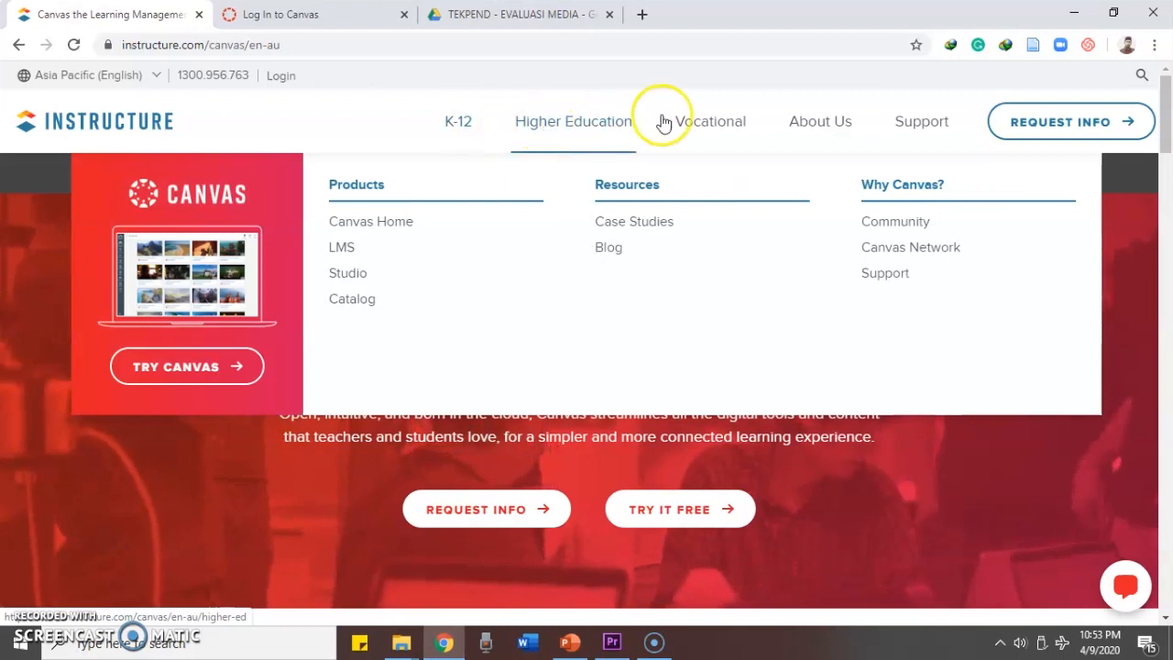
Look through the Canvas product page down to the section explaining its mission as a learning management platform
mouse_move(908, 137)
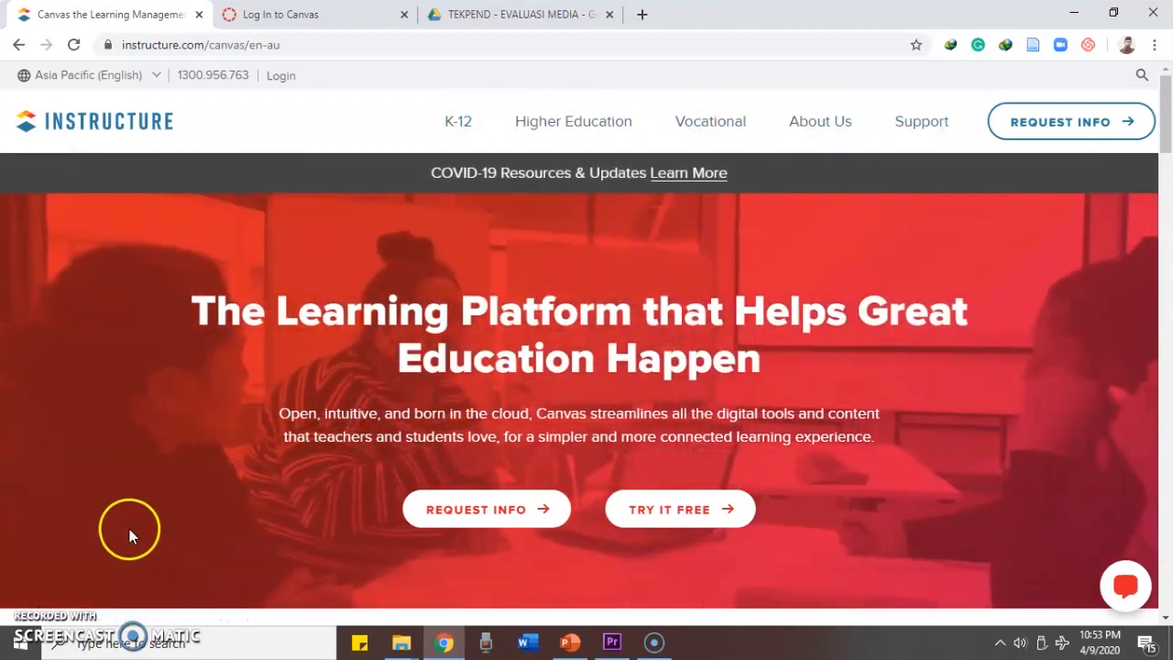
scroll(110, 496, "down", 1)
scroll(108, 490, "down", 1)
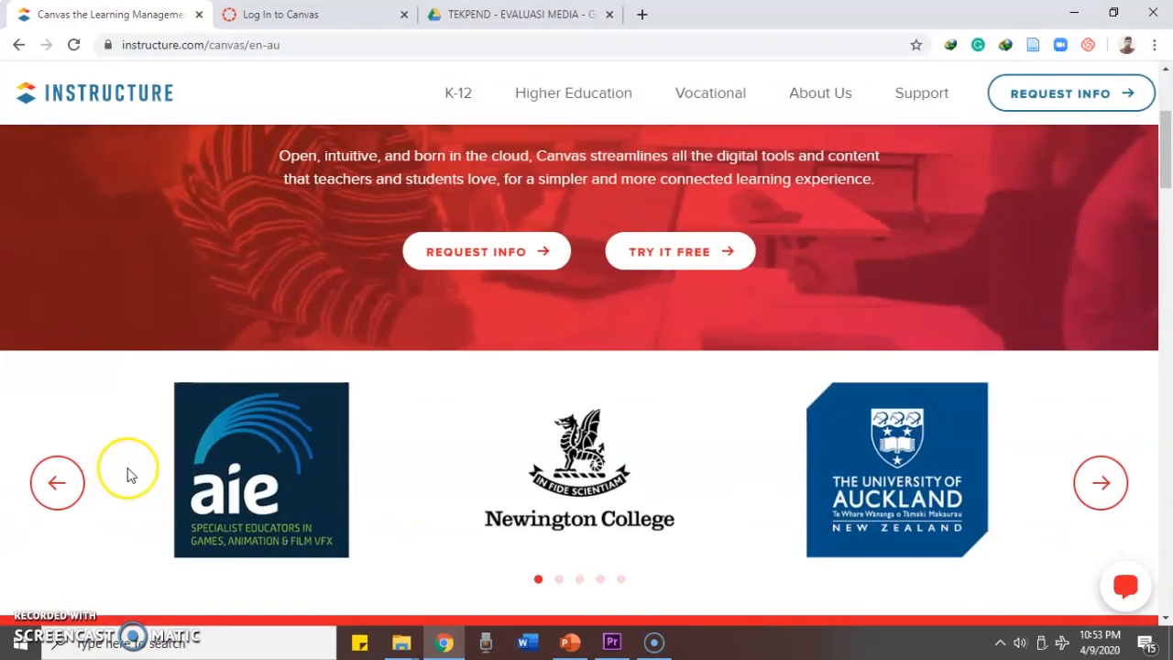
scroll(204, 404, "down", 5)
scroll(209, 382, "up", 2)
scroll(209, 382, "down", 3)
left_click(253, 323)
left_click_drag(357, 322, 360, 322)
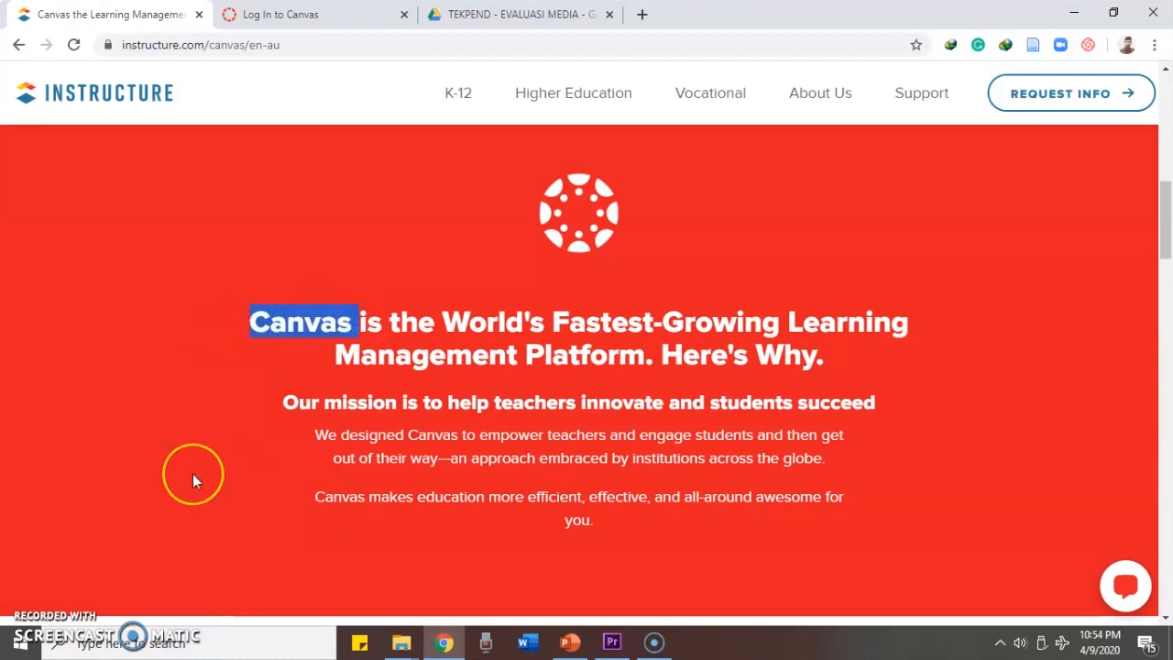
left_click(257, 323)
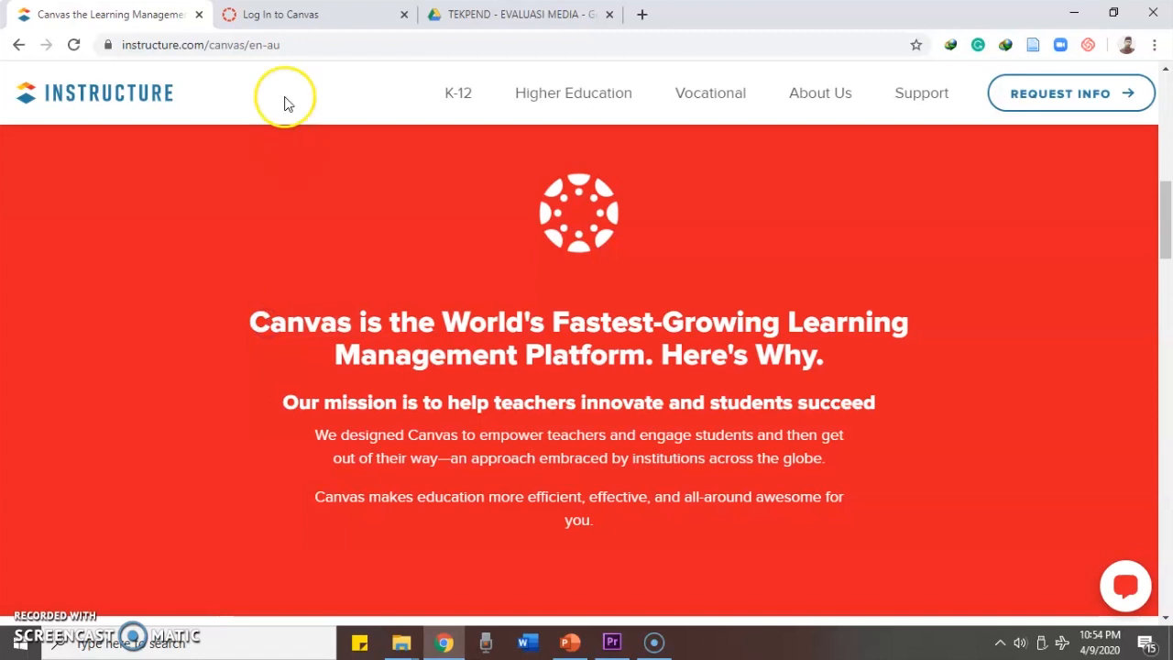
Log in to the Canvas Free for Teacher site using one of the saved Google accounts
left_click(285, 15)
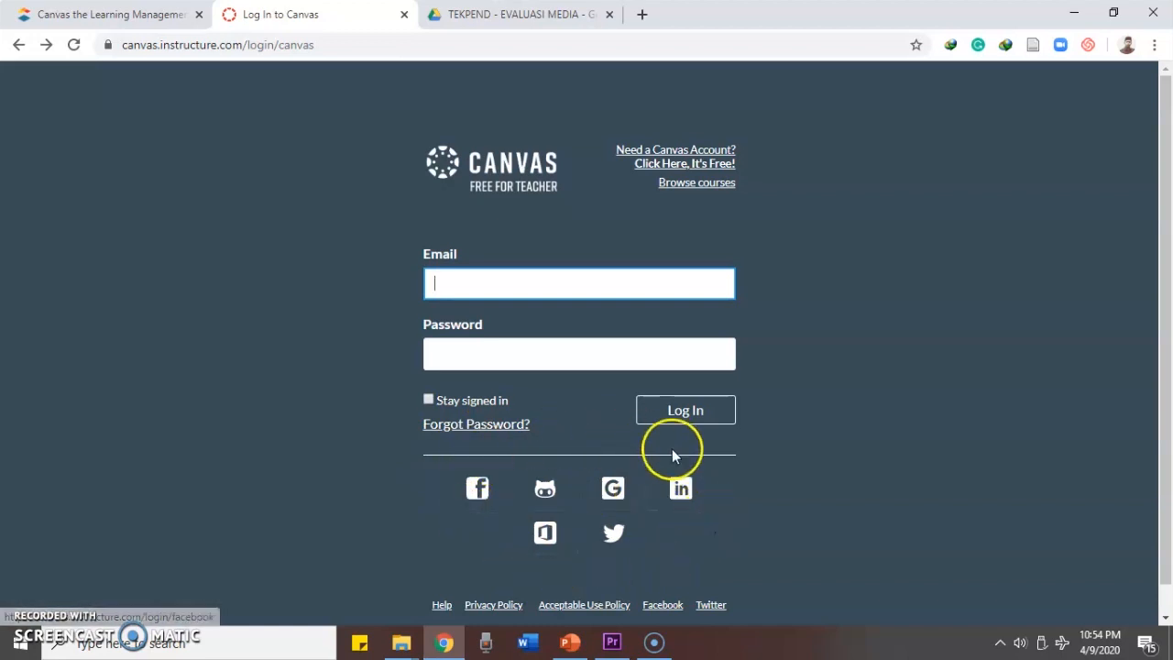
left_click(615, 491)
left_click(616, 491)
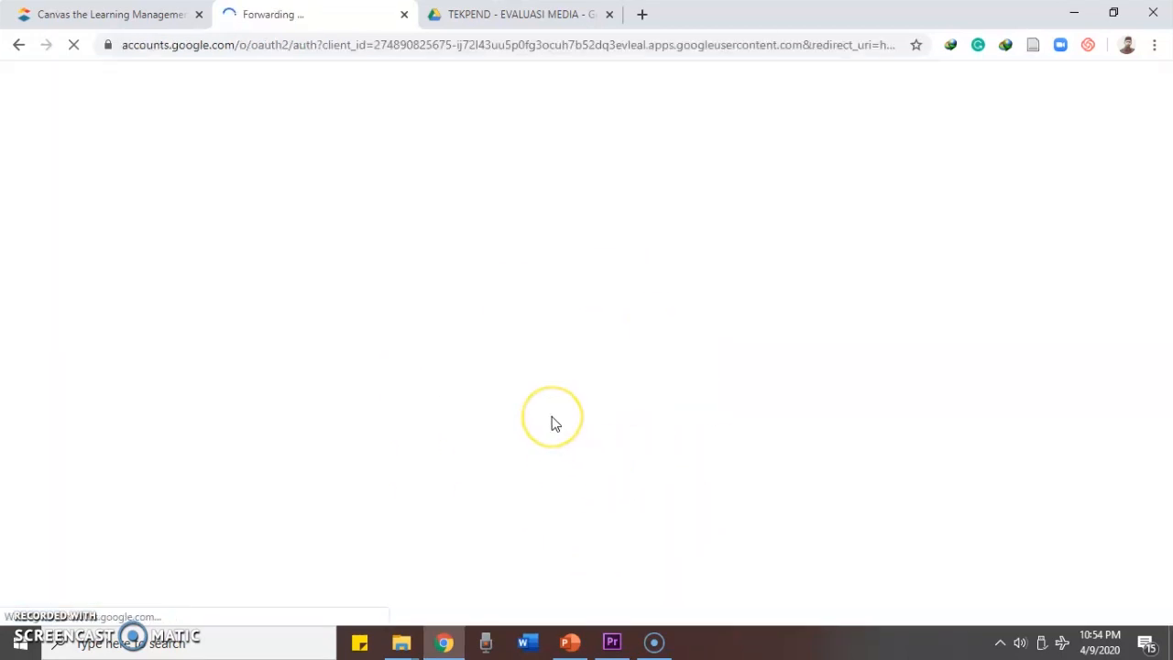
left_click(505, 410)
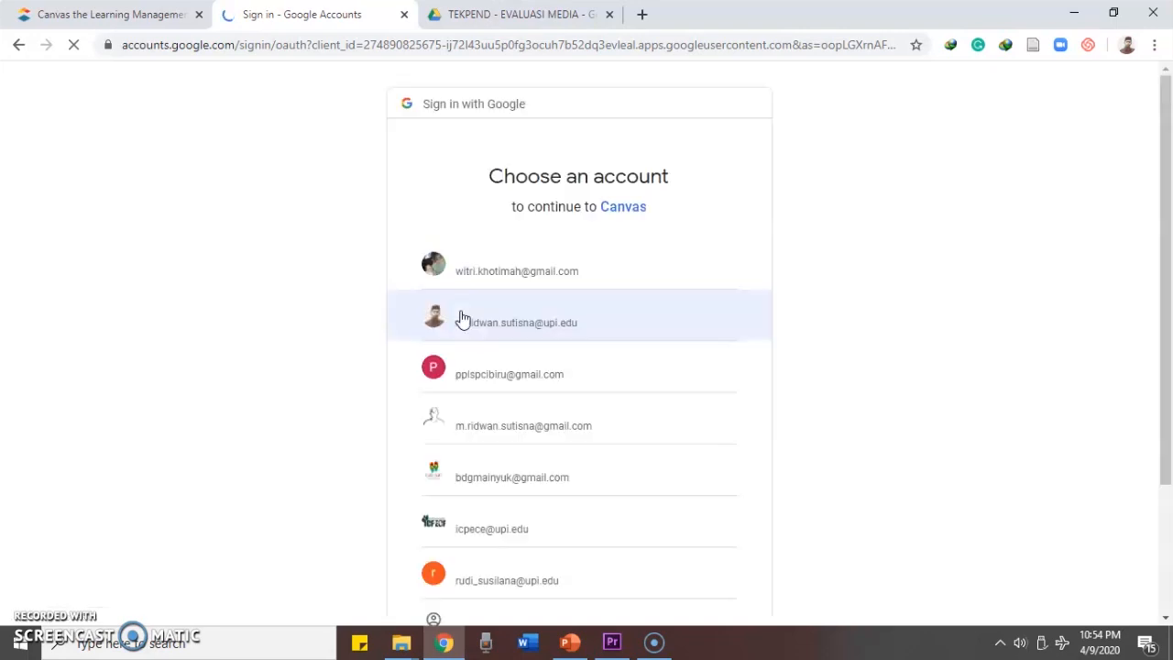
left_click(536, 418)
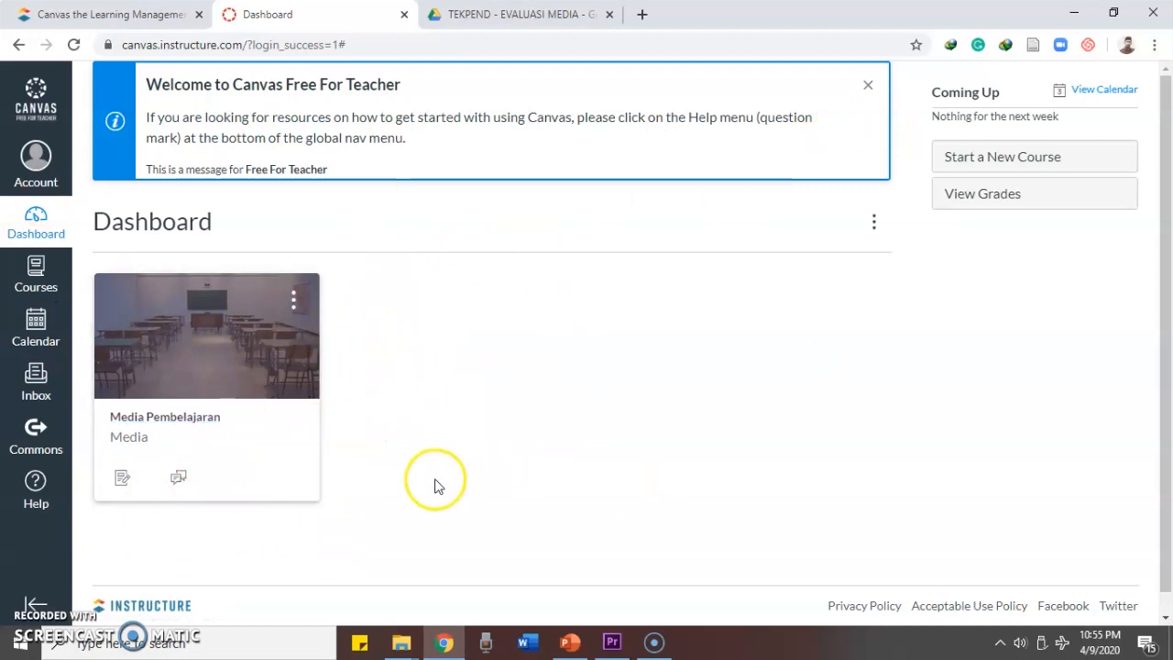
Start a new course from the dashboard and begin entering its course name
left_click(954, 163)
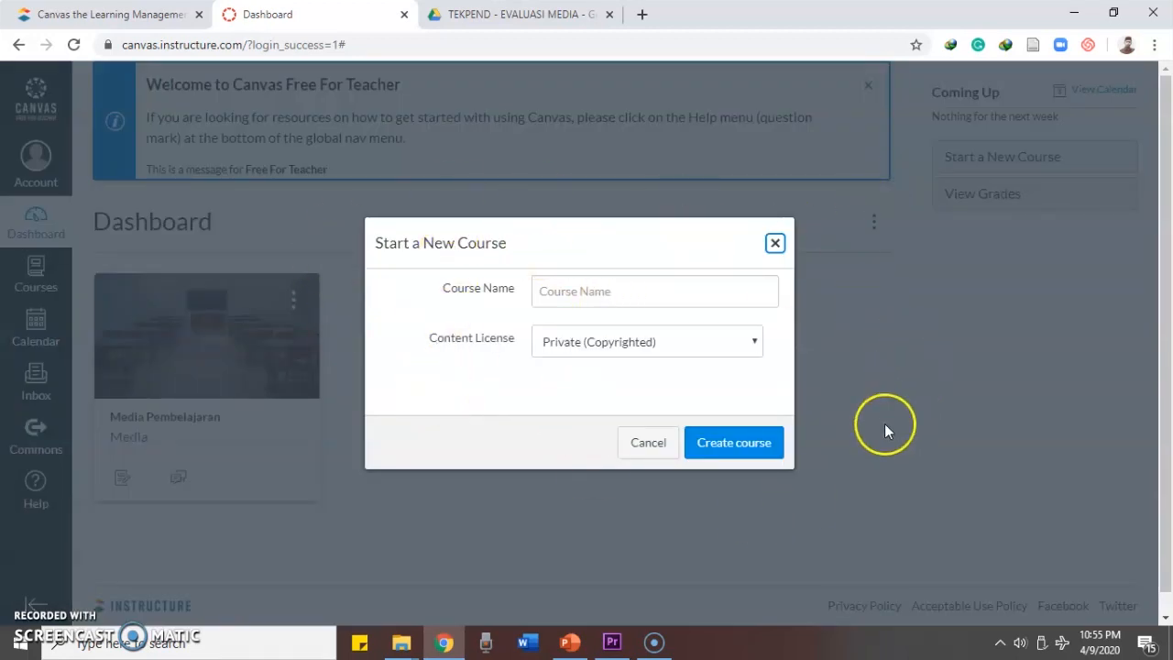
left_click(585, 298)
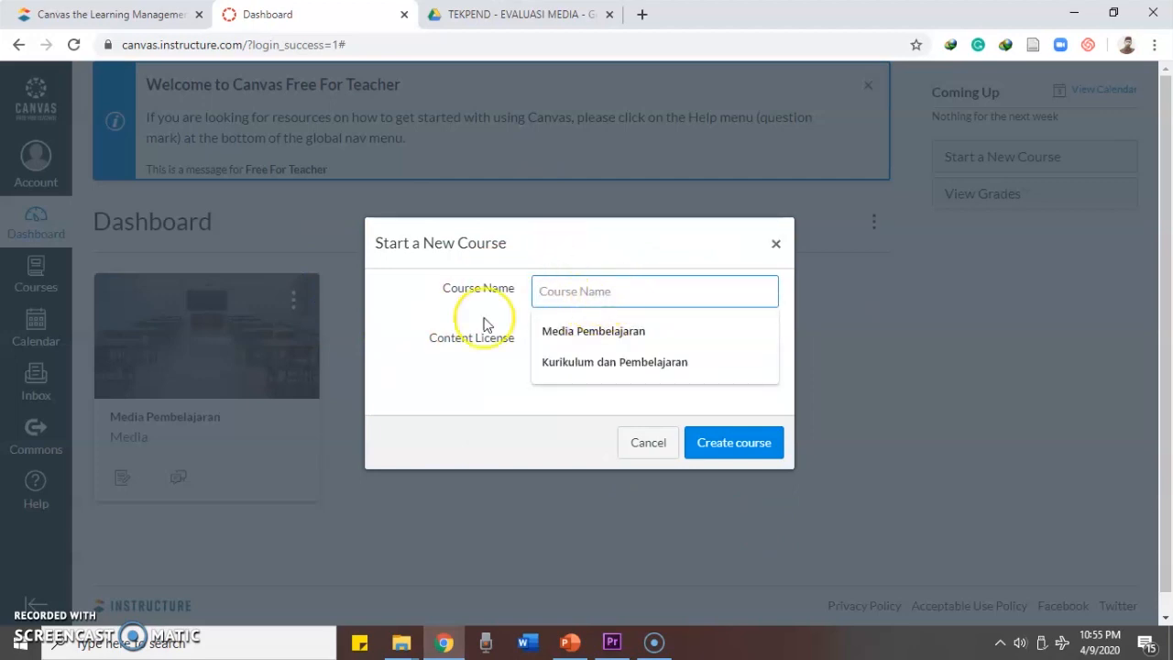
Try the Public Domain content license, return it to Private (Copyrighted), and review the other license options
left_click(587, 340)
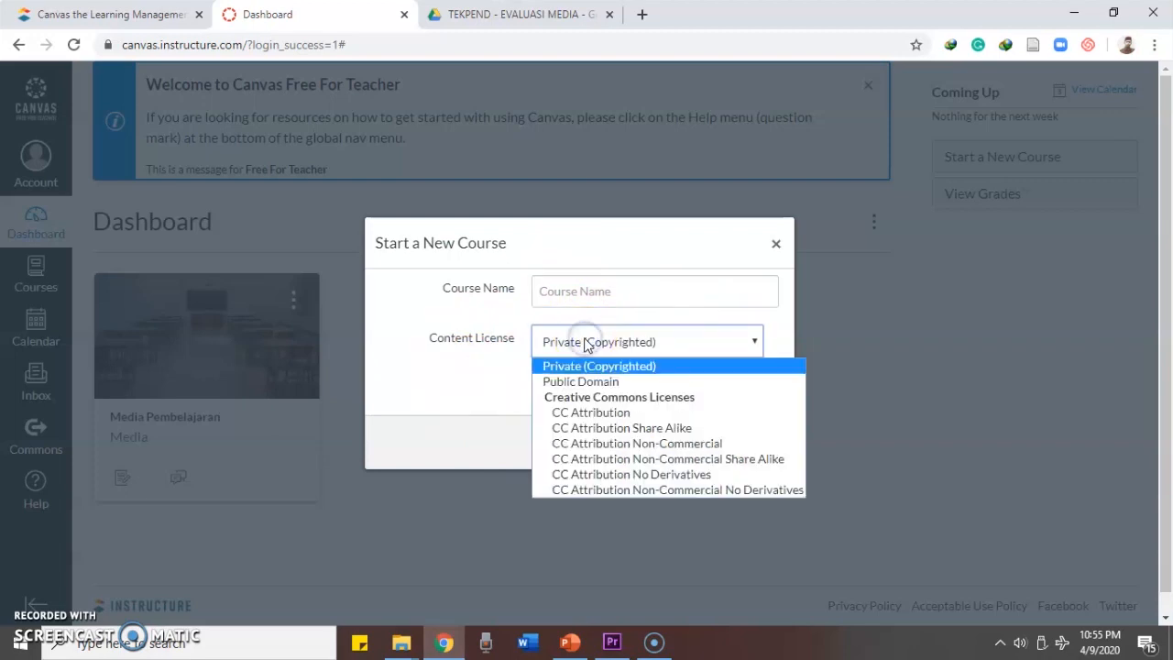
left_click(586, 381)
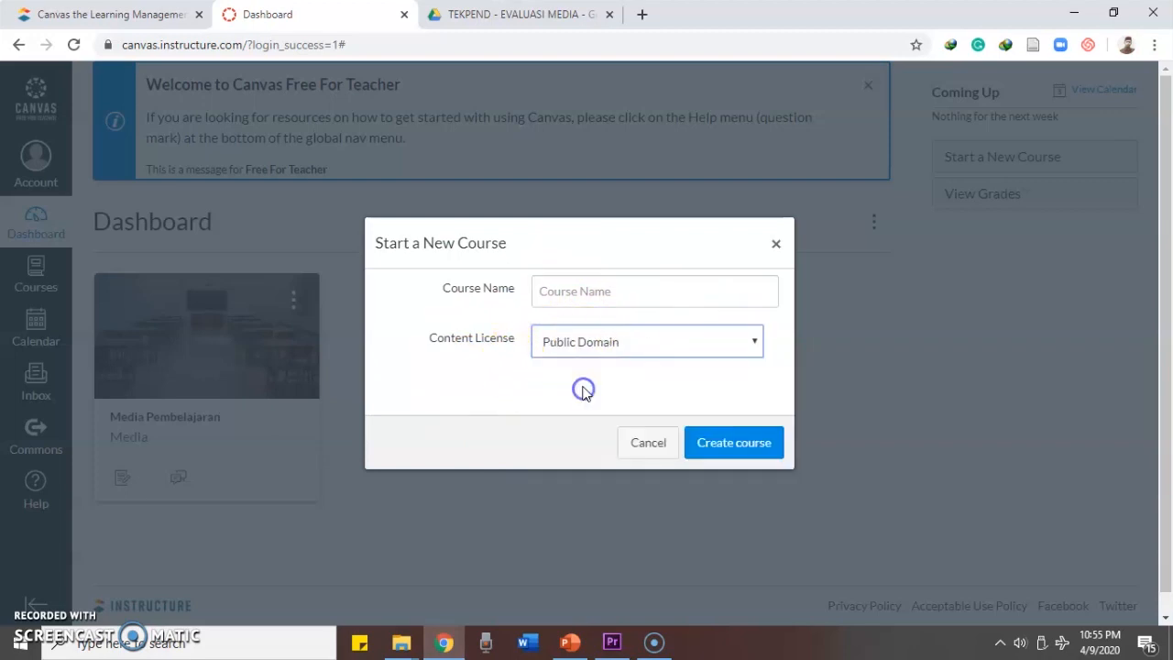
left_click(565, 341)
left_click(566, 364)
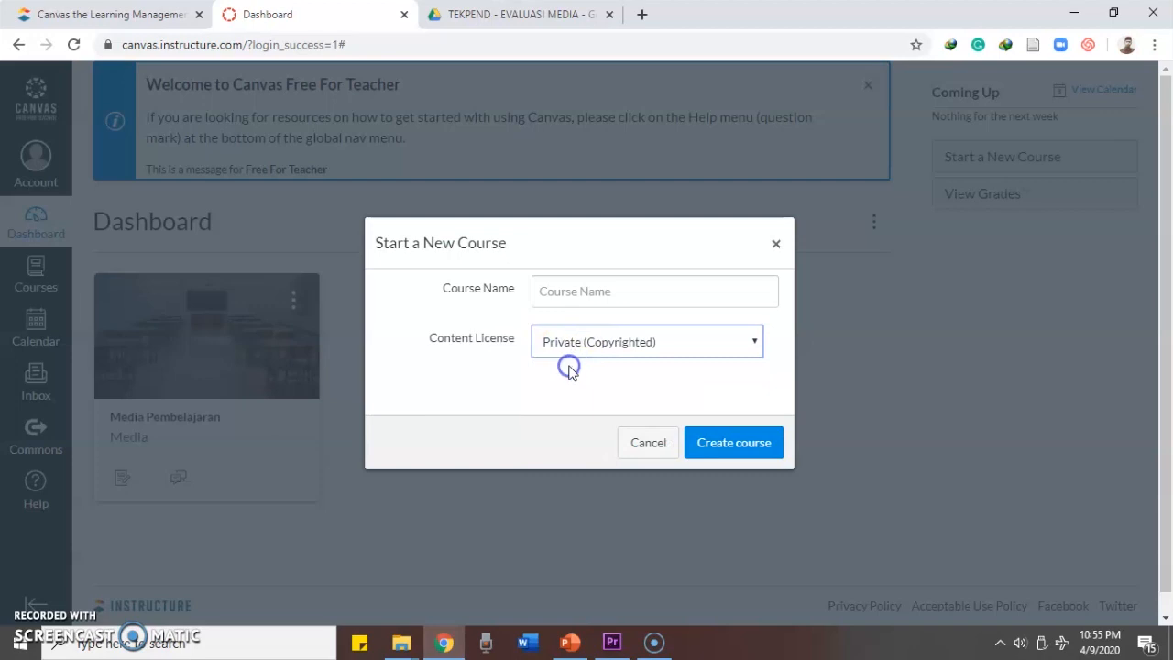
left_click(559, 342)
left_click(579, 369)
left_click(586, 345)
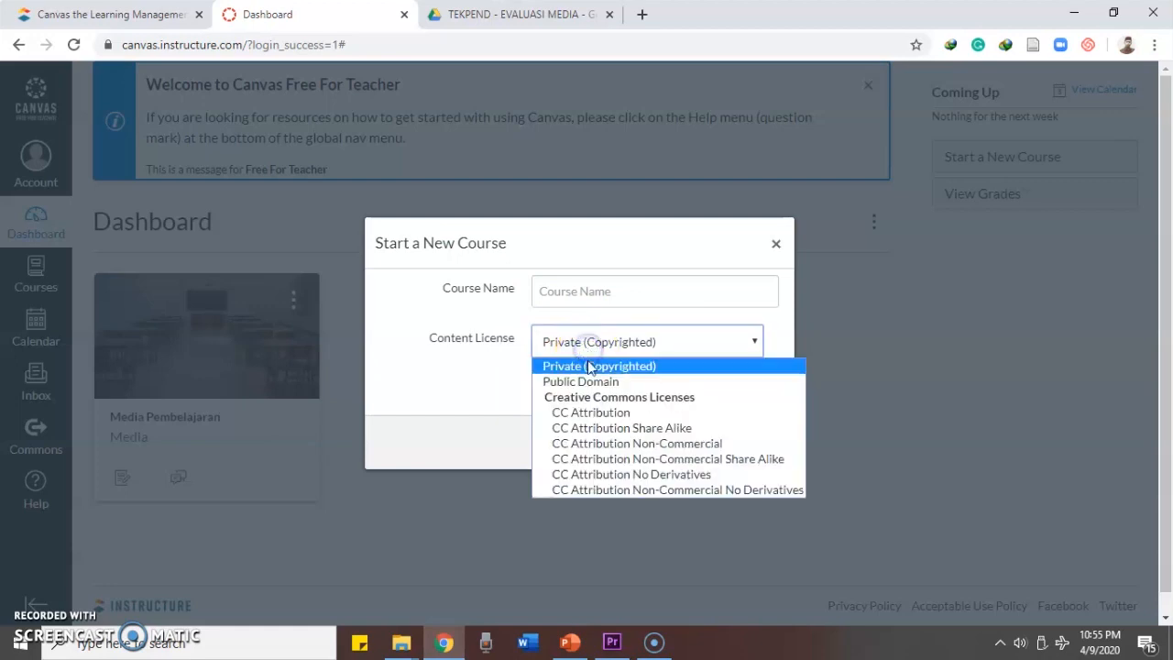
left_click(591, 383)
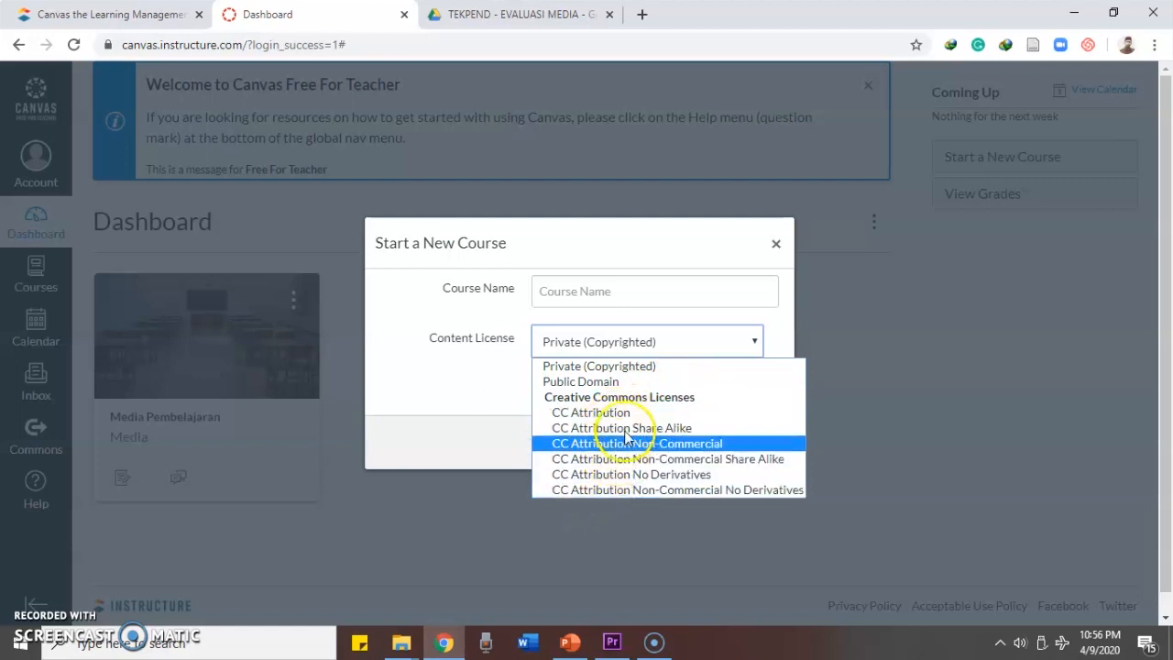
left_click(584, 369)
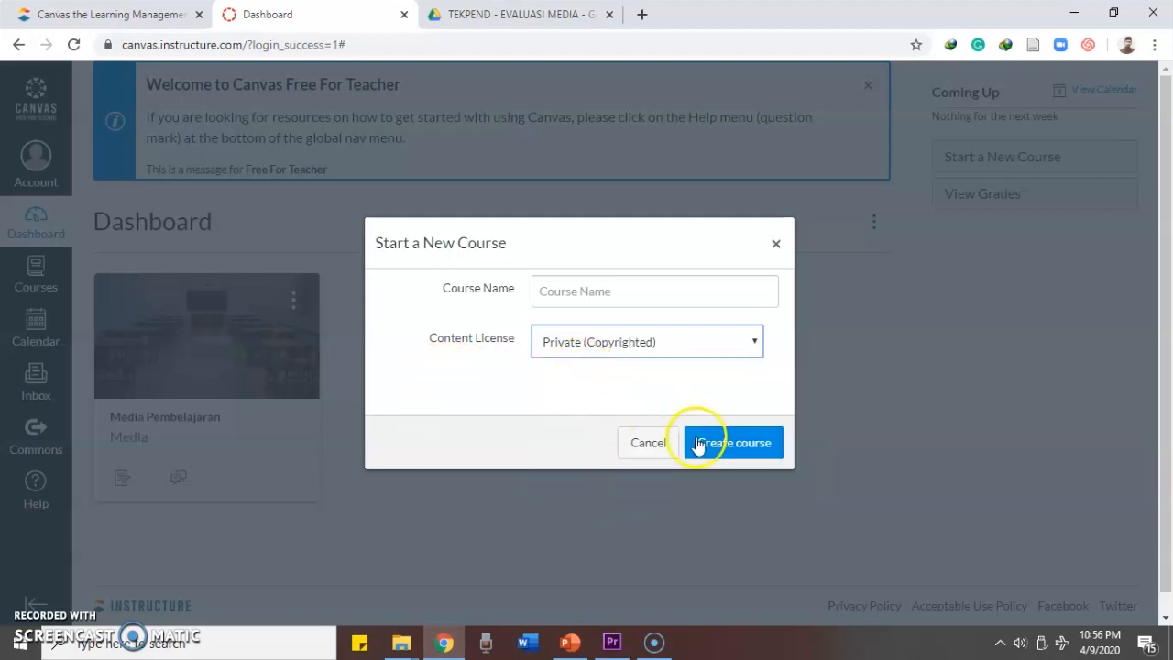
Create the course "Kurikulum dan Pembelajaran" with the short name "kurpem" and the Private (Copyrighted) content license
left_click(599, 291)
left_click(610, 374)
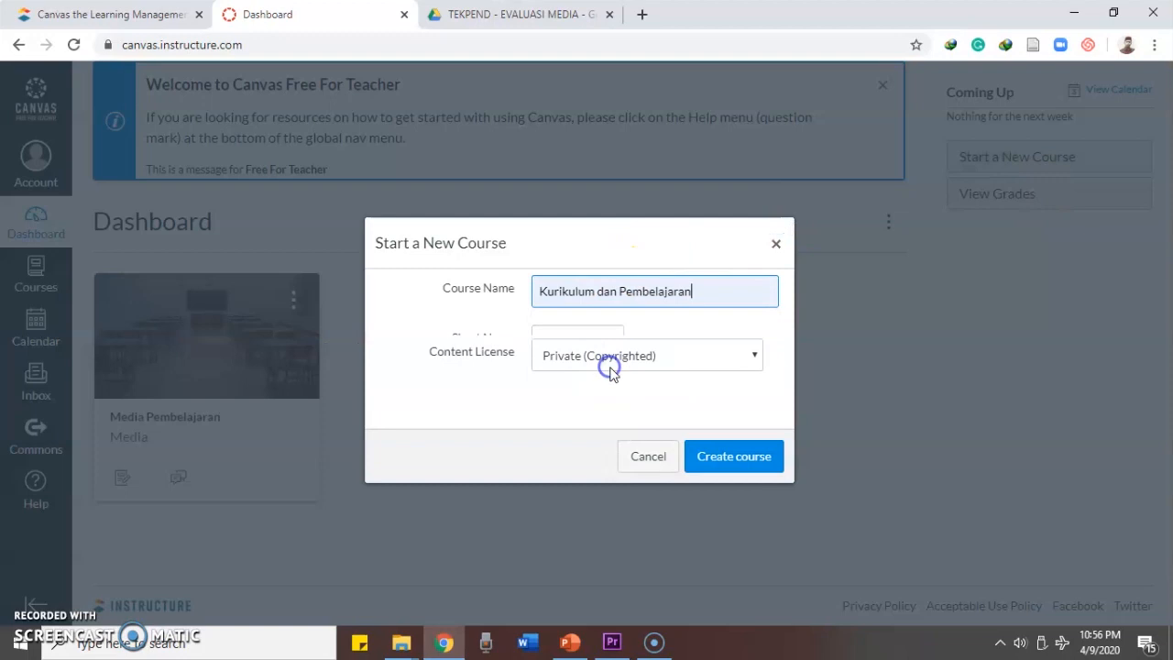
left_click(578, 342)
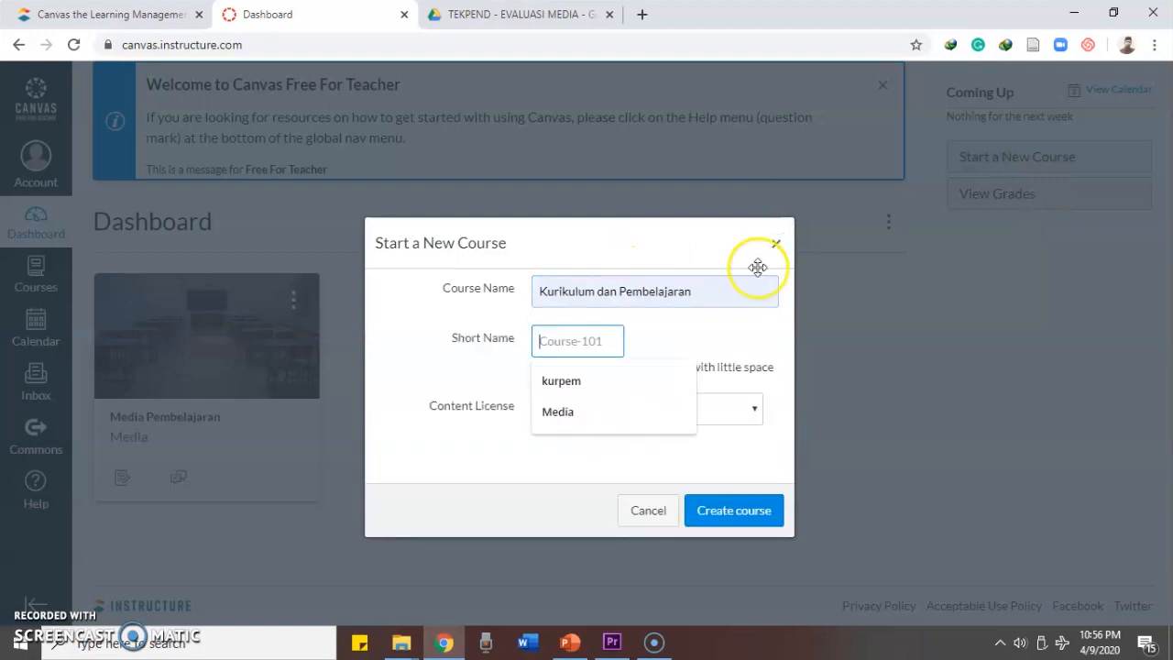
left_click(632, 382)
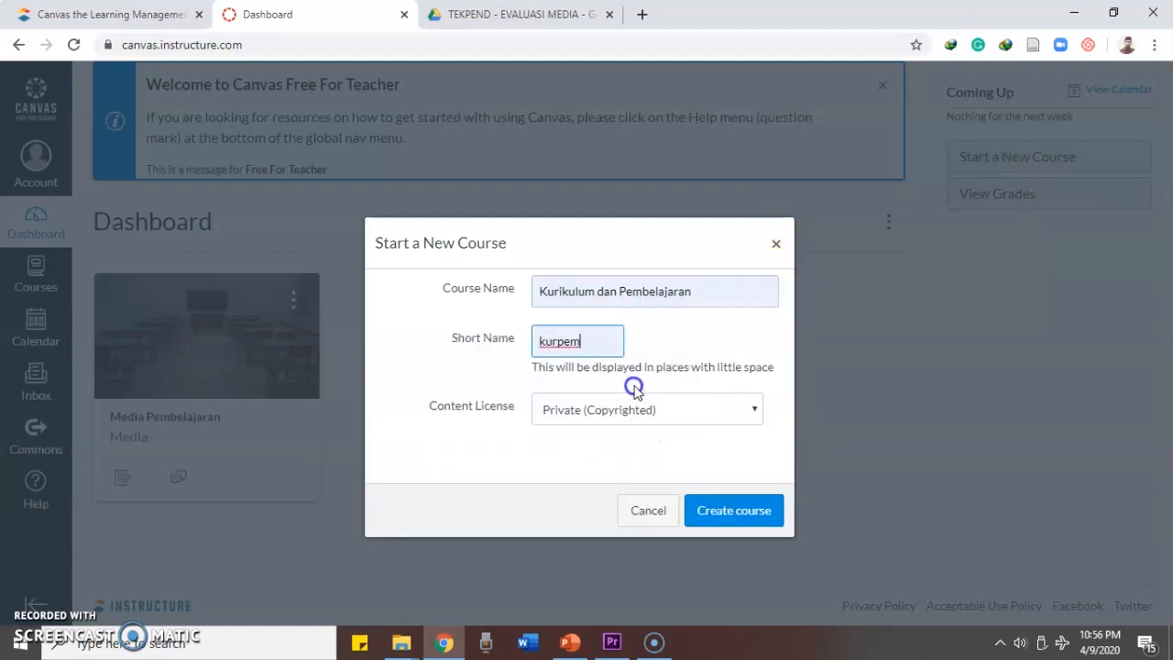
left_click(656, 417)
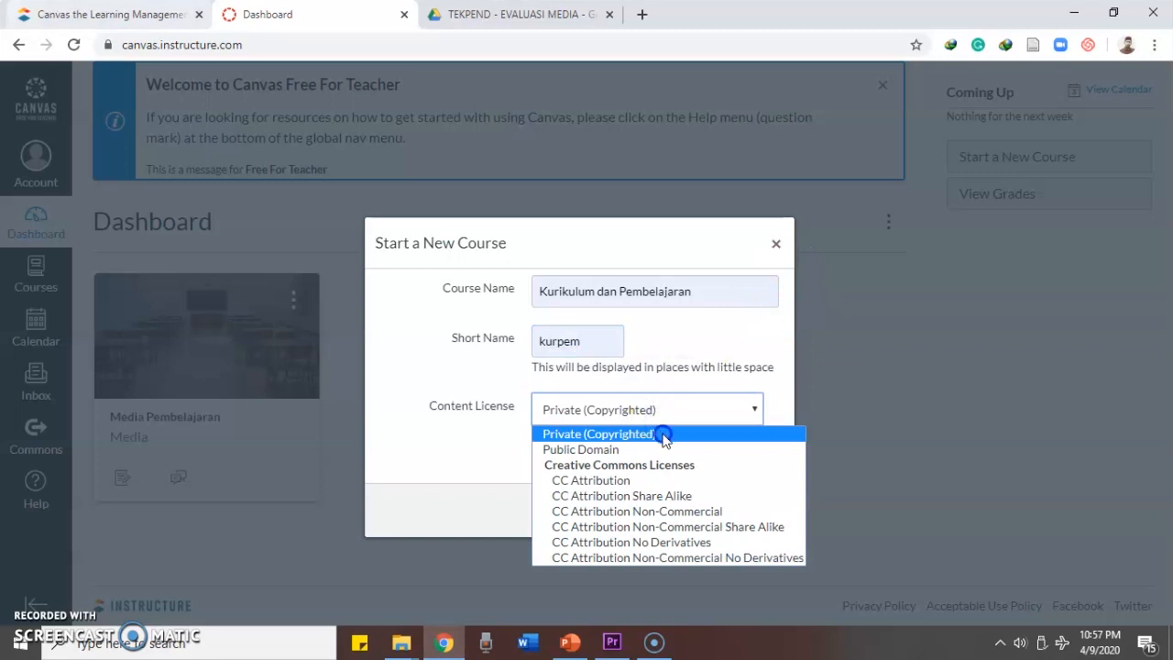
left_click(663, 436)
left_click(716, 509)
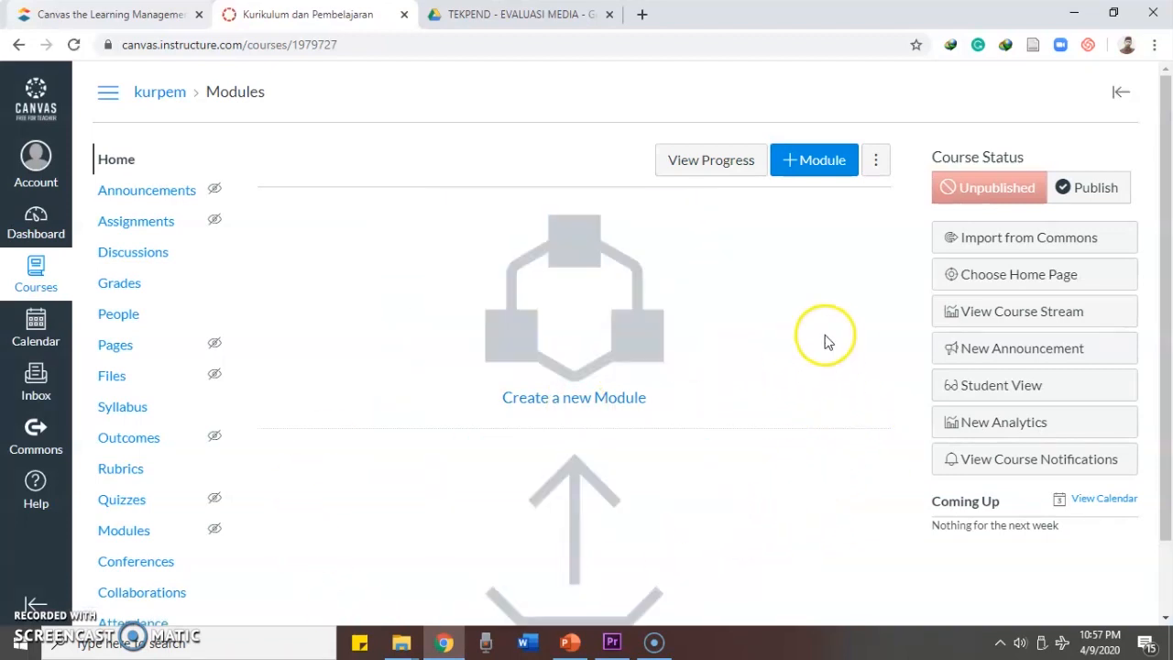
scroll(825, 342, "down", 1)
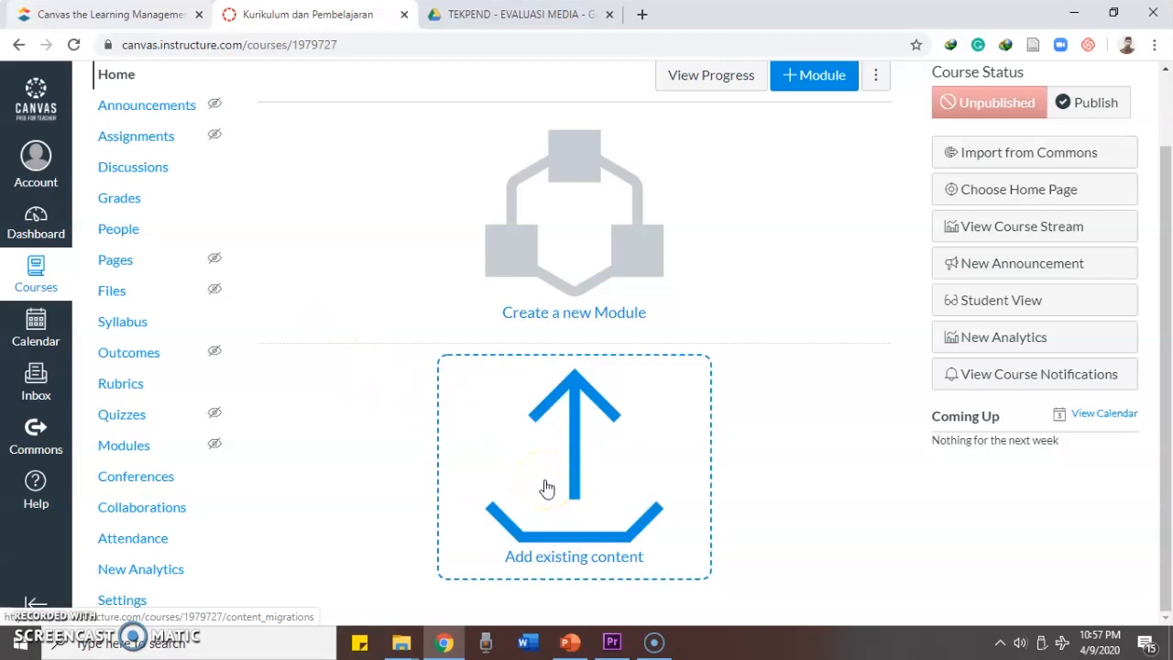
left_click(571, 410)
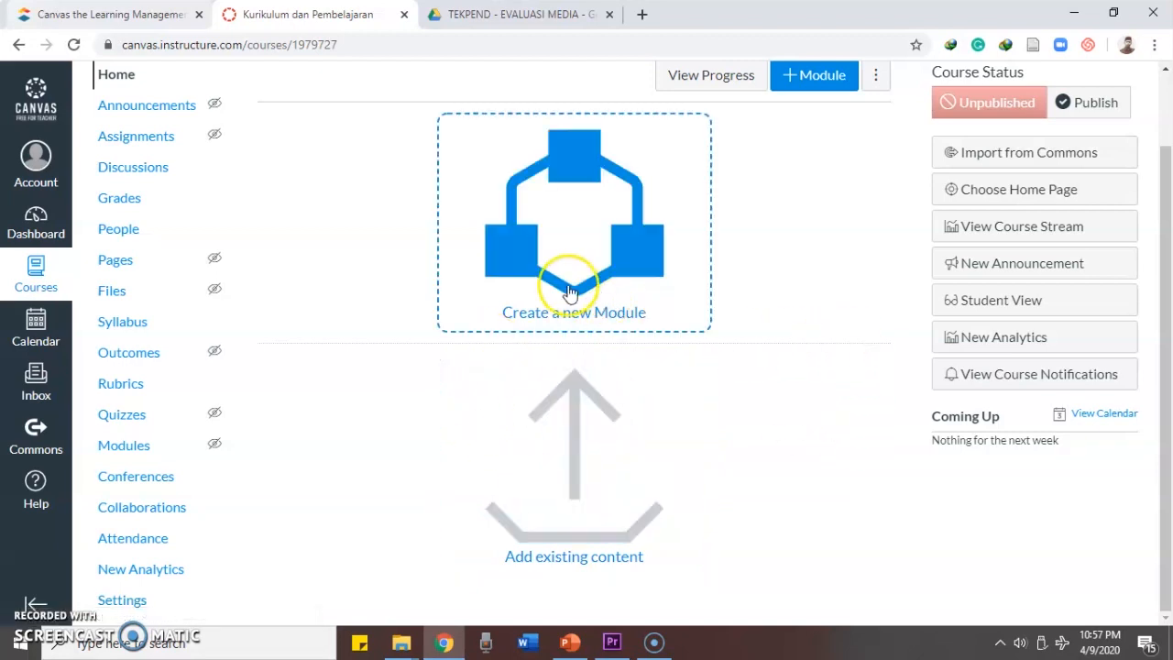
scroll(568, 291, "up", 2)
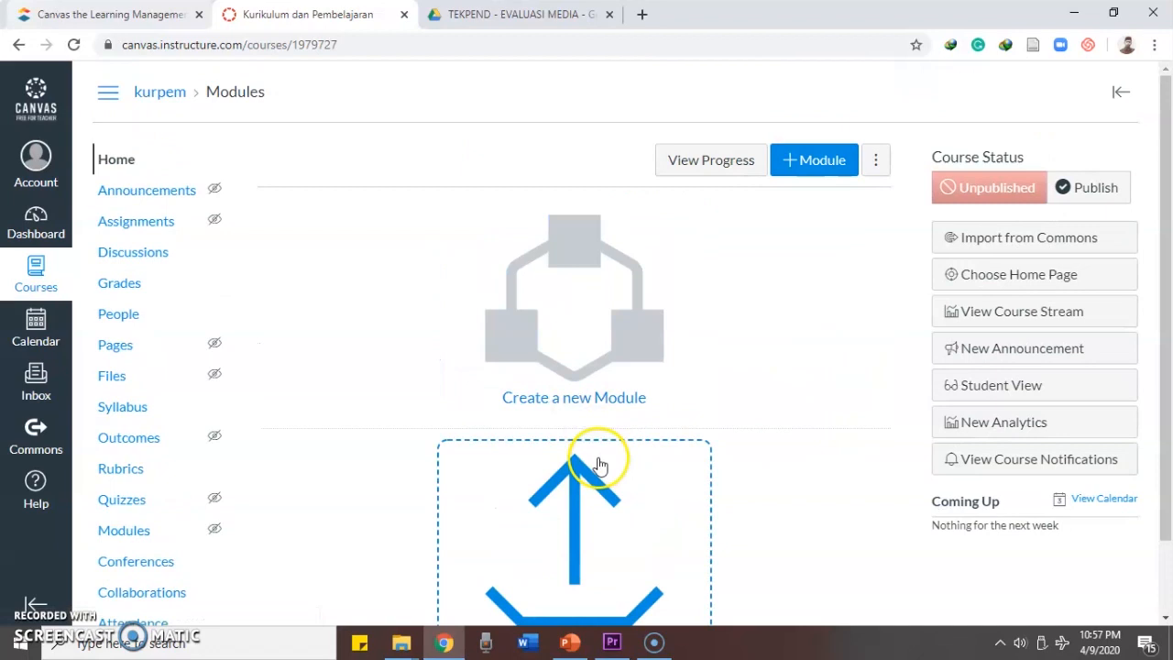
left_click(620, 357)
left_click(386, 179)
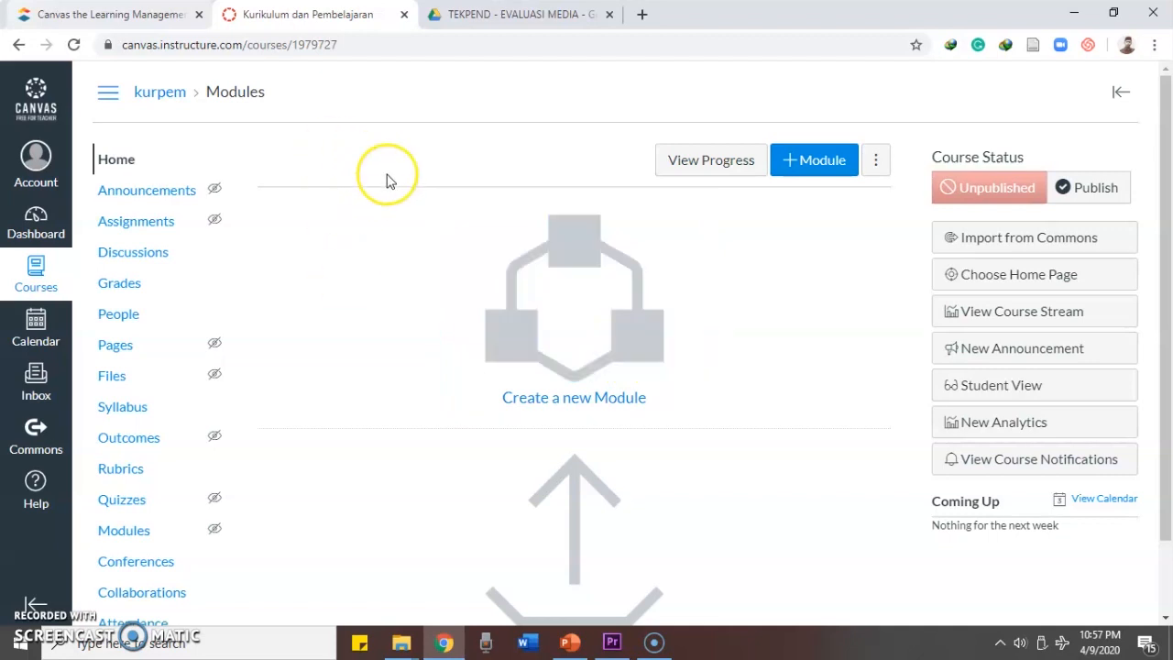
left_click(379, 180)
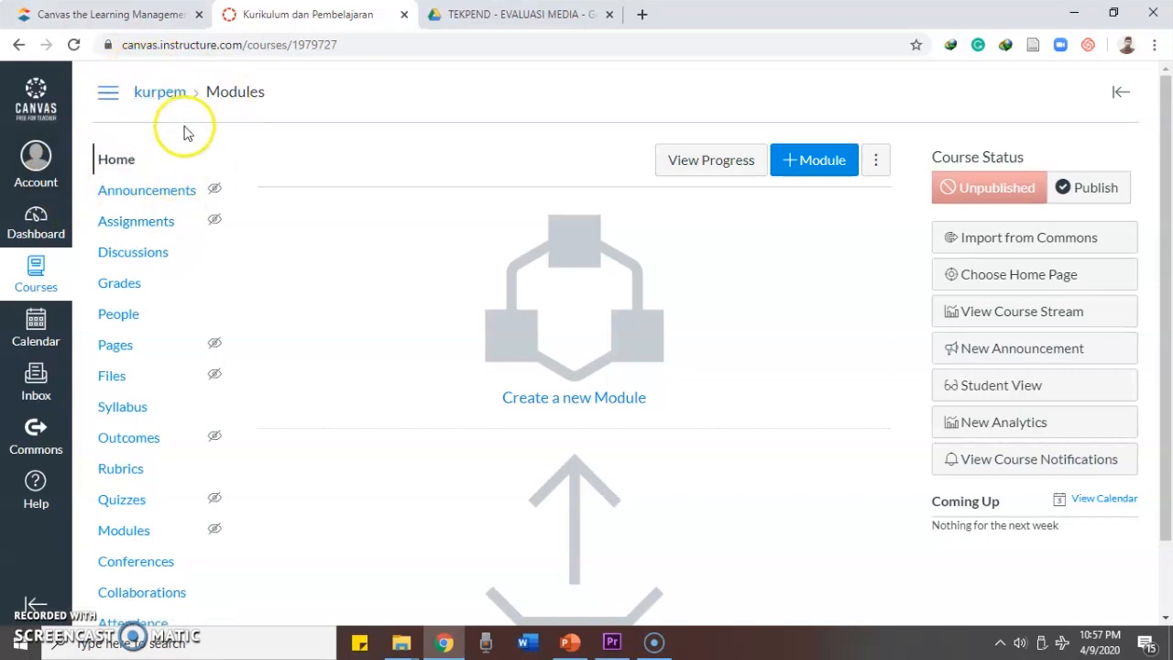
Add a first module named "Inovasi Kurikulum dan Pembelajaran" to the course
left_click(519, 334)
left_click(414, 269)
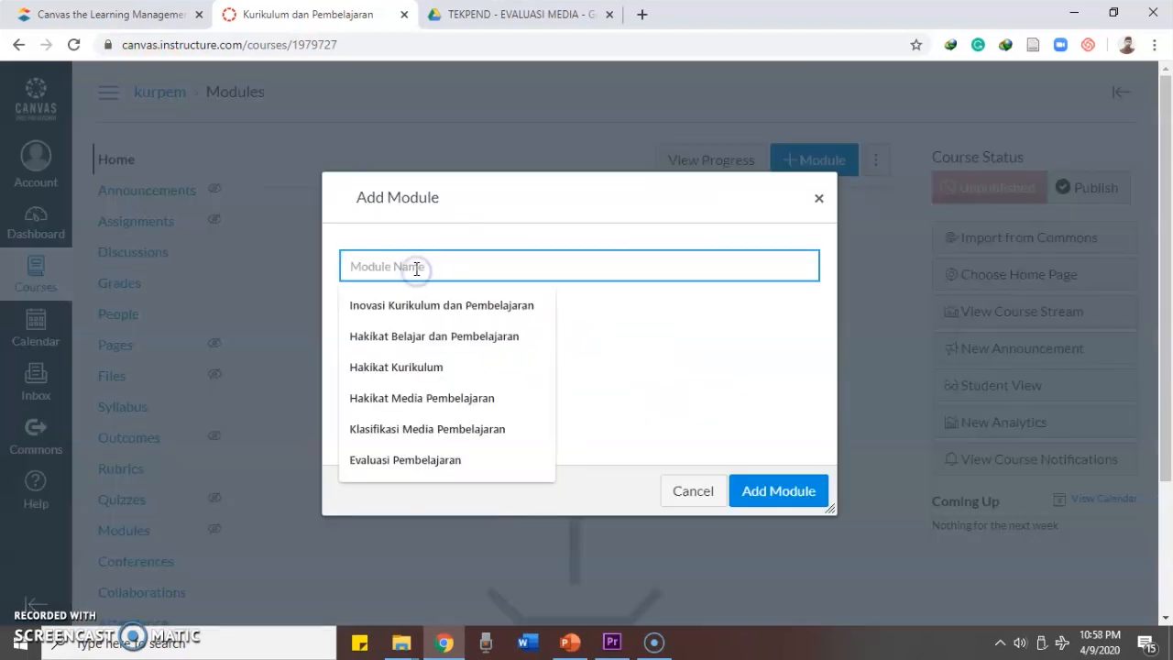
left_click(419, 306)
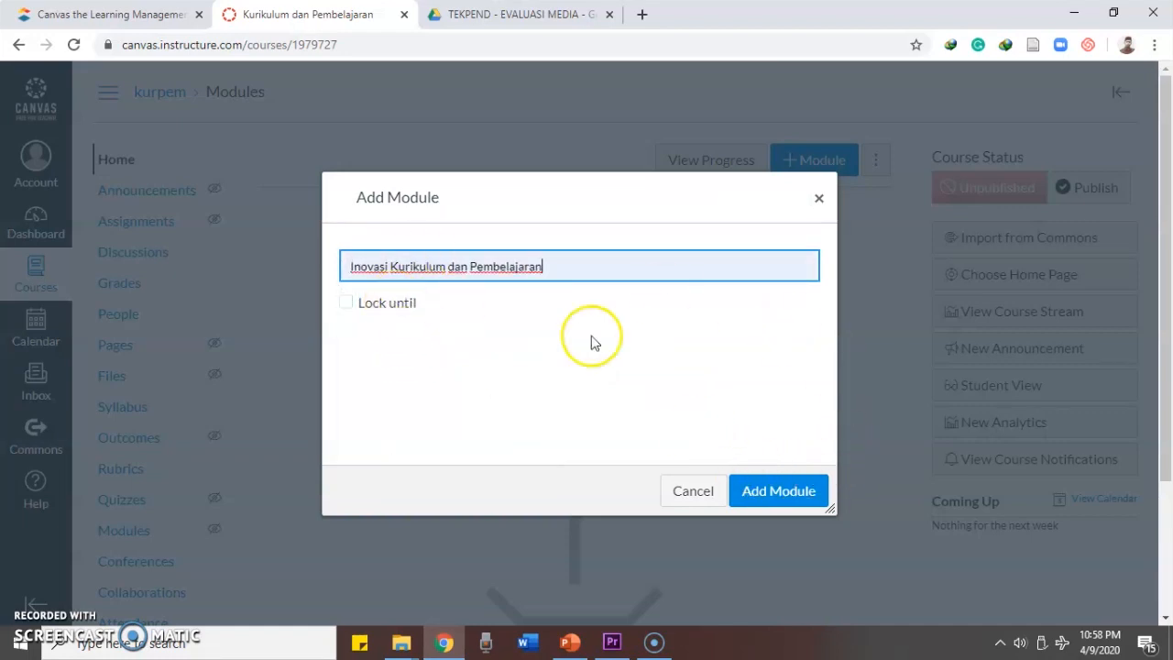
left_click(795, 495)
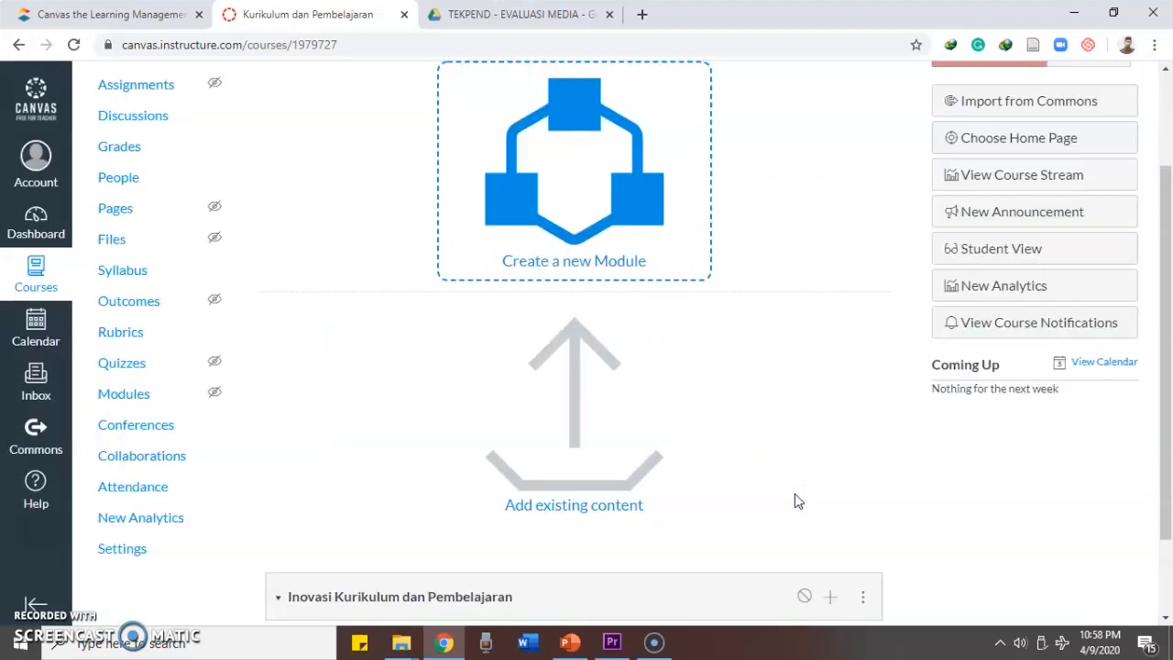
Add a second module named "Hakikat Belajar dan Pembelajaran" without a lock date or prerequisites
scroll(788, 459, "up", 2)
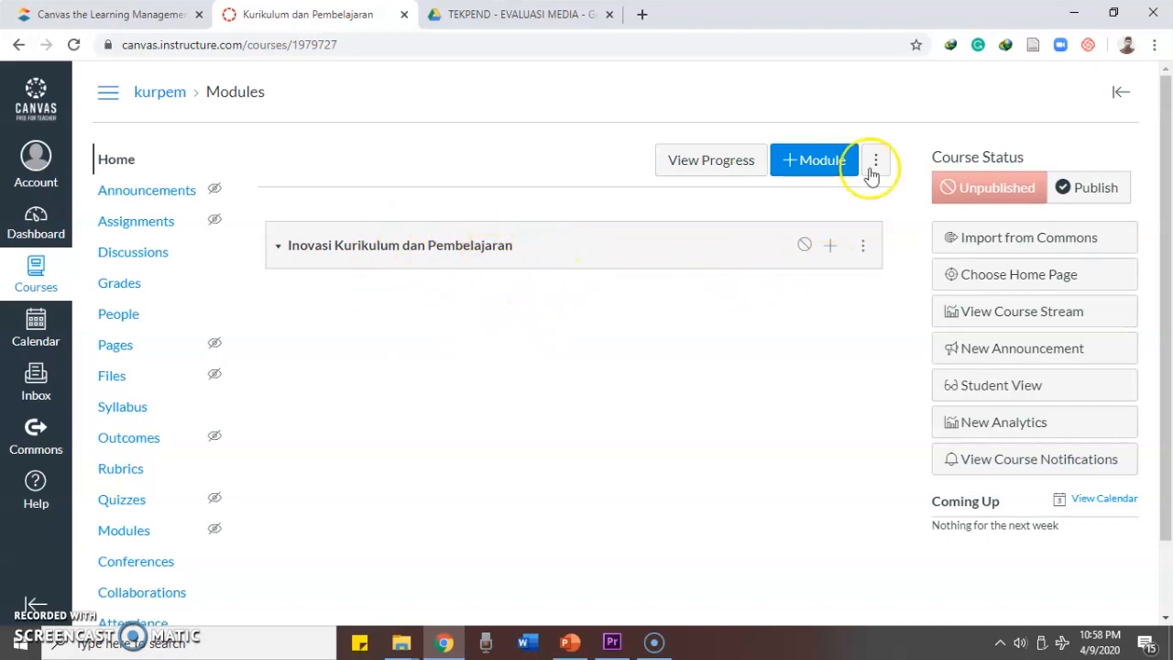
left_click(804, 162)
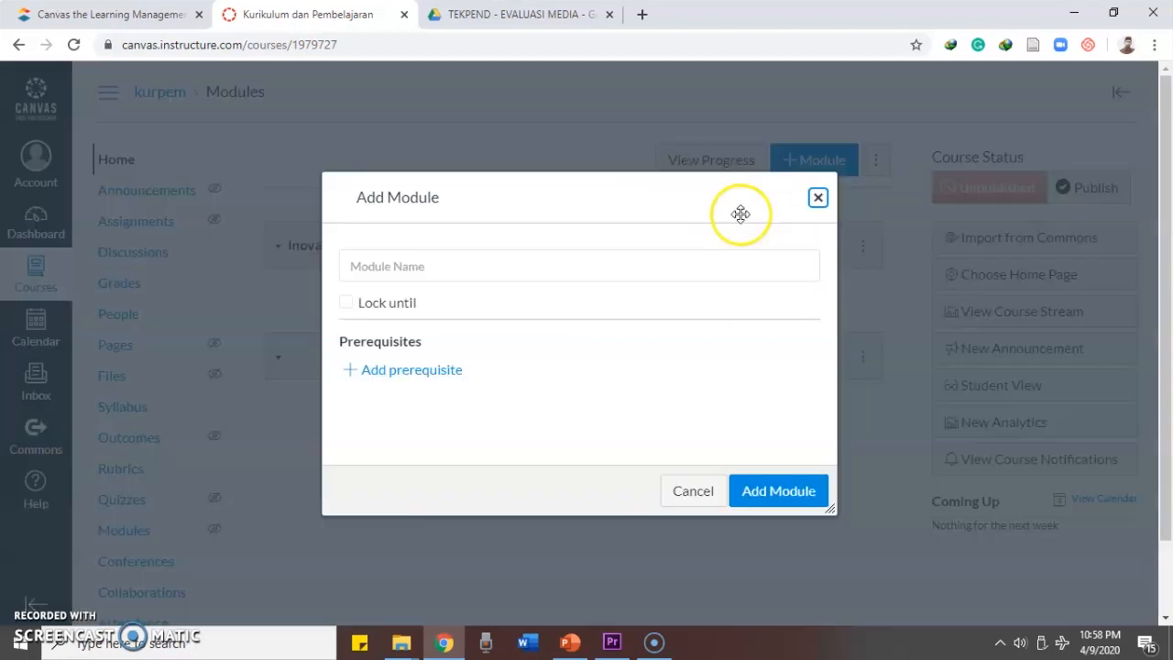
left_click(450, 267)
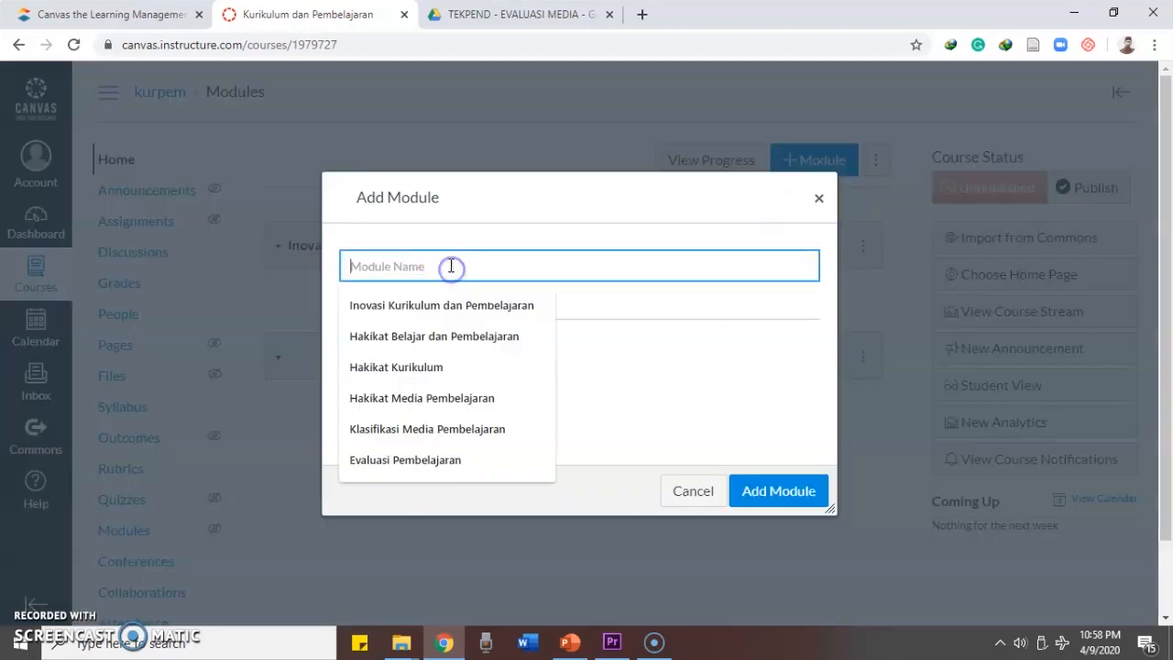
left_click(446, 337)
left_click(779, 492)
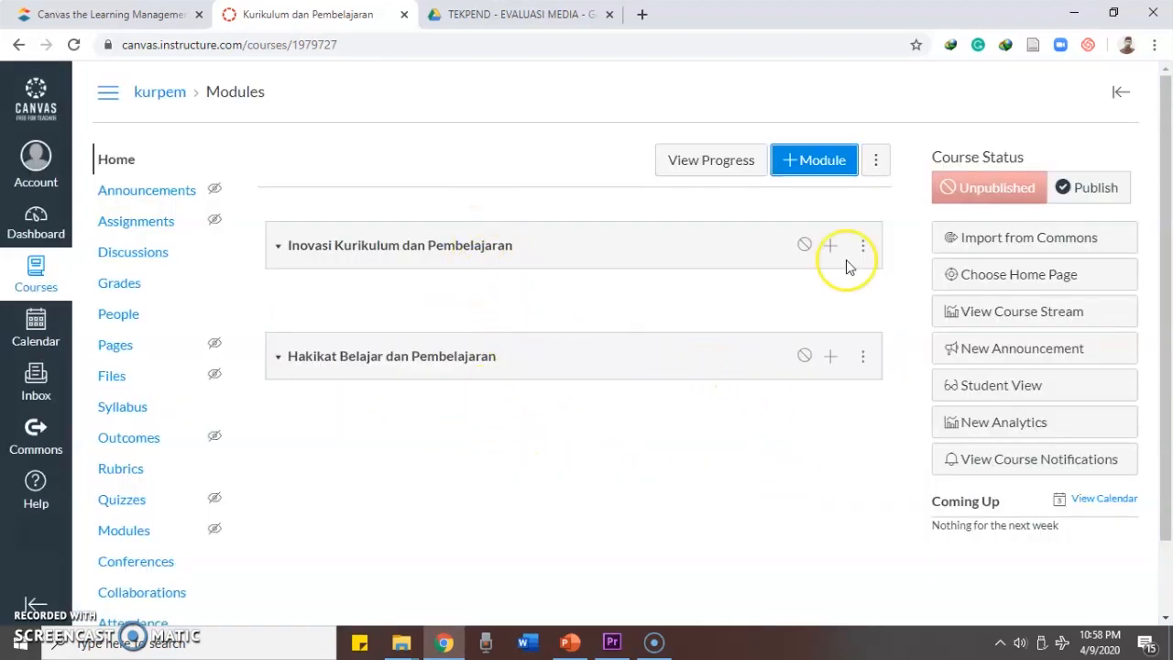
Add a third module named "Hakikat Kurikulum" to the course
left_click(819, 161)
left_click(516, 268)
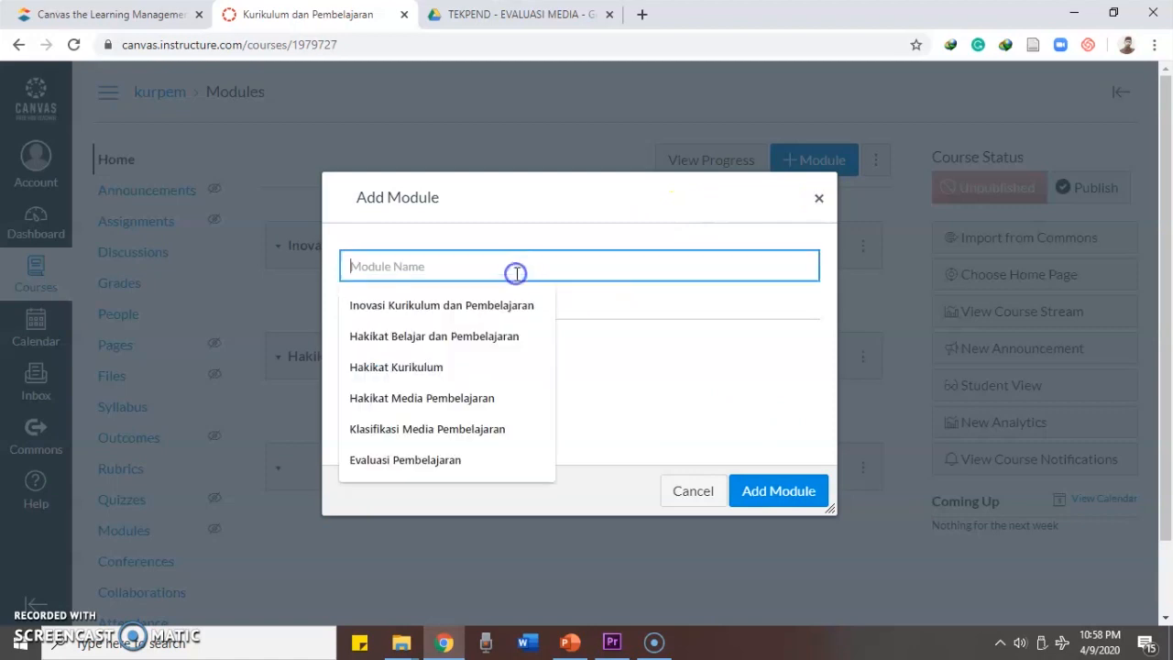
left_click(476, 371)
left_click(761, 492)
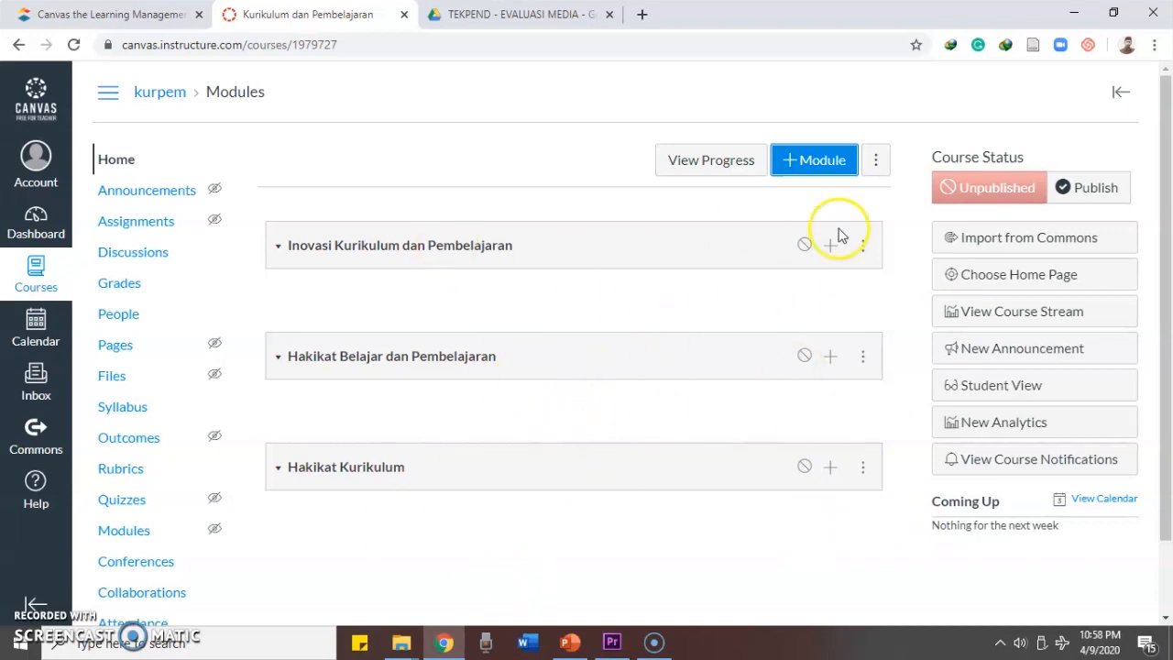
left_click(282, 253)
mouse_move(282, 253)
left_mouse_down()
mouse_move(296, 288)
mouse_move(283, 335)
mouse_move(283, 241)
mouse_move(279, 256)
left_mouse_up()
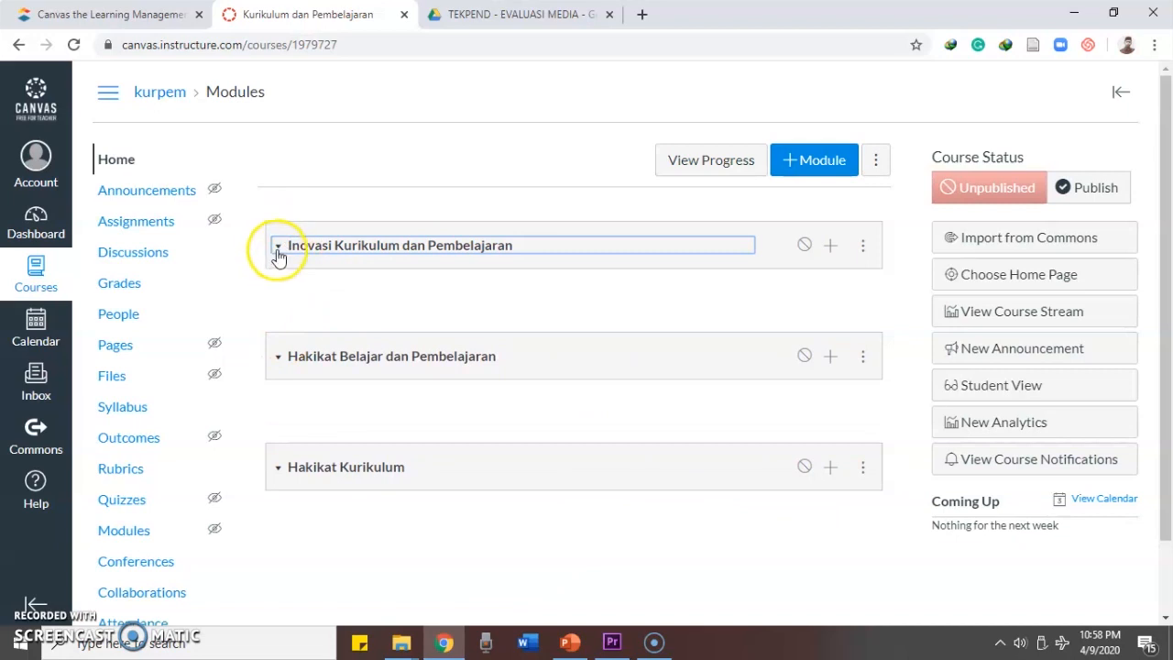
left_click(354, 292)
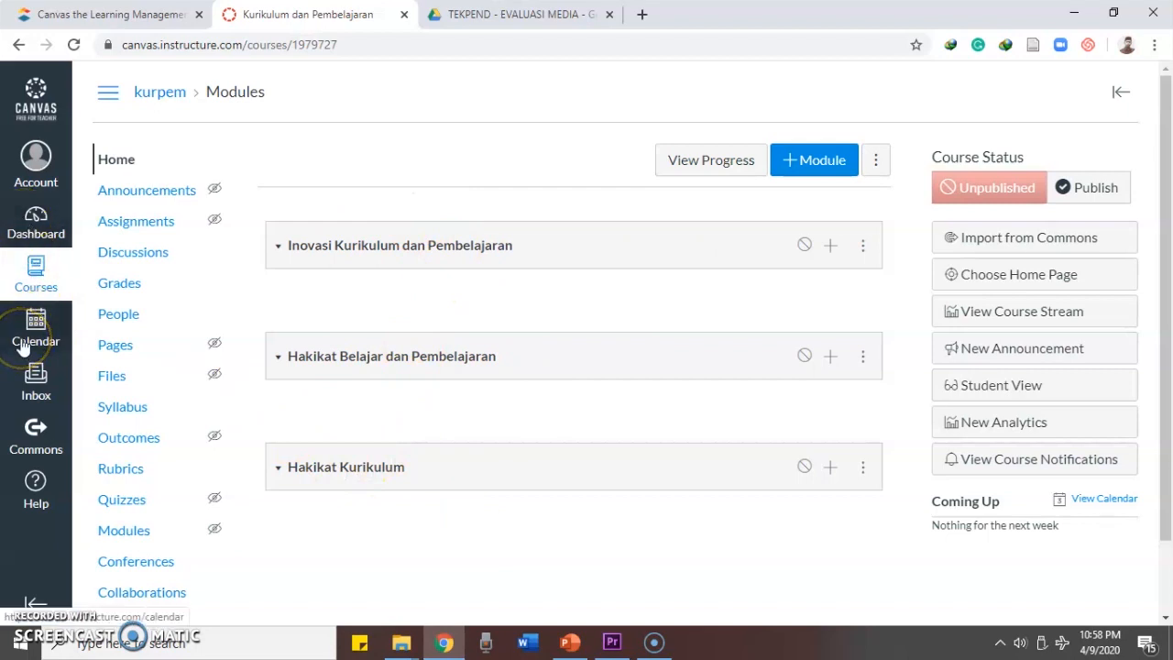
Open the Media Pembelajaran course from the dashboard and view its list of modules and items
left_click(38, 222)
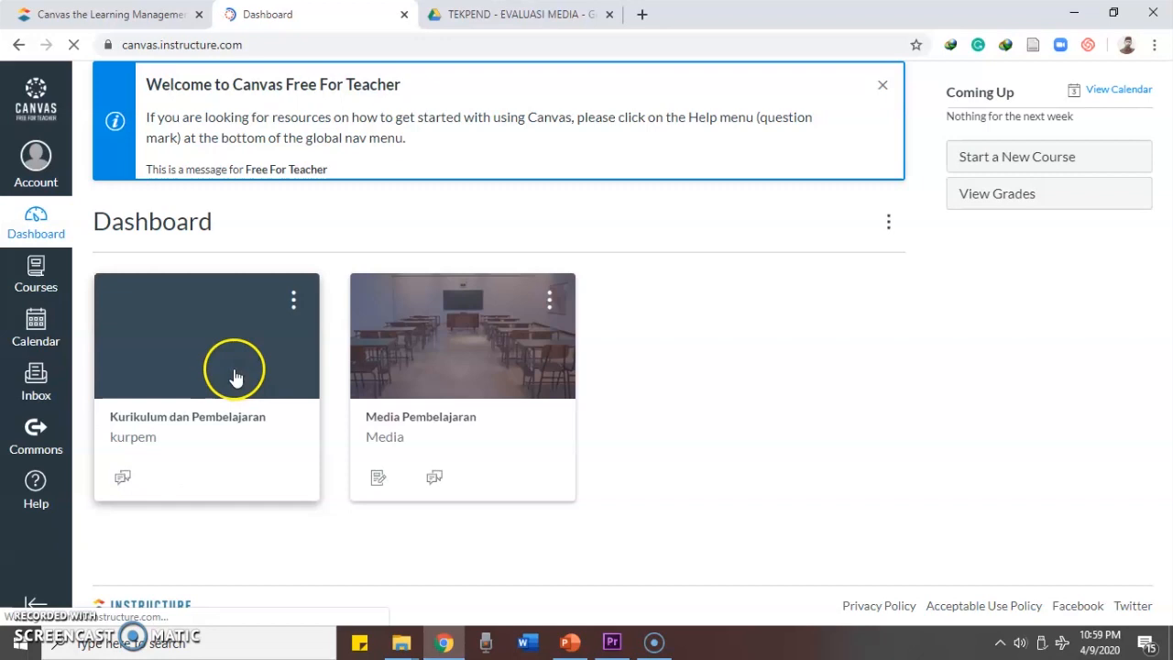
left_click(449, 357)
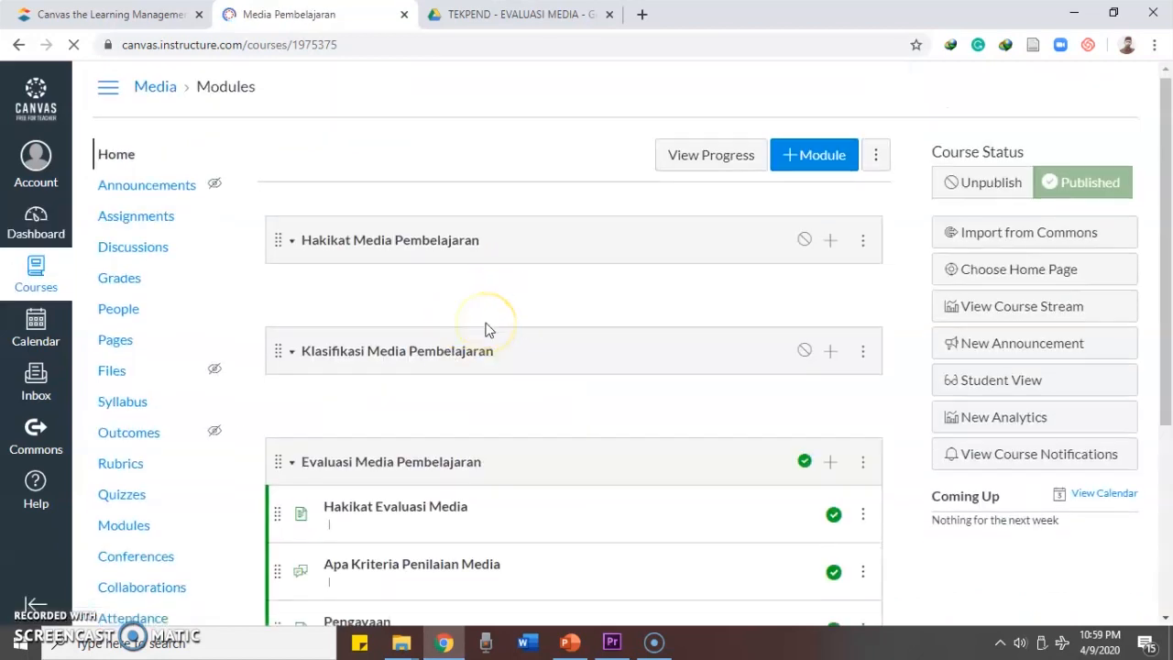
scroll(485, 328, "down", 3)
scroll(553, 244, "up", 3)
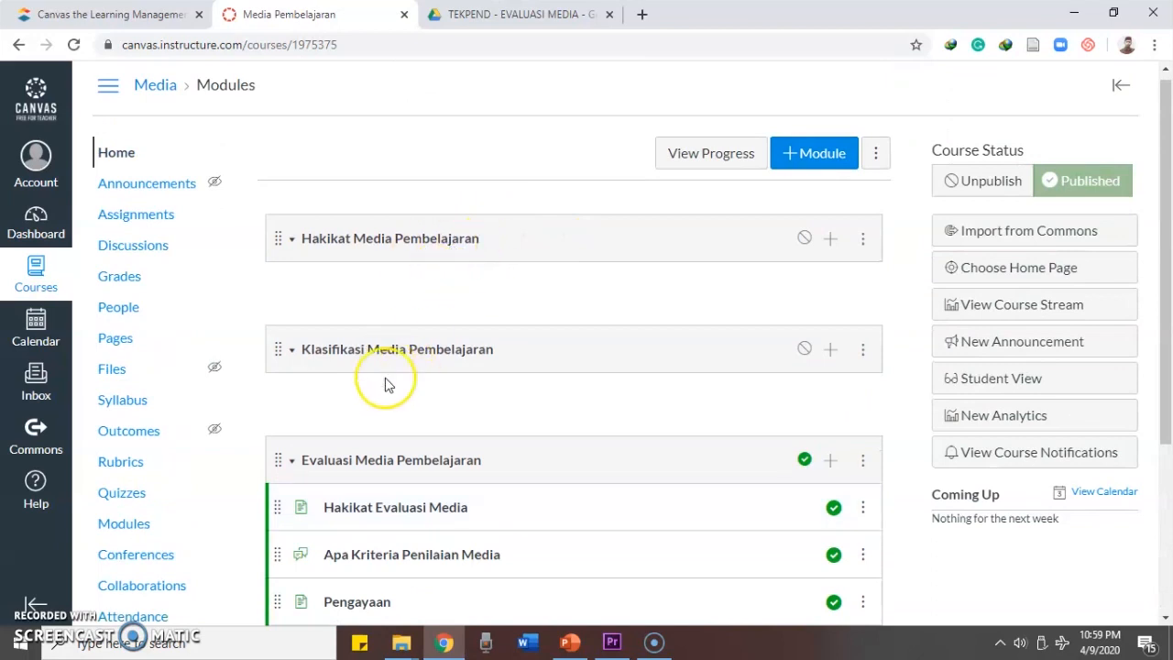
scroll(449, 358, "down", 2)
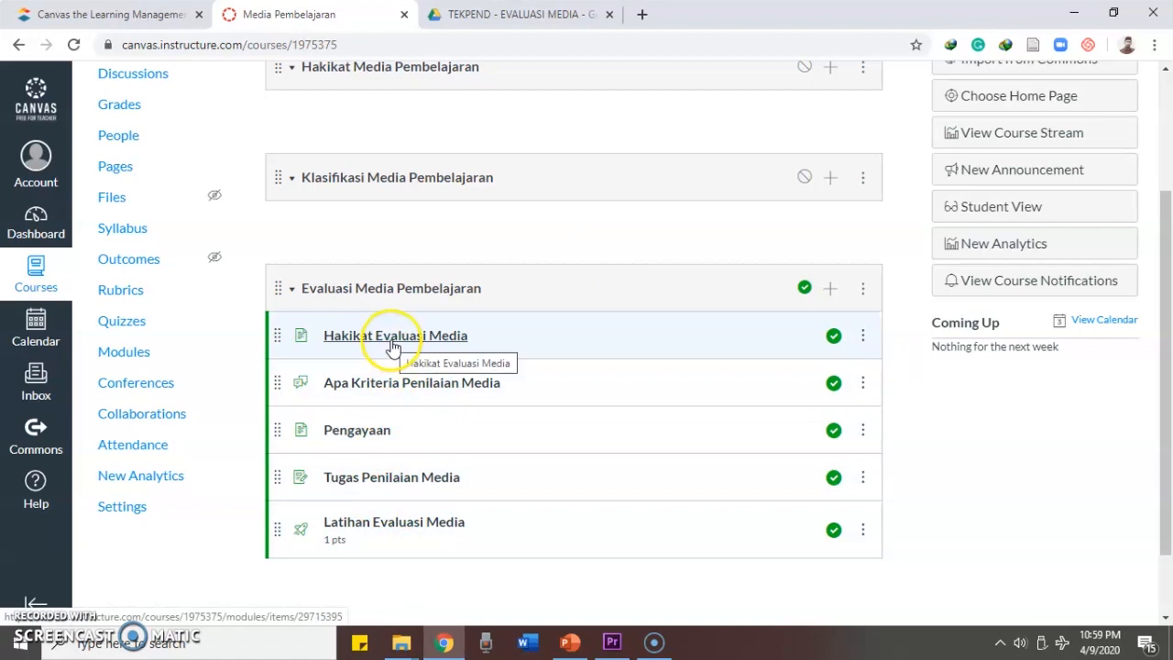
Review which item types can be added to the Evaluasi Media Pembelajaran module, without adding any item
left_click(831, 176)
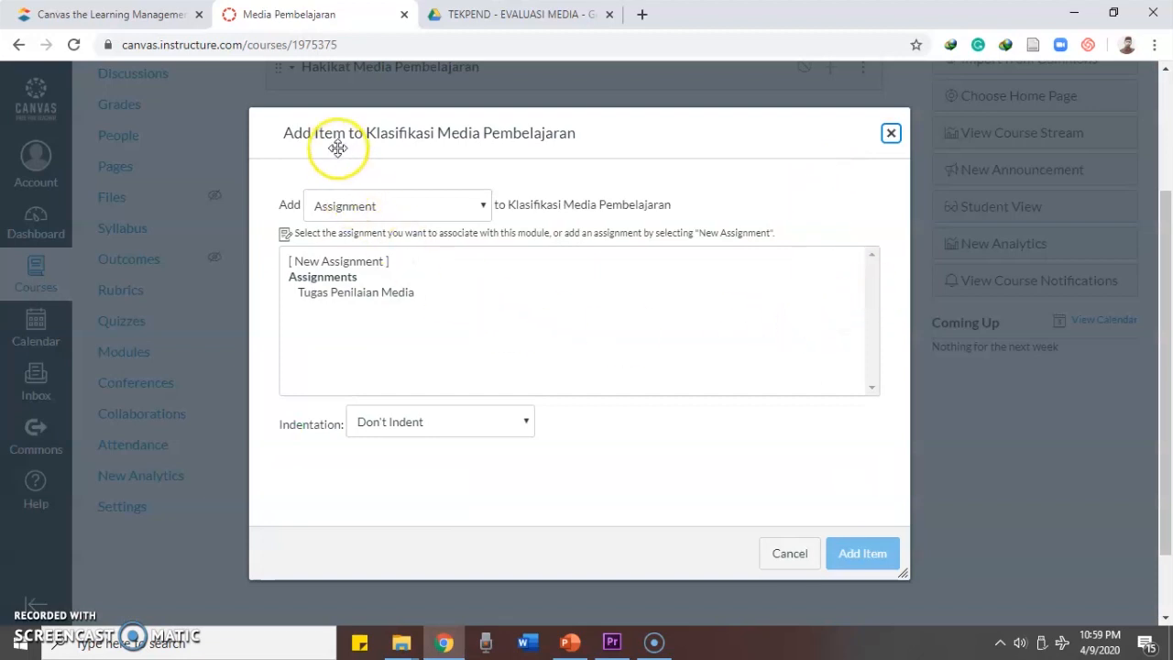
left_click(891, 133)
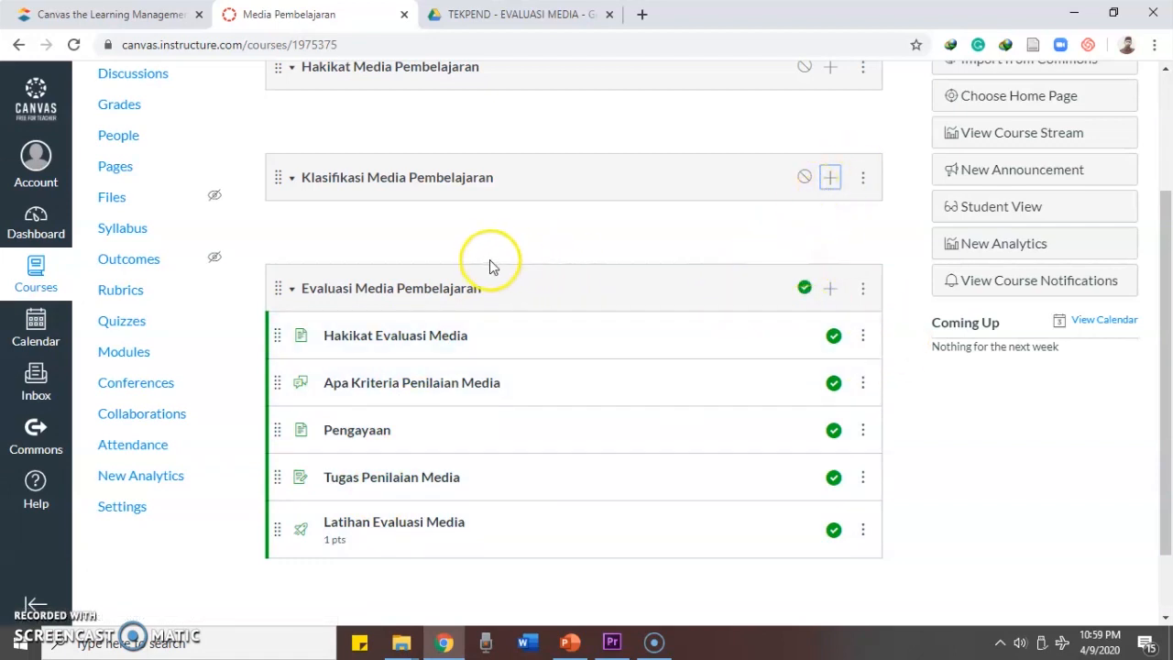
left_click(830, 289)
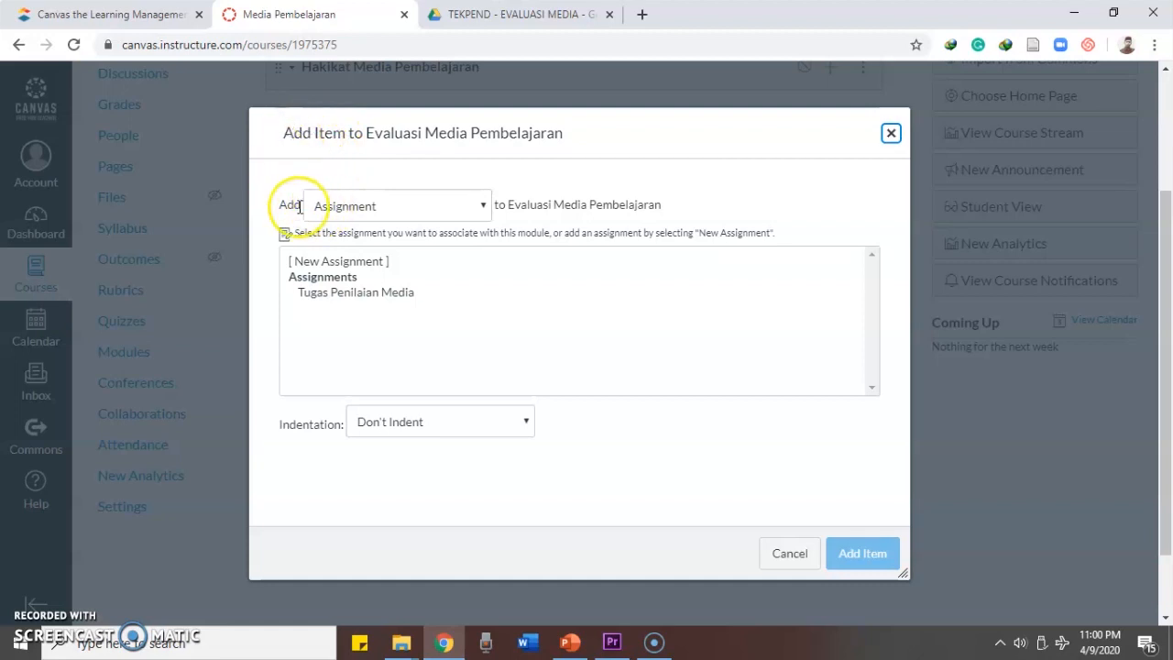
left_click(483, 206)
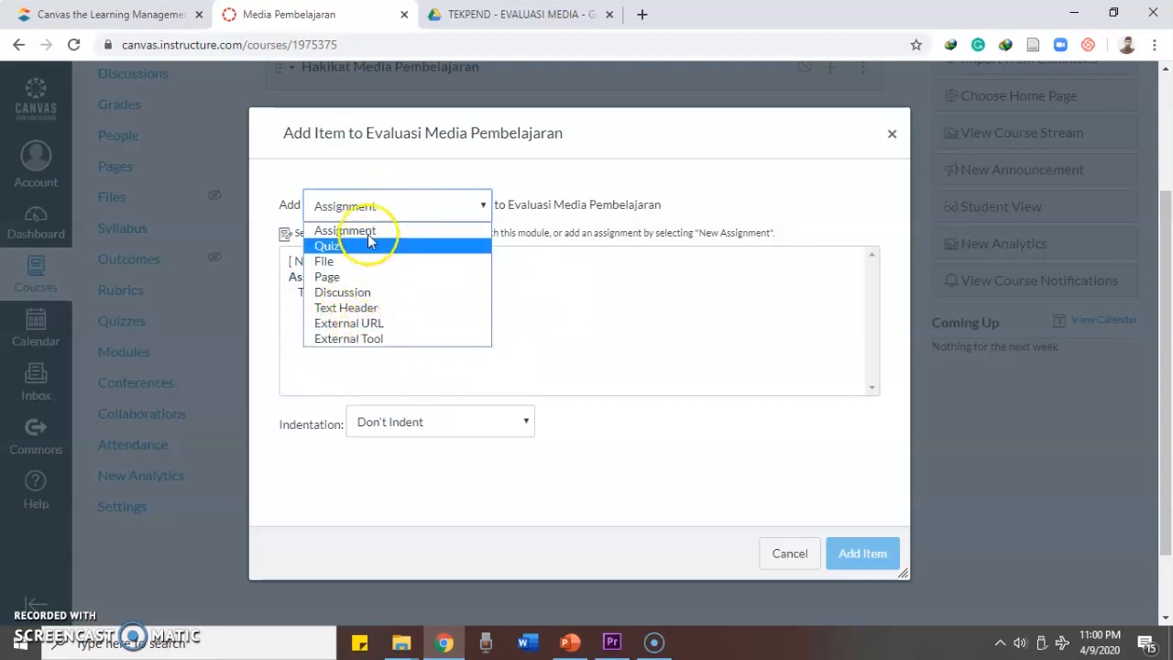
left_click(591, 403)
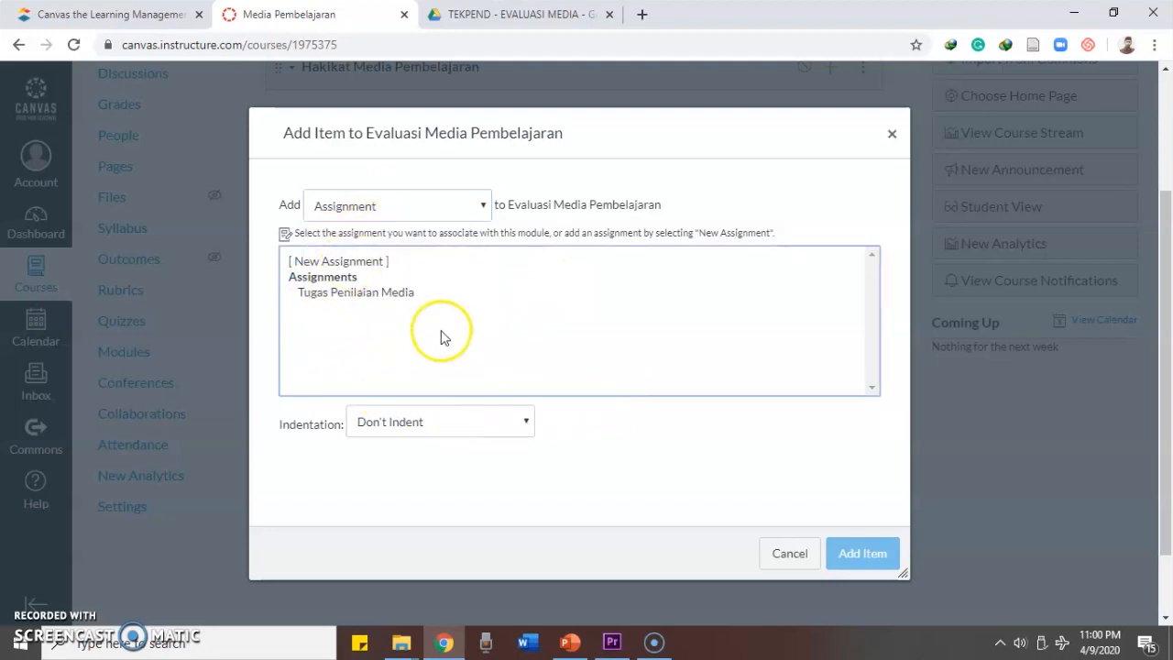
left_click(790, 552)
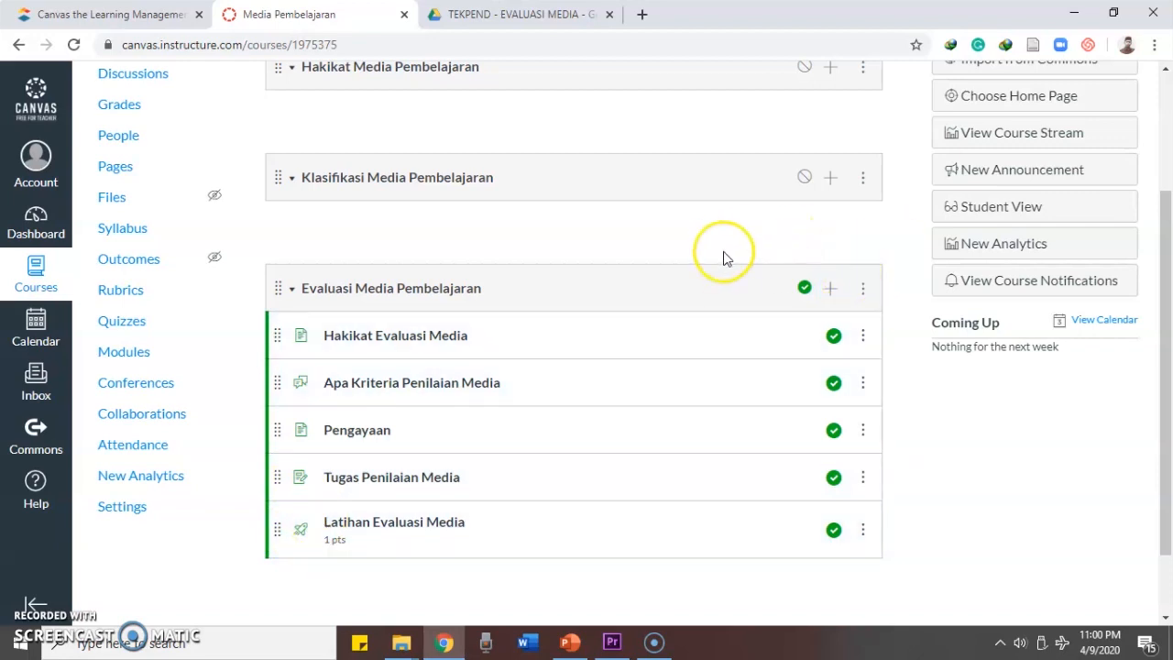
left_click(830, 289)
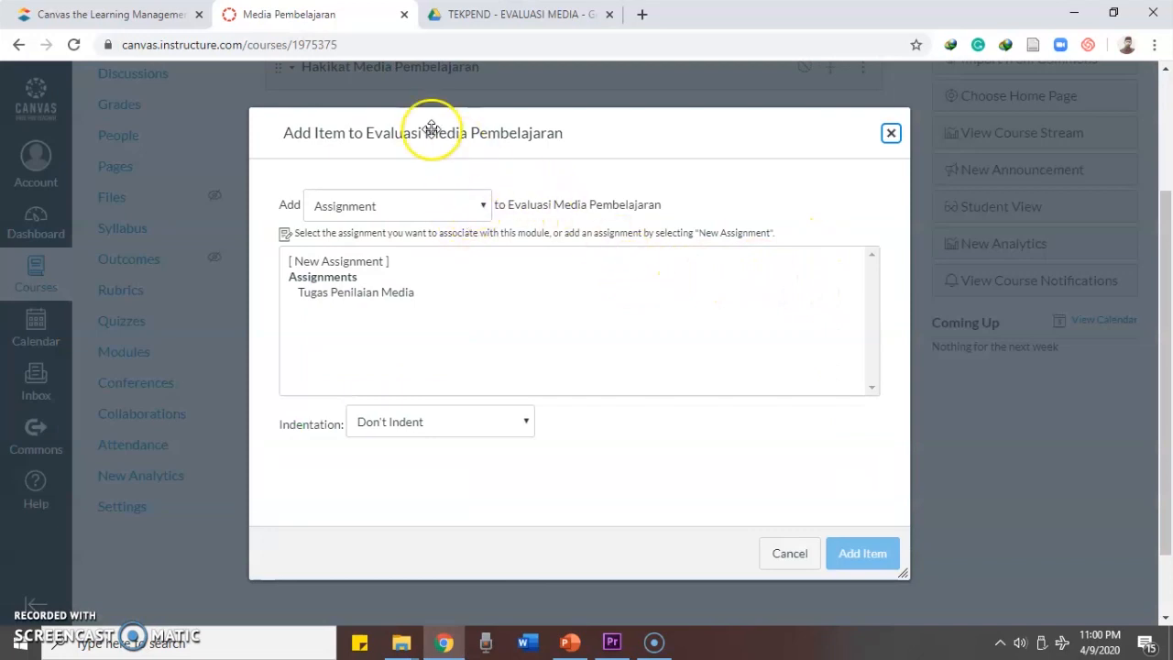
left_click_drag(431, 127, 646, 103)
left_click(671, 176)
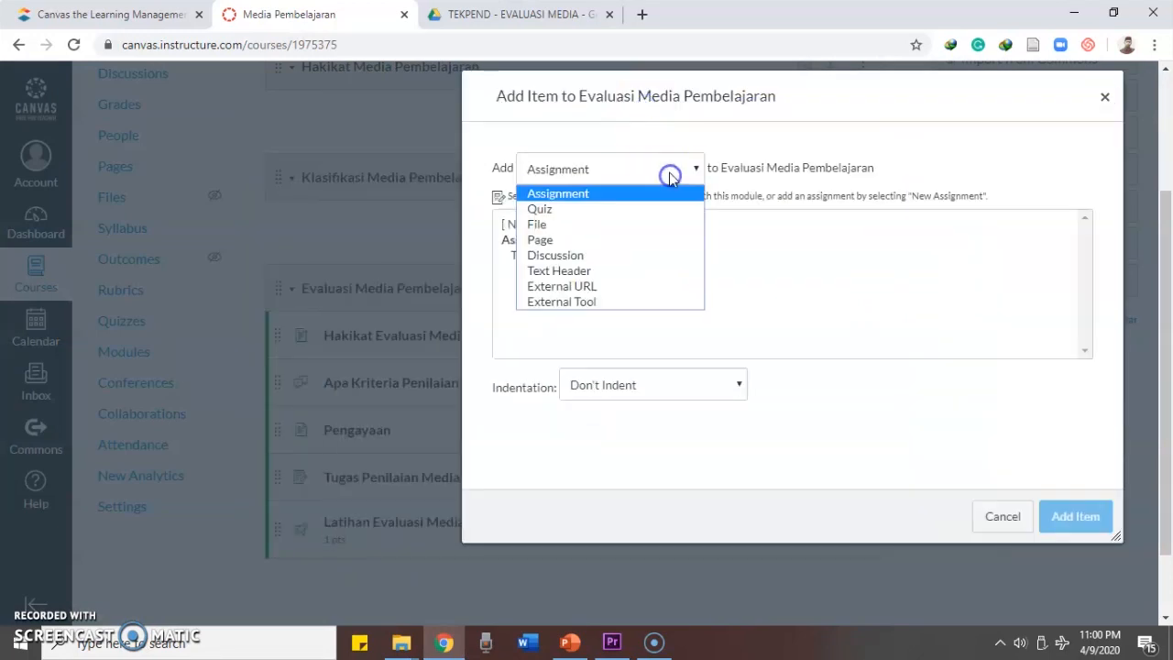
left_click(597, 240)
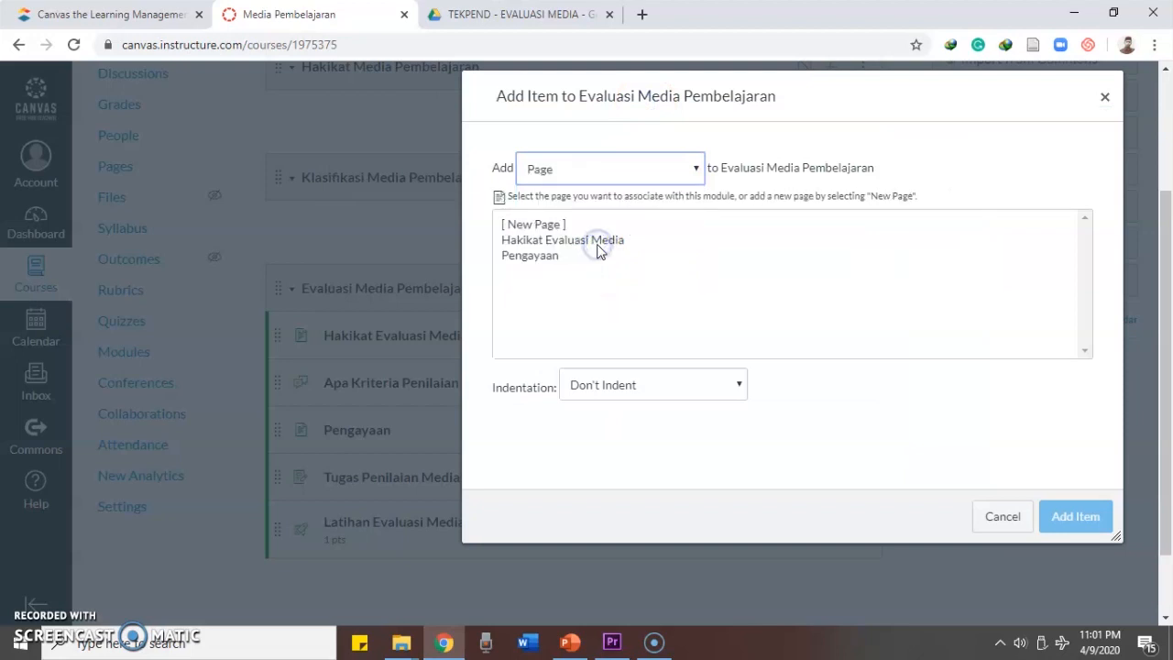
left_click(530, 229)
left_click(559, 390)
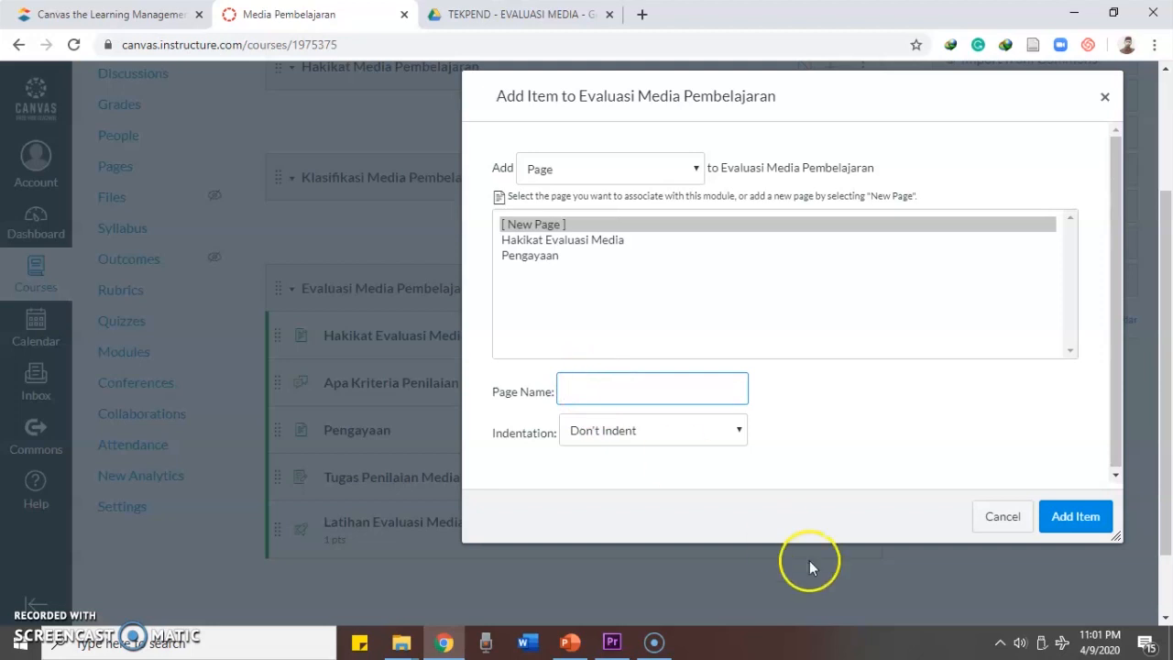
left_click(581, 240)
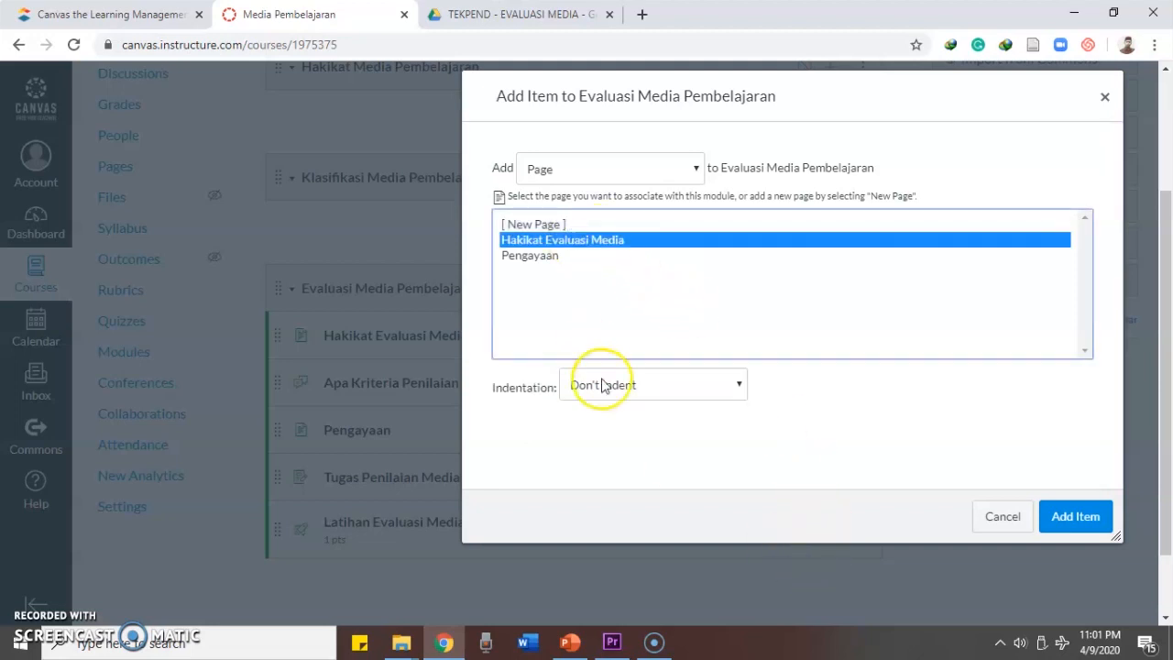
left_click(581, 385)
left_click(557, 390)
left_click(534, 224)
left_click(583, 391)
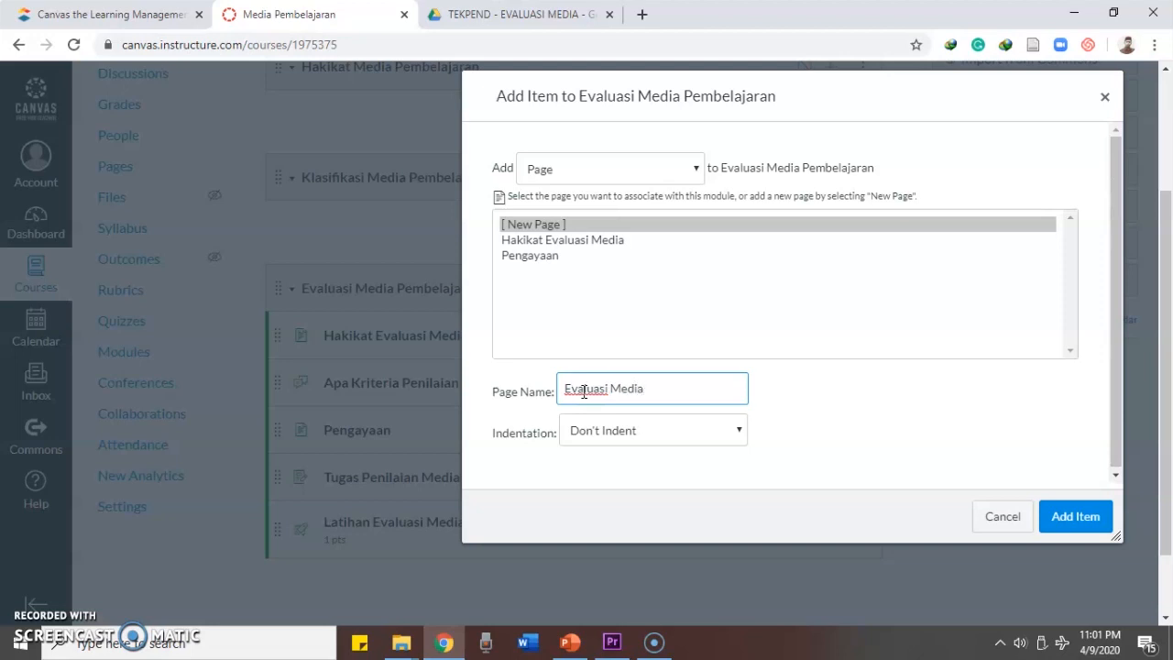
left_click(1011, 519)
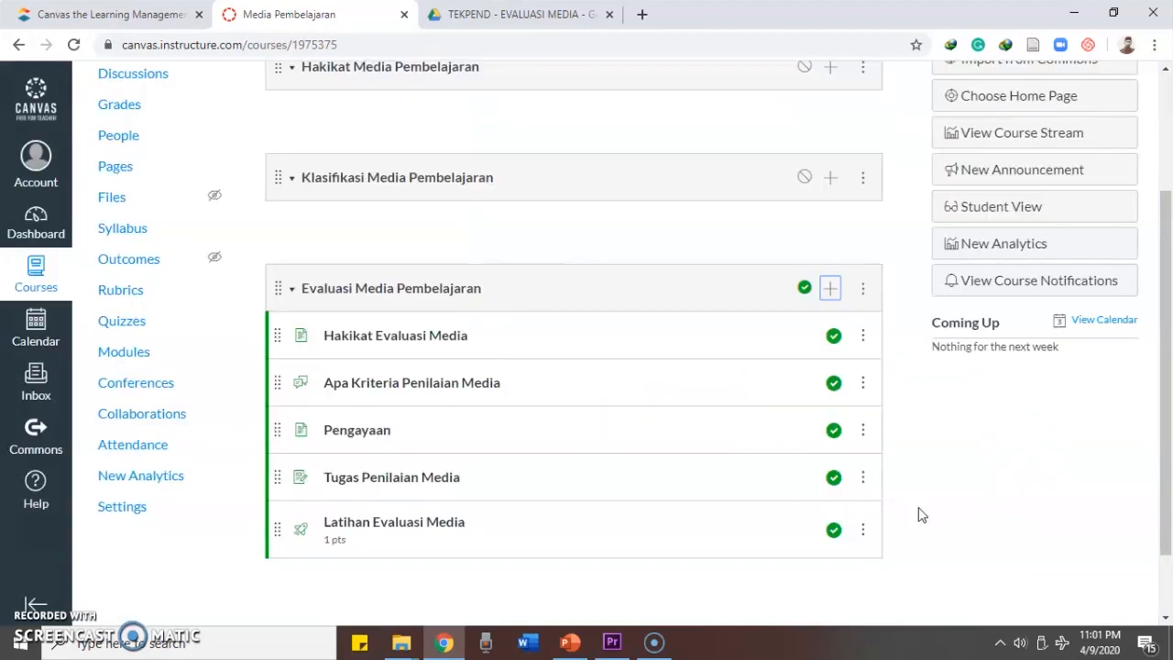
Prepare a new page item named "Hakikat Evaluasi Media" for the Hakikat Media Pembelajaran module
scroll(623, 417, "up", 1)
scroll(623, 417, "up", 2)
left_click(827, 245)
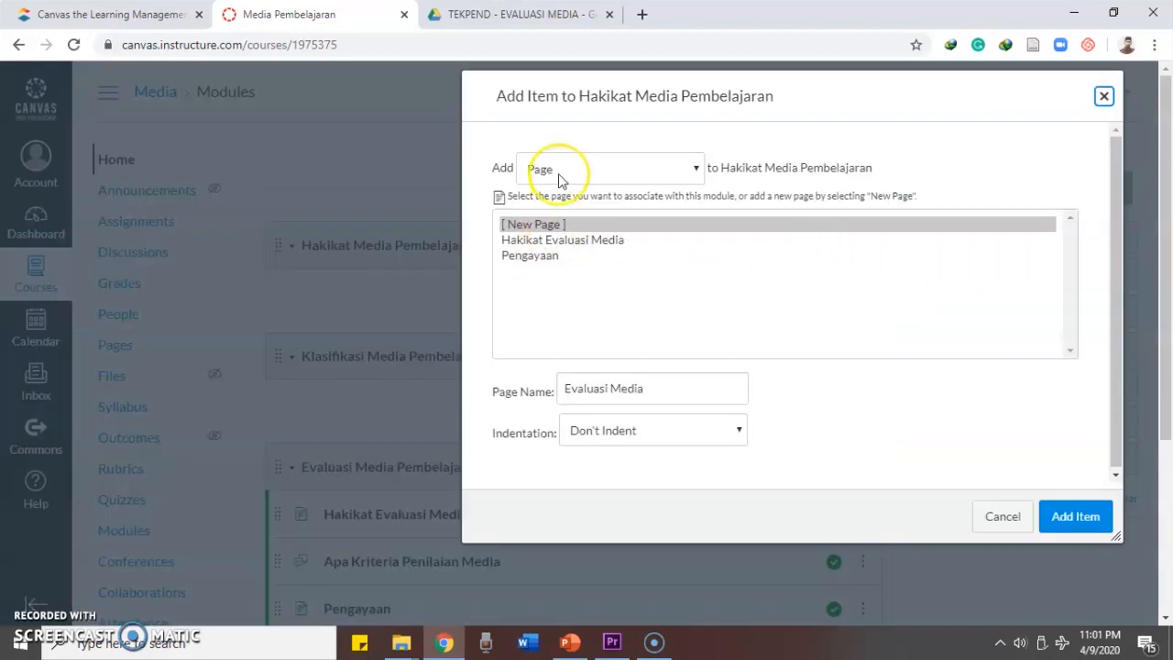
left_click(587, 389)
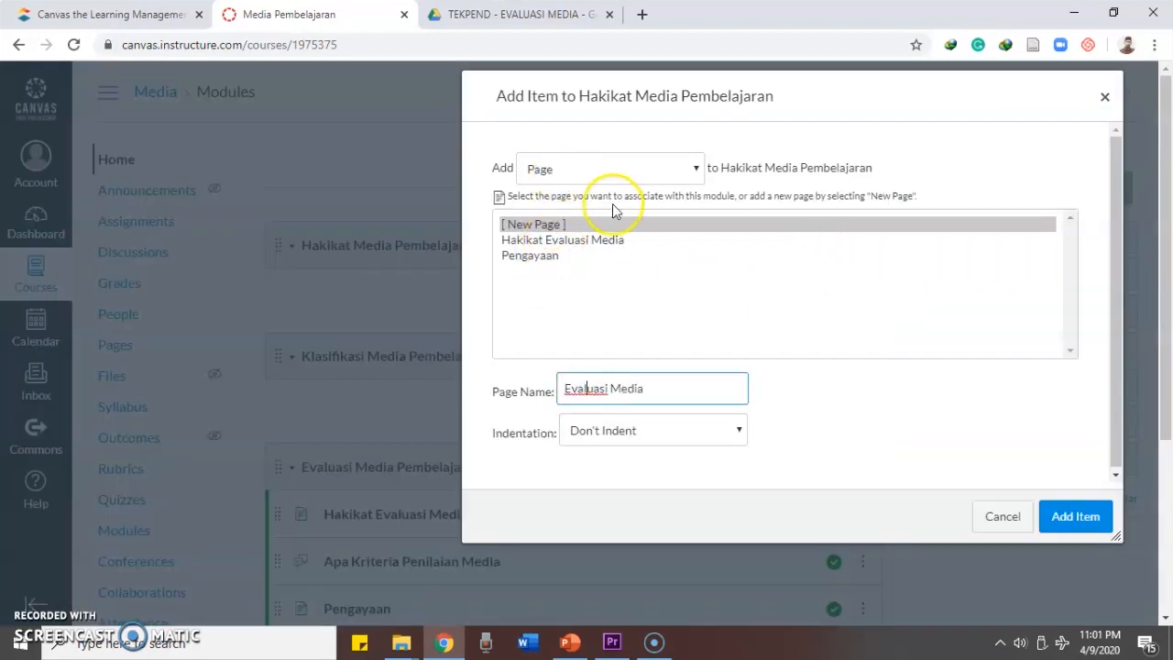
left_click(558, 224)
left_click(570, 388)
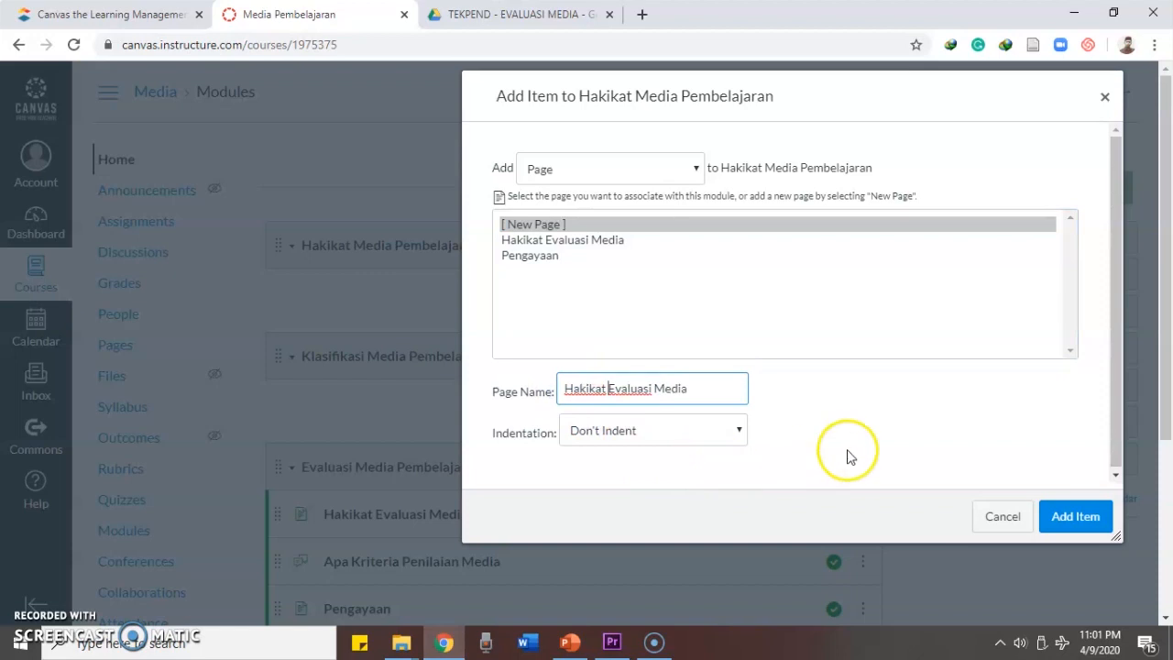
Set the new page's indentation to Indent 3 levels and add it to the Hakikat Media Pembelajaran module
left_click(597, 445)
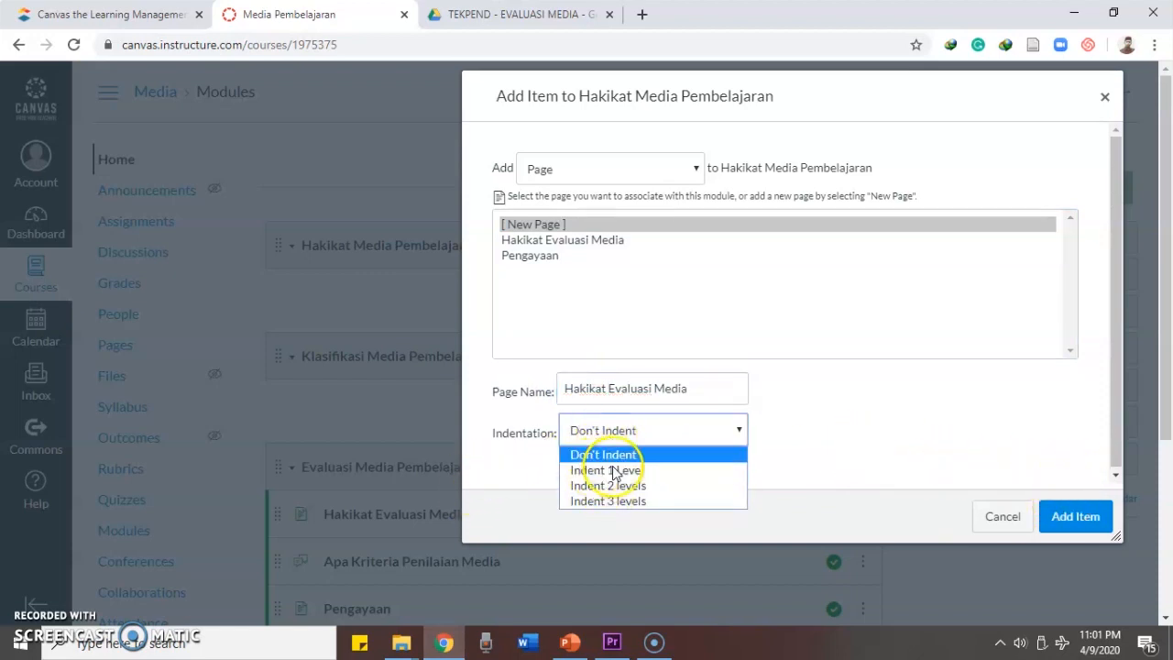
left_click(589, 337)
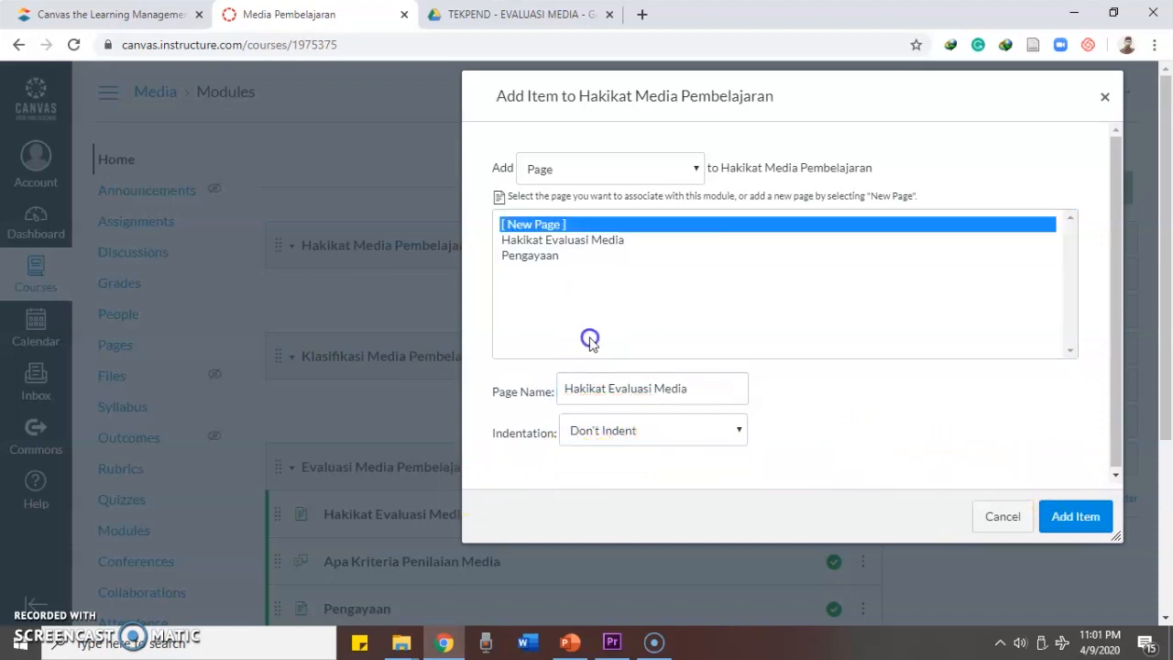
left_click(587, 427)
left_click(603, 473)
left_click(602, 431)
left_click(617, 509)
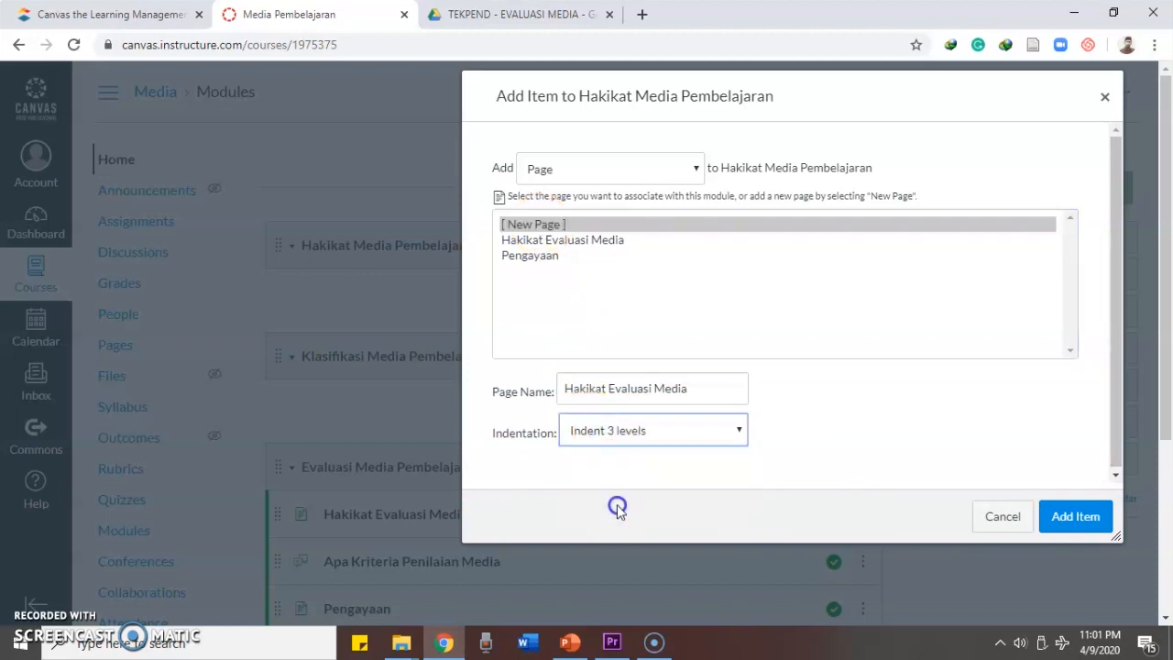
left_click(1079, 518)
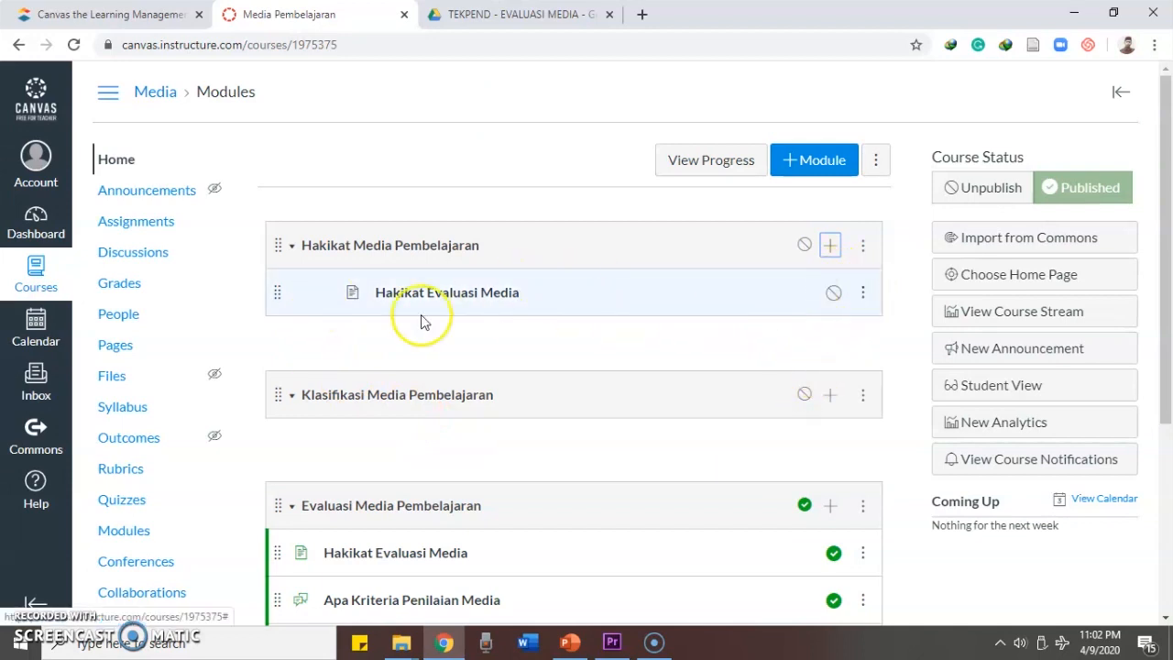
Decrease the indent of the Hakikat Evaluasi Media page in the Hakikat Media Pembelajaran module by two levels
left_click(862, 293)
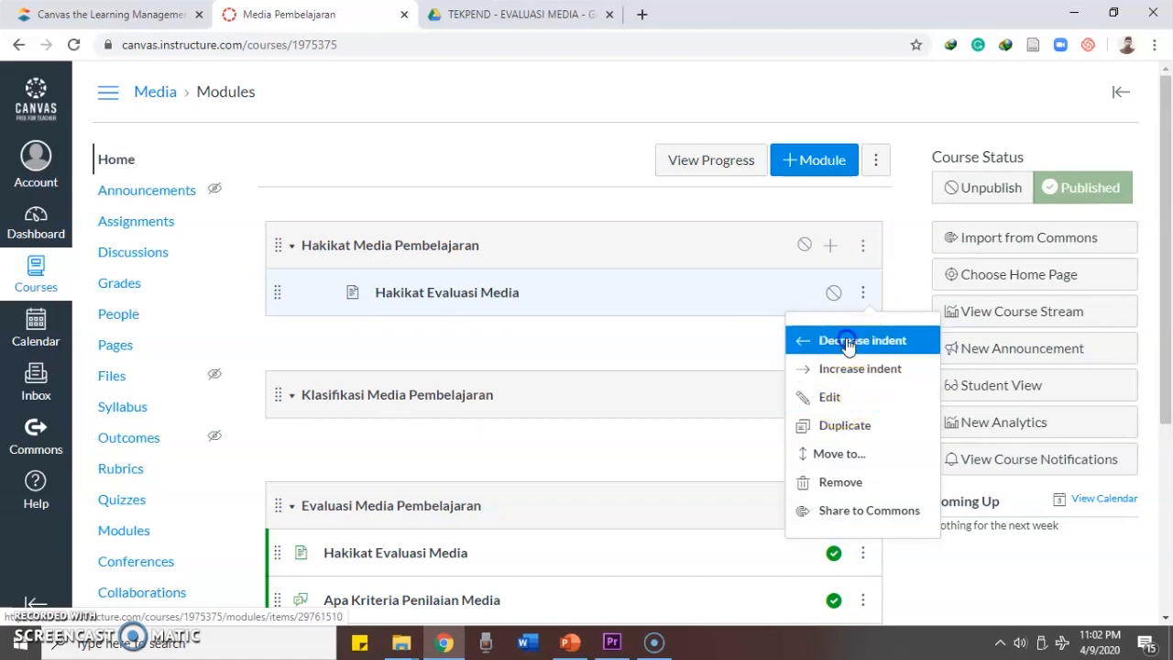
left_click(848, 341)
left_click(859, 293)
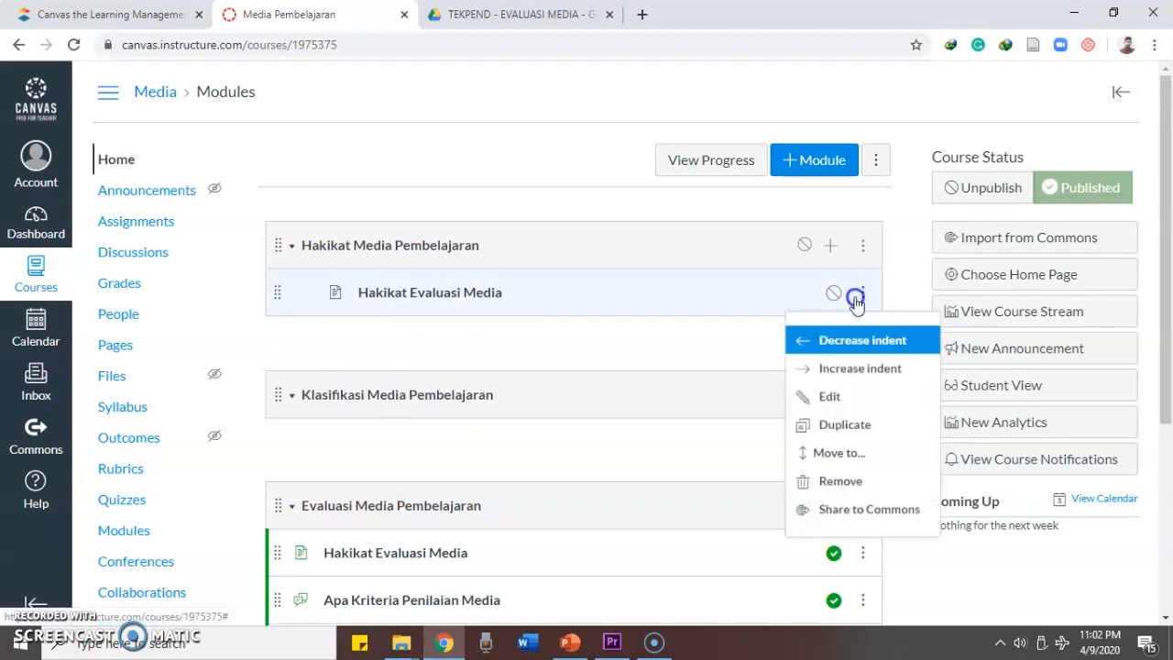
left_click(861, 344)
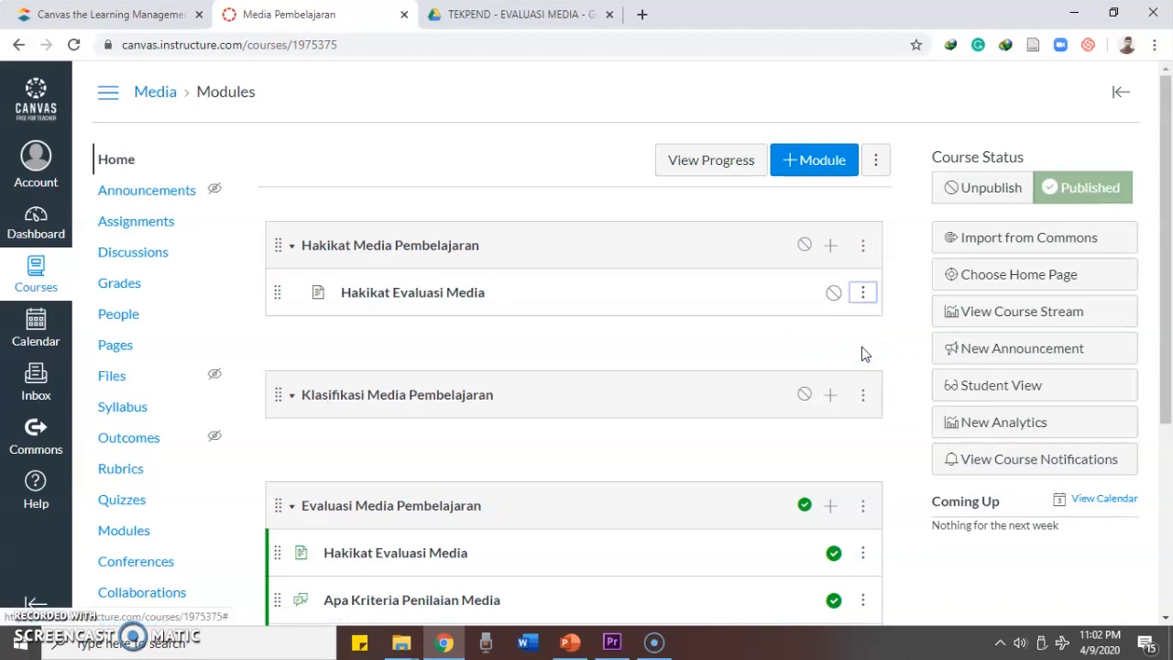
Remove the Hakikat Evaluasi Media page from the Hakikat Media Pembelajaran module
left_click(863, 292)
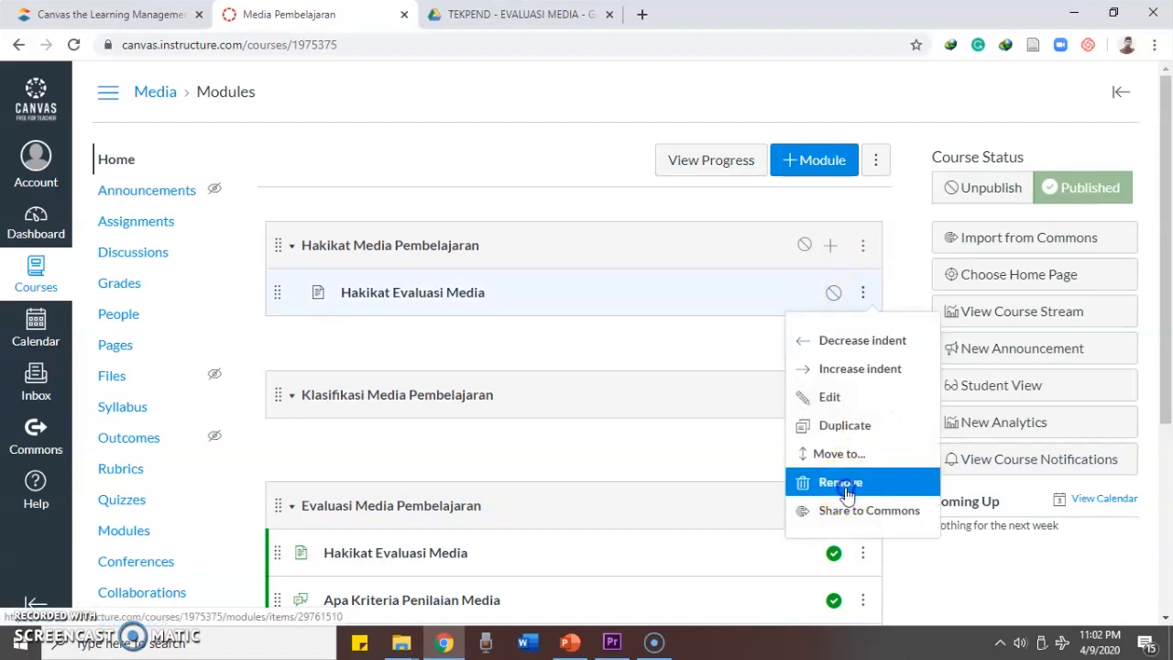
left_click(800, 477)
left_click(669, 140)
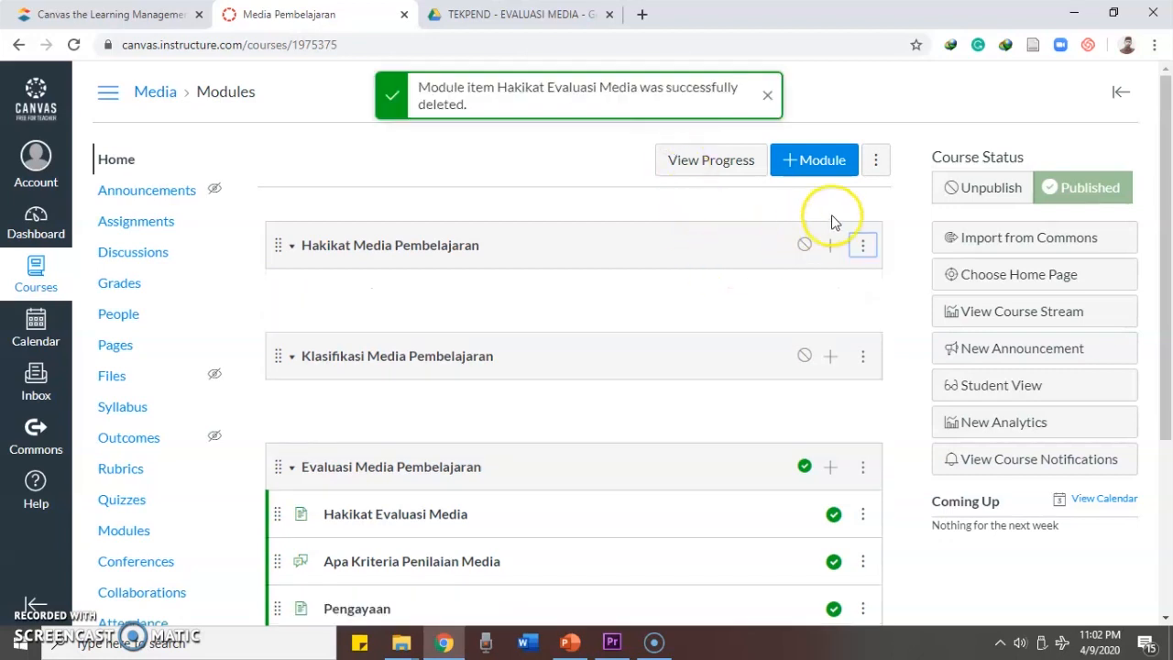
Add a new, non-indented page named "Hakikat Media Pembelajaran" to the Hakikat Media Pembelajaran module
left_click(829, 249)
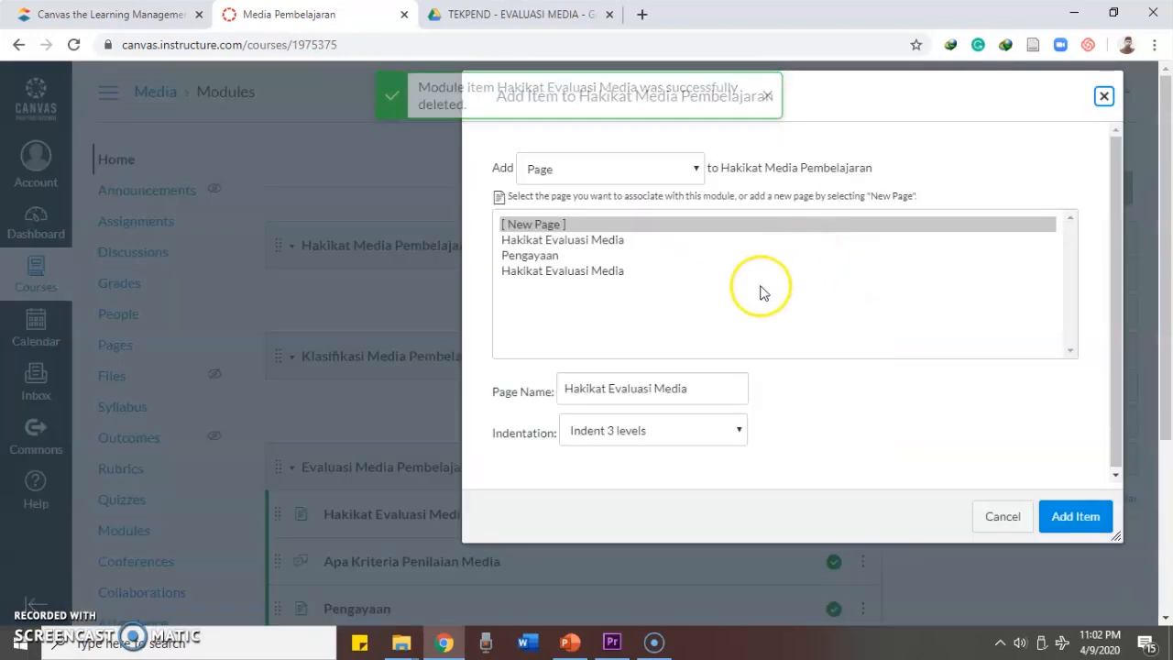
left_click(612, 389)
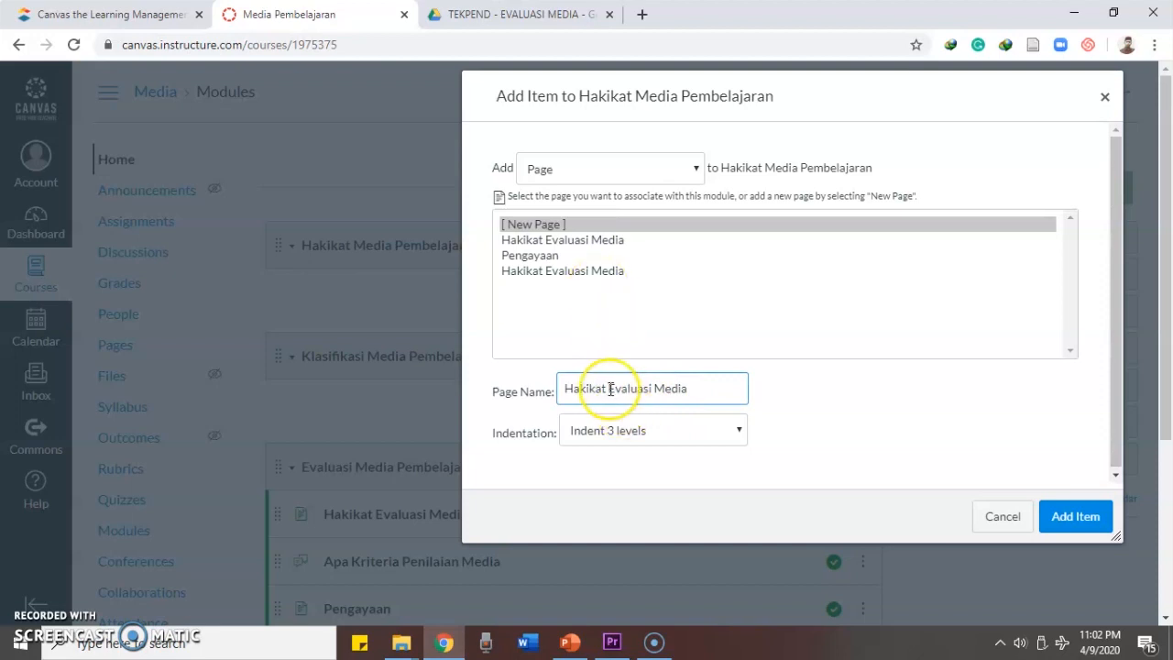
left_click_drag(608, 388, 864, 362)
type("M")
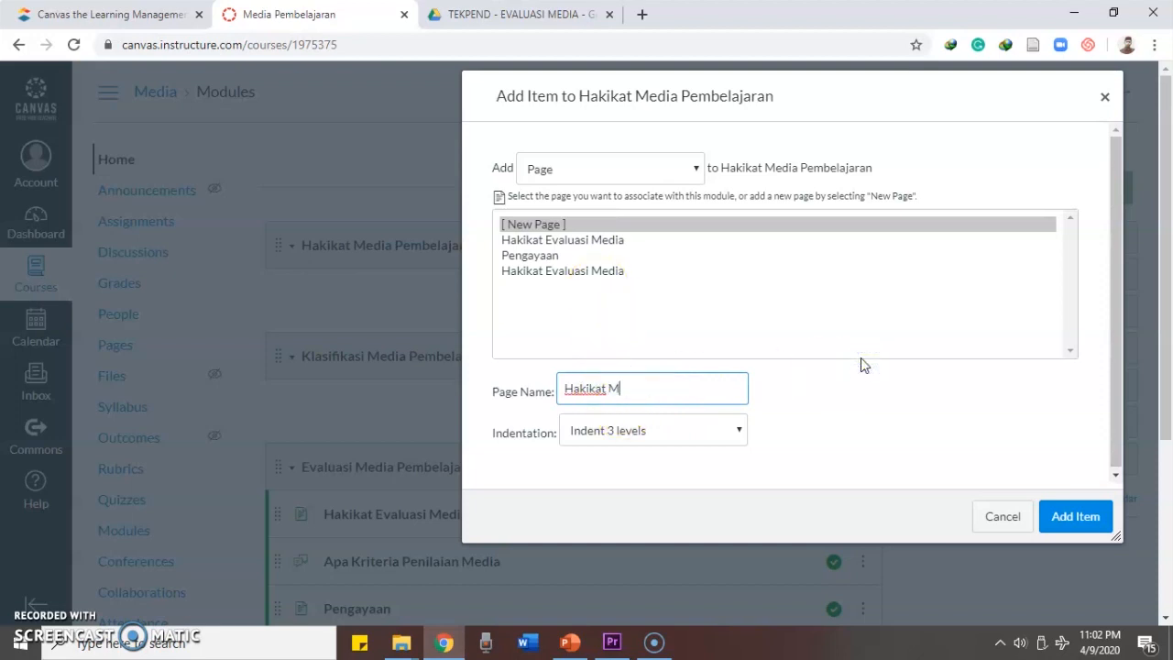
type("edia Pembelajaran")
left_click(741, 427)
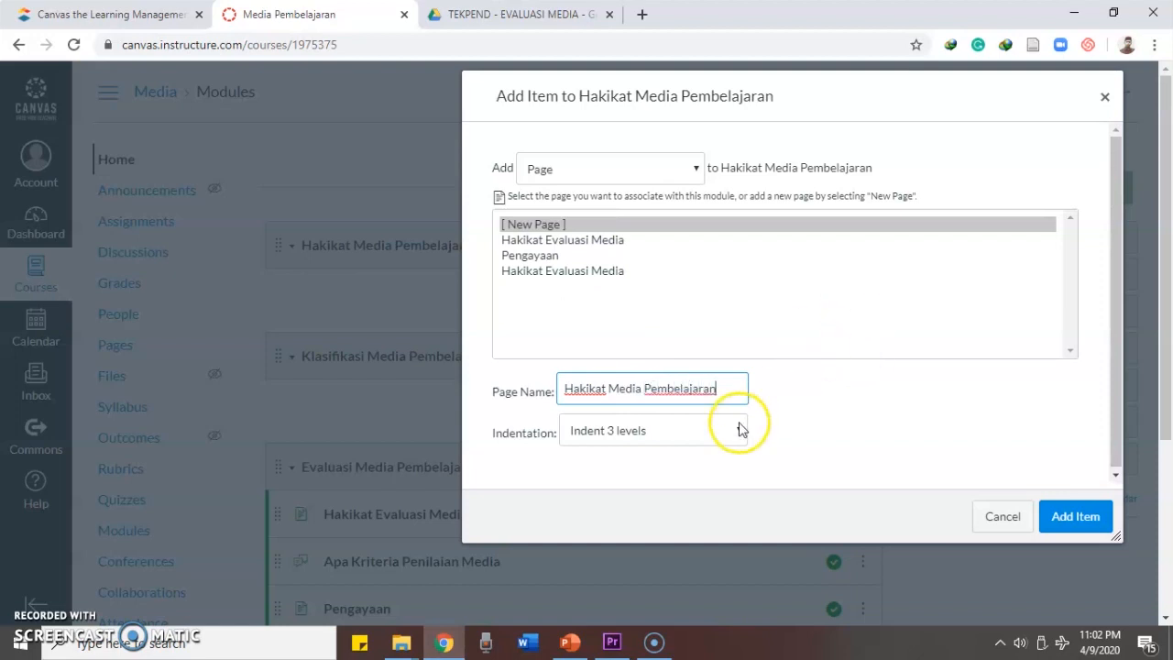
left_click(630, 458)
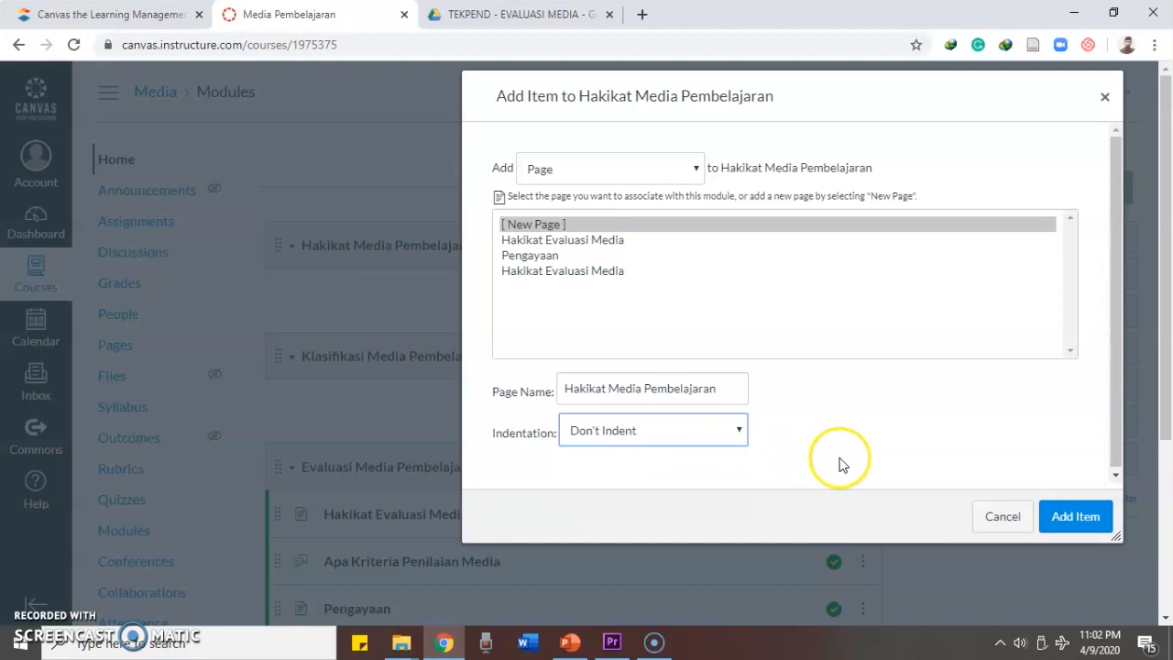
left_click(1086, 518)
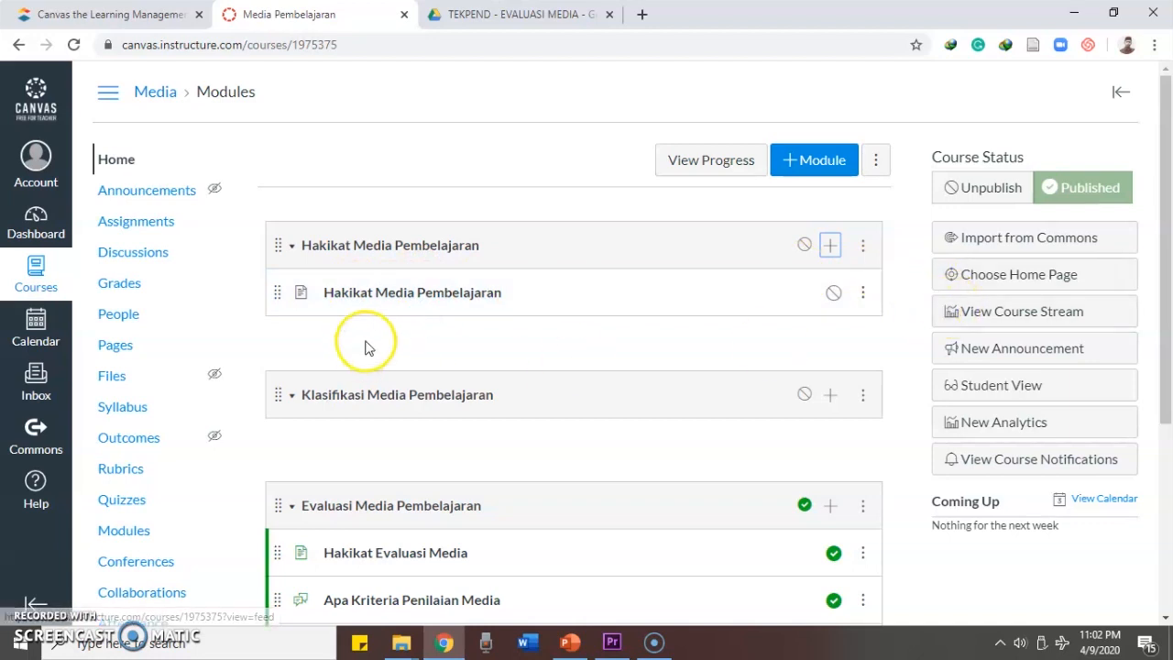
Open the new Hakikat Media Pembelajaran page for editing and place the cursor in its empty body
left_click(420, 297)
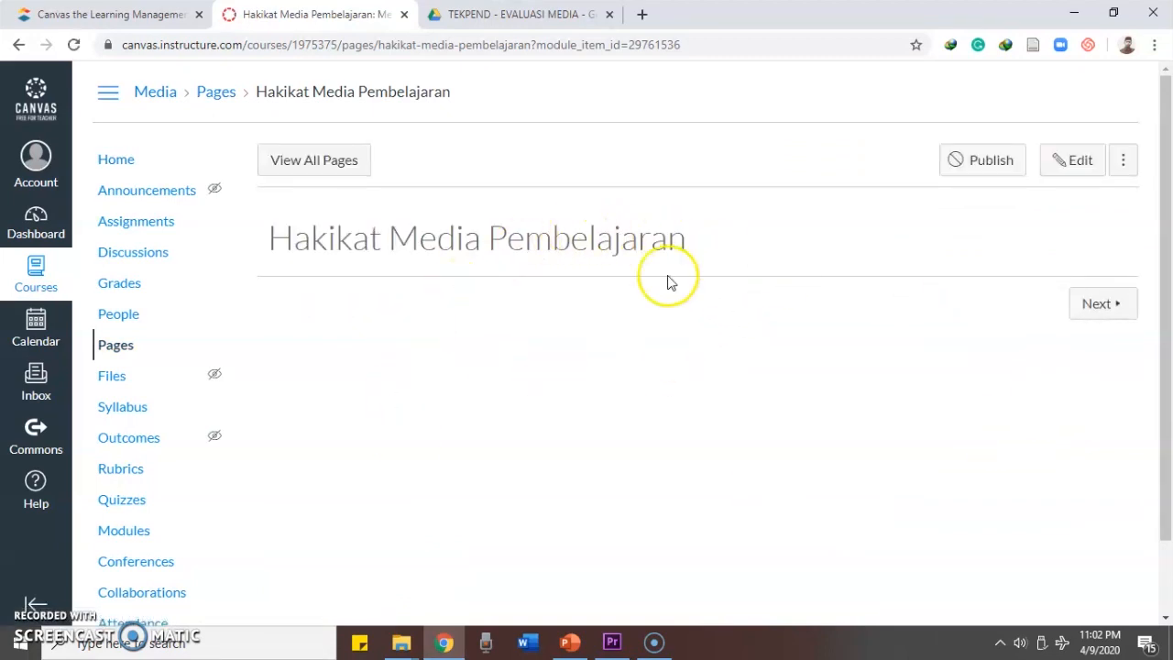
left_click(1076, 166)
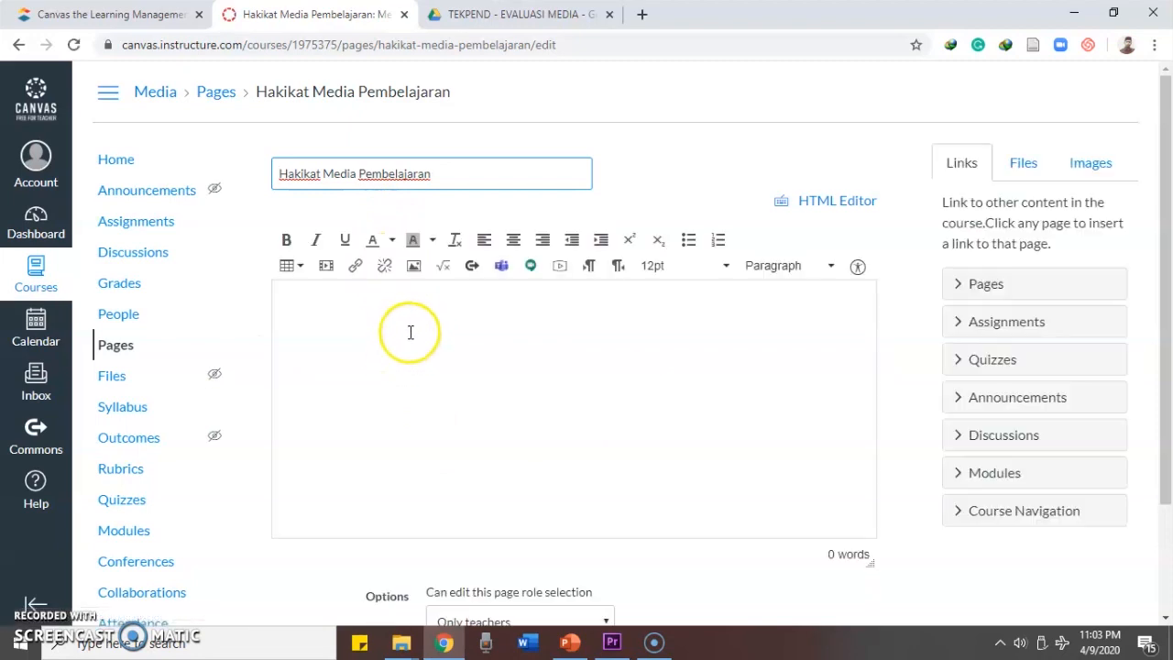
left_click(340, 313)
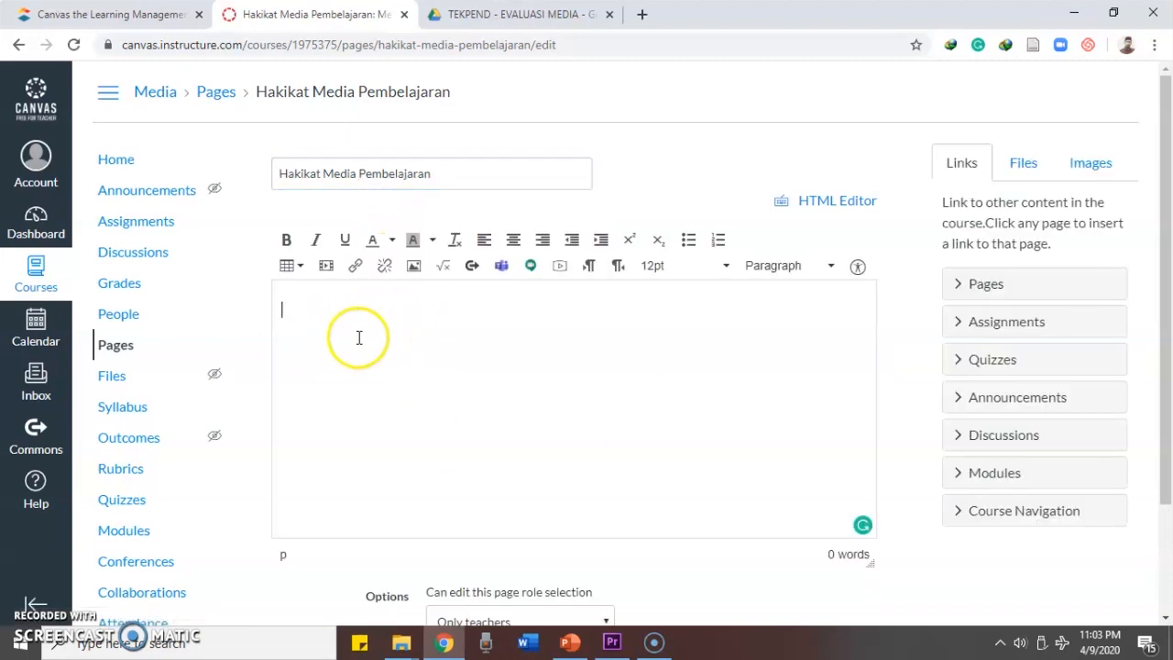
left_click(294, 314)
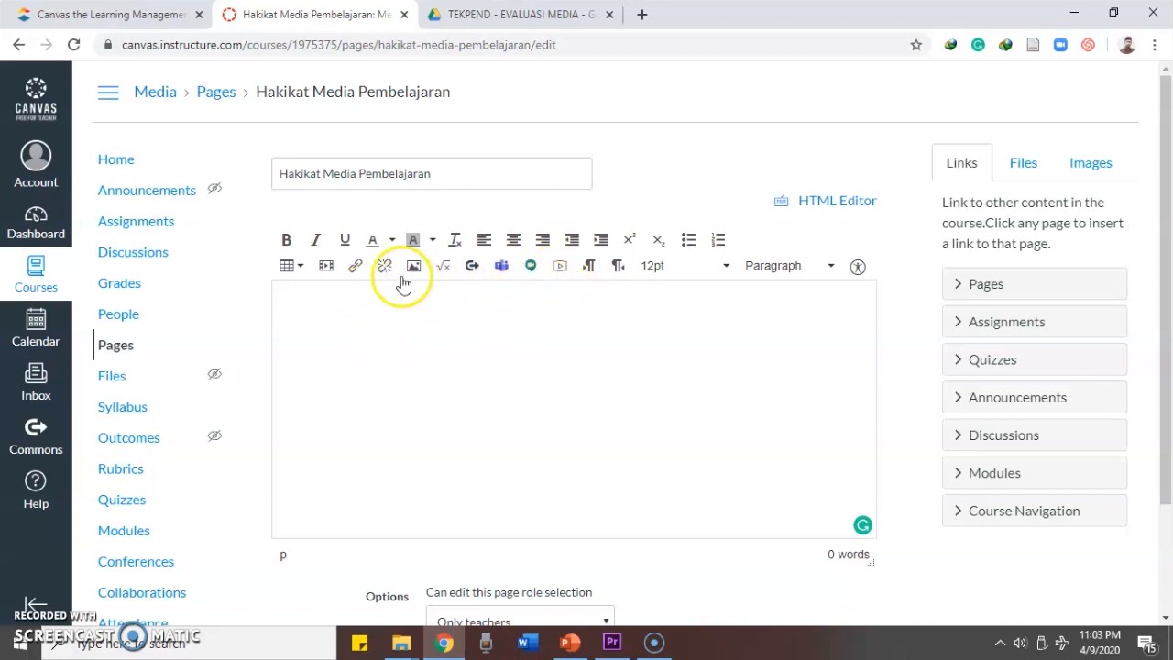
left_click(326, 268)
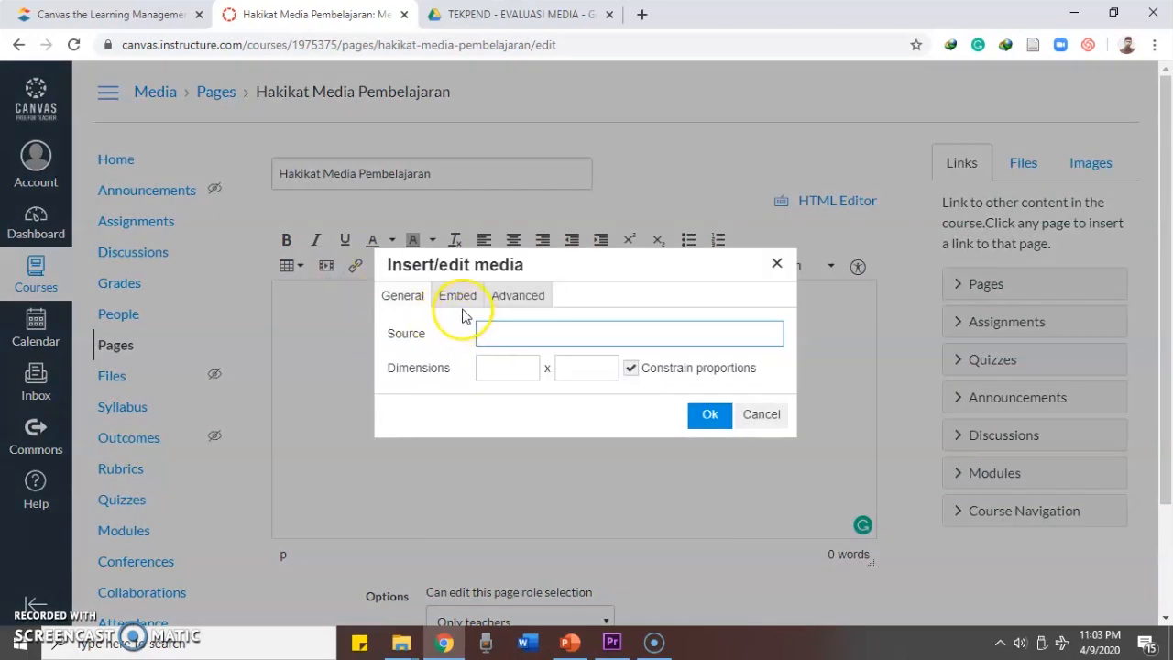
left_click(456, 296)
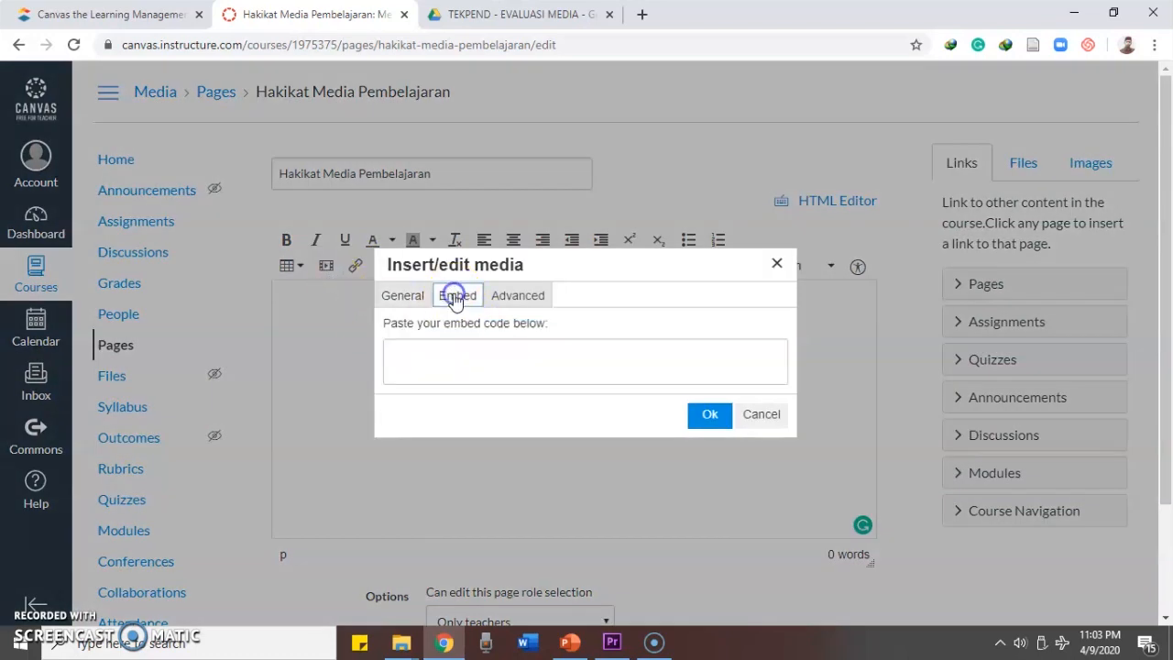
left_click(760, 414)
Start inserting an image into the page and browse Canvas's My files and Course files folders as image sources
left_click(419, 270)
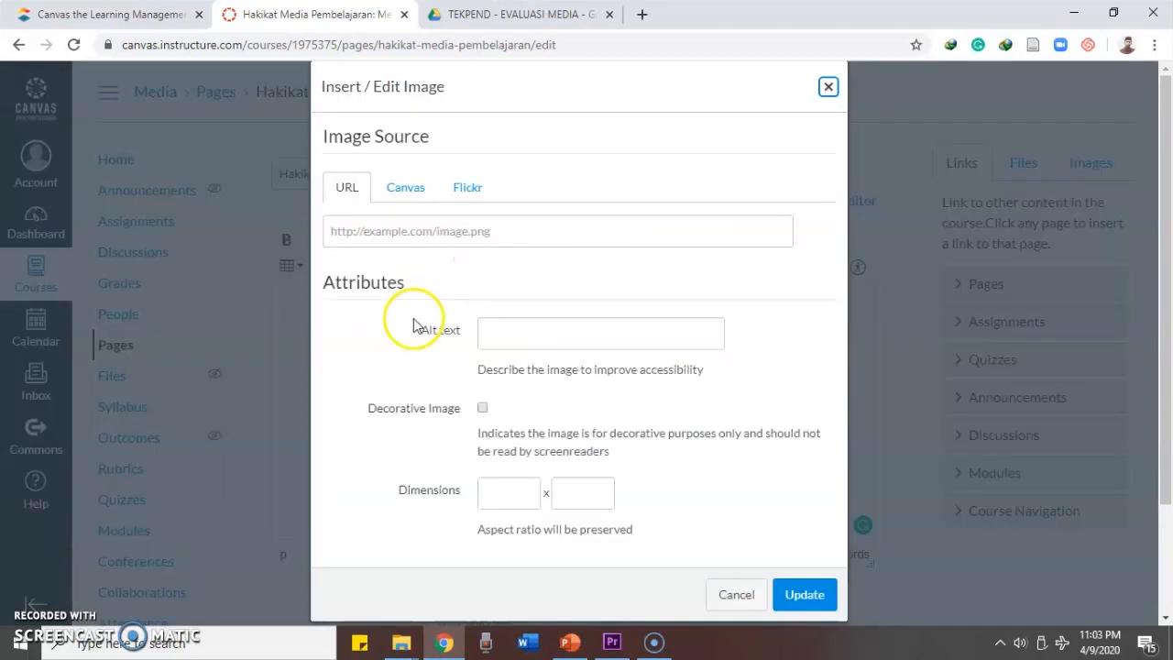
left_click(379, 231)
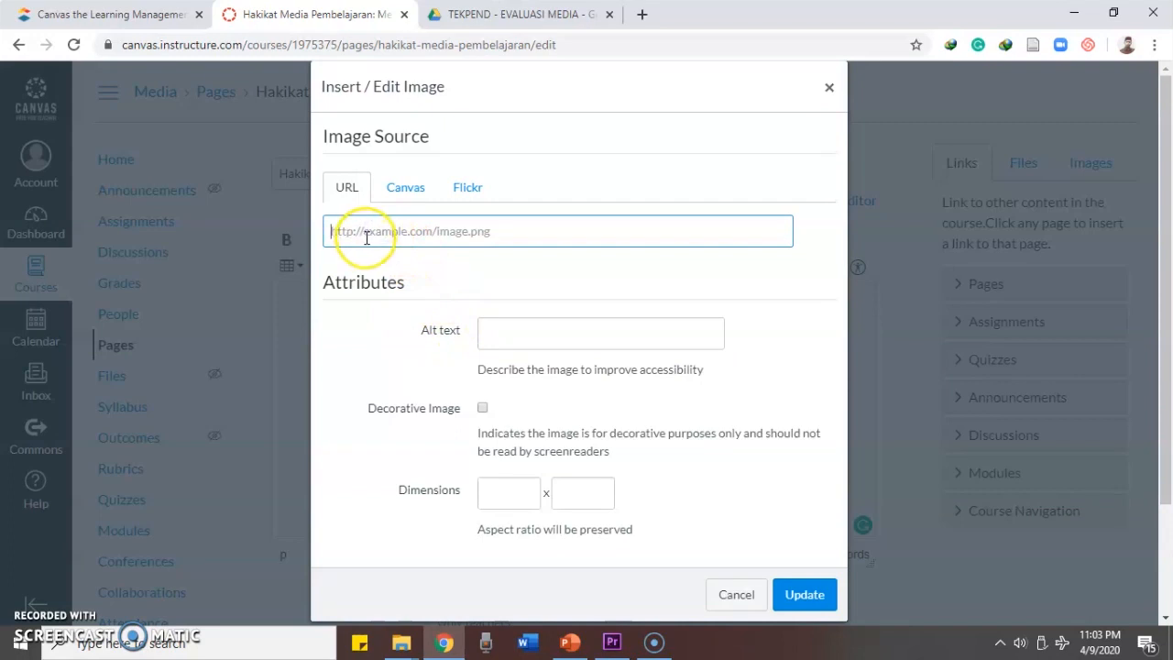
left_click(396, 198)
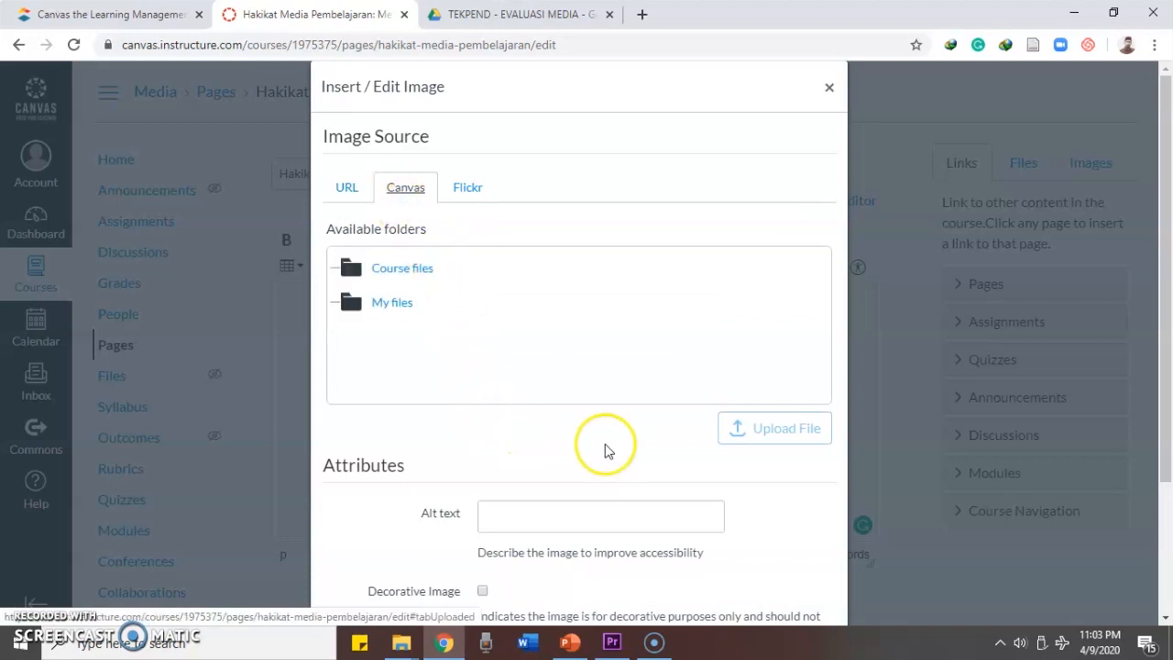
left_click(413, 312)
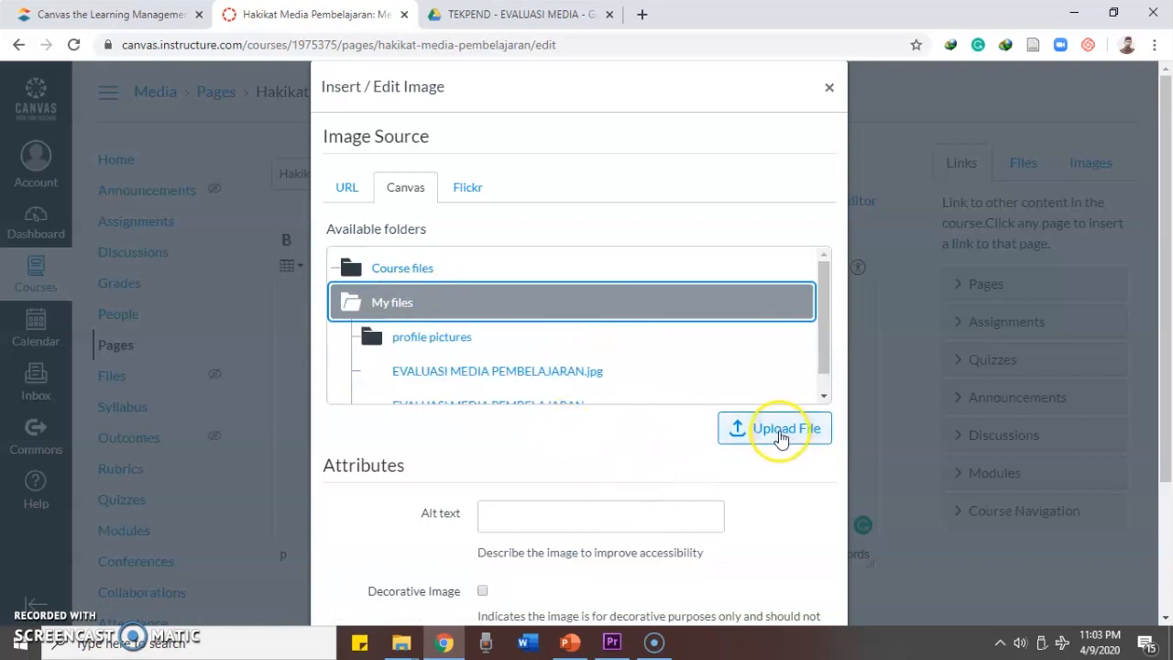
left_click(419, 267)
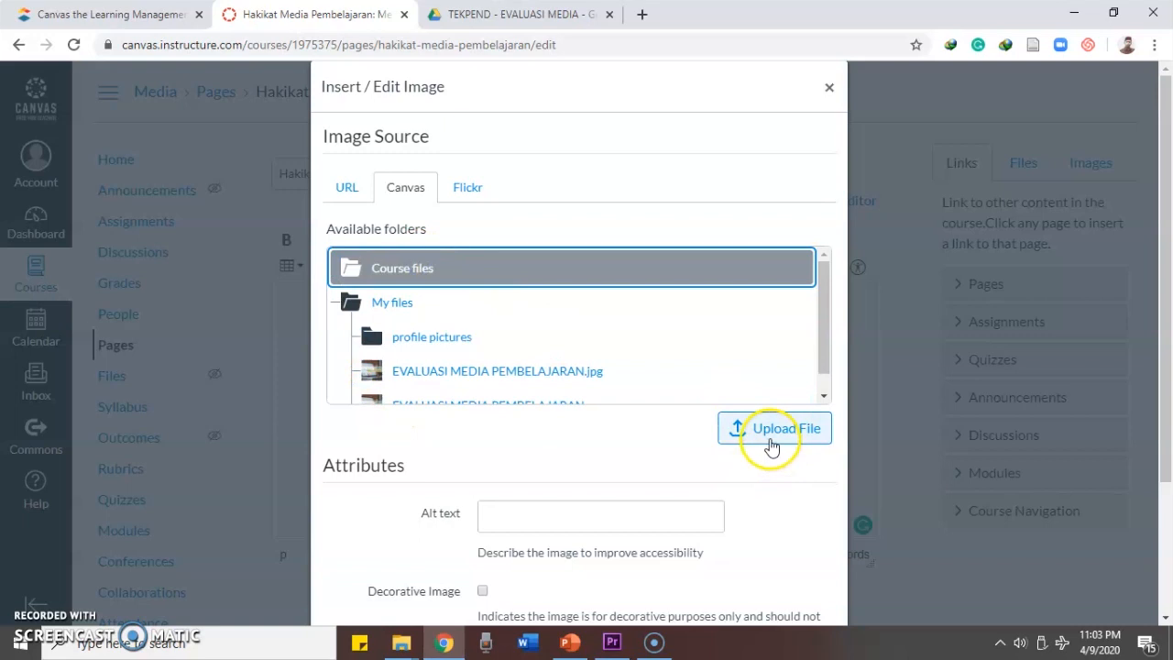
Search Flickr for Creative Commons images with the term "learning"
left_click(473, 187)
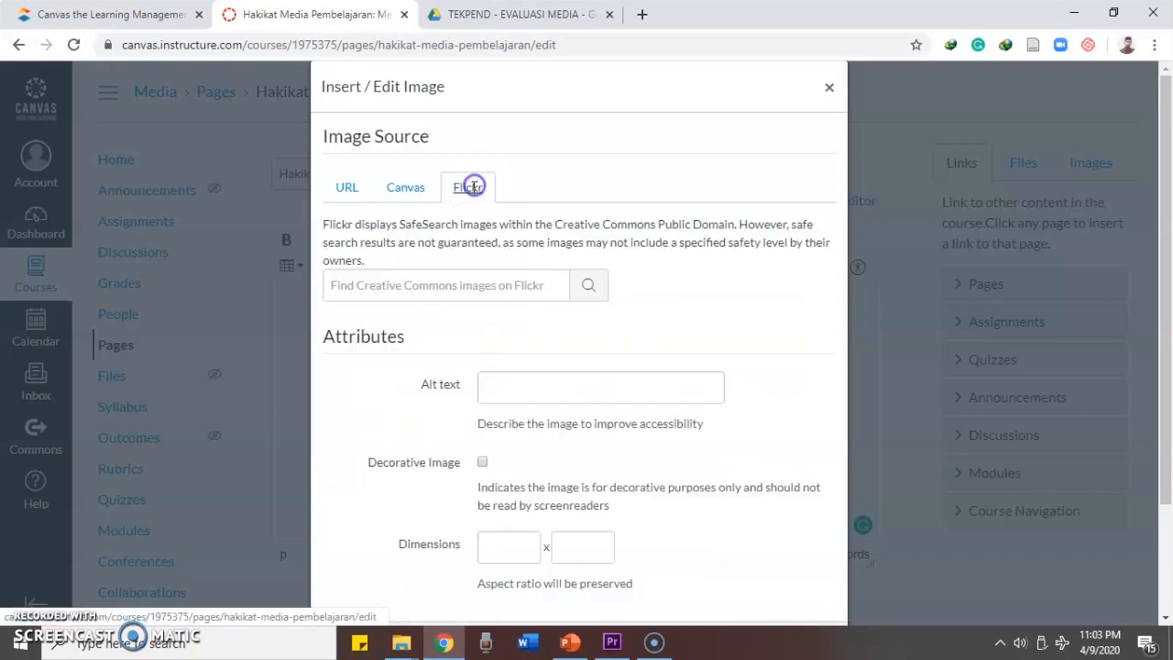
left_click(427, 287)
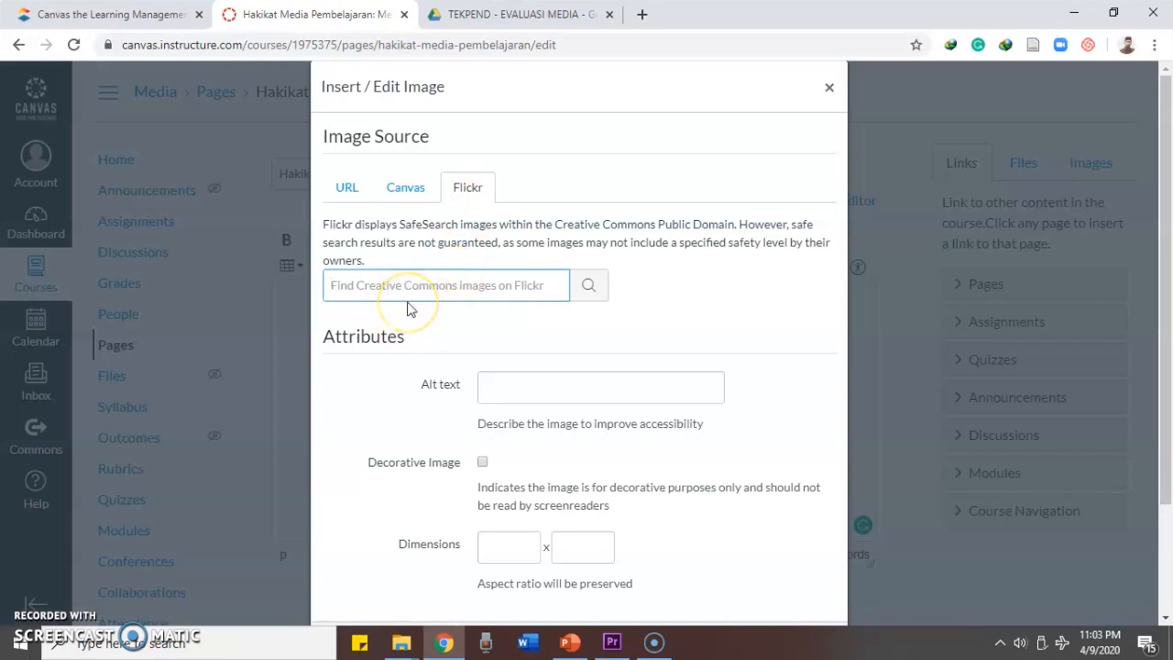
type("lerning")
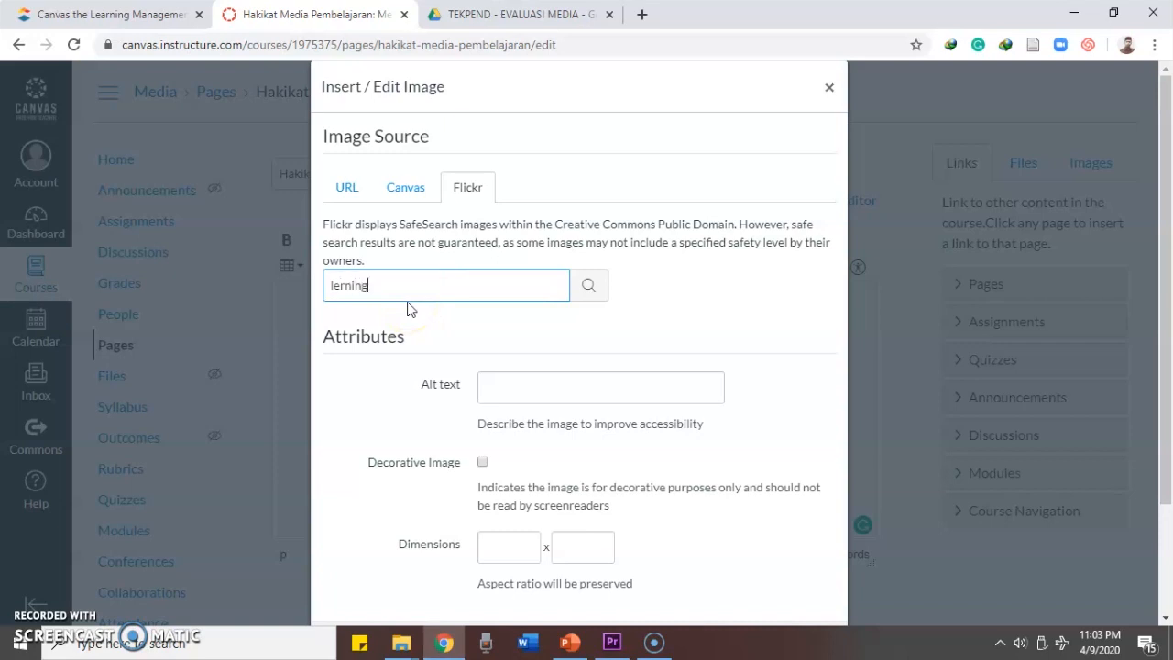
left_click(593, 291)
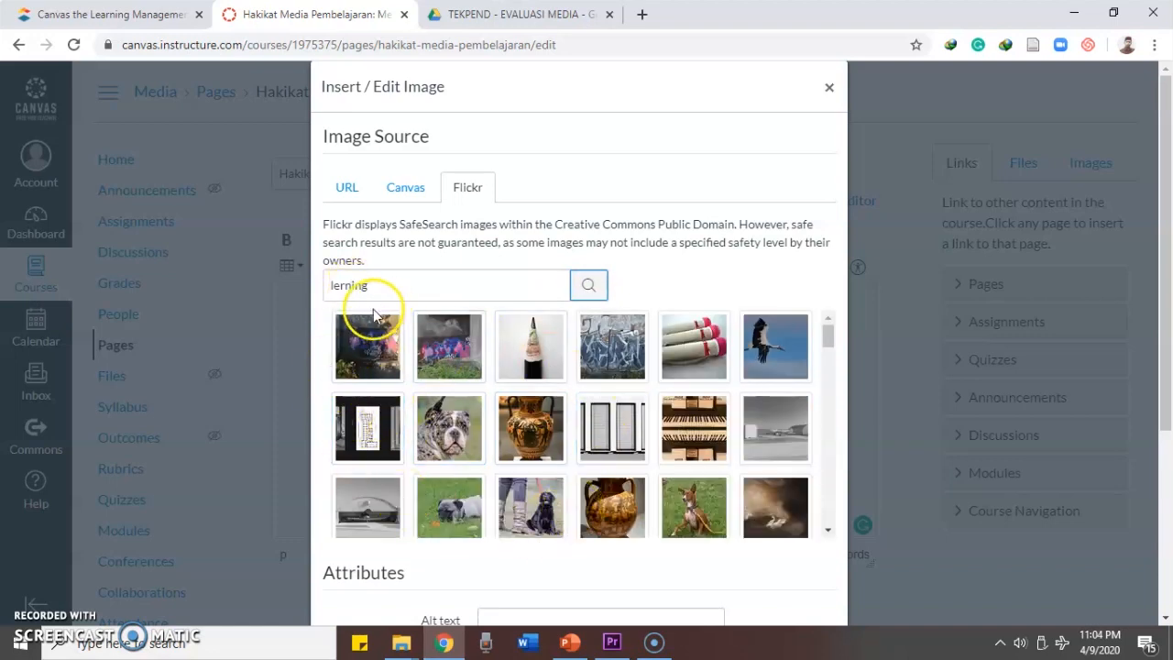
left_click(344, 285)
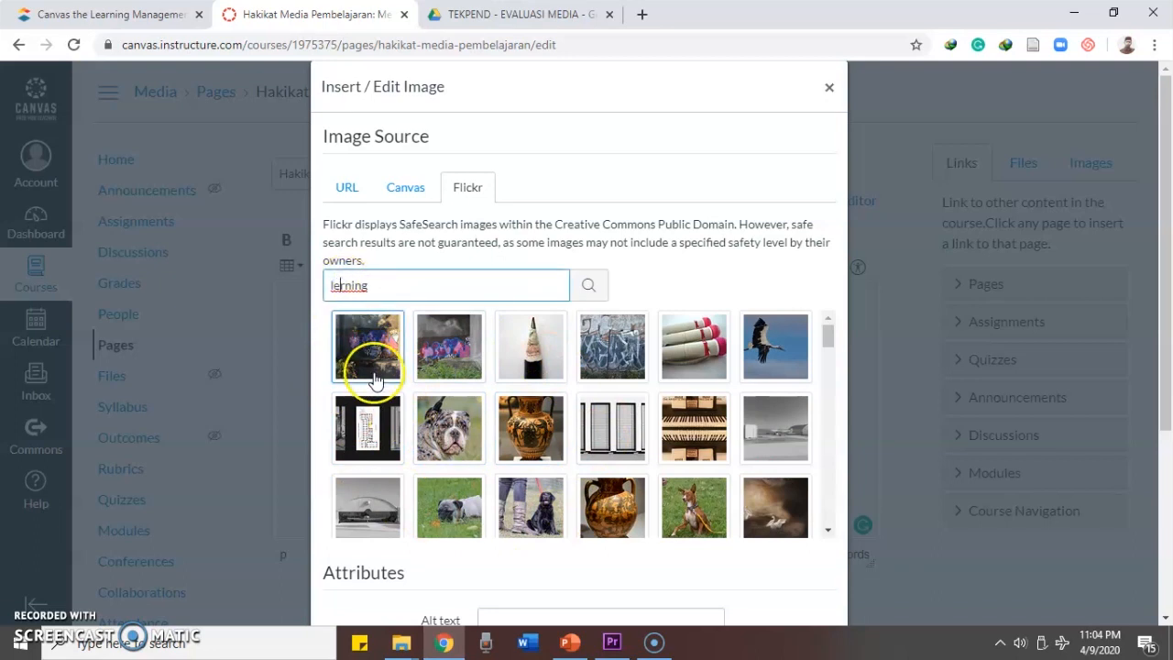
type("a")
left_click(589, 287)
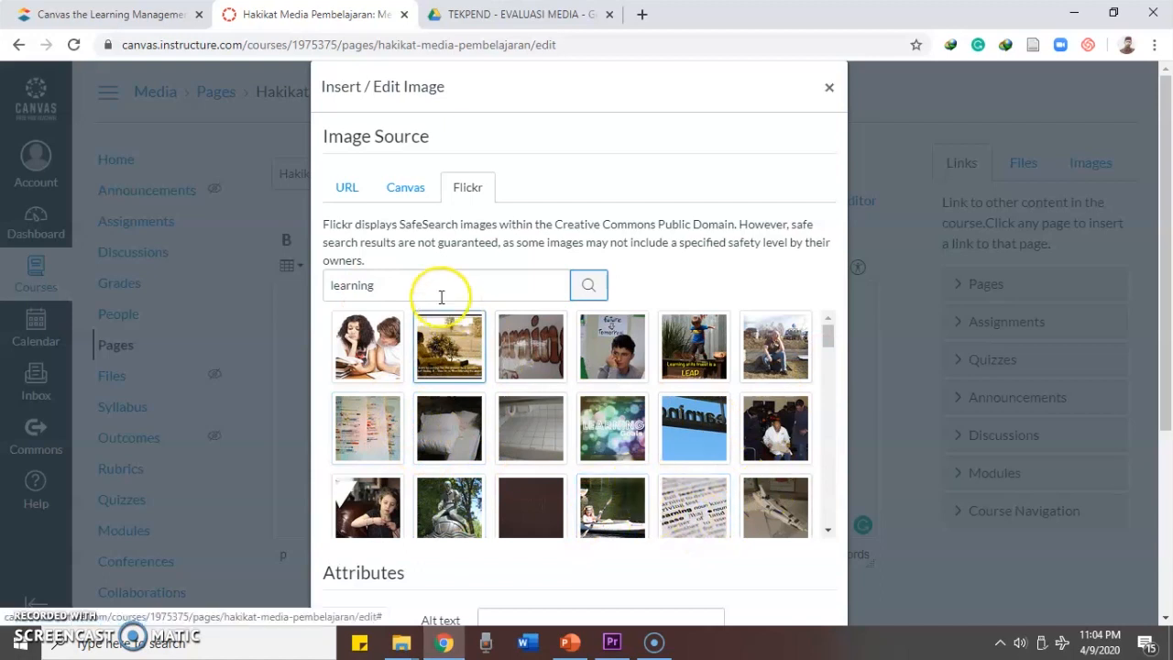
Insert the first Flickr result, two students with books, at 499 x 333 with the alt text "Learning"
left_click(340, 188)
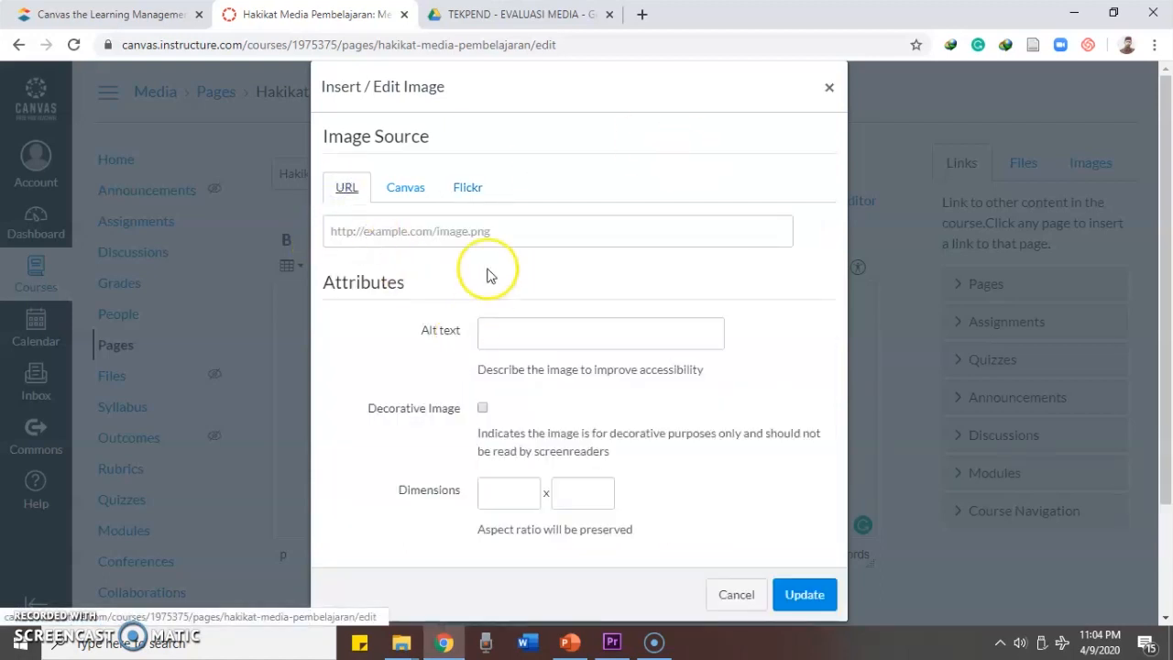
left_click(452, 187)
left_click(366, 346)
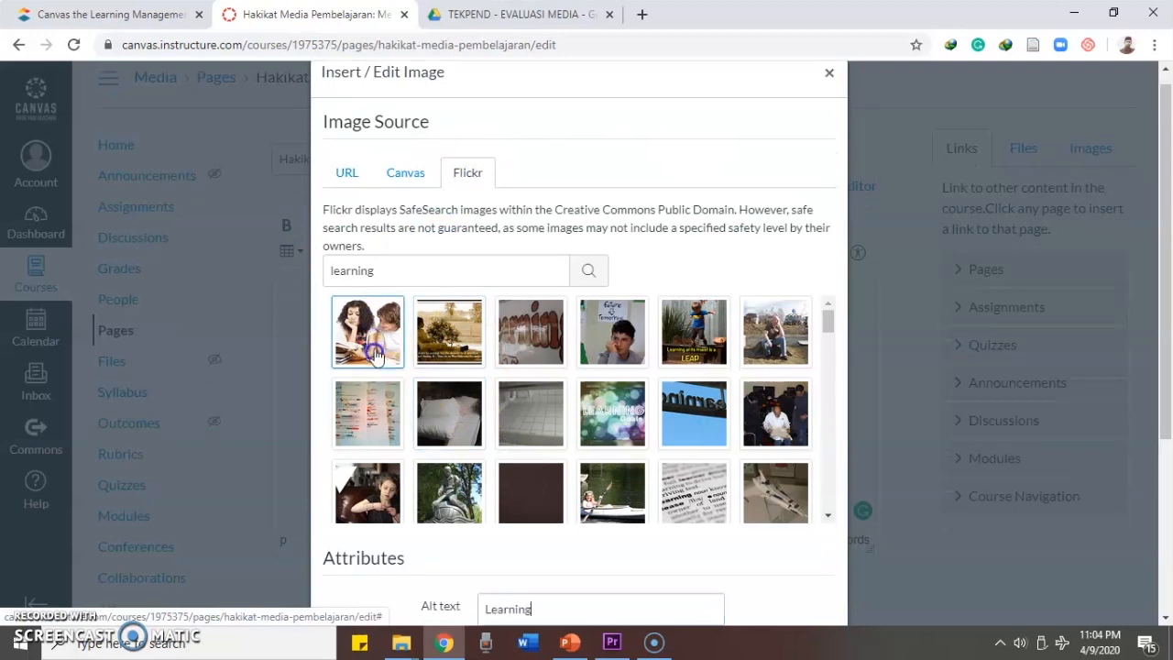
scroll(692, 540, "down", 3)
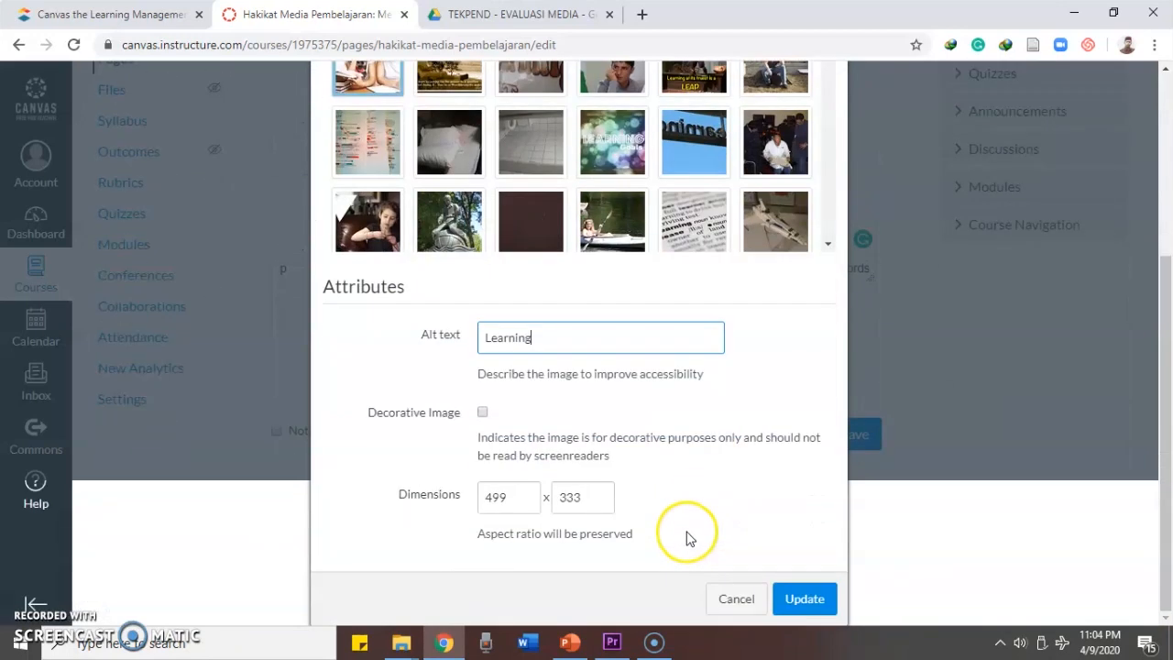
left_click(806, 598)
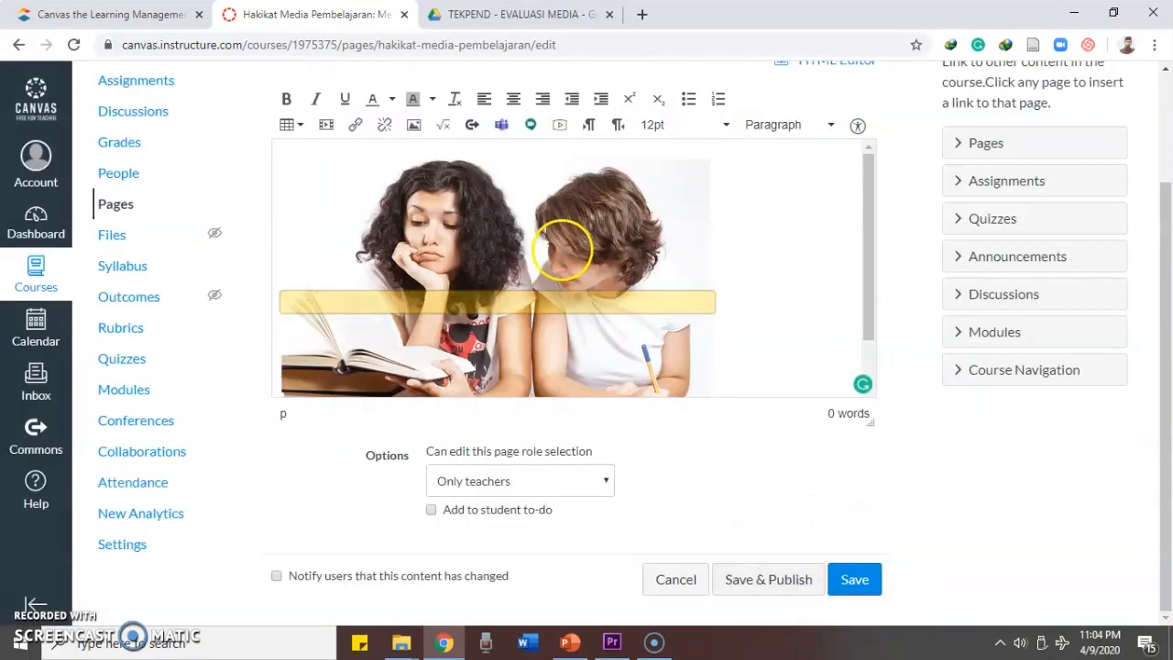
Write a two-line placeholder paragraph below the image, beginning with "hakikat media pembelajaran adalah"
scroll(594, 275, "down", 1)
left_click(734, 301)
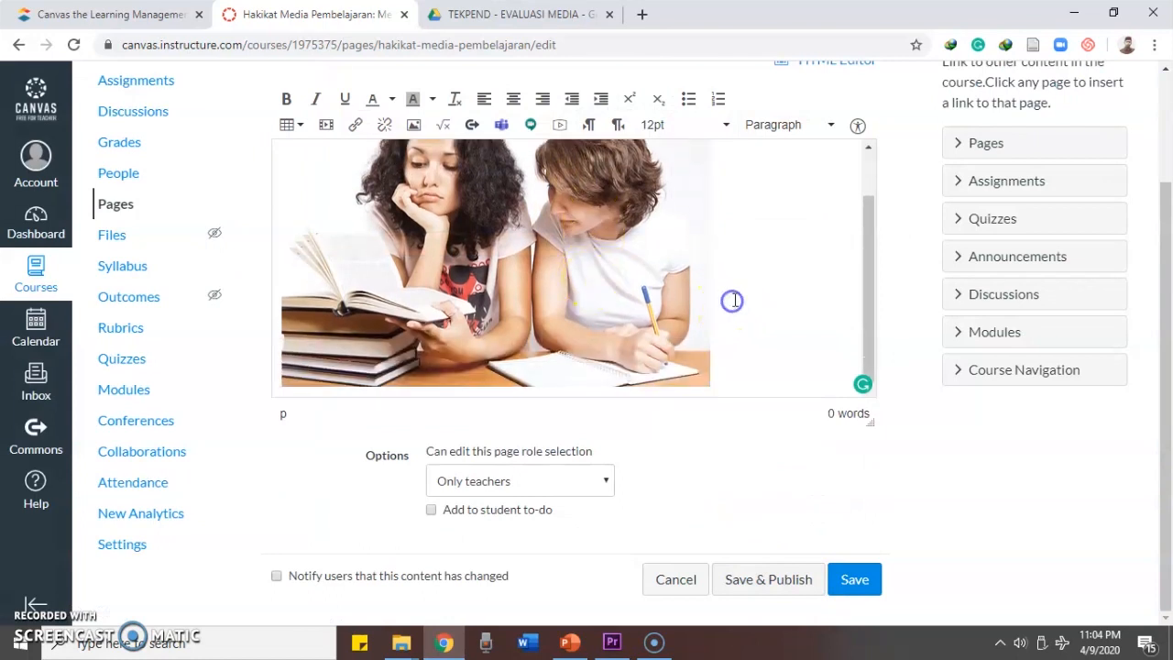
key("Return")
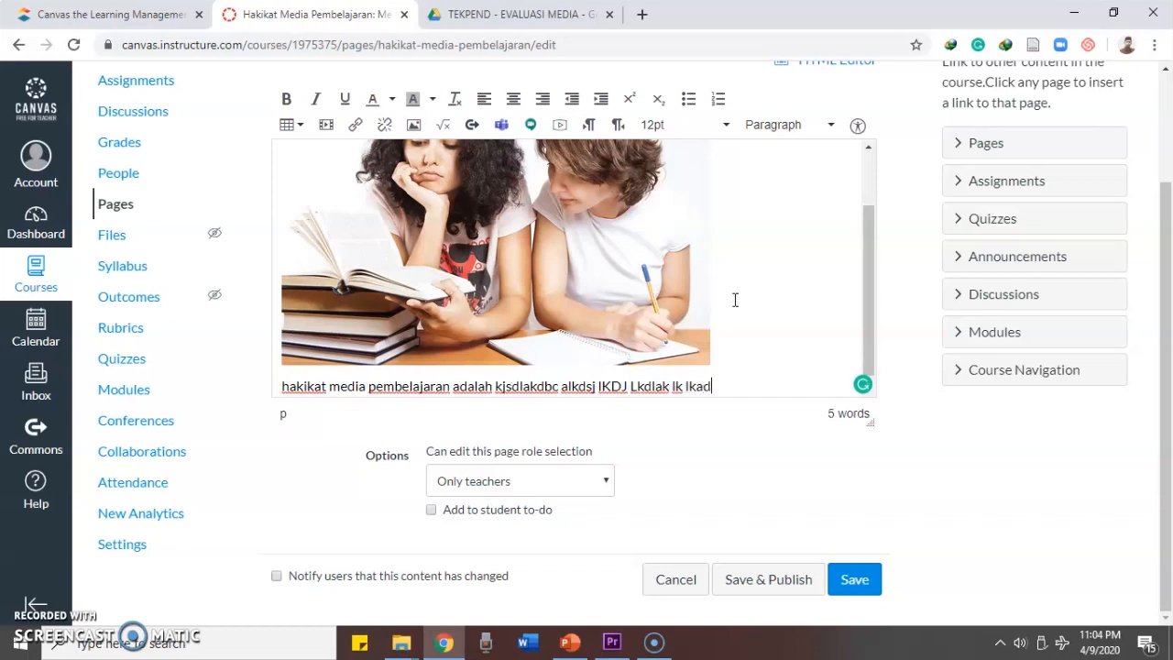
type("kjh bs")
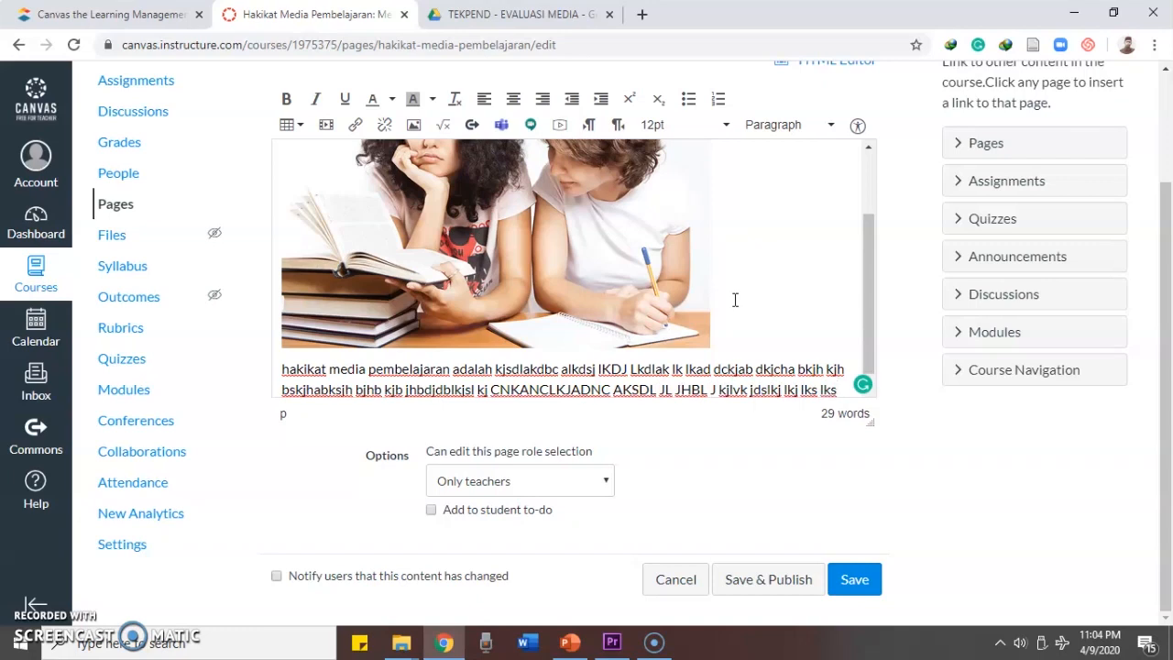
Copy the placeholder paragraph, paste it three more times below the original, and save the page without publishing it
key("shift+Up")
key("shift+Up")
key("Down")
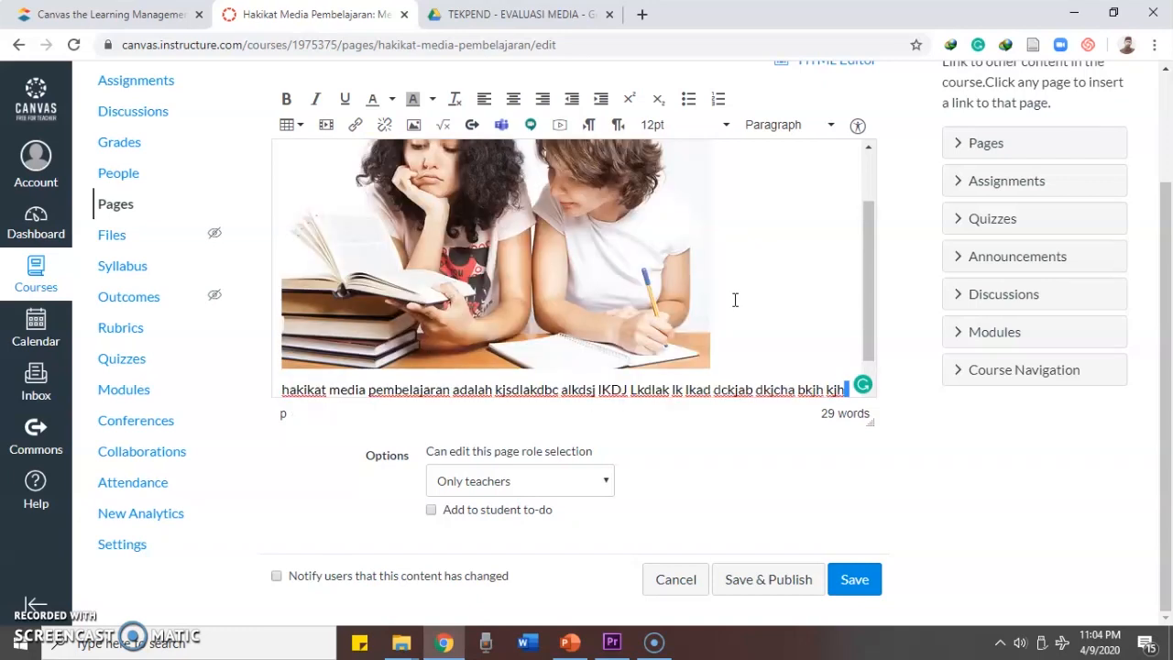
key("shift+Up")
key("shift+Up")
key("shift+Down")
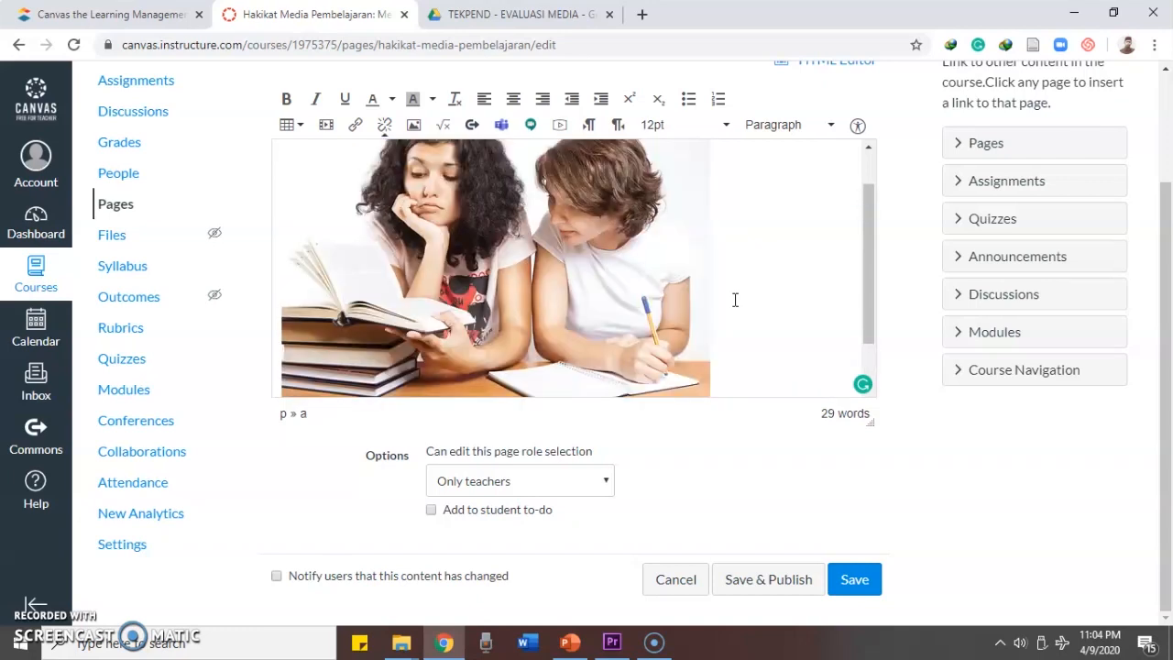
key("Down")
key("Down")
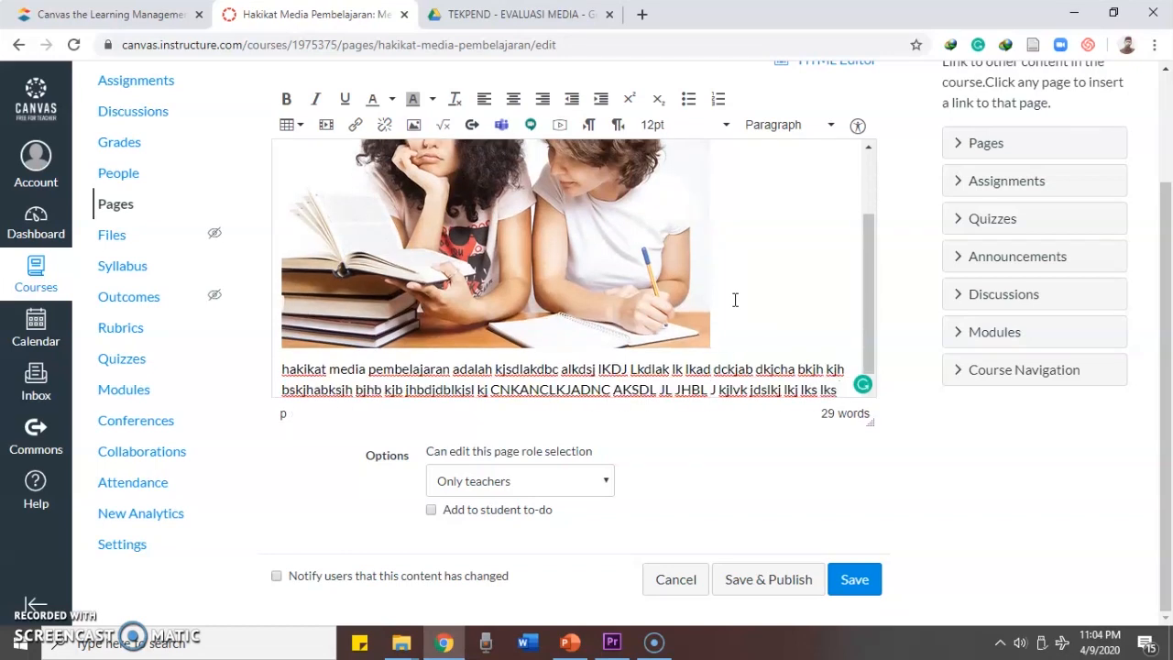
key("ctrl+v")
key("ctrl+v")
type("hakikat media pembelajaran adalah kjsdlakdbc alkdsj IKDJ Lkdlak lk lkad dckjab dkjcha bkjh kjh bskjhabksjh bjhb kjb jhbdjdblkjsl kj CNKANCLKJADNC AKSDL JL JHBL J kjlvk jdslkj lkj lks lks")
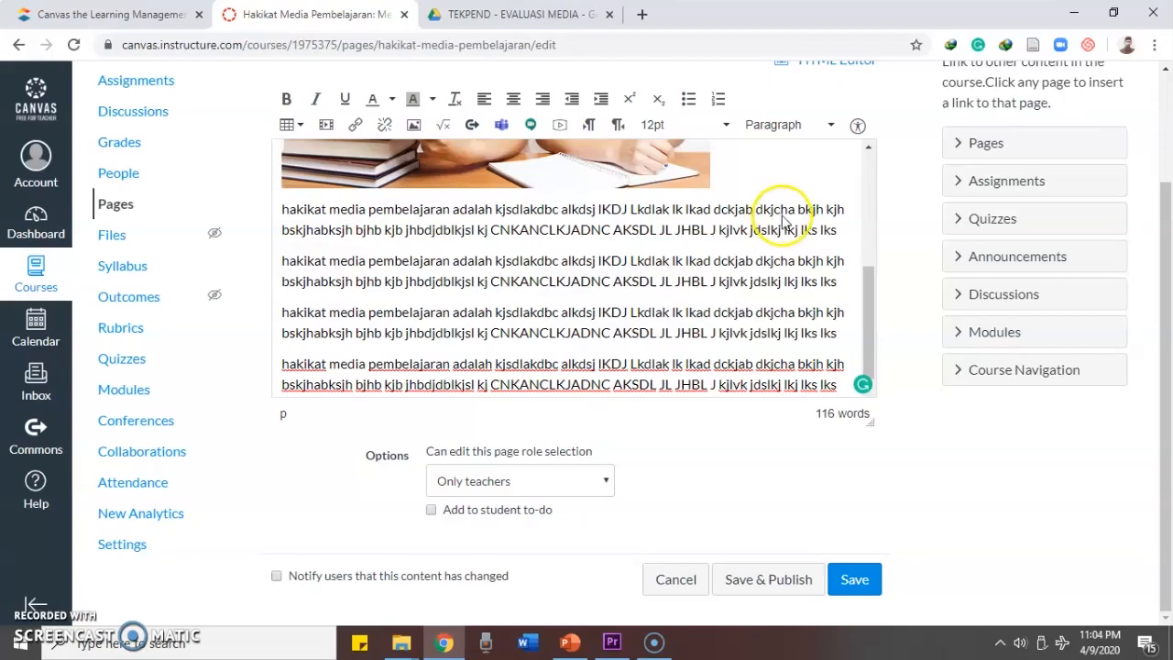
left_click(859, 585)
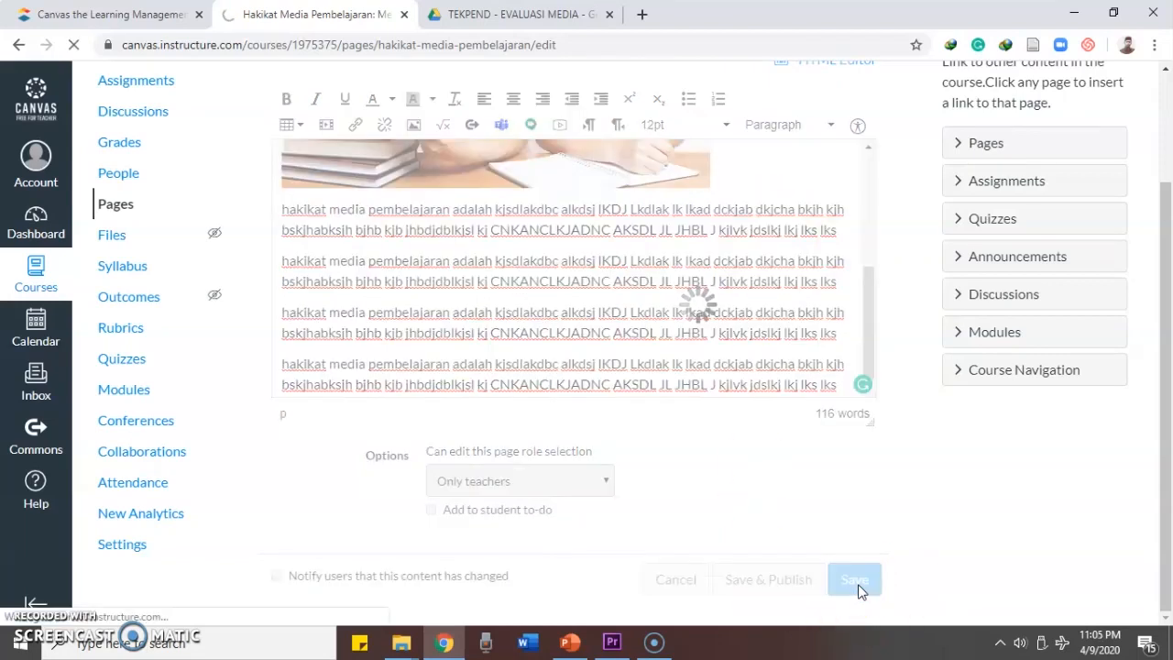
Return to the course modules and add a new discussion topic "Kesimpulan Media Pembelajaran" to the Hakikat Media Pembelajaran module
scroll(724, 440, "down", 3)
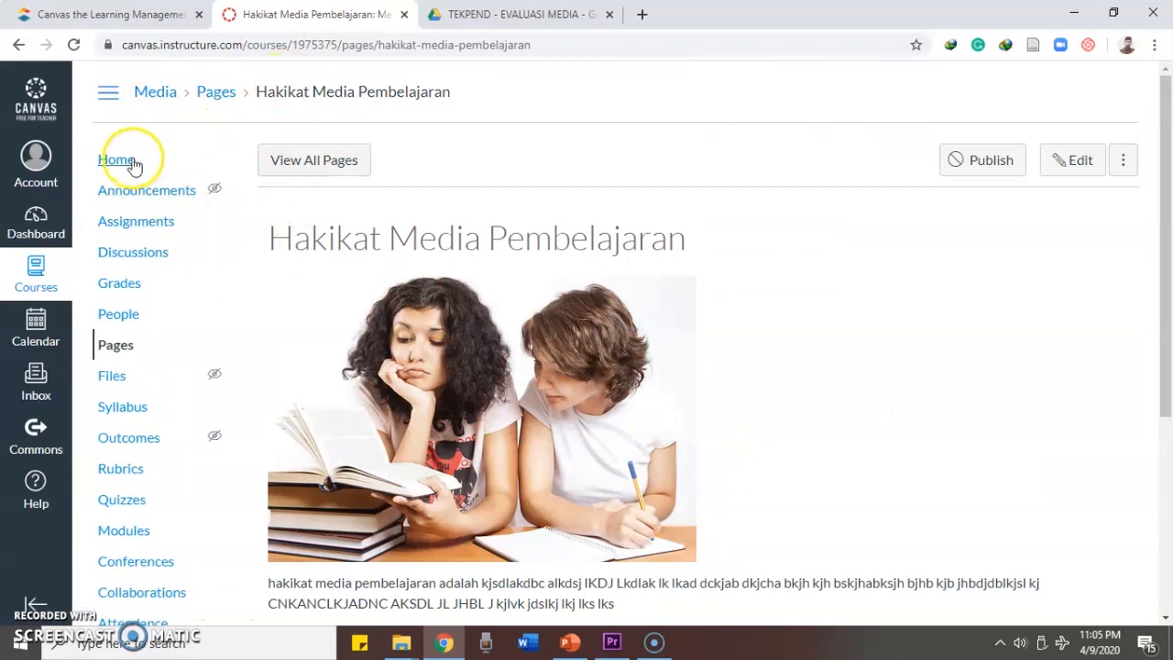
left_click(165, 97)
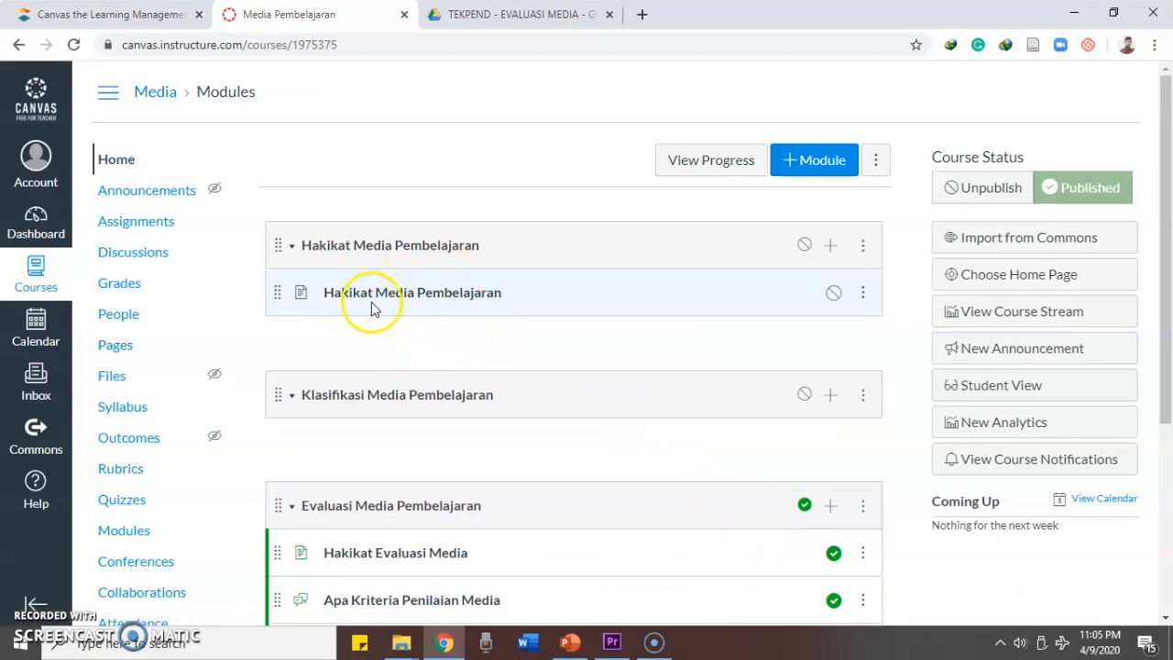
left_click(830, 248)
left_click(389, 207)
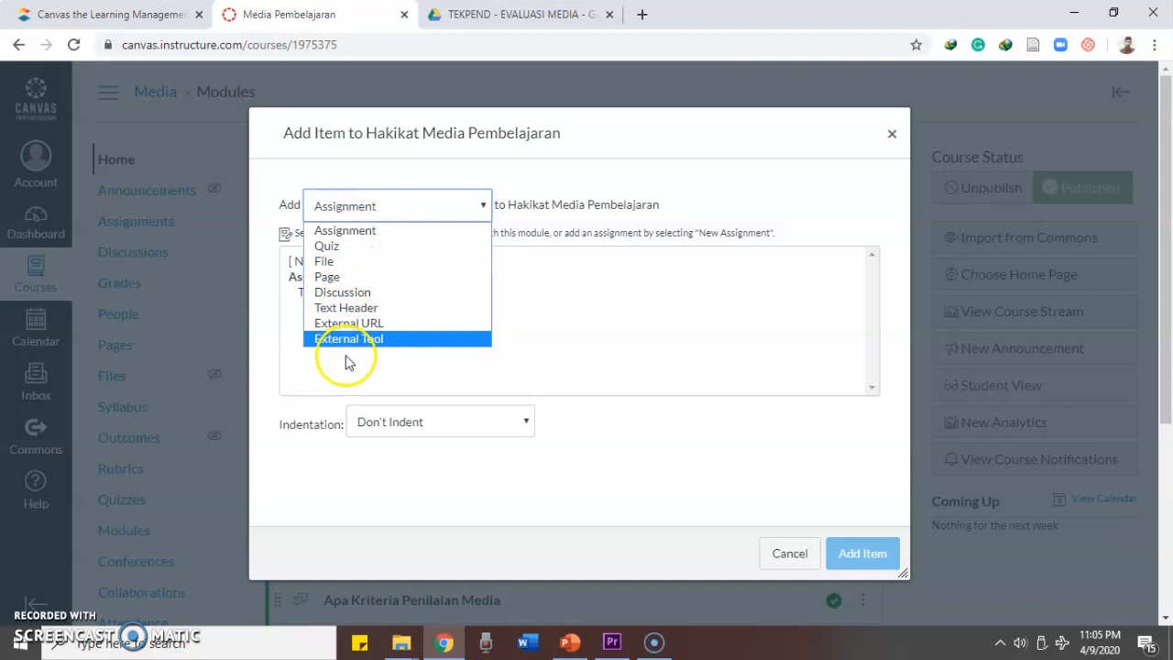
left_click(341, 292)
left_click(332, 262)
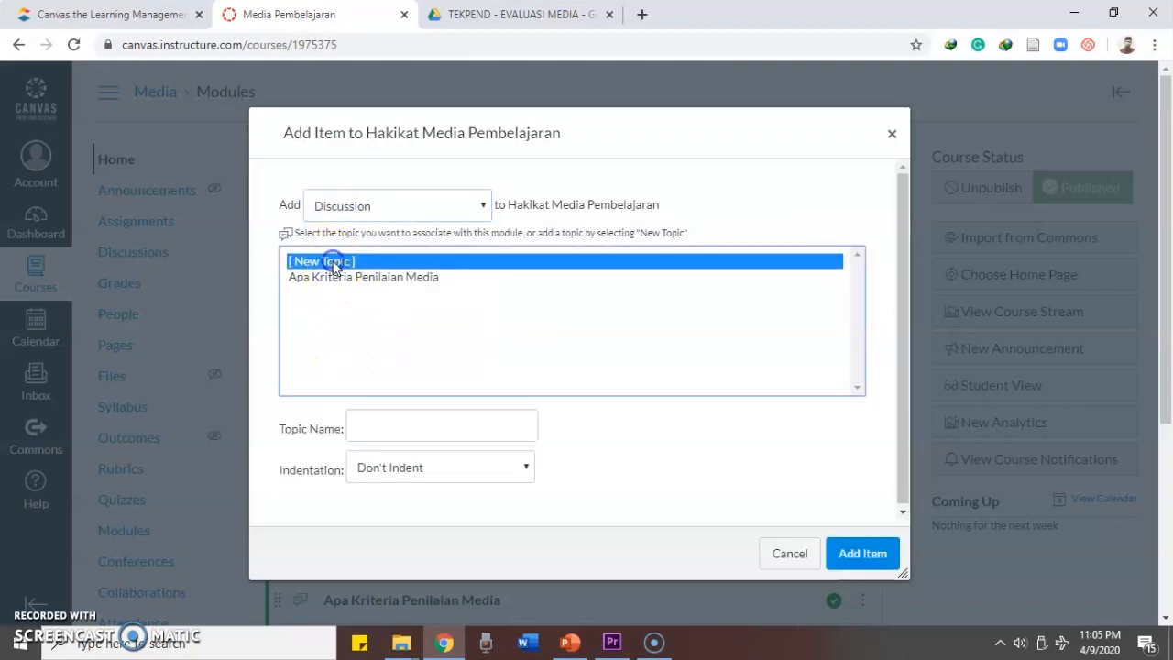
left_click(381, 423)
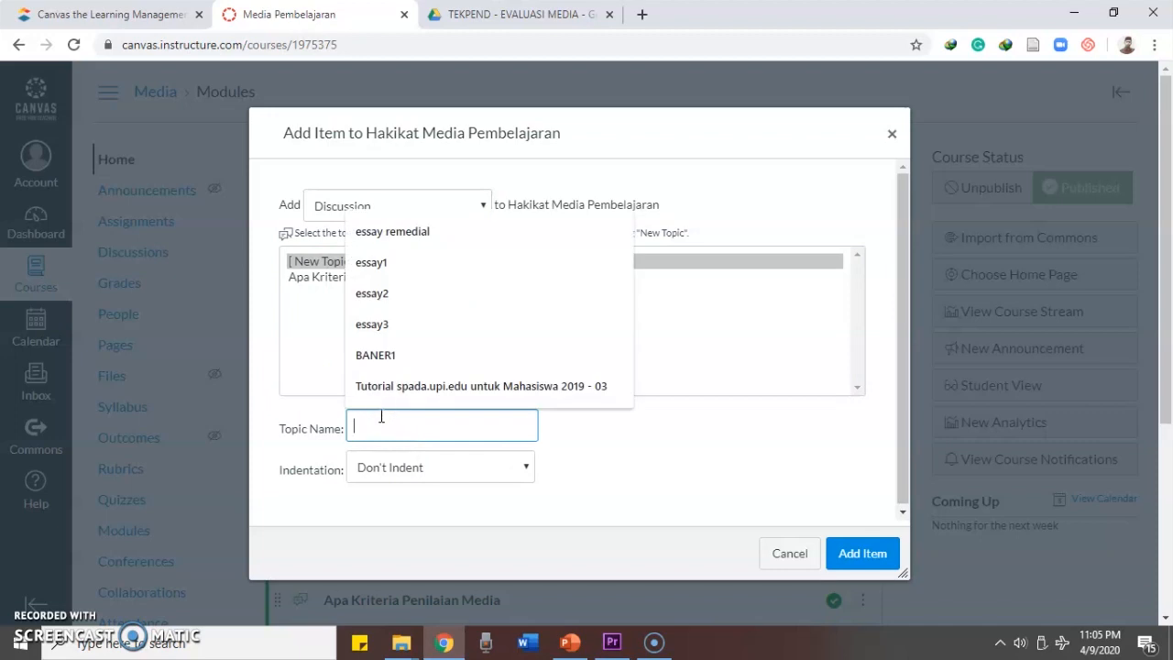
type("Kesimpulan Media Pembelajaran")
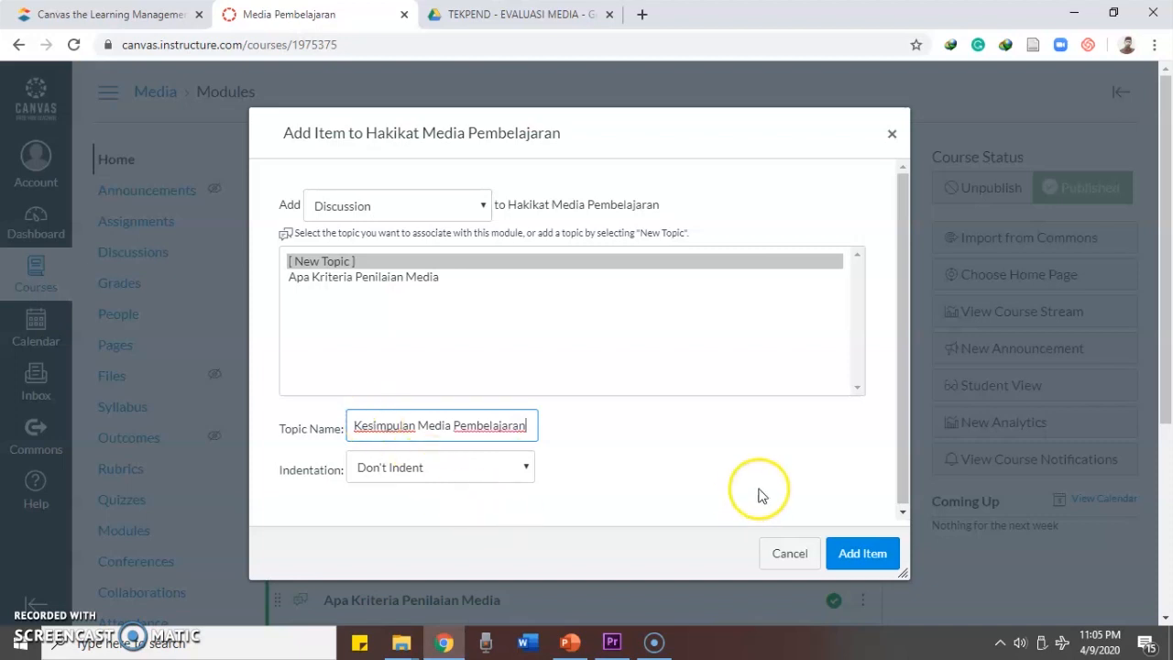
left_click(850, 552)
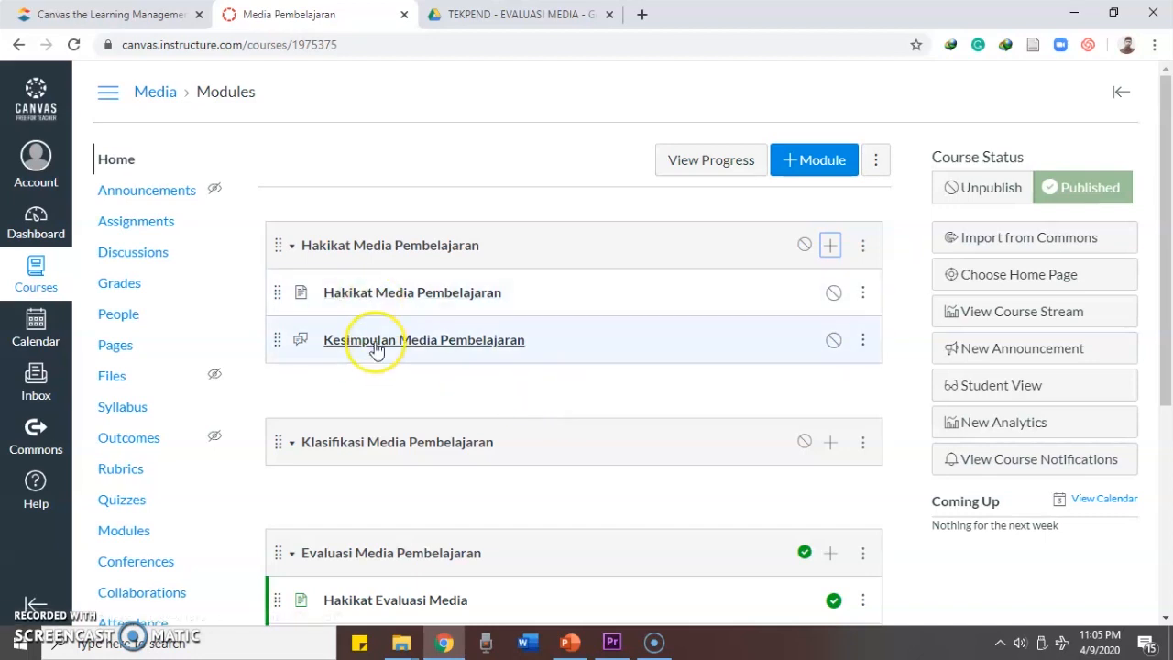
Add a new assignment named "Tigas Mandiri" to the Hakikat Media Pembelajaran module, without indentation
left_click(829, 245)
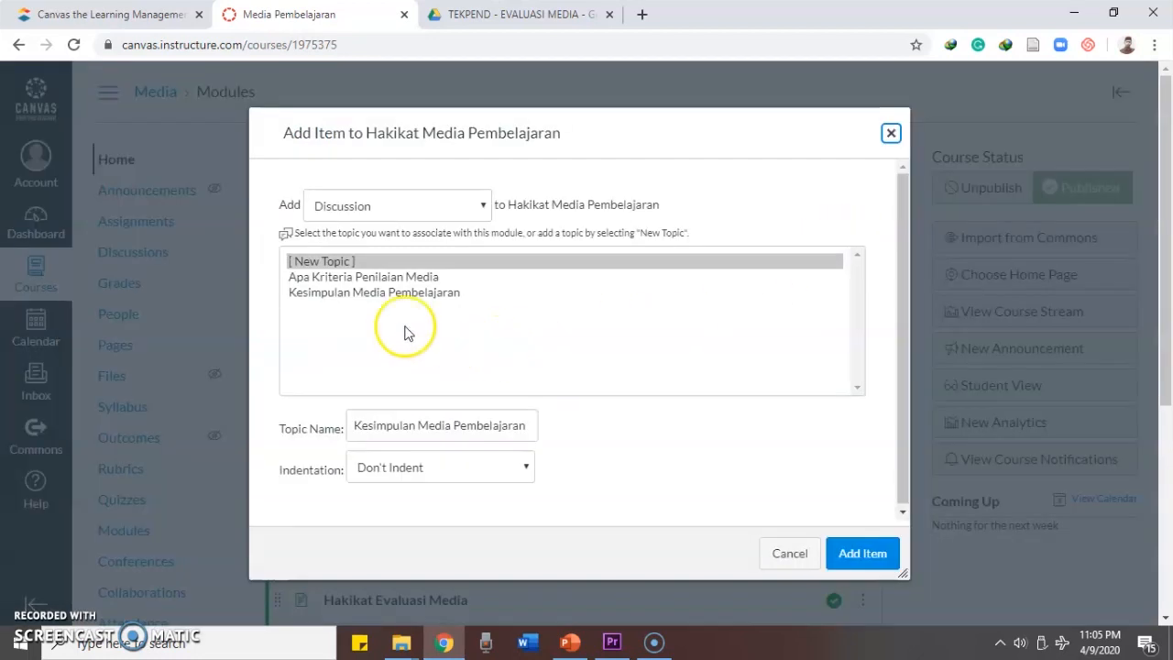
left_click(367, 210)
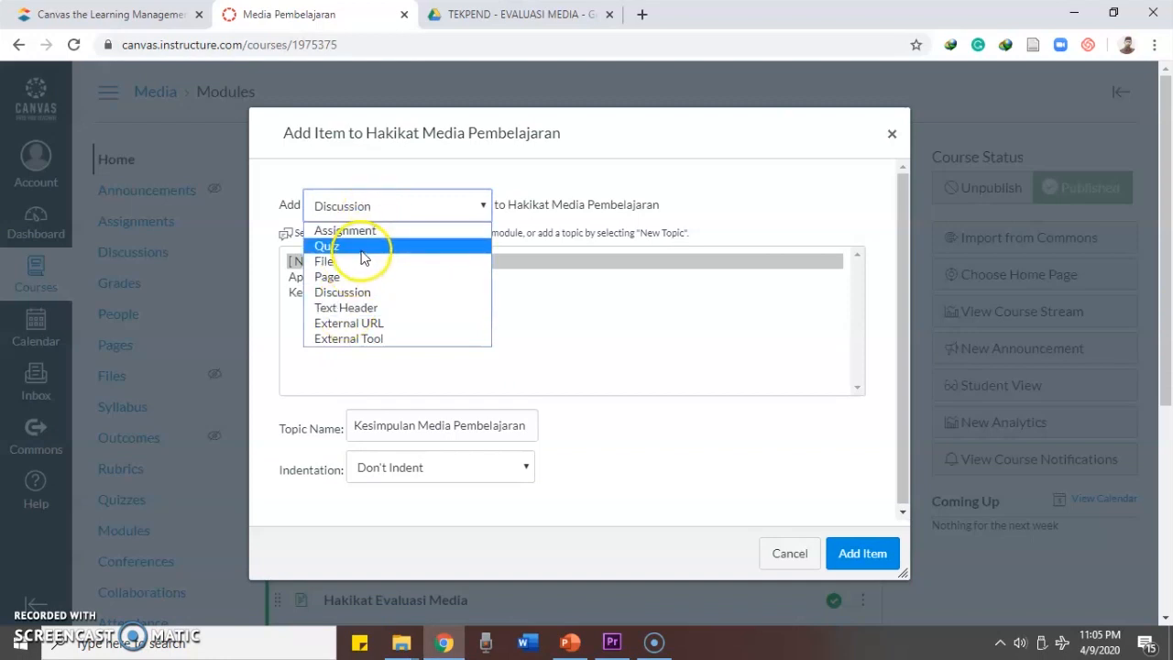
left_click(366, 230)
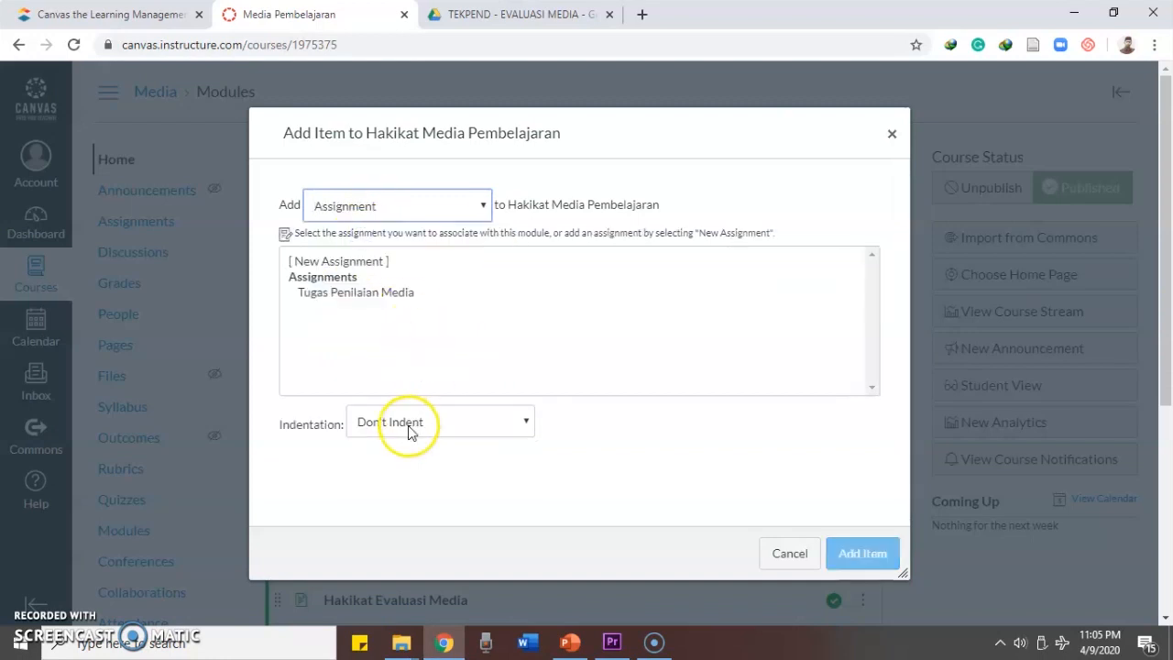
left_click(365, 262)
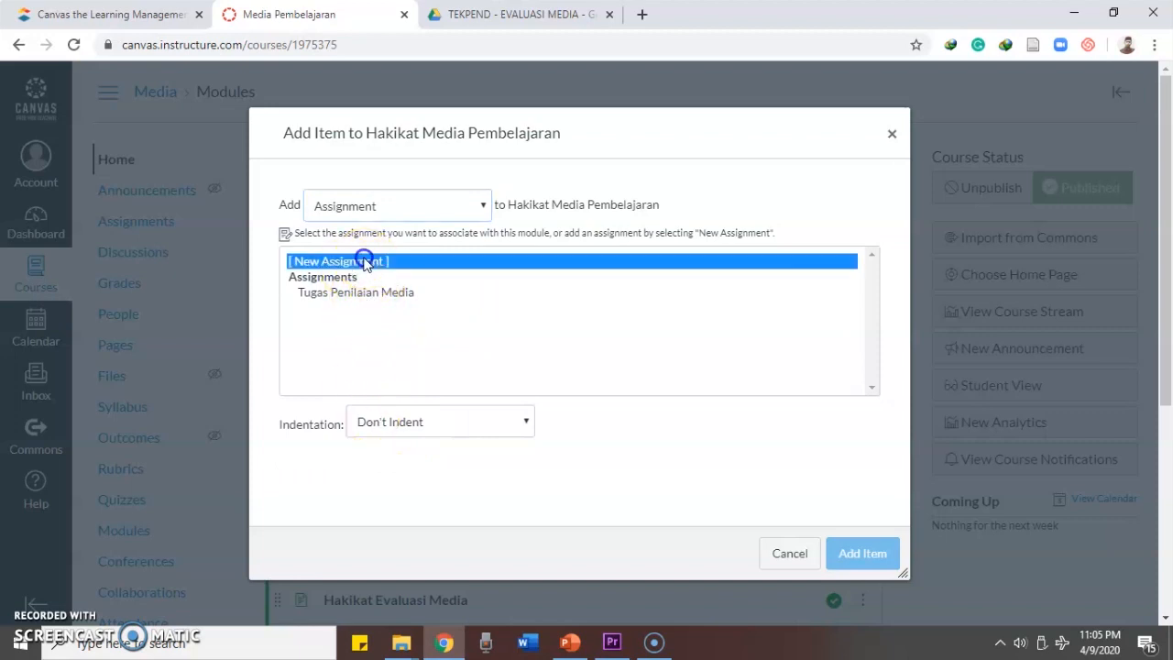
left_click(393, 427)
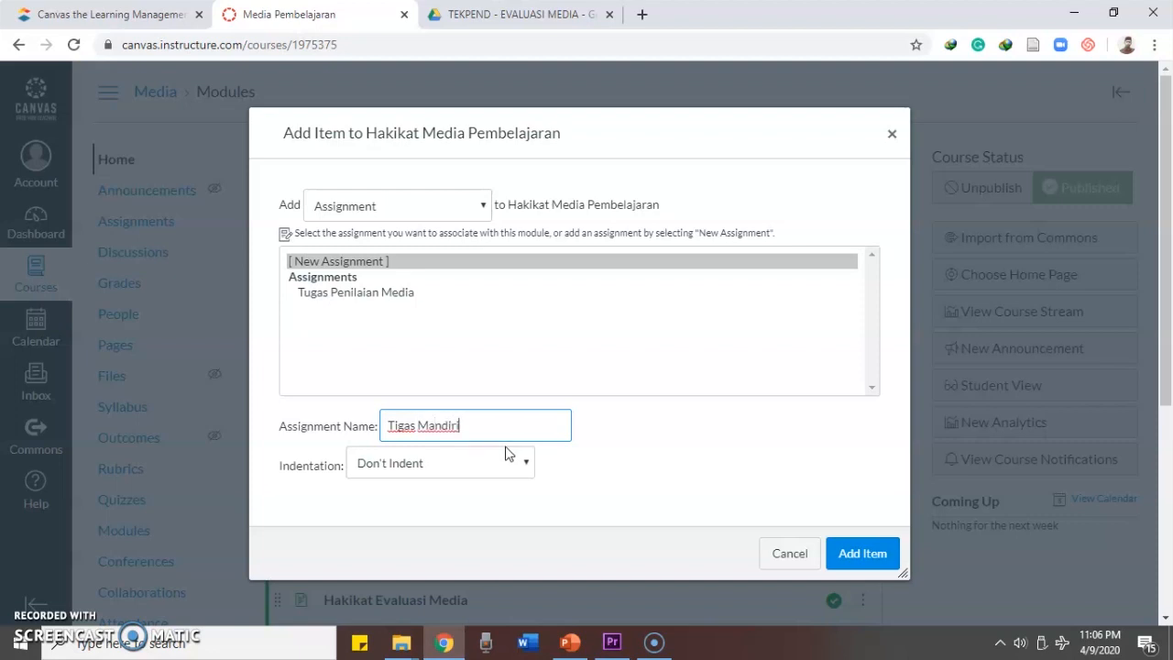
left_click(852, 557)
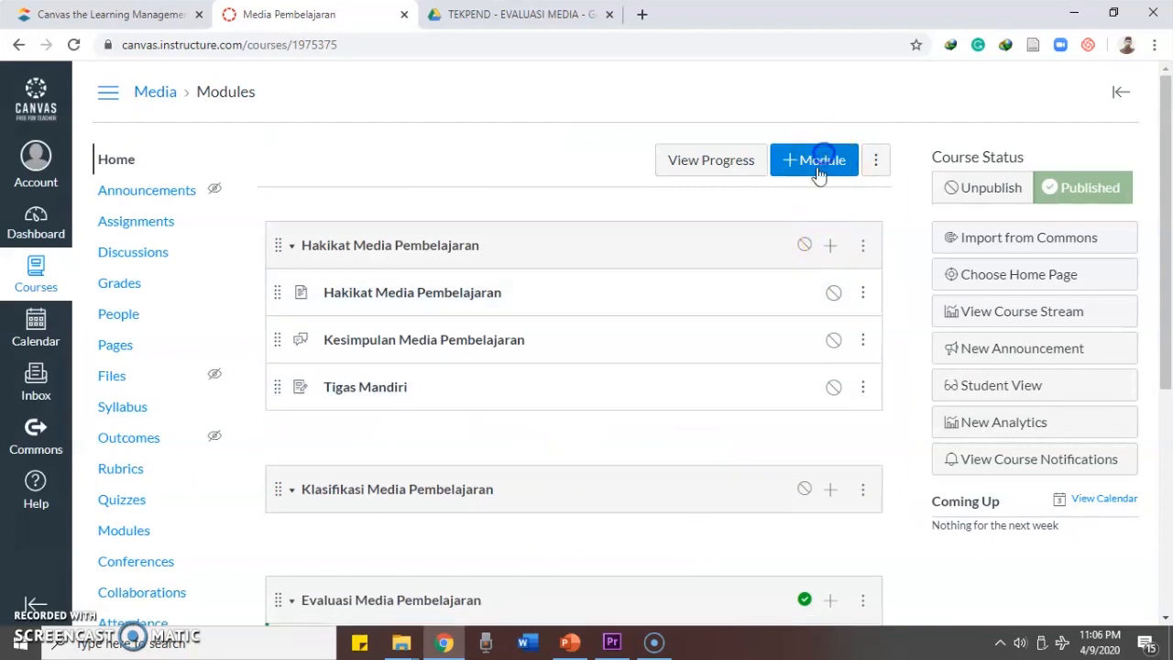
Add a new quiz named "Latihan" in the Assignments group to the Hakikat Media Pembelajaran module
left_click(818, 170)
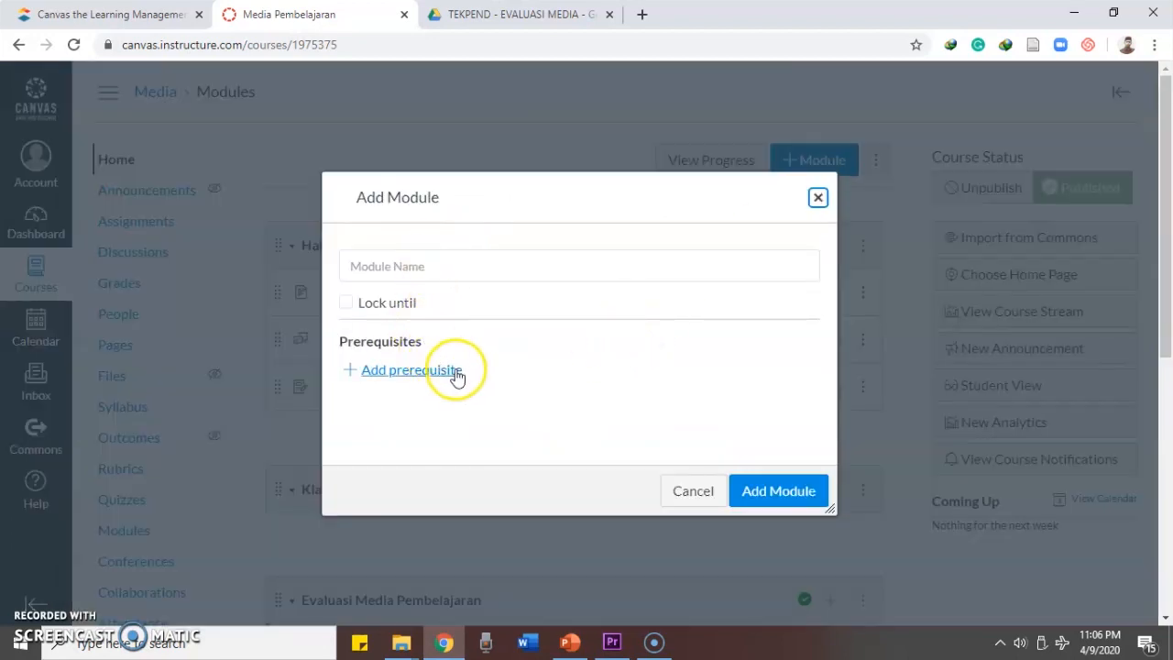
left_click(685, 490)
left_click(829, 247)
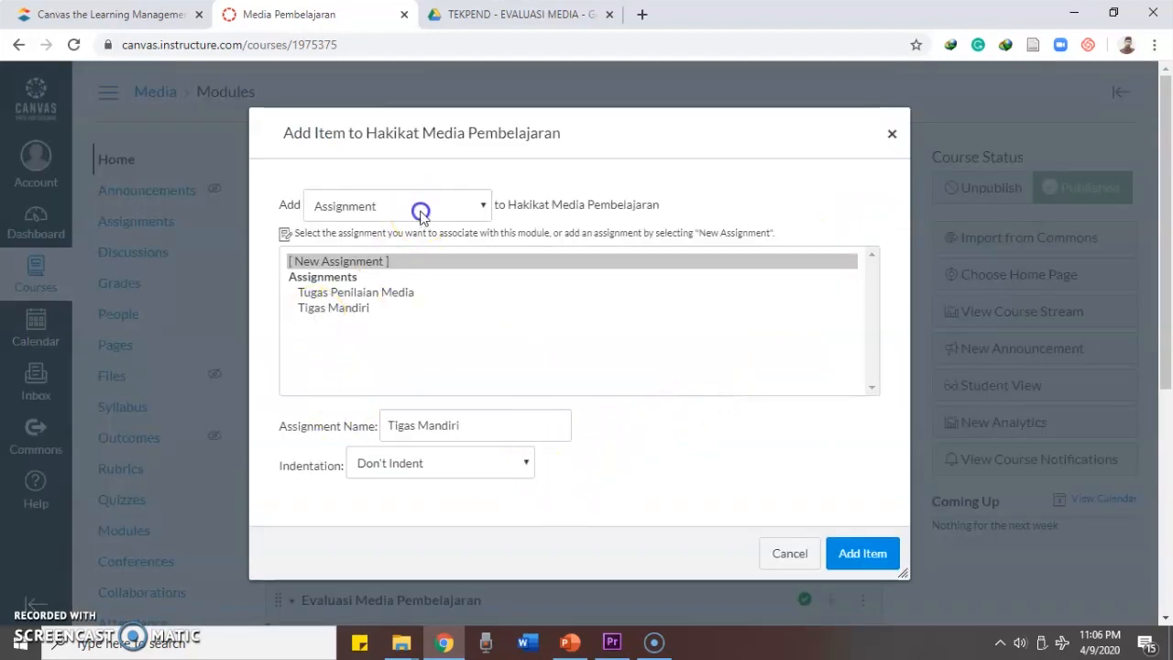
left_click(421, 207)
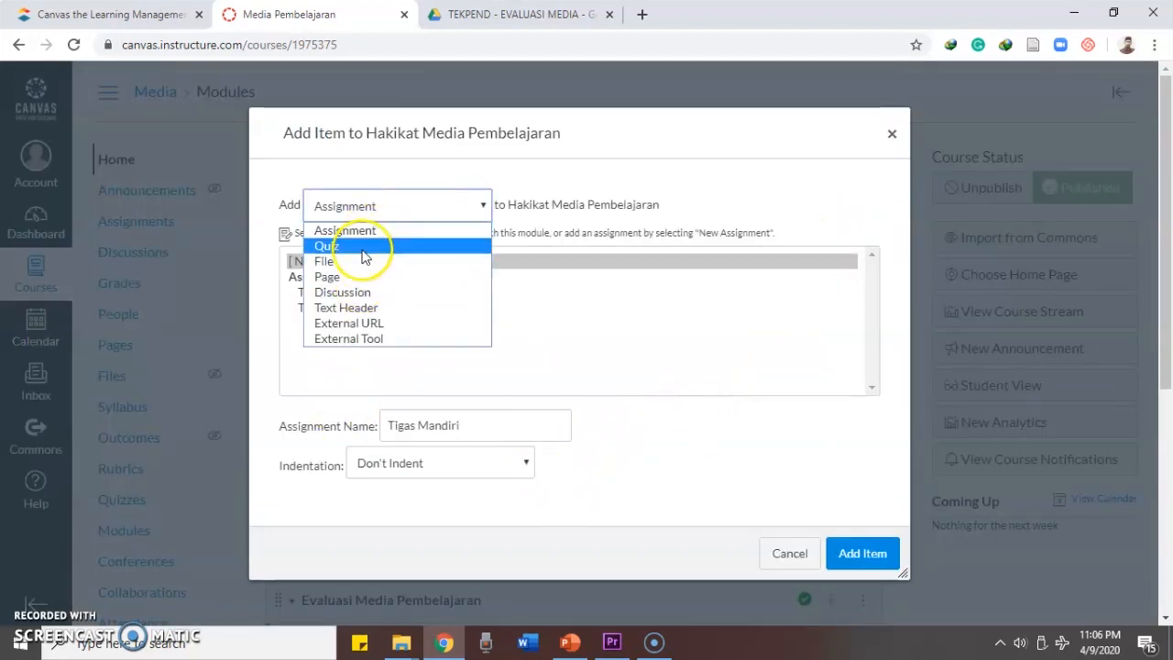
left_click(363, 249)
left_click(336, 261)
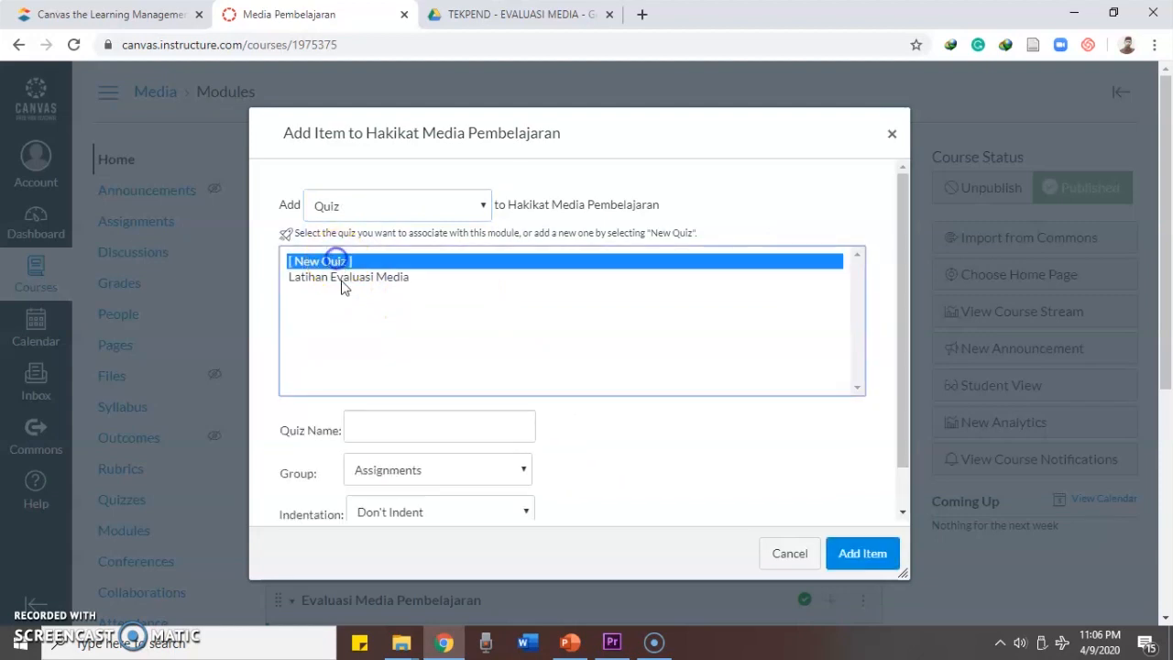
left_click(389, 425)
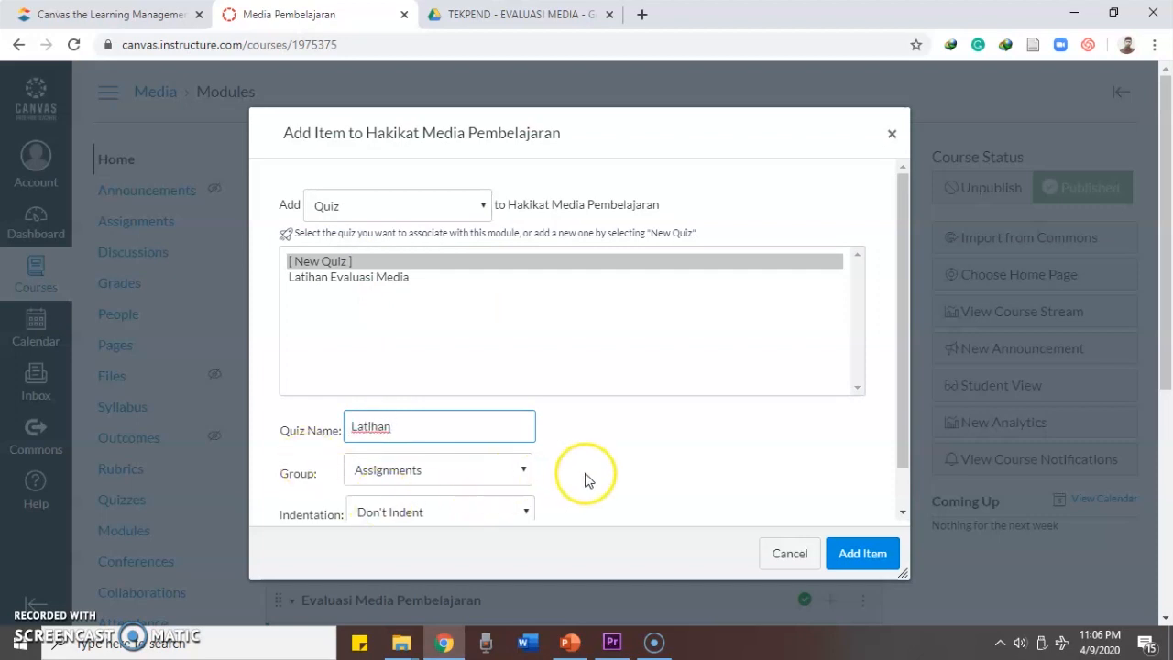
left_click(858, 562)
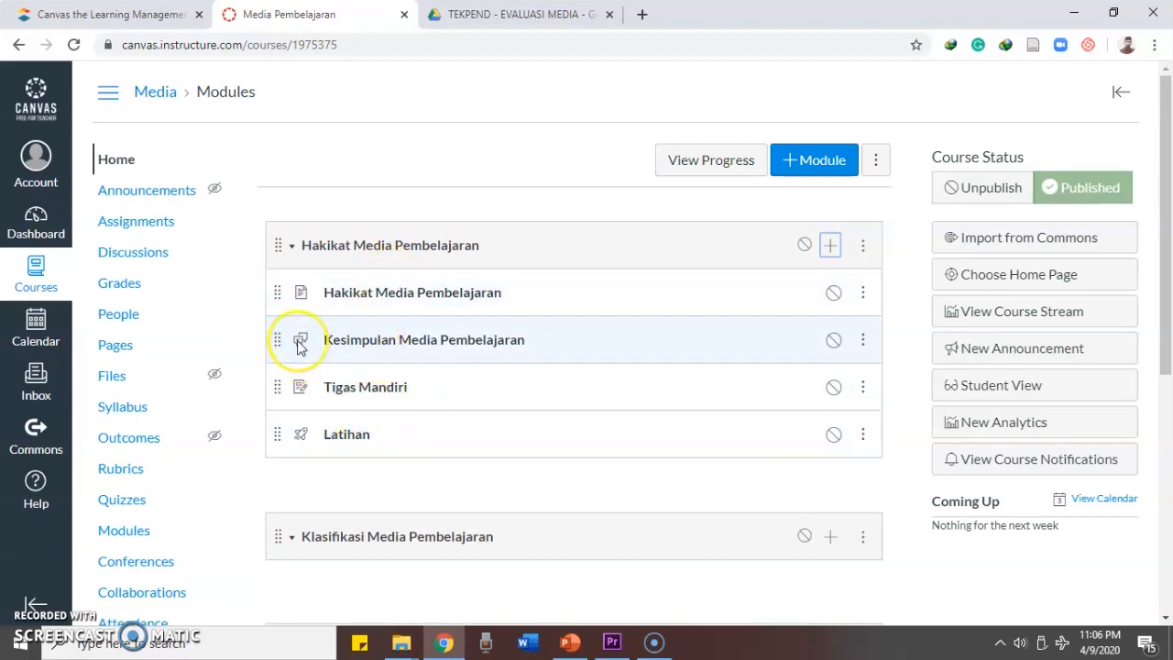
Edit the Kesimpulan Media Pembelajaran discussion, enter the placeholder text "dSDcS s dsd" and save it without publishing
left_click(373, 349)
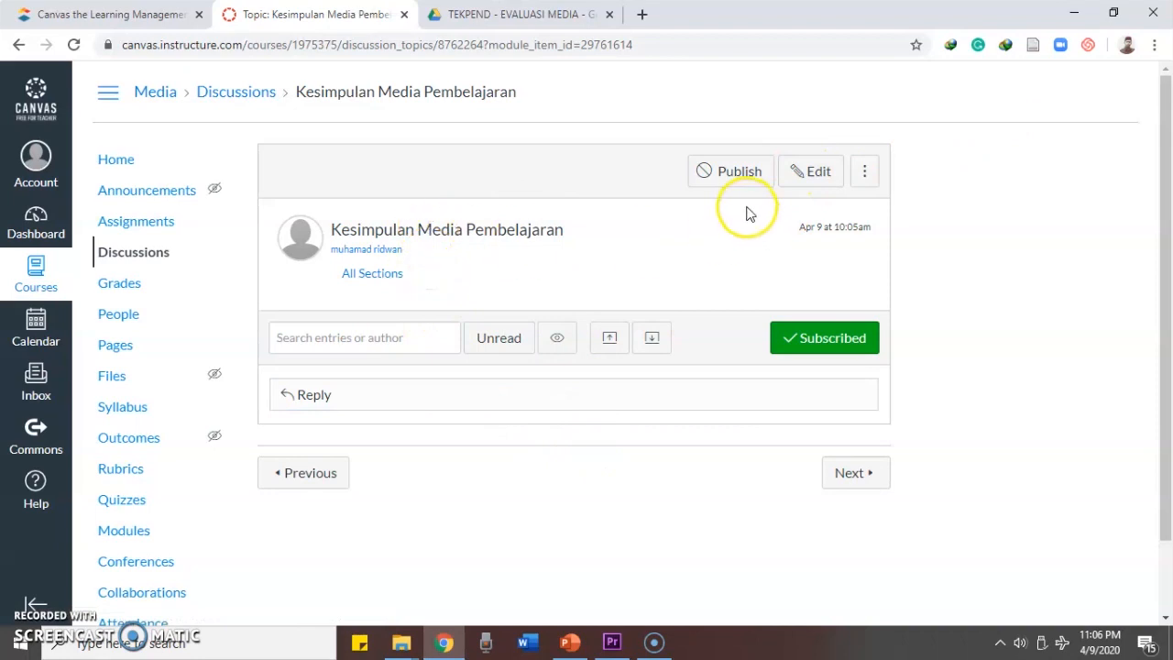
left_click(819, 177)
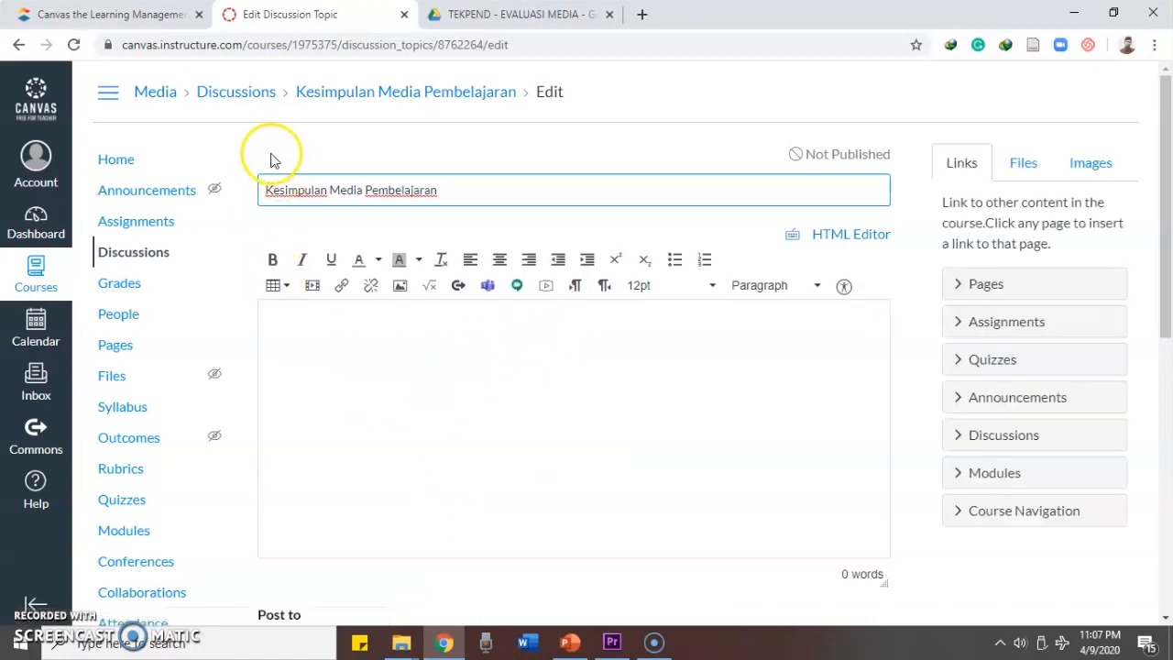
left_click(351, 358)
type("dSDcS s dsd")
scroll(423, 420, "down", 6)
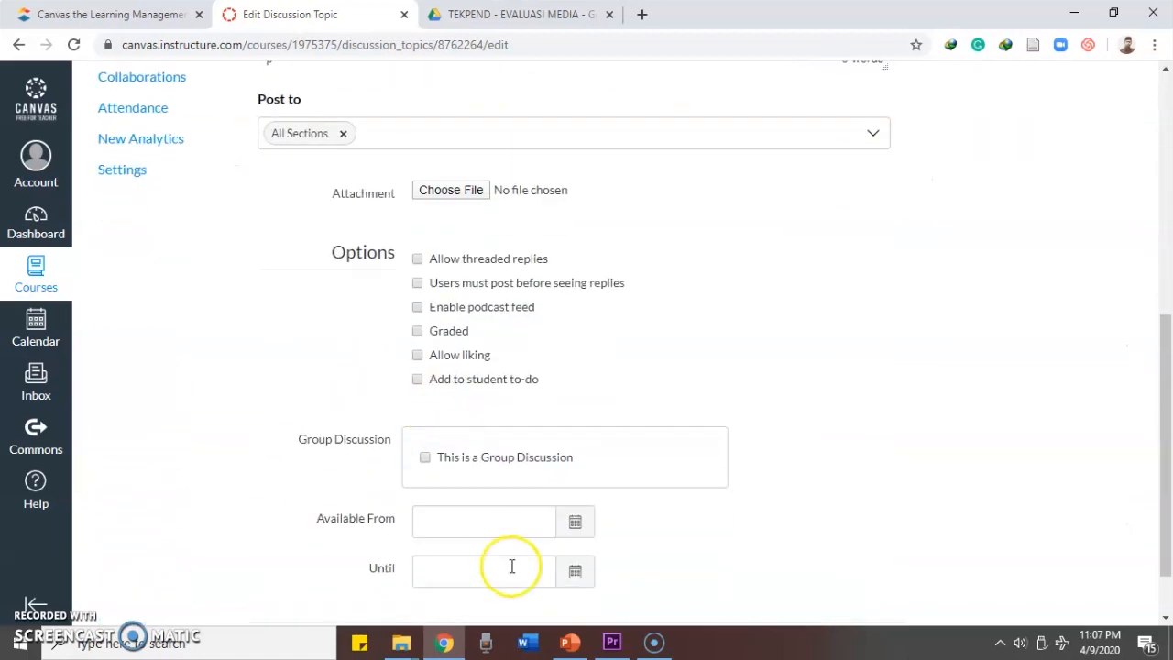
scroll(431, 497, "up", 1)
scroll(422, 422, "down", 1)
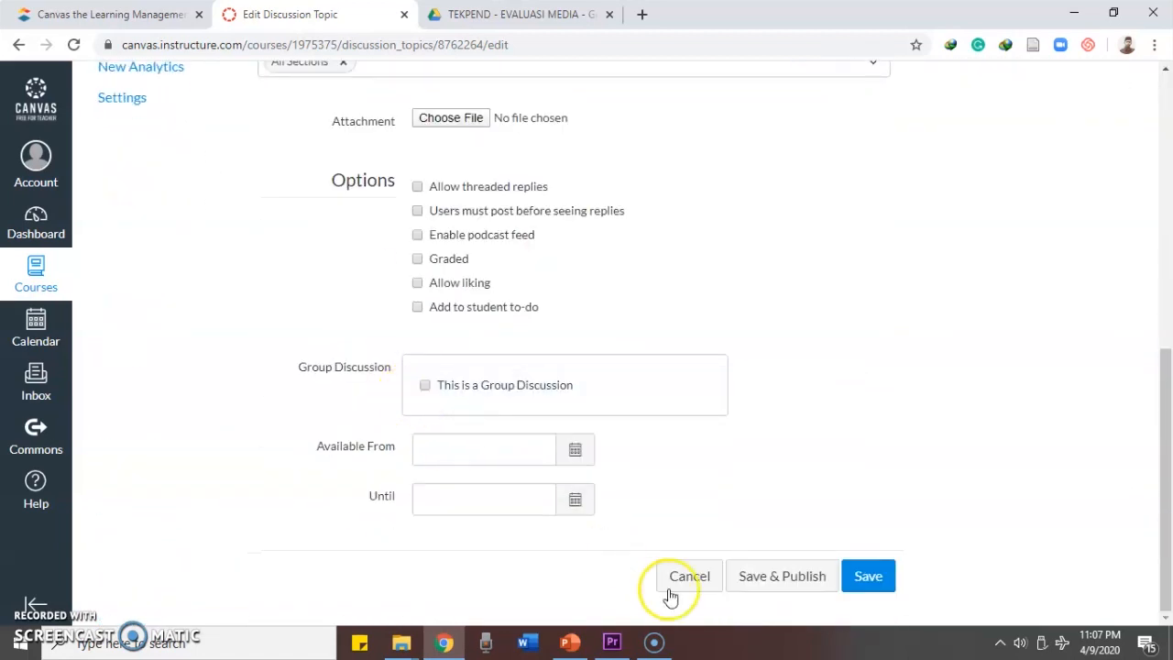
left_click(870, 583)
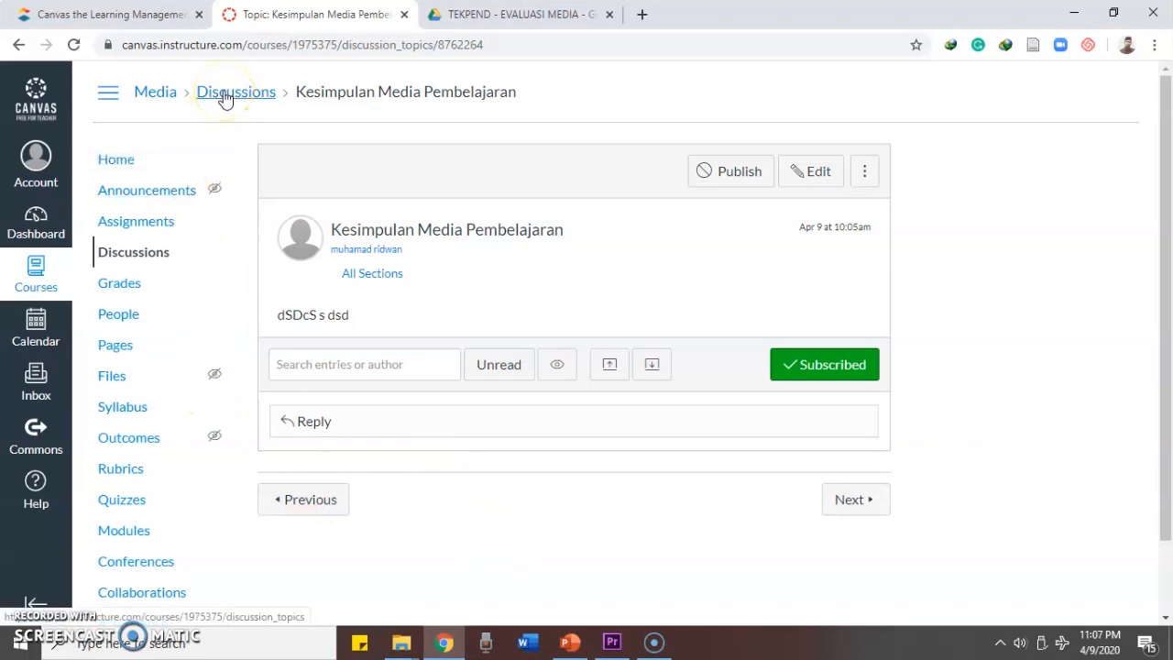
Open the Tugas Mandiri assignment from the course modules for editing and enter the description "hjk jhbkj hbljblj"
left_click(151, 94)
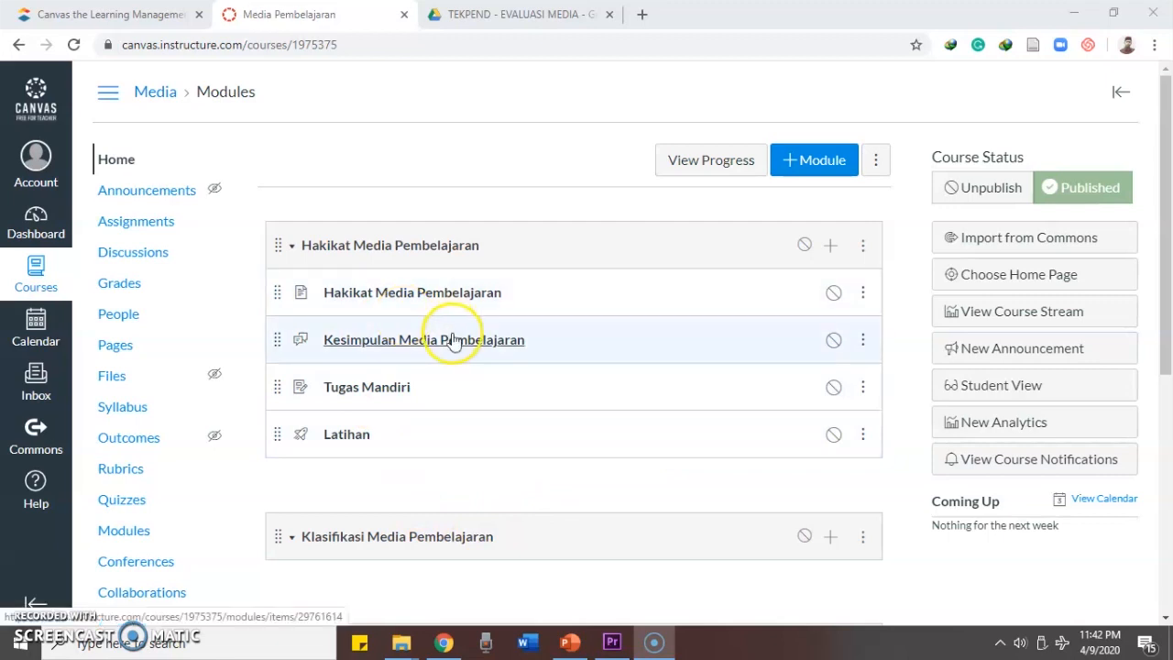
scroll(446, 340, "down", 1)
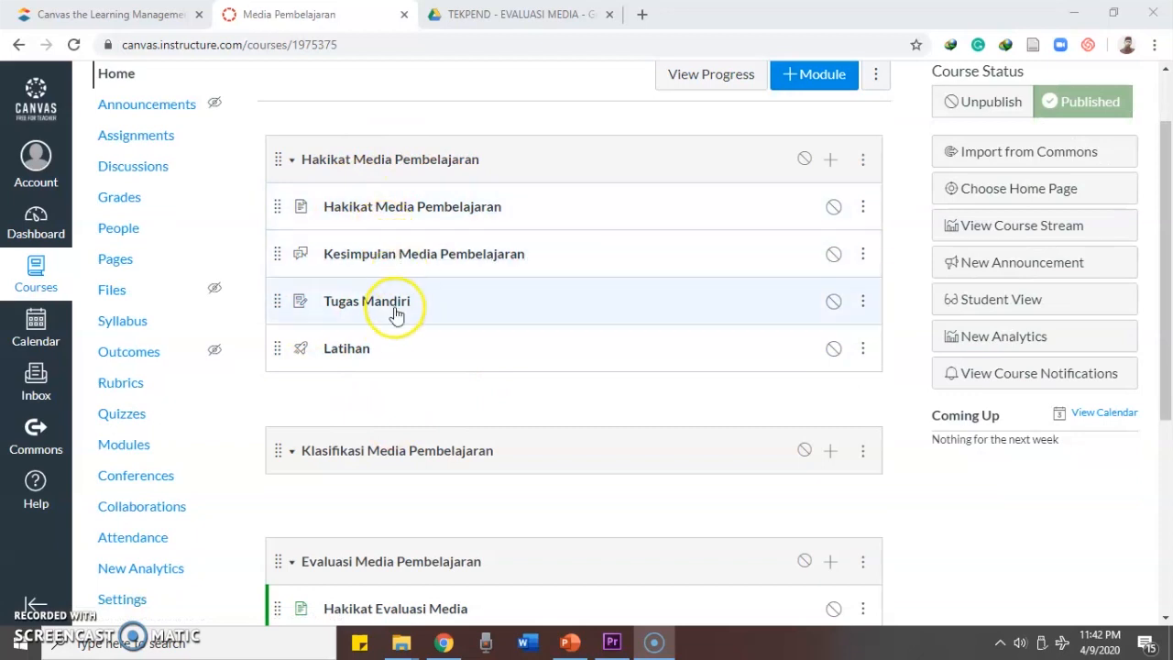
scroll(391, 327, "up", 1)
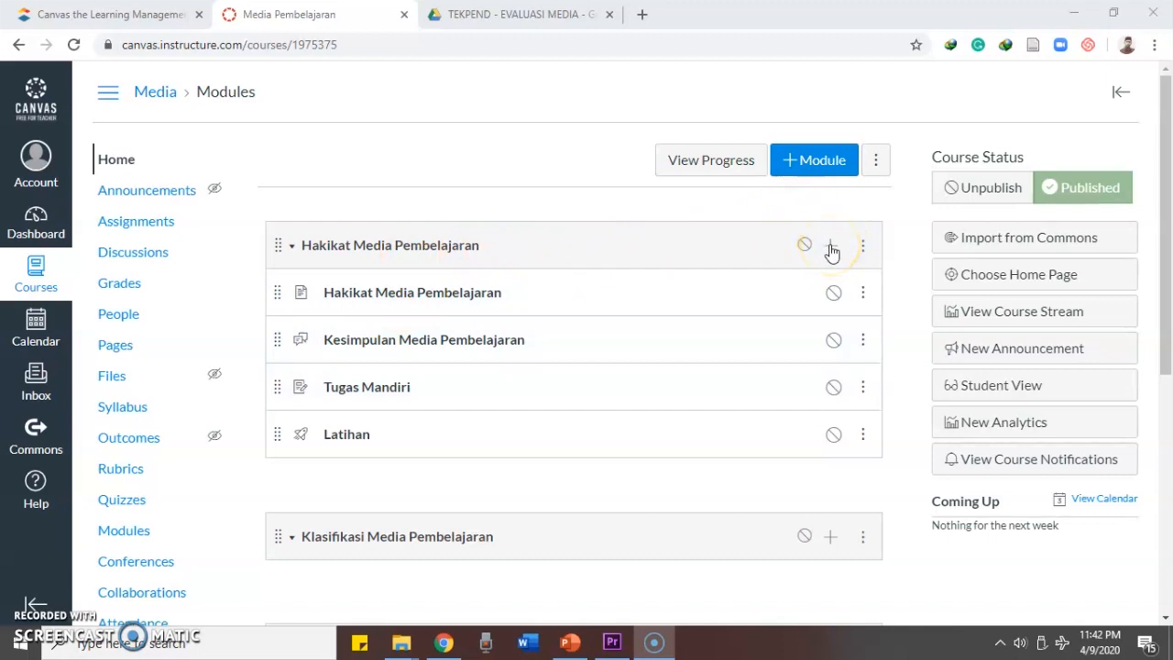
scroll(379, 401, "down", 2)
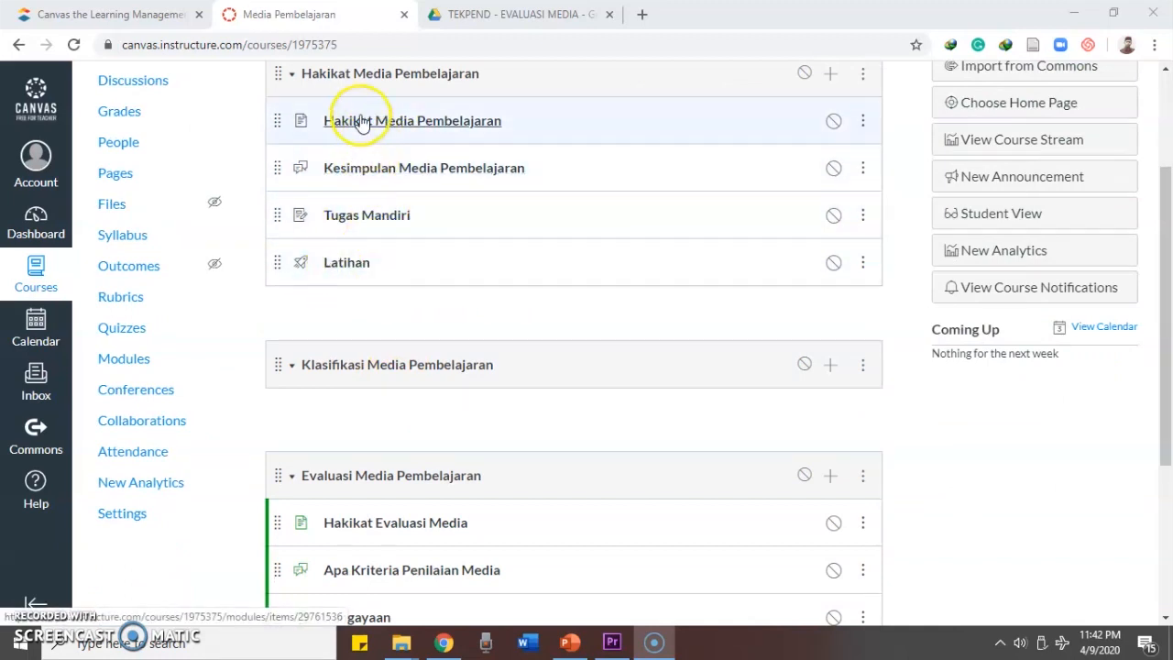
scroll(357, 249, "up", 1)
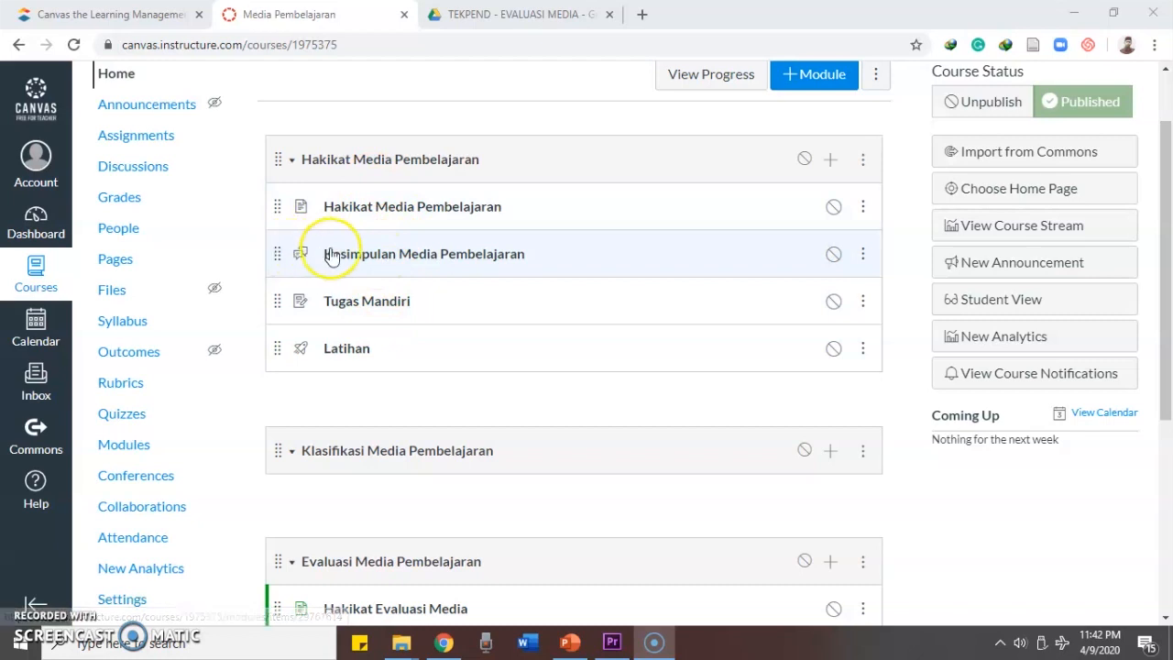
left_click(365, 305)
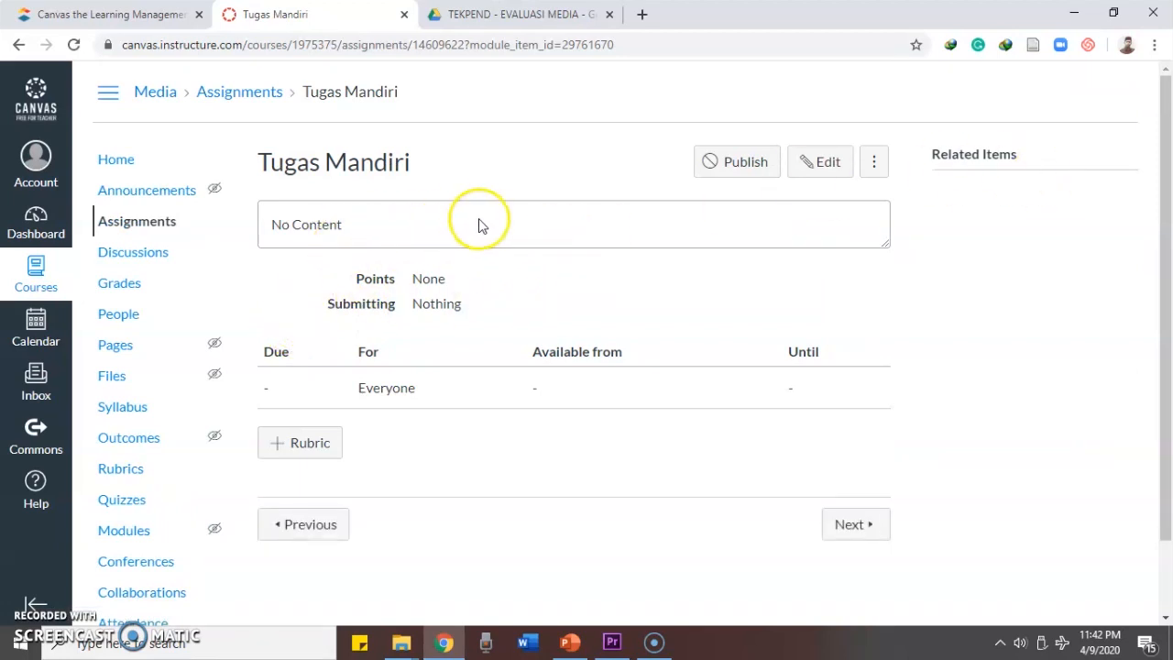
left_click(822, 162)
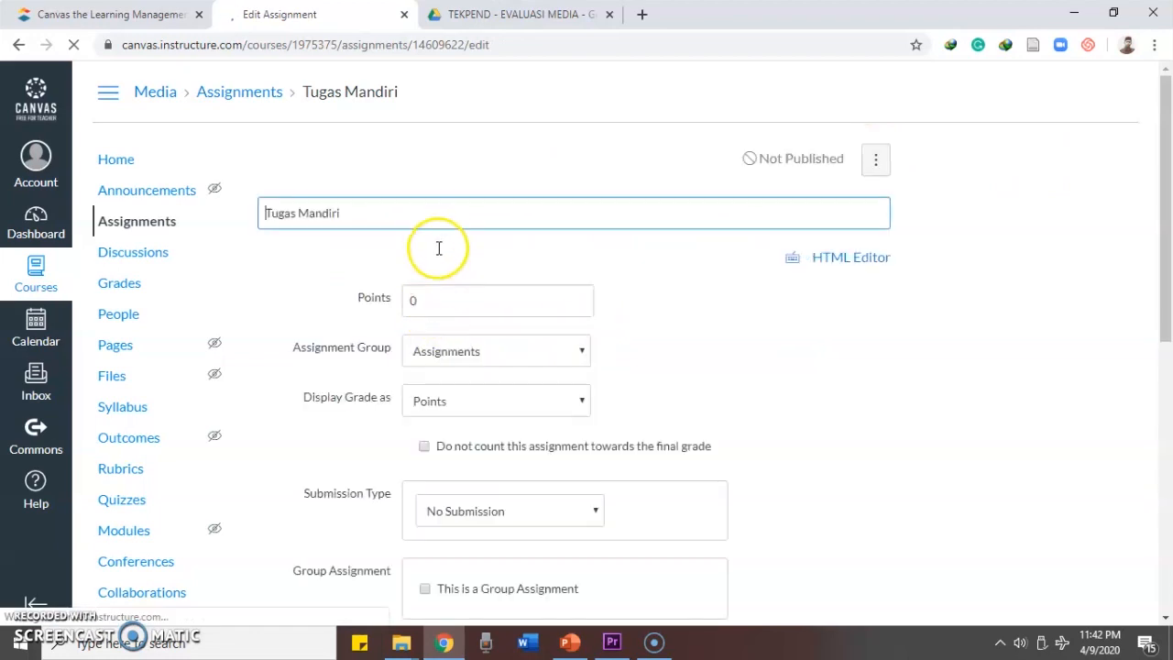
left_click(323, 367)
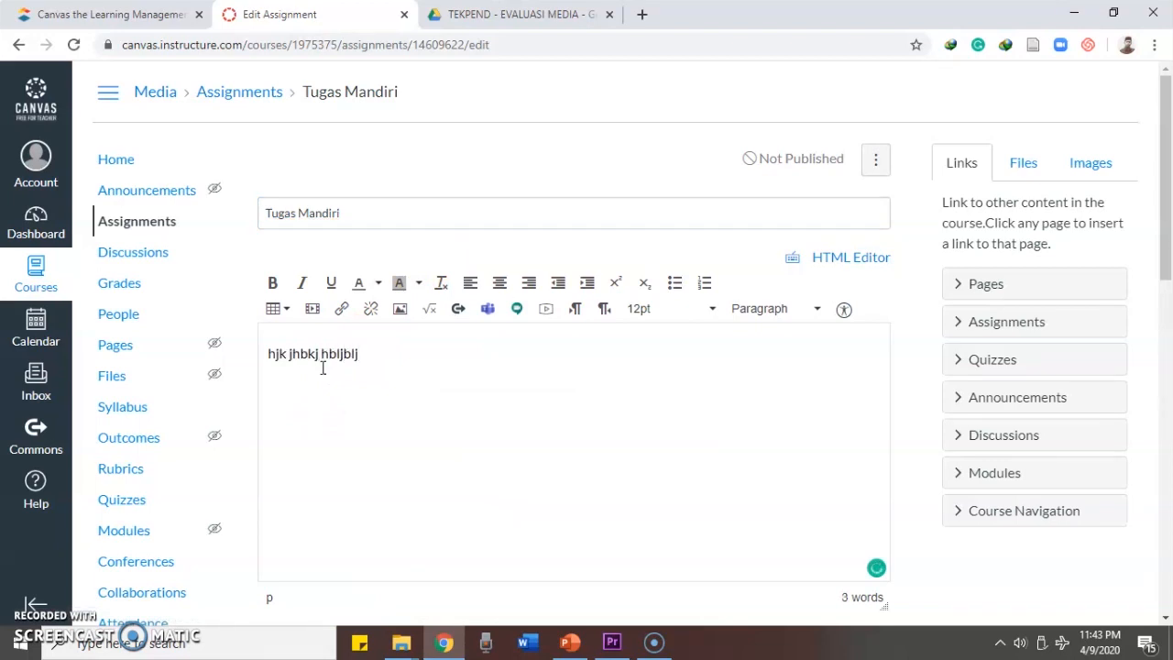
Review the Tugas Mandiri assignment's points, assignment group, grade display and available submission types
scroll(322, 368, "down", 3)
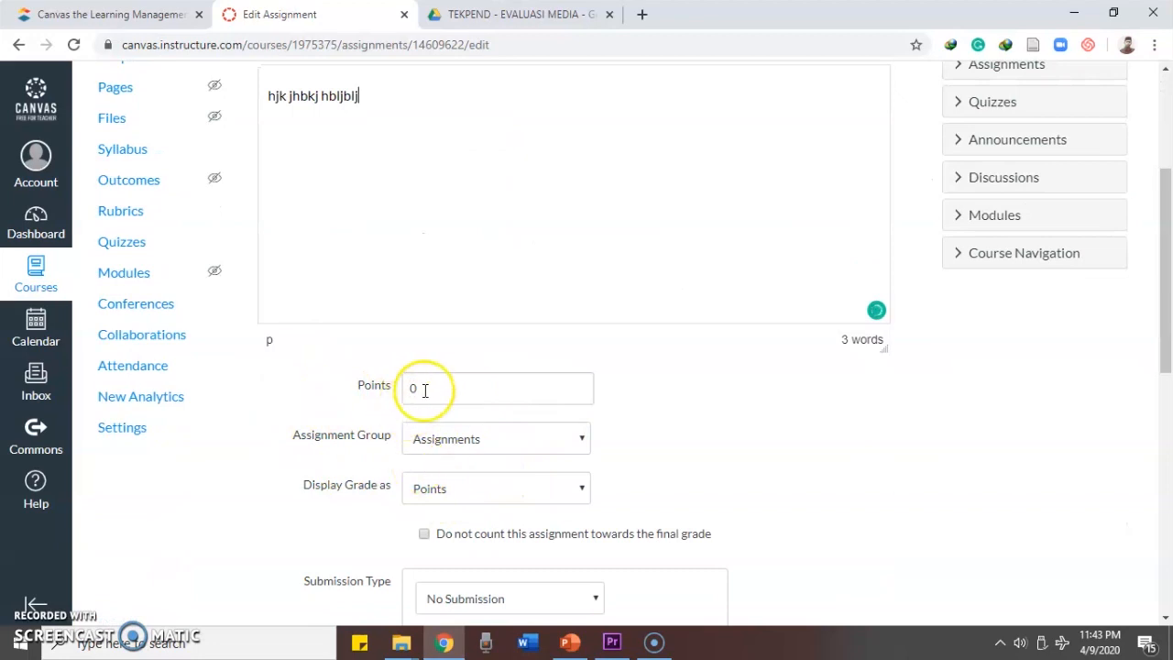
left_click(458, 438)
left_click(460, 442)
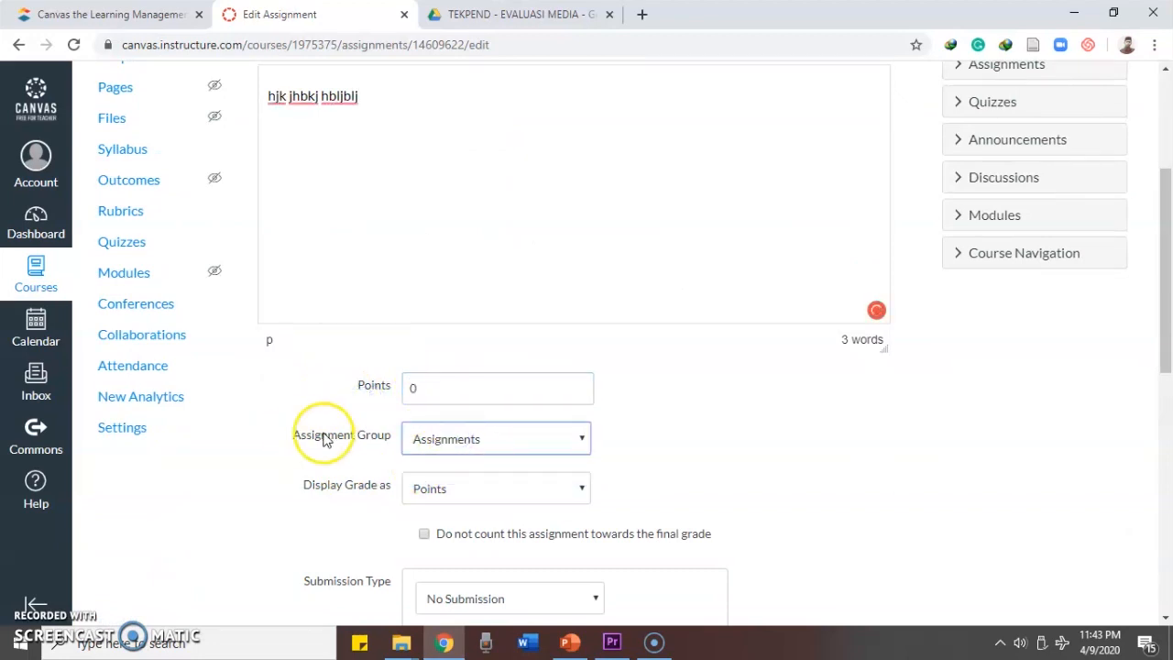
scroll(385, 449, "down", 1)
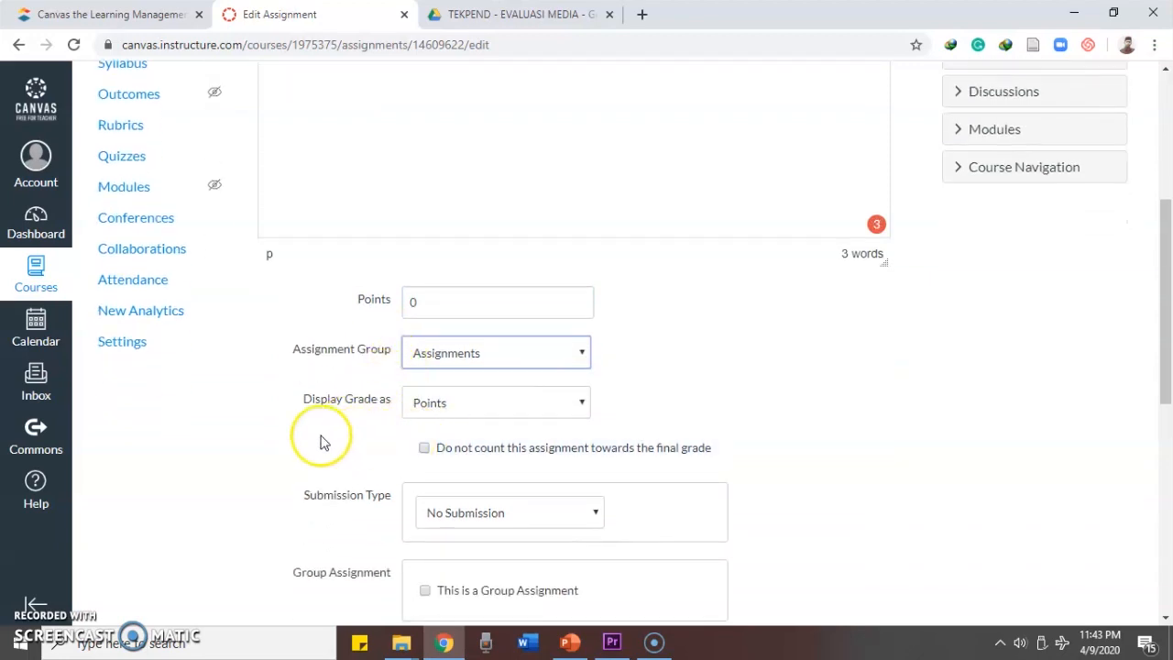
scroll(320, 440, "down", 2)
left_click(468, 339)
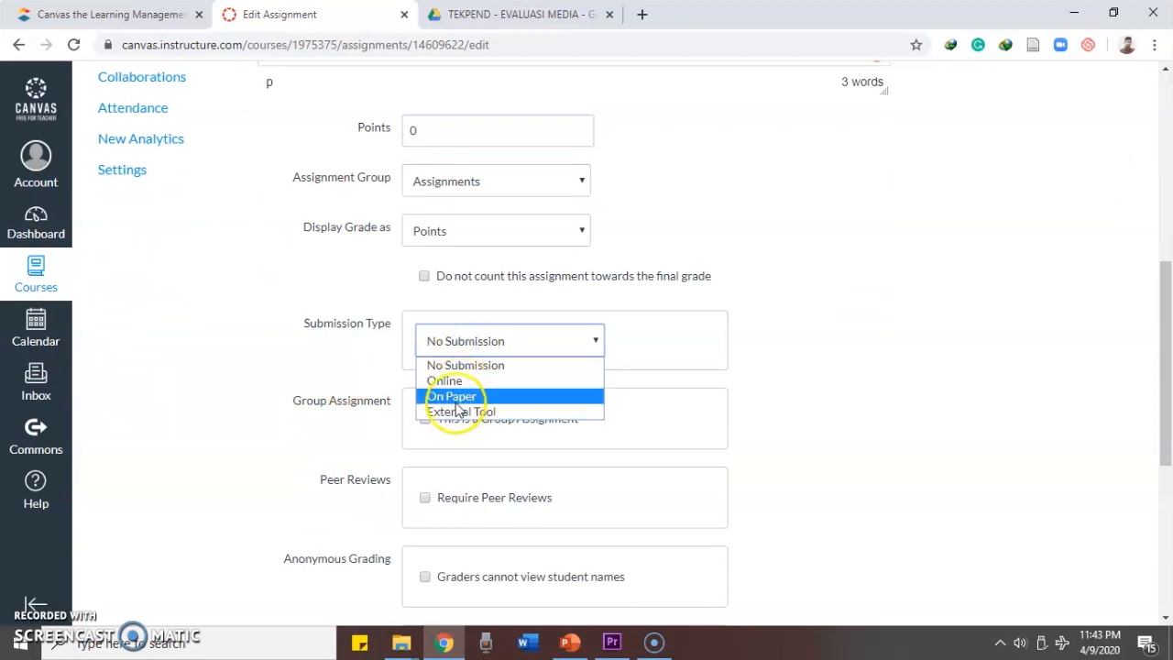
left_click(324, 367)
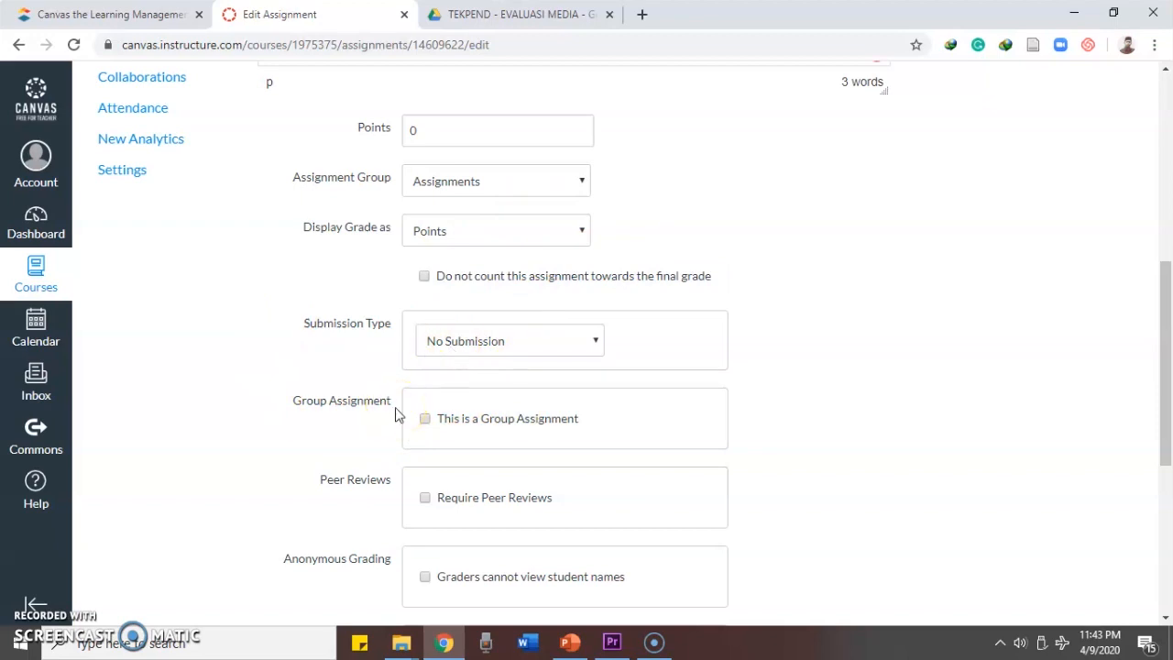
Examine the assignment's peer review, anonymous grading and assignee options, including the course sections it can be assigned to
scroll(395, 415, "down", 5)
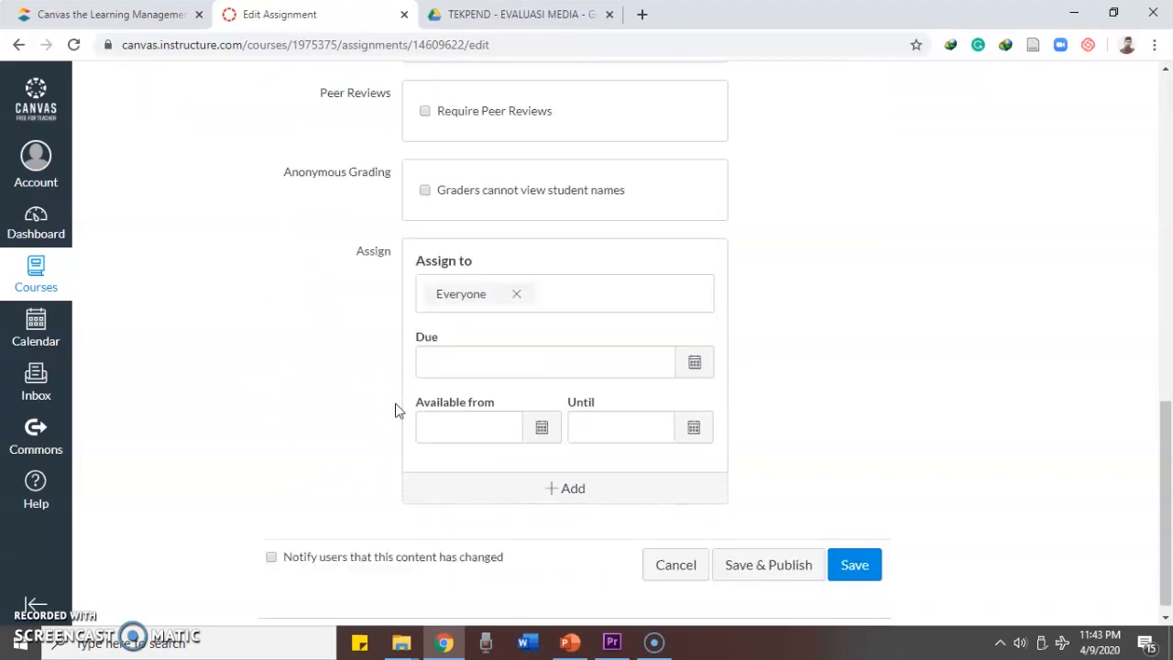
left_click(387, 415)
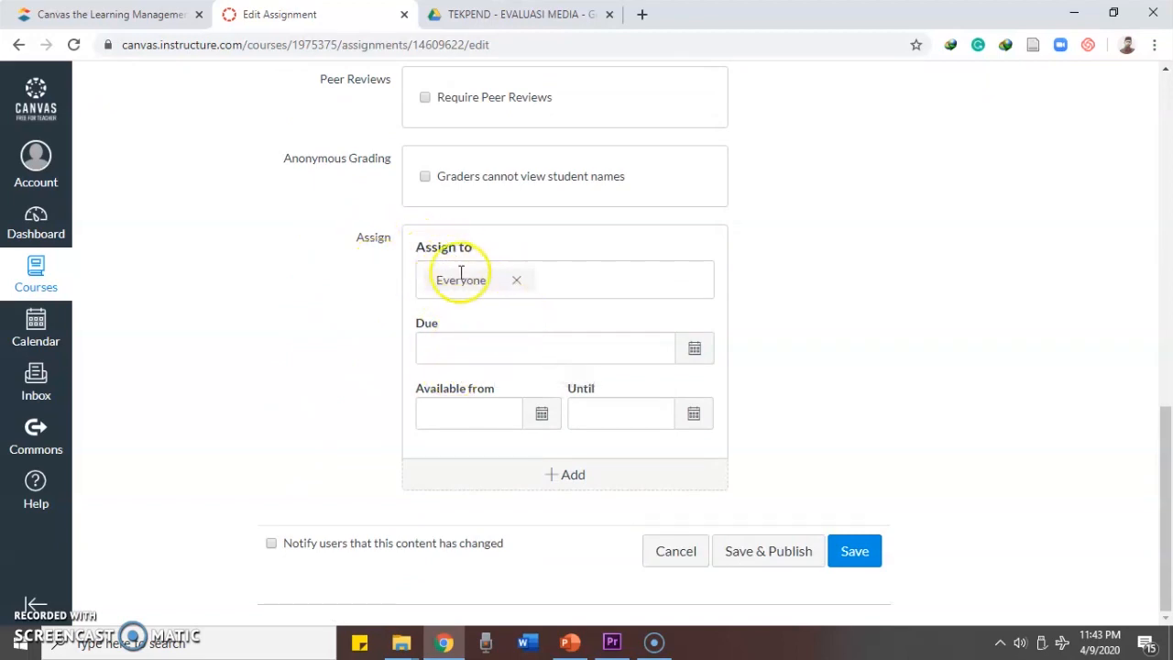
left_click(585, 285)
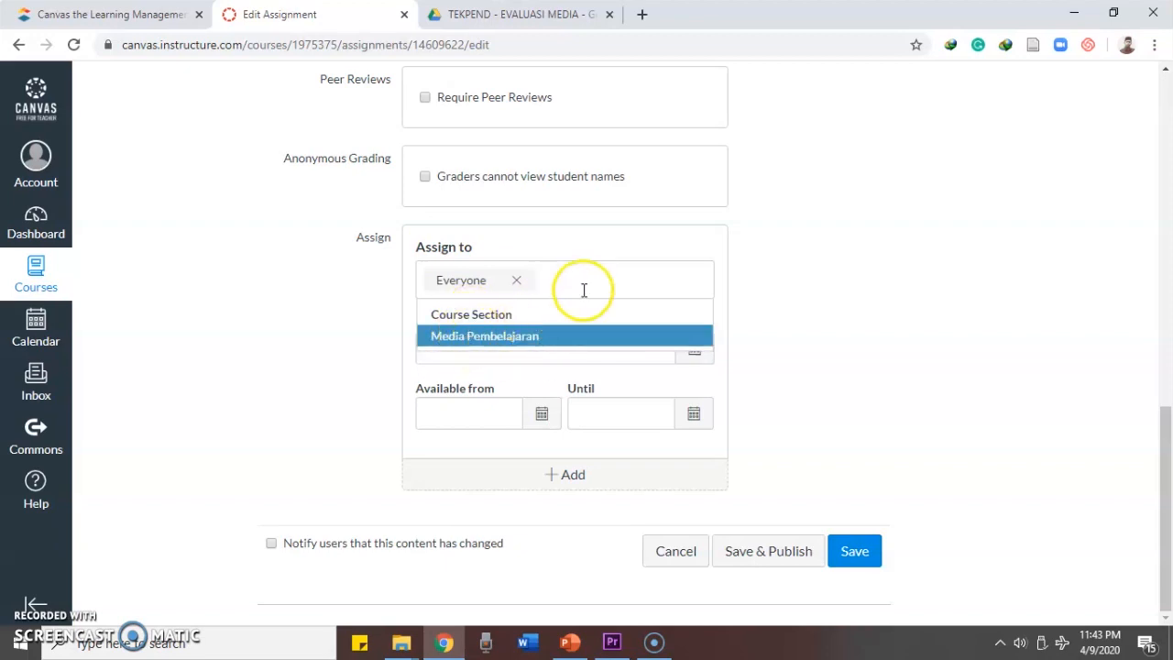
left_click(310, 305)
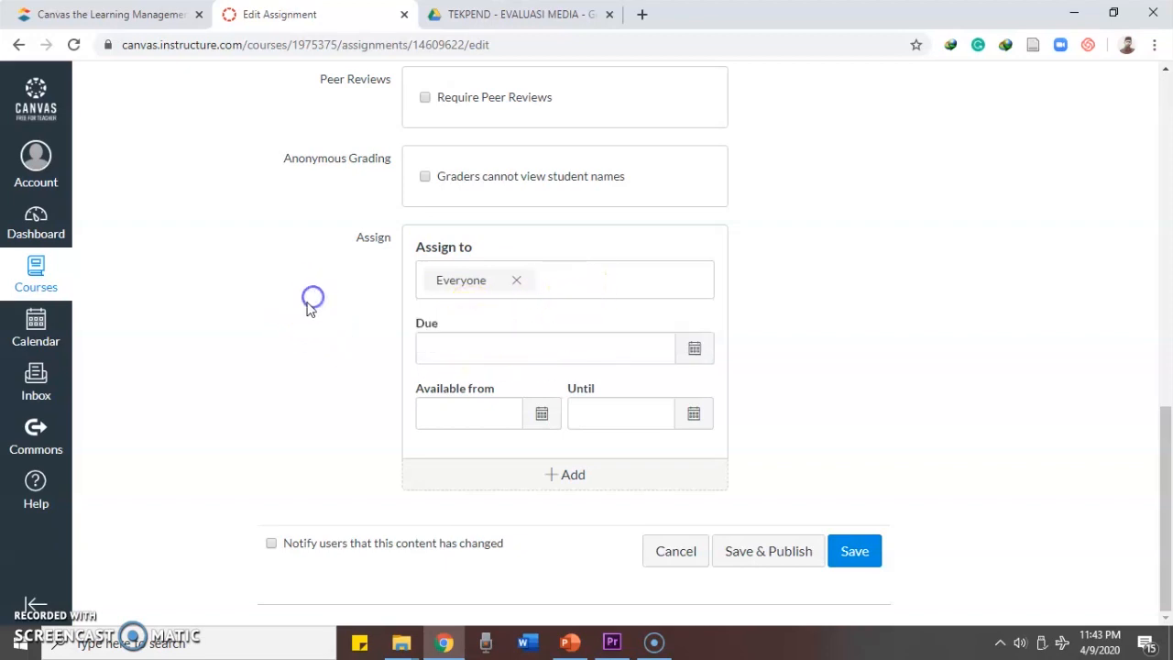
left_click(581, 279)
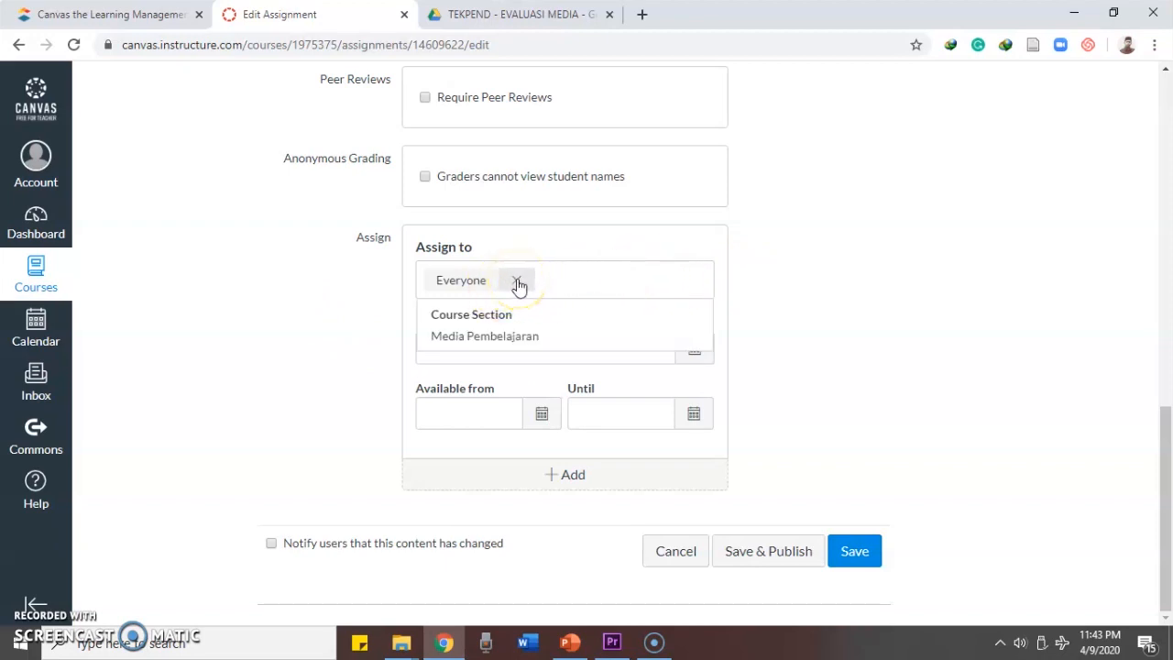
left_click(282, 327)
Check the due date and availability fields, leave them empty, and save the Tugas Mandiri assignment without publishing
left_click(515, 347)
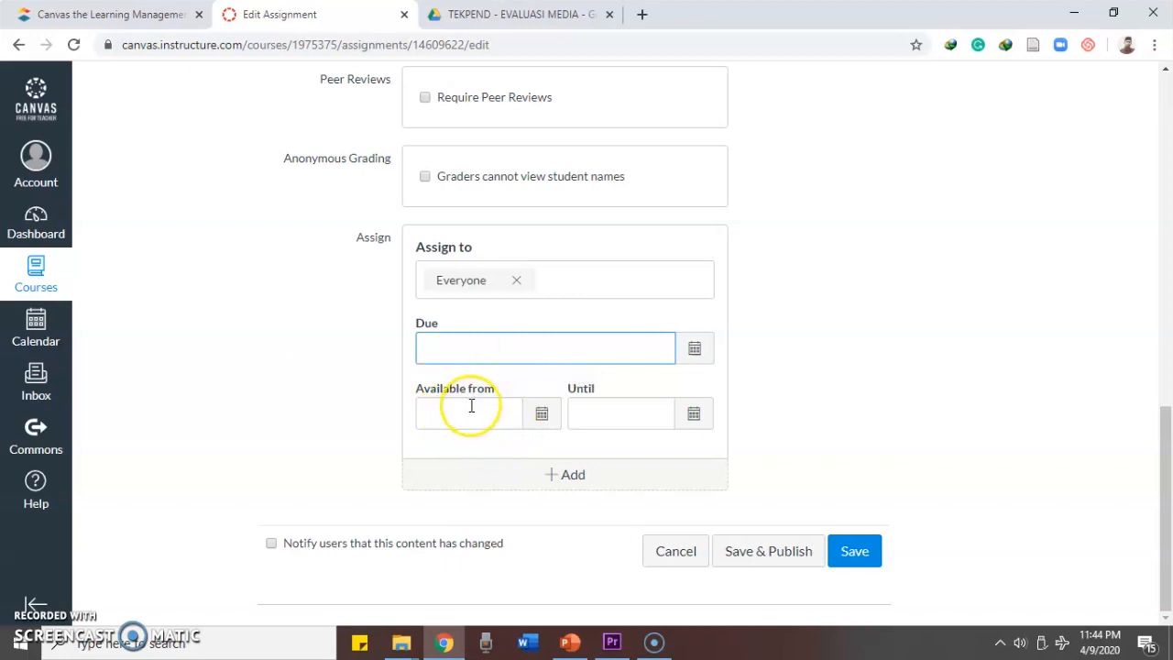
left_click(424, 413)
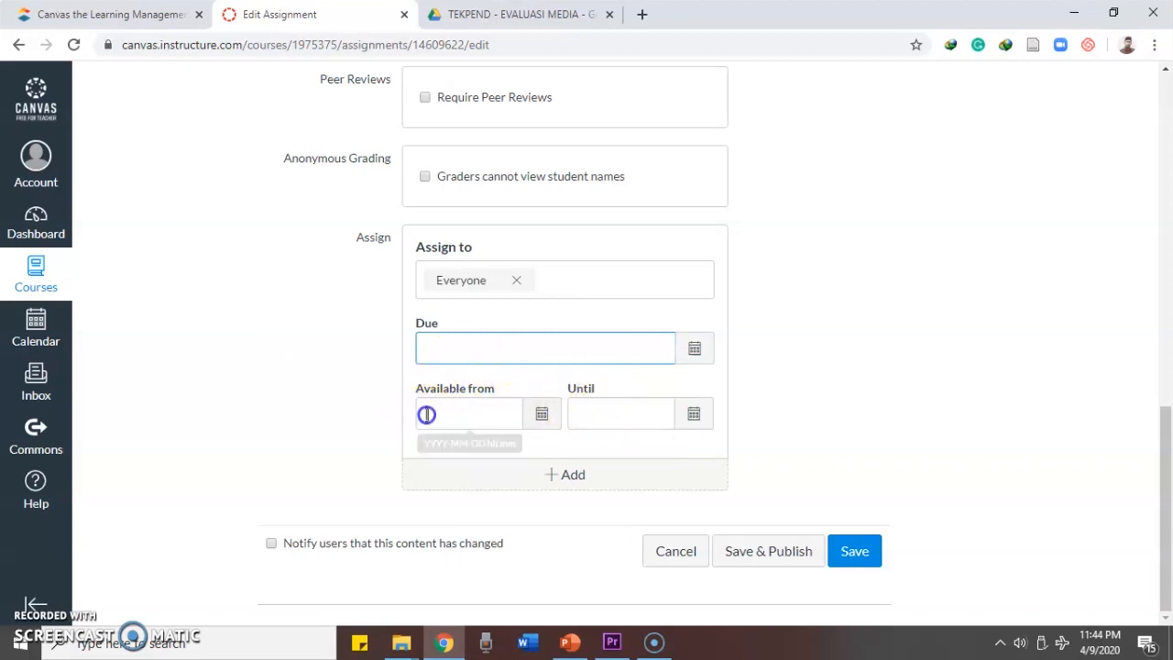
left_click(597, 415)
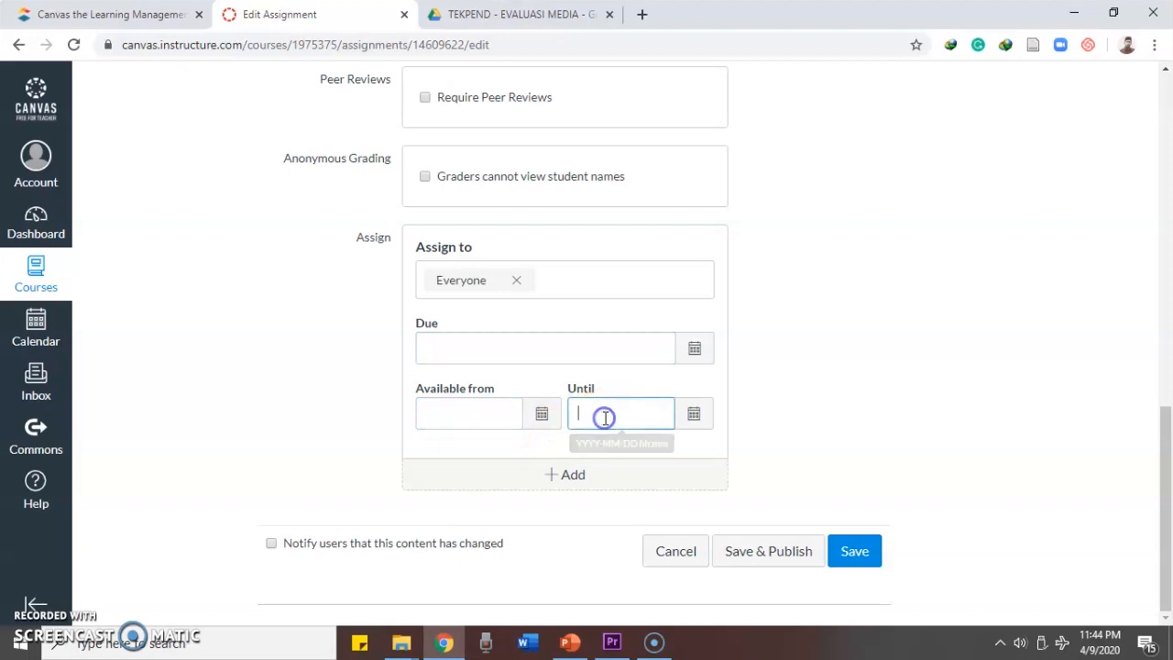
left_click(542, 414)
left_click(369, 442)
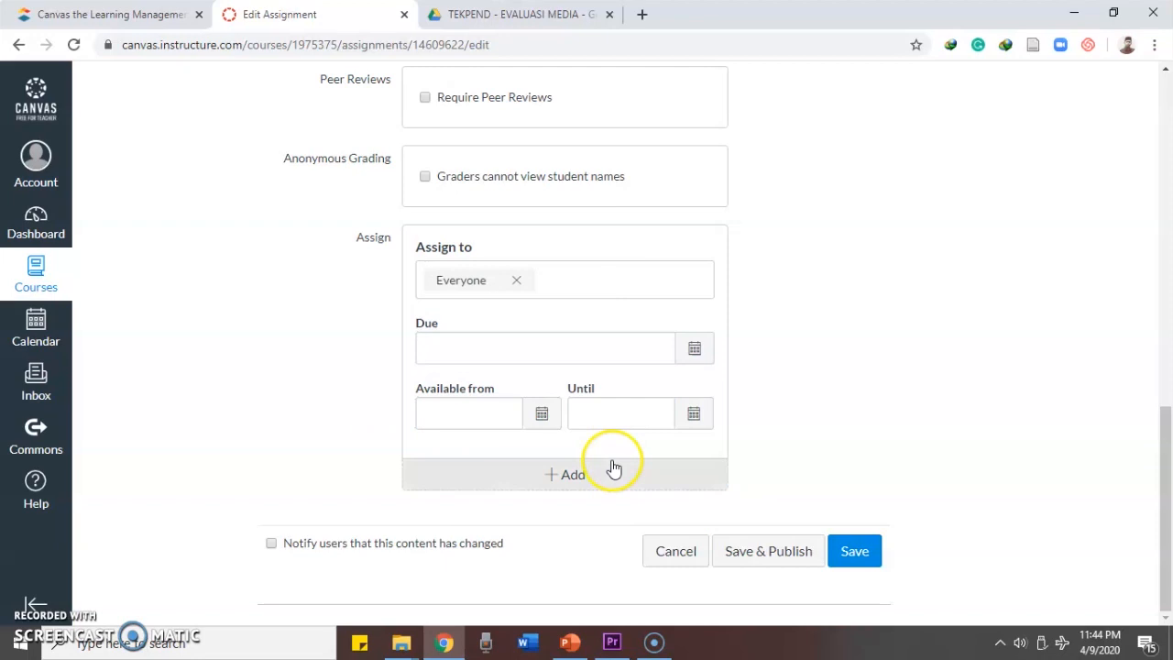
left_click(838, 552)
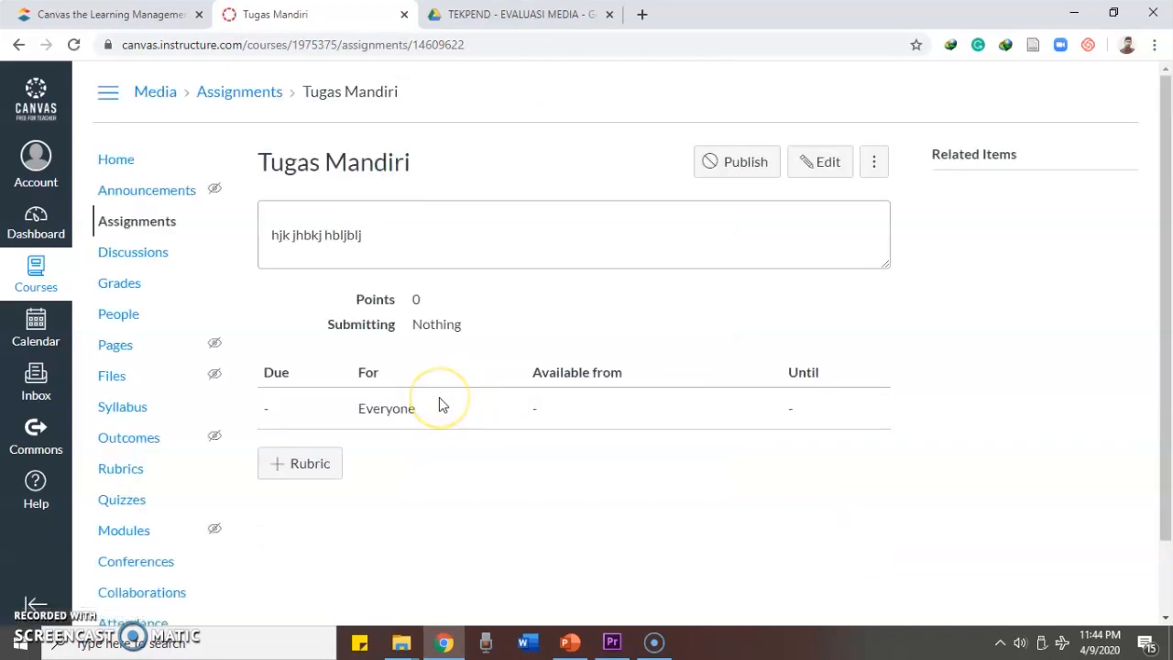
Return to the course home and open the Hakikat Evaluasi Media page in the Evaluasi Media Pembelajaran module
left_click(116, 161)
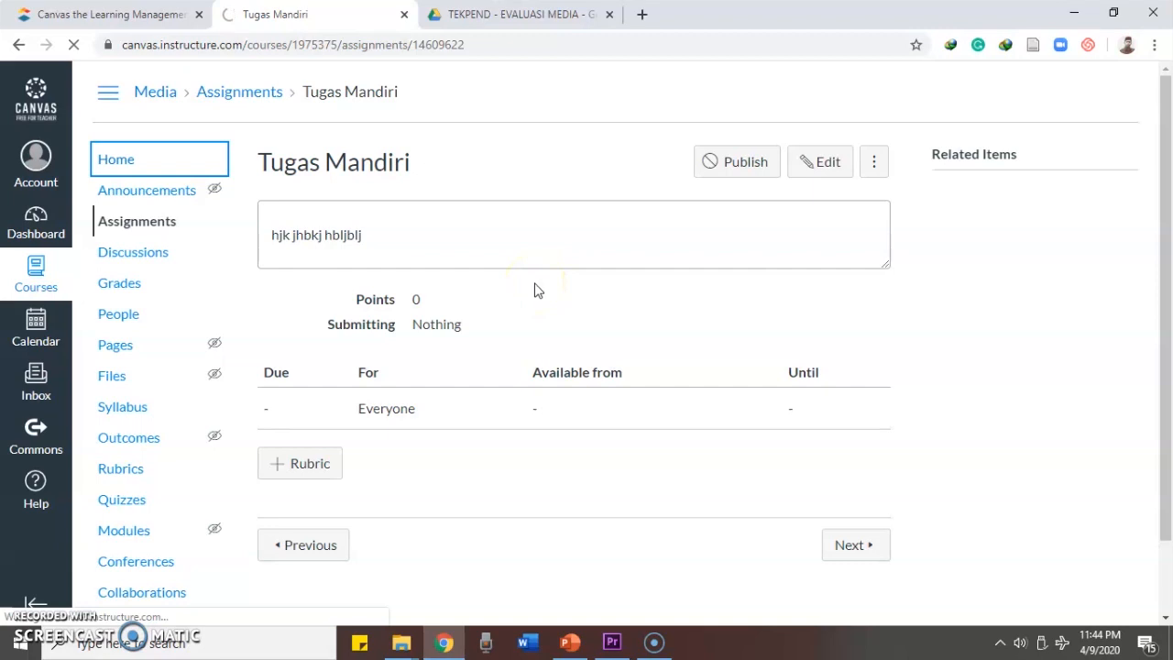
scroll(537, 293, "down", 5)
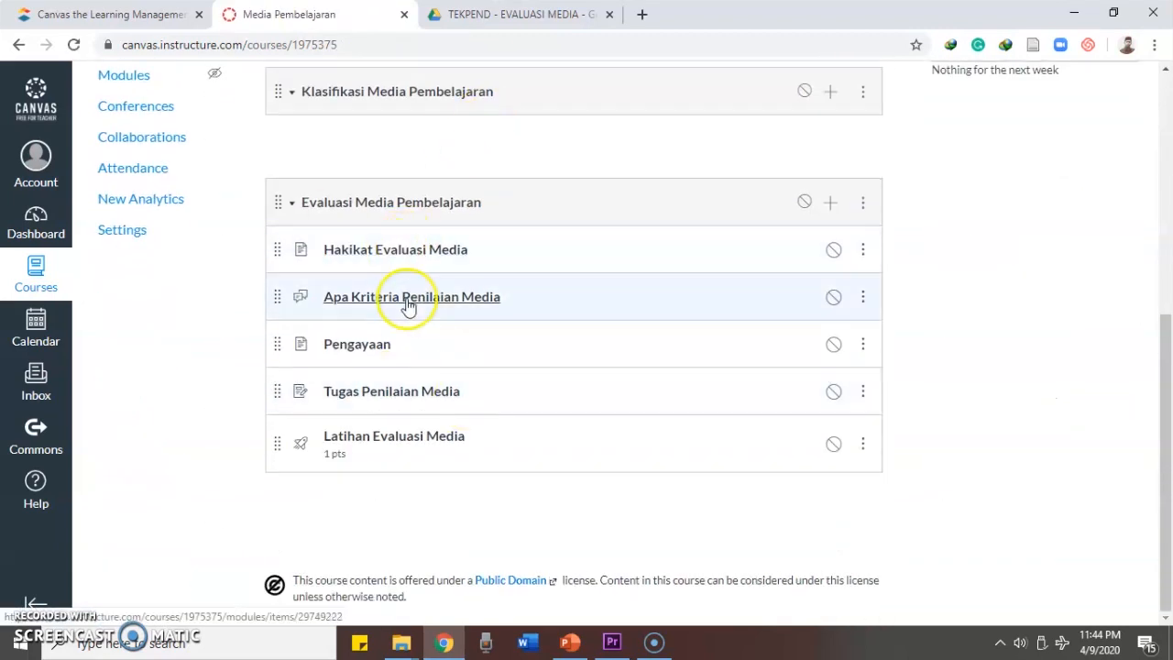
left_click(386, 252)
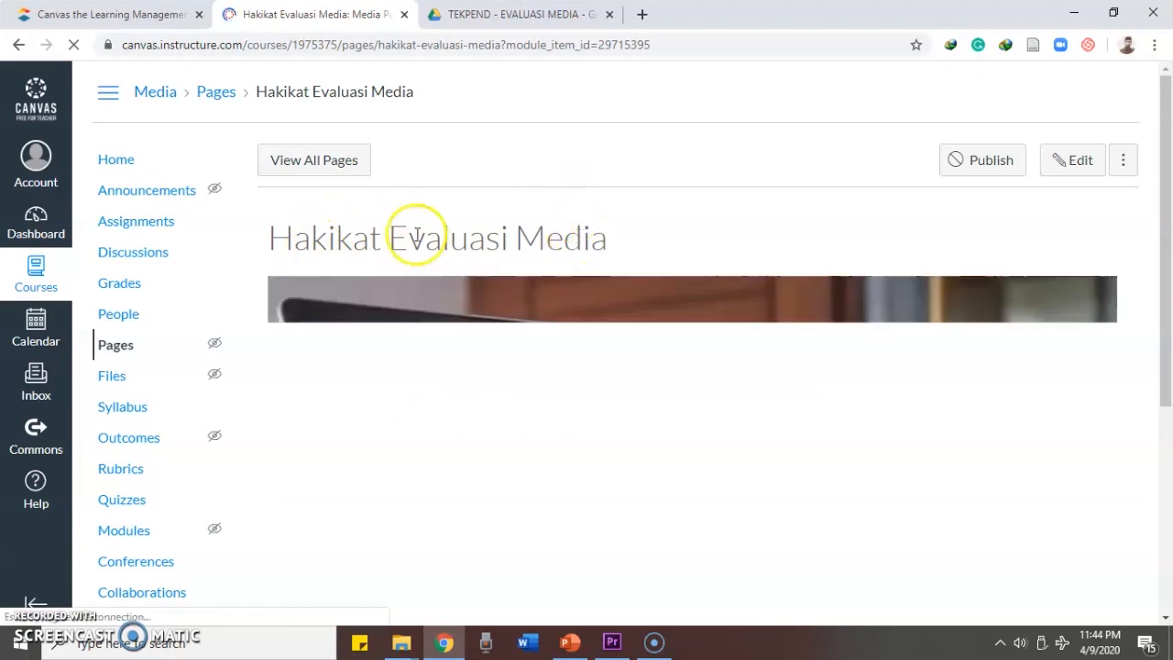
Examine the Hakikat Evaluasi Media page's banner image, introductory text and material link
scroll(353, 220, "down", 4)
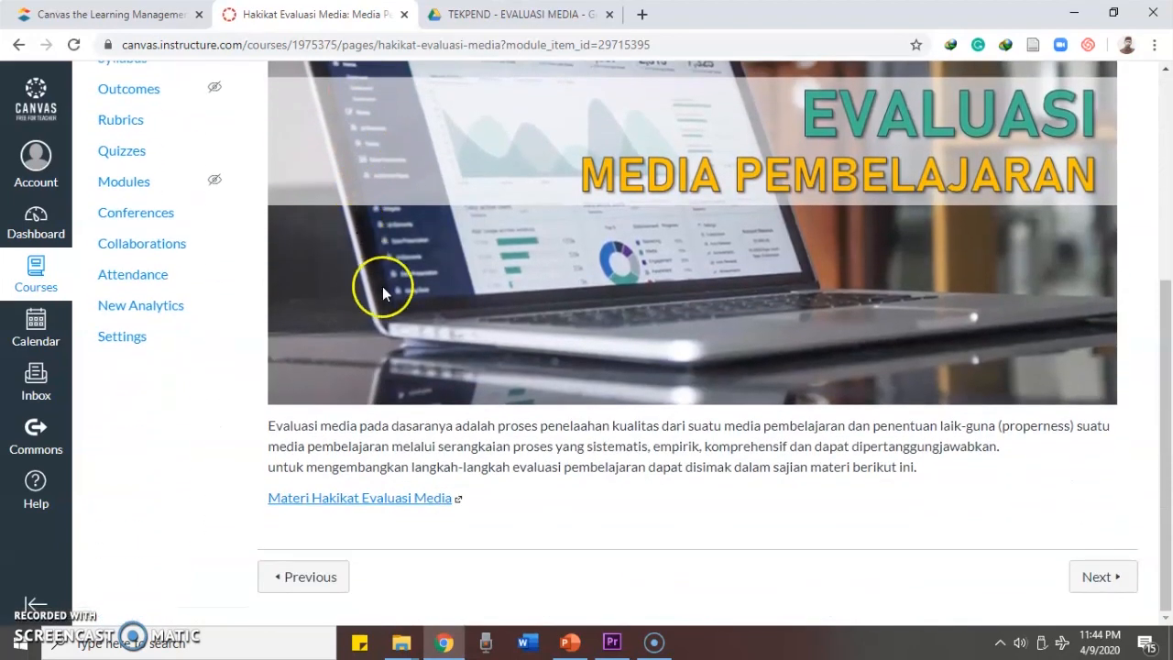
scroll(654, 432, "up", 3)
scroll(654, 442, "down", 3)
scroll(655, 441, "up", 1)
scroll(650, 439, "down", 1)
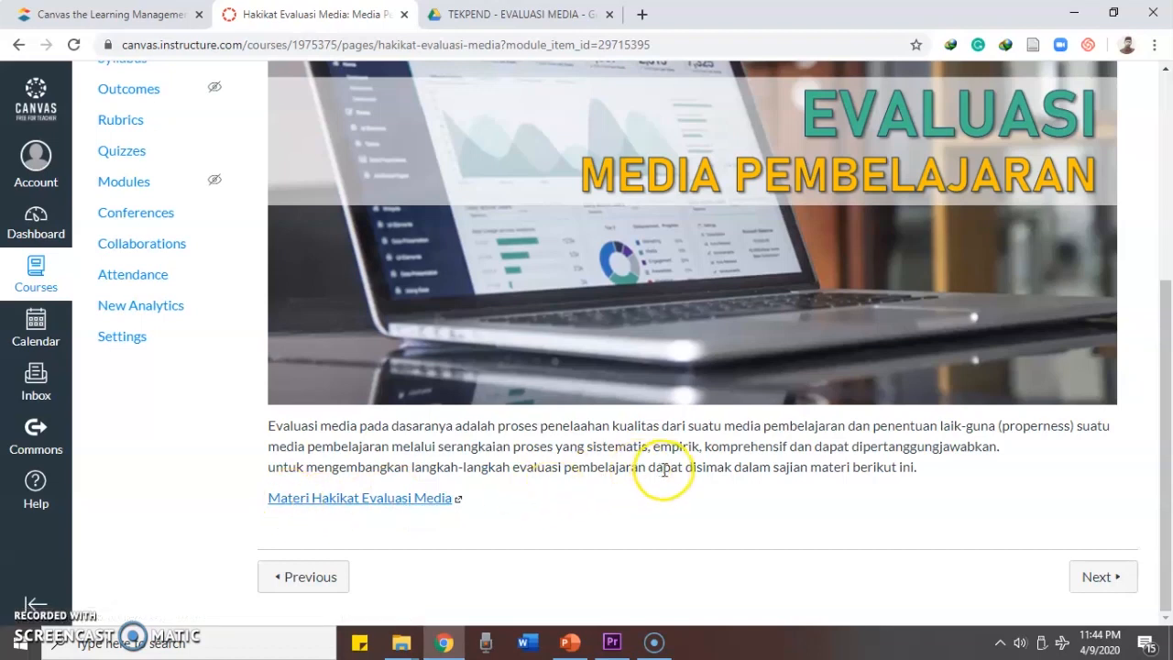
scroll(655, 480, "up", 4)
scroll(922, 222, "down", 1)
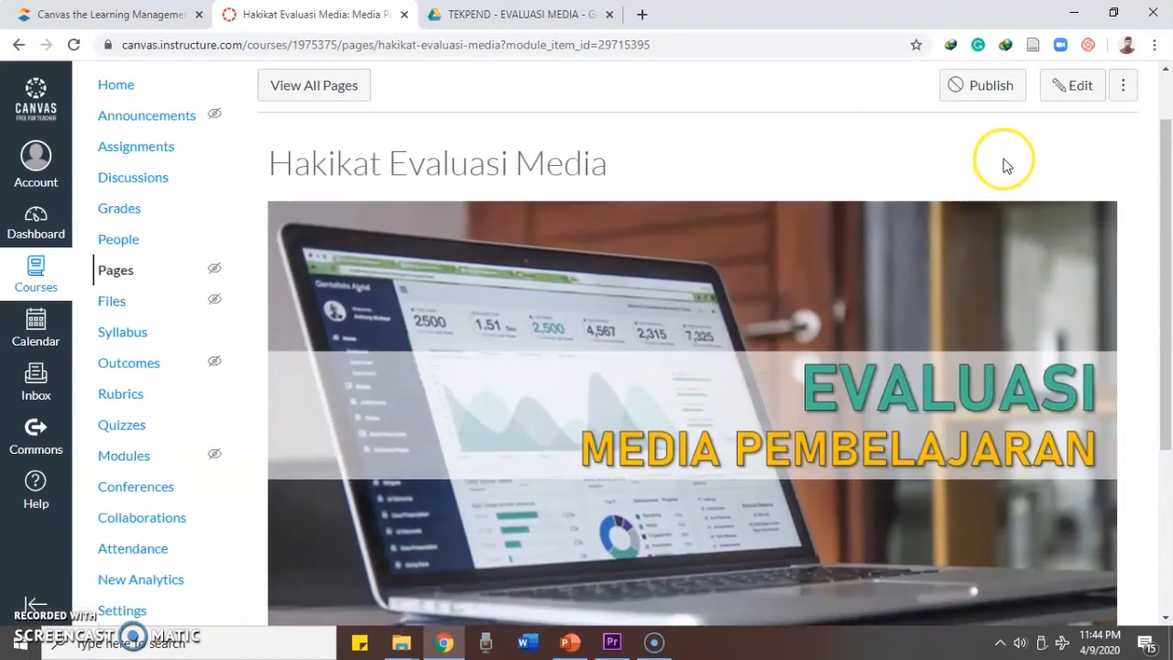
scroll(1002, 165, "up", 1)
Open the Hakikat Evaluasi Media page for editing, check the banner's source and EVALUASI MEDIA PEMBELAJARAN.jpg in My files, and update the image
left_click(1071, 165)
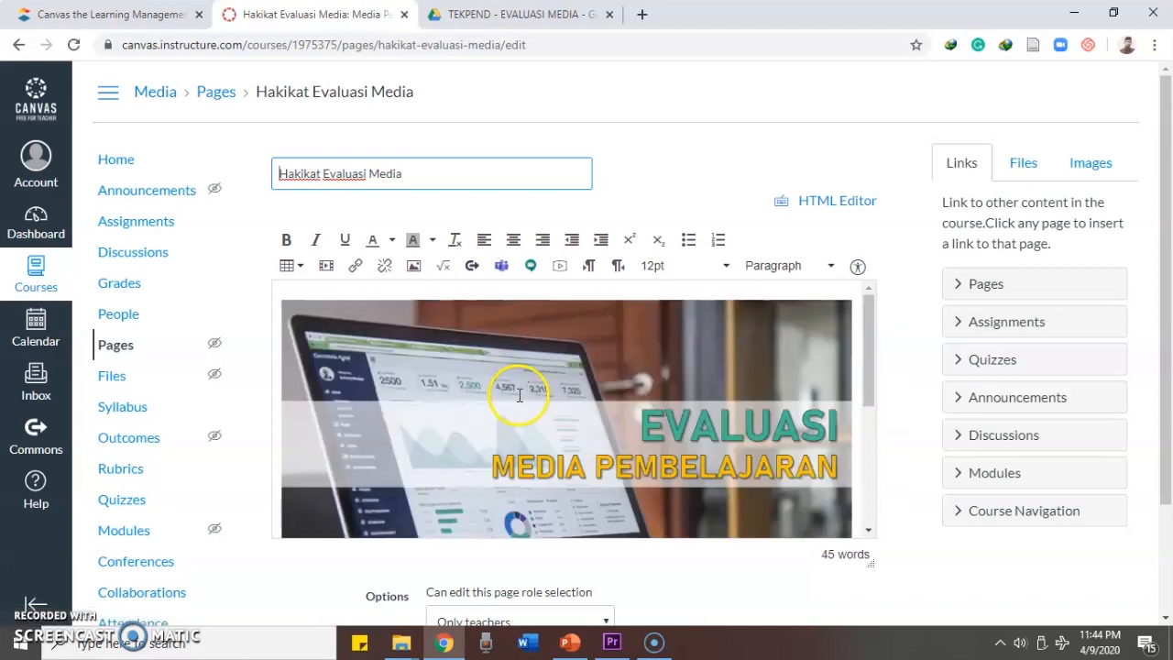
left_click(527, 375)
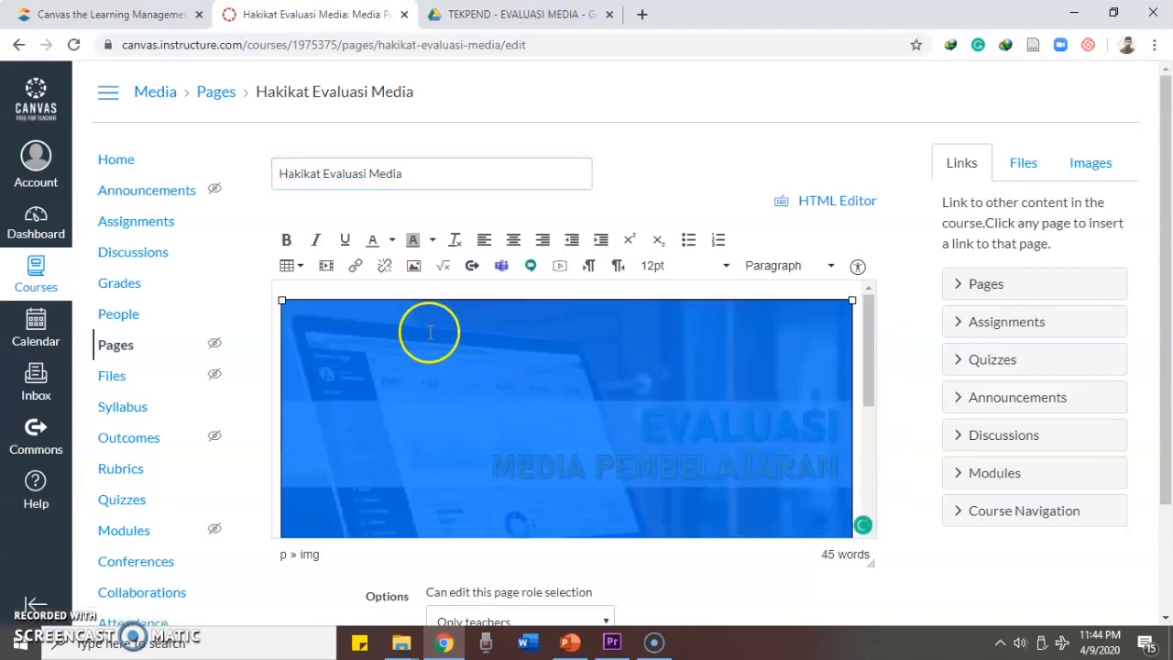
left_click(414, 267)
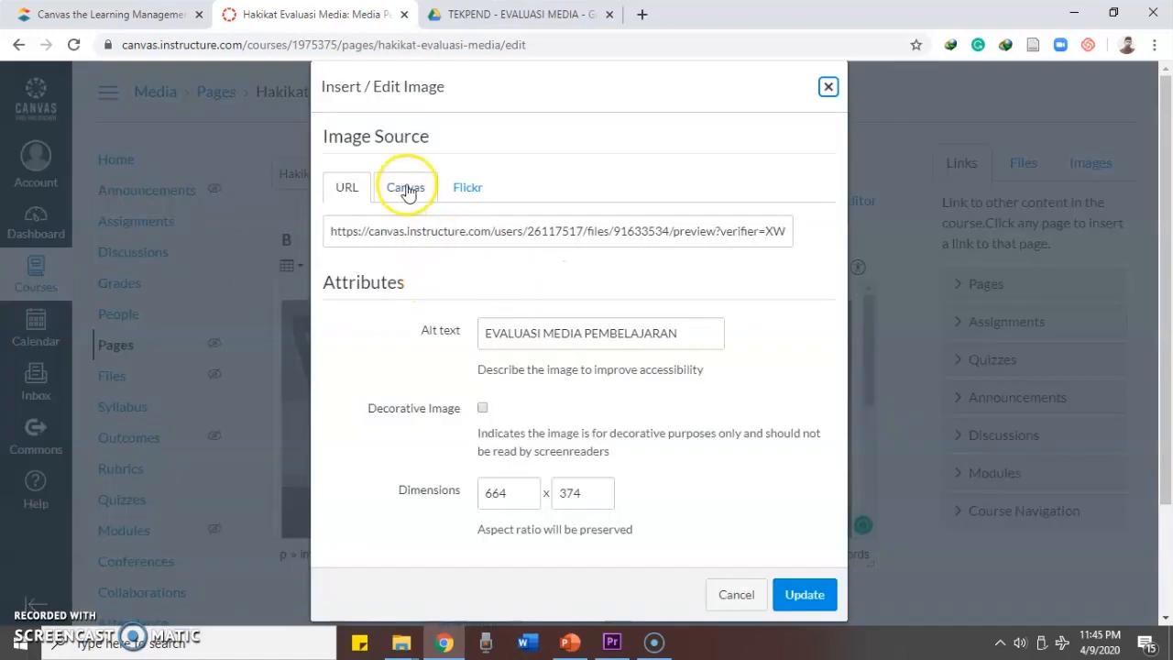
left_click(406, 190)
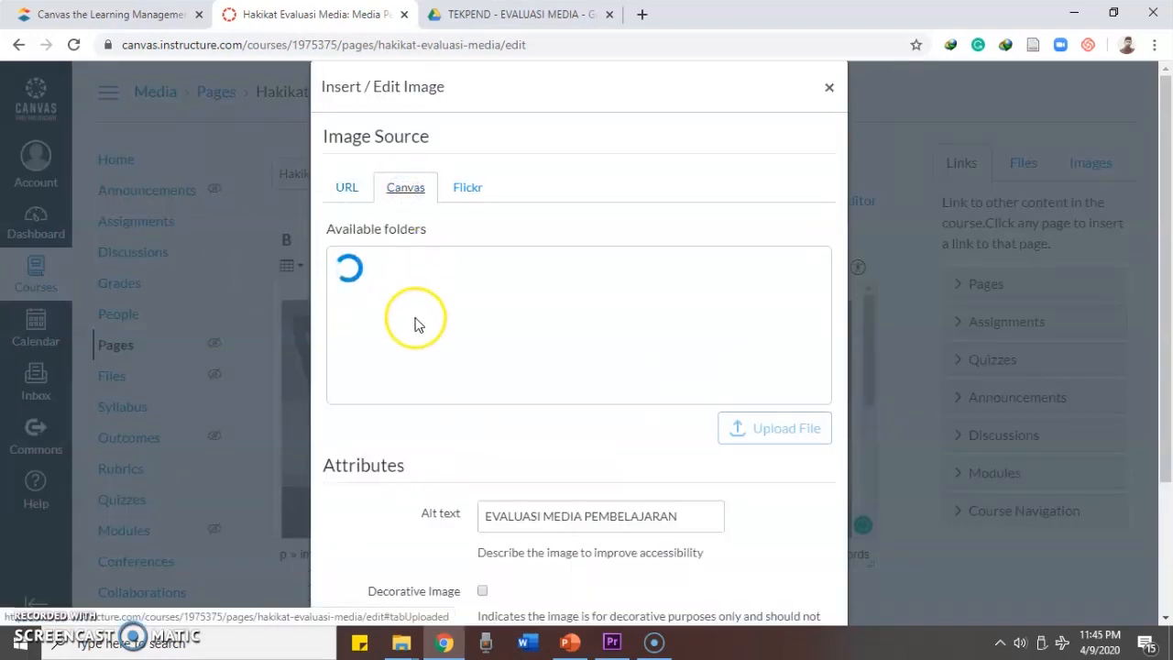
left_click(390, 303)
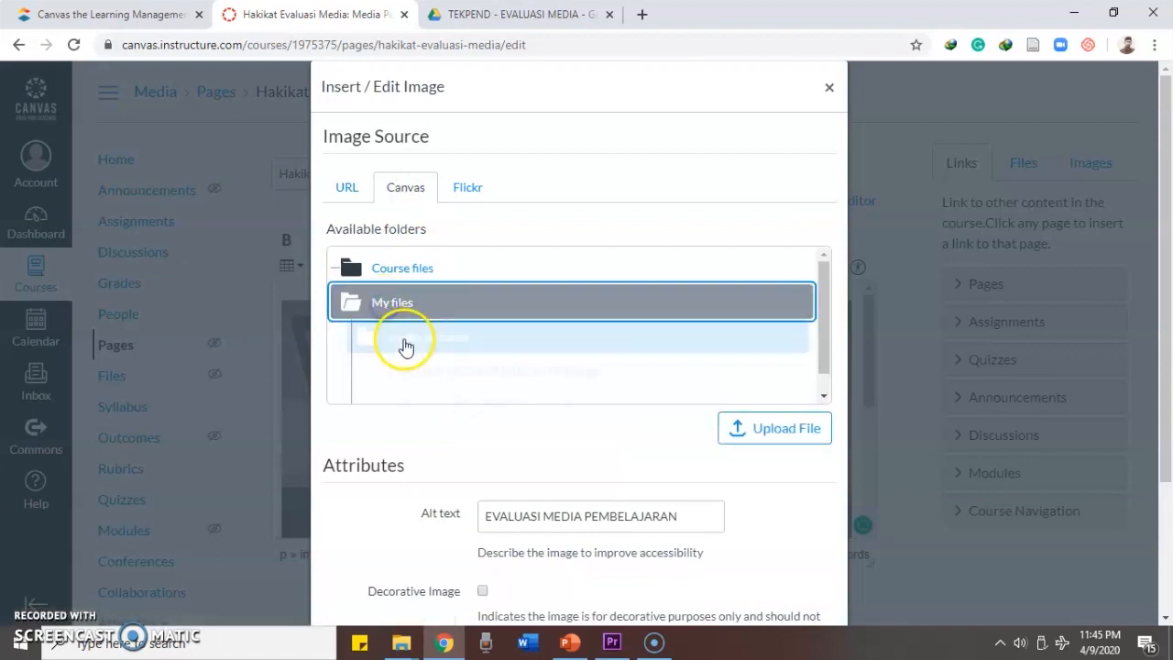
left_click(472, 385)
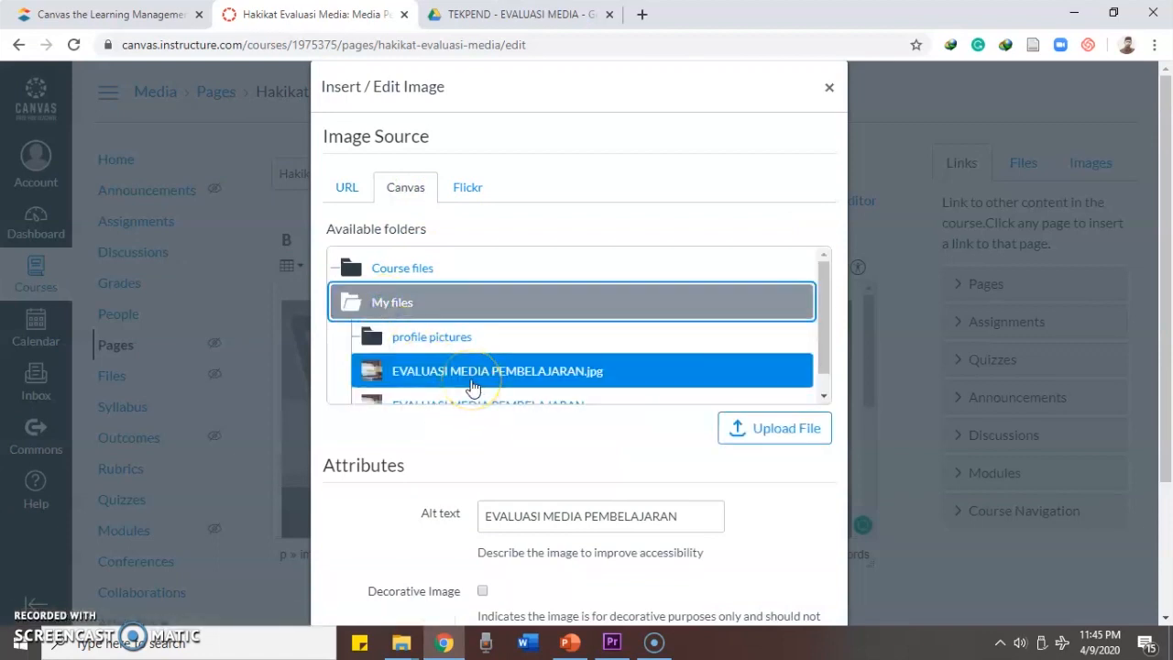
left_click(337, 190)
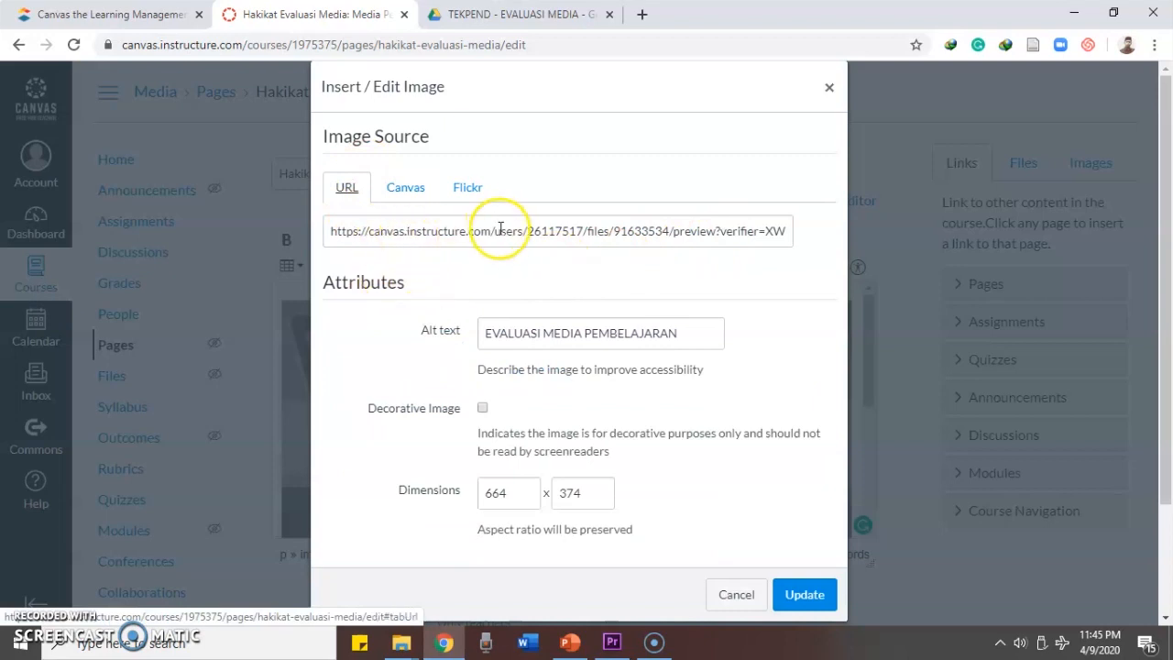
left_click(801, 596)
Inspect the website URL linked to the text "Materi Hakikat Evaluasi Media" and close the link settings without updating it
scroll(635, 474, "down", 3)
left_click(541, 455)
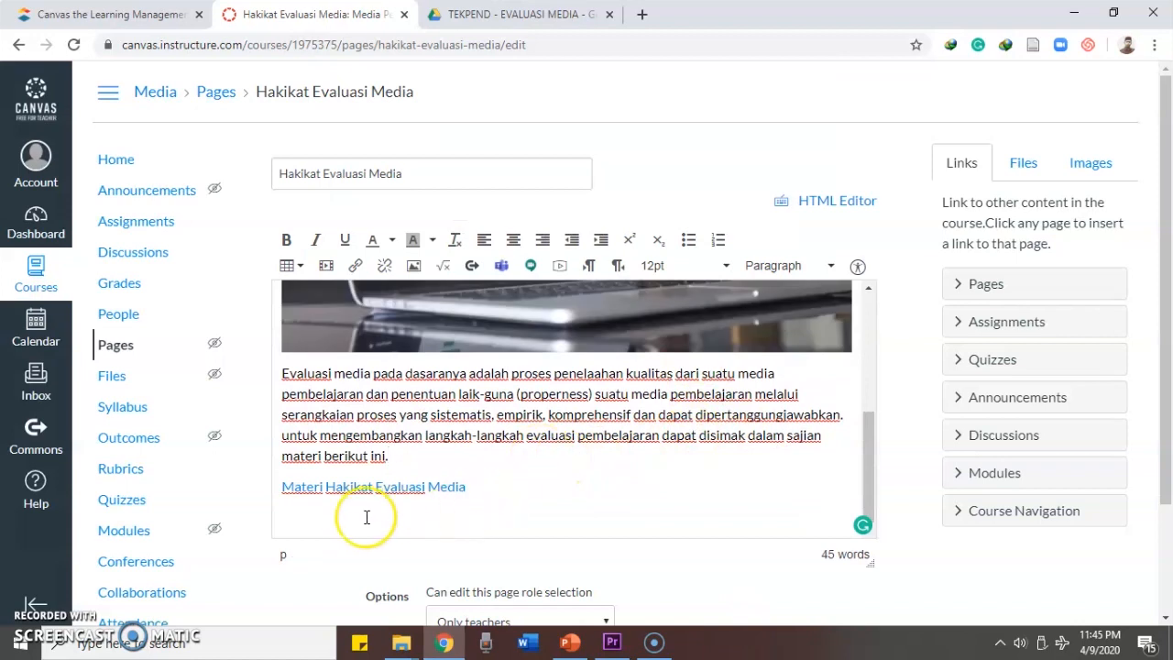
left_click_drag(465, 487, 282, 490)
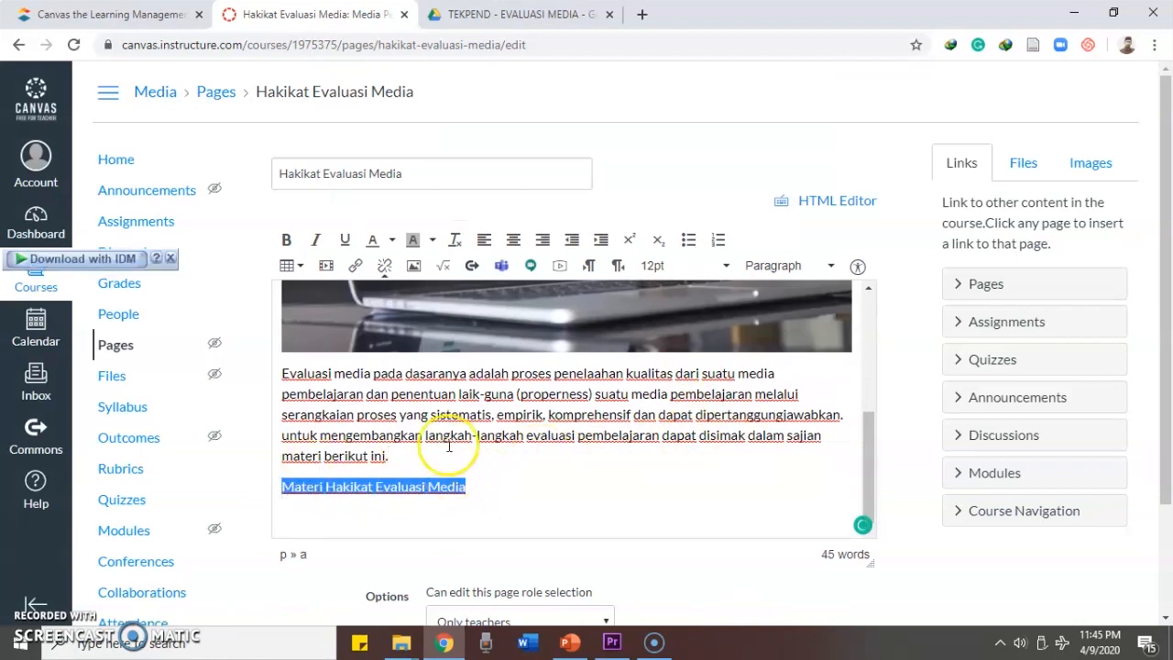
left_click(354, 265)
left_click(491, 406)
left_click(437, 400)
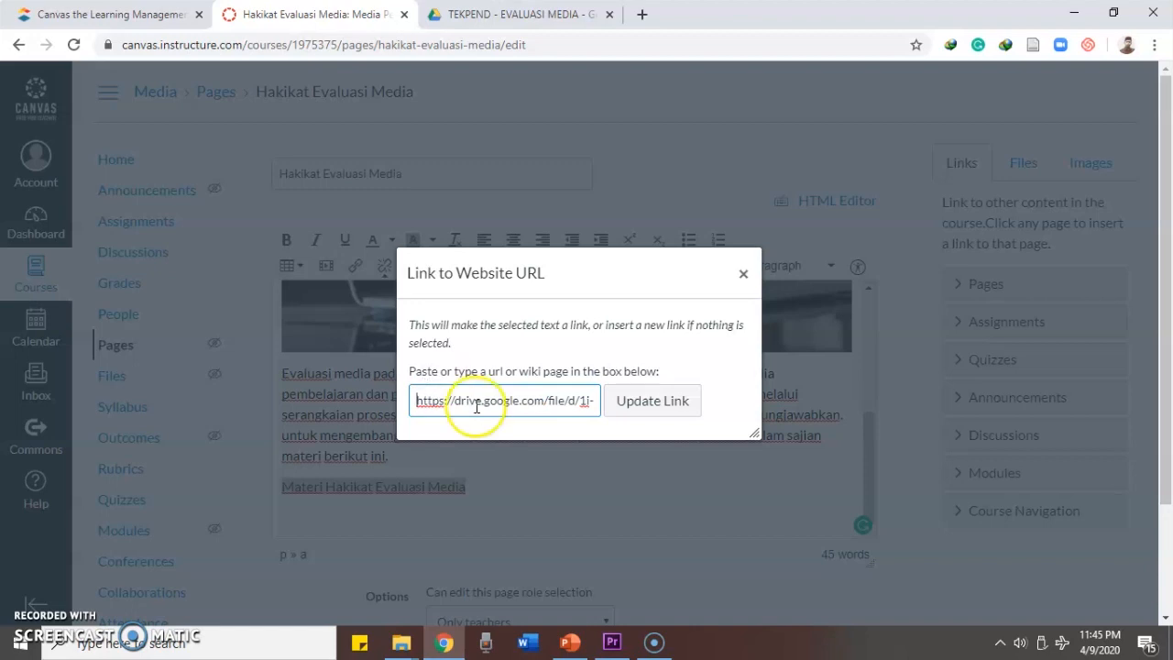
left_click(743, 273)
left_click(519, 457)
left_click_drag(472, 486, 278, 498)
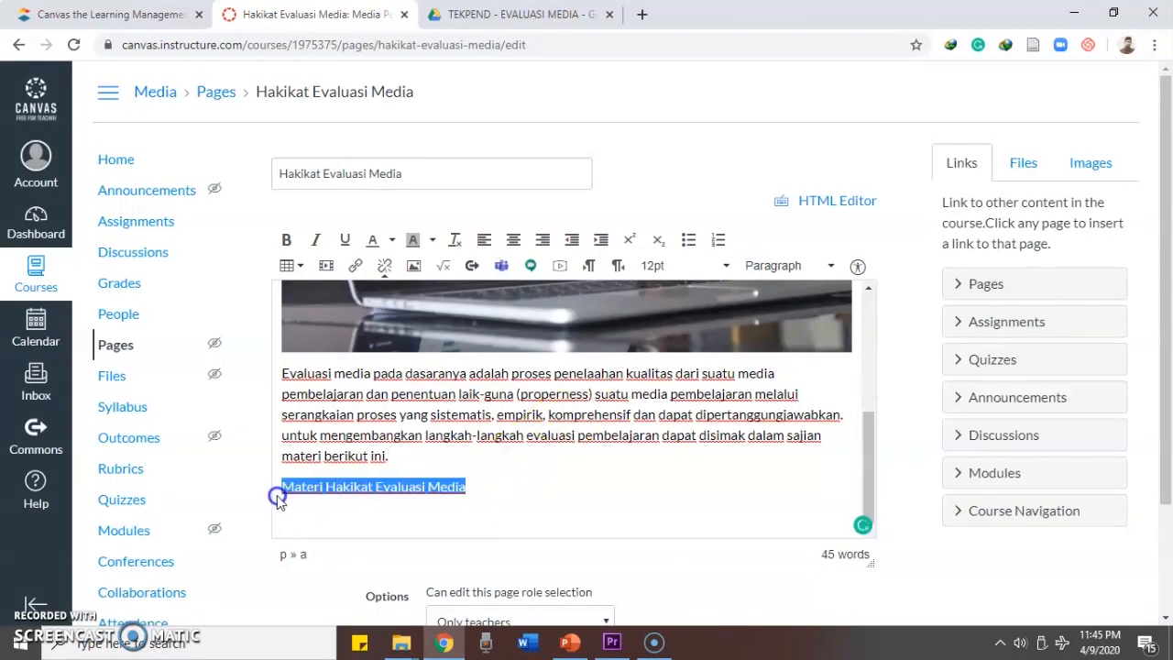
left_click(354, 267)
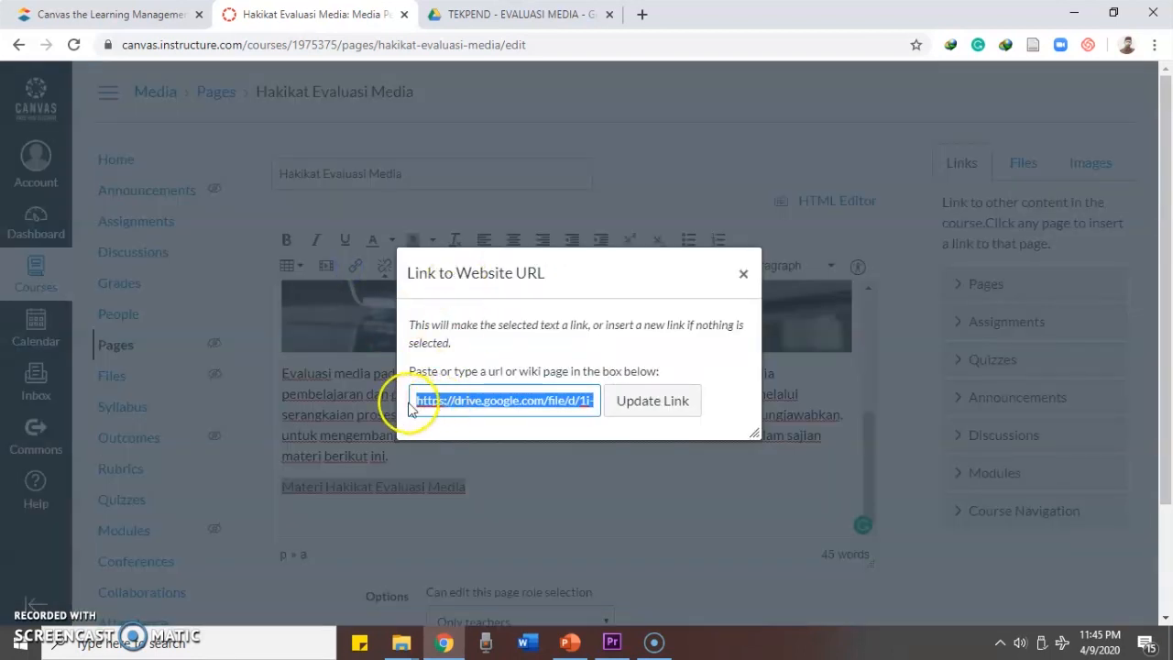
left_click(744, 276)
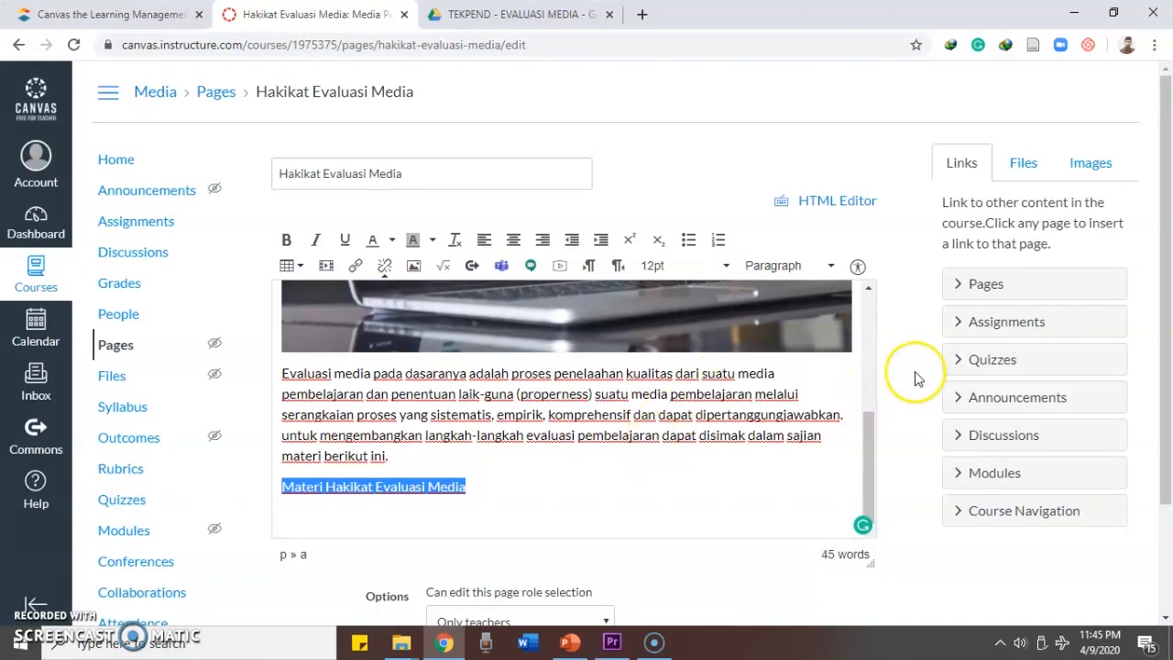
scroll(916, 375, "down", 2)
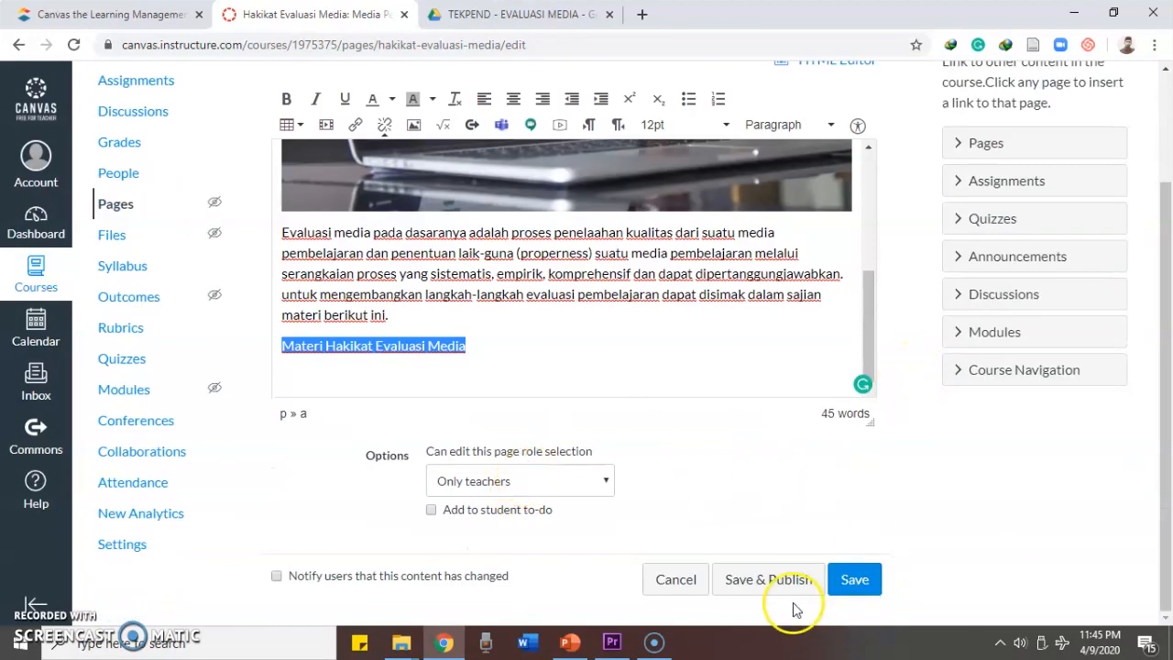
Leave the Hakikat Evaluasi Media editor without saving and open the Pengayaan page in the Evaluasi Media Pembelajaran module
left_click(679, 589)
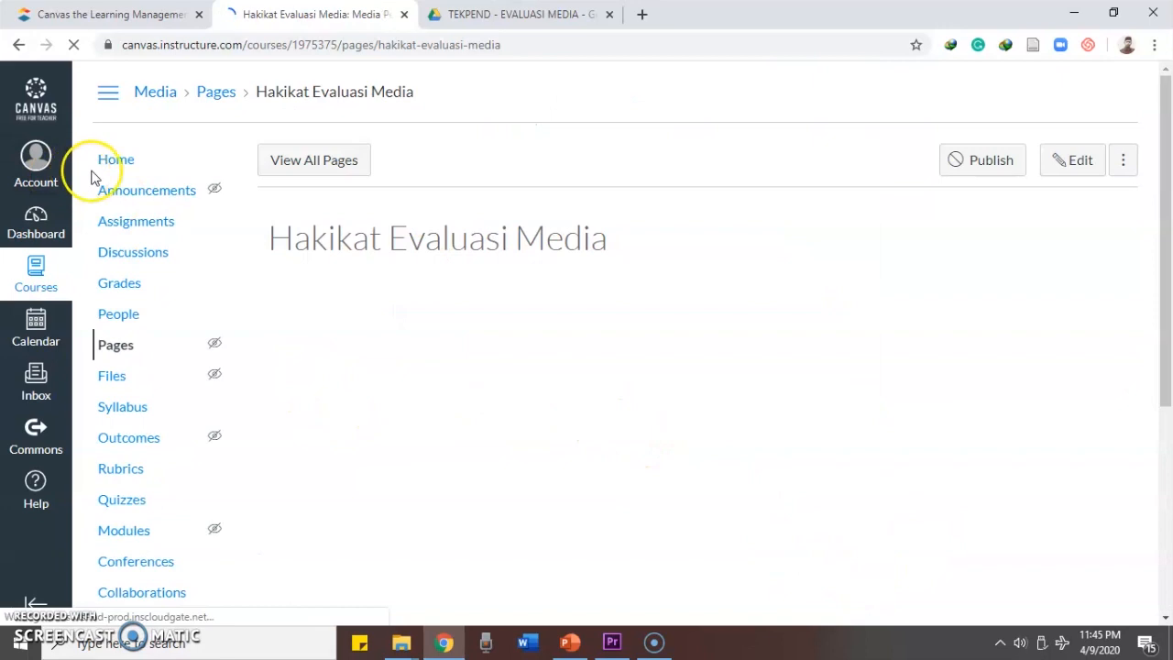
left_click(117, 160)
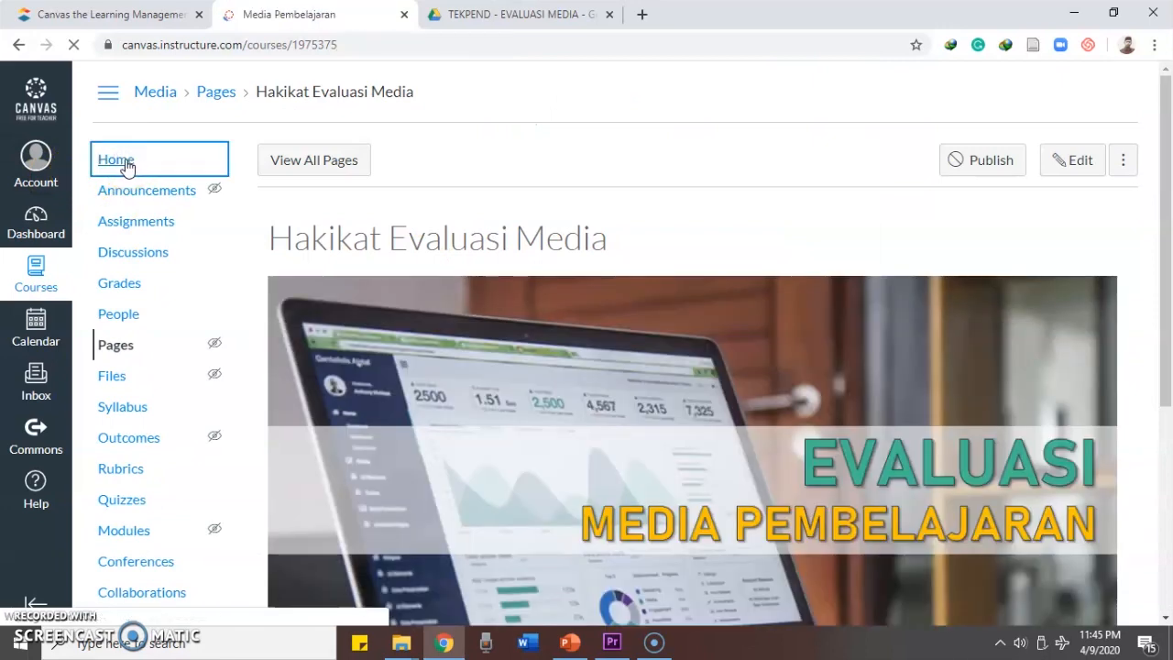
scroll(582, 344, "down", 6)
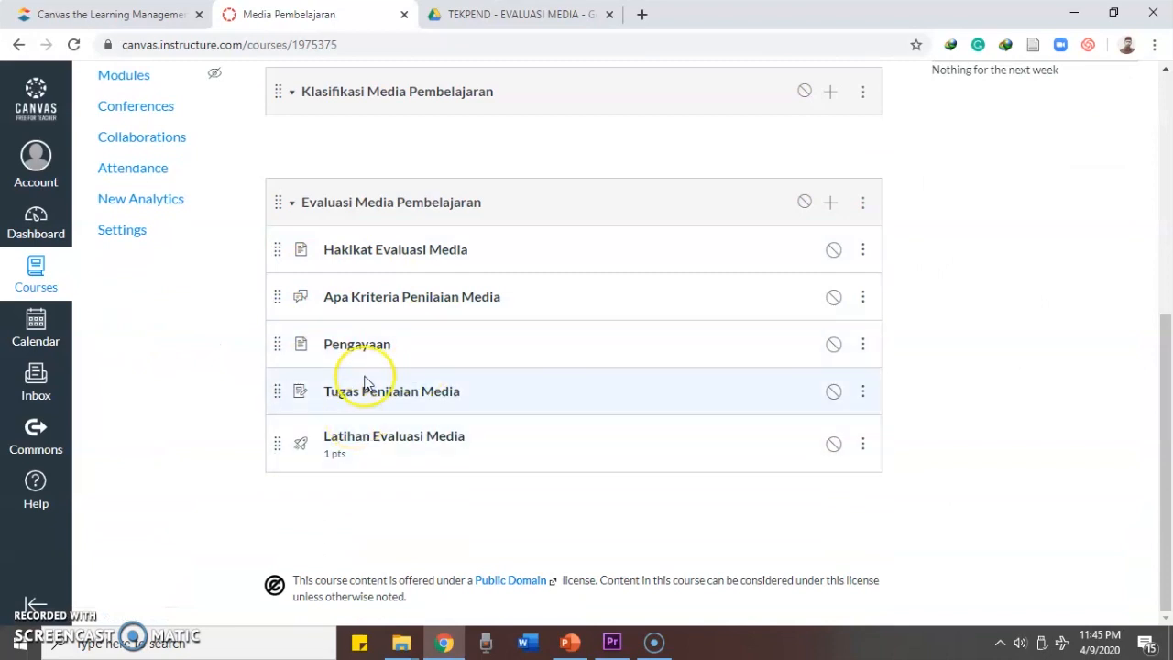
left_click(357, 349)
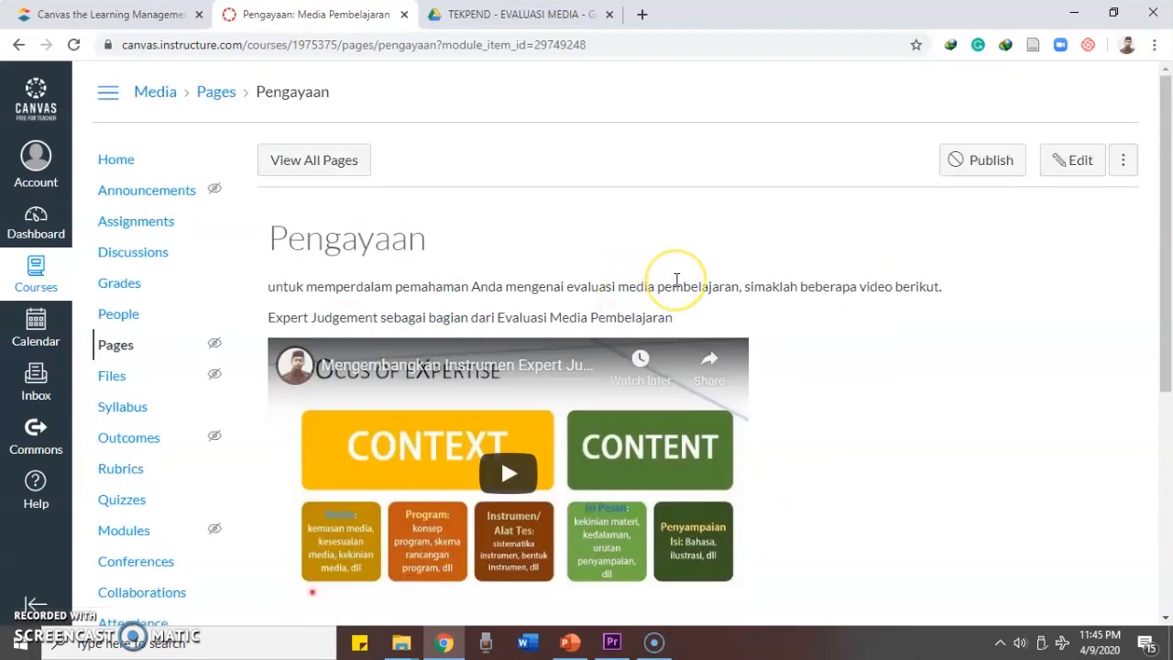
Examine the Pengayaan page's introductory text and its embedded videos on expert judgement and graphic media assessment
scroll(676, 279, "down", 3)
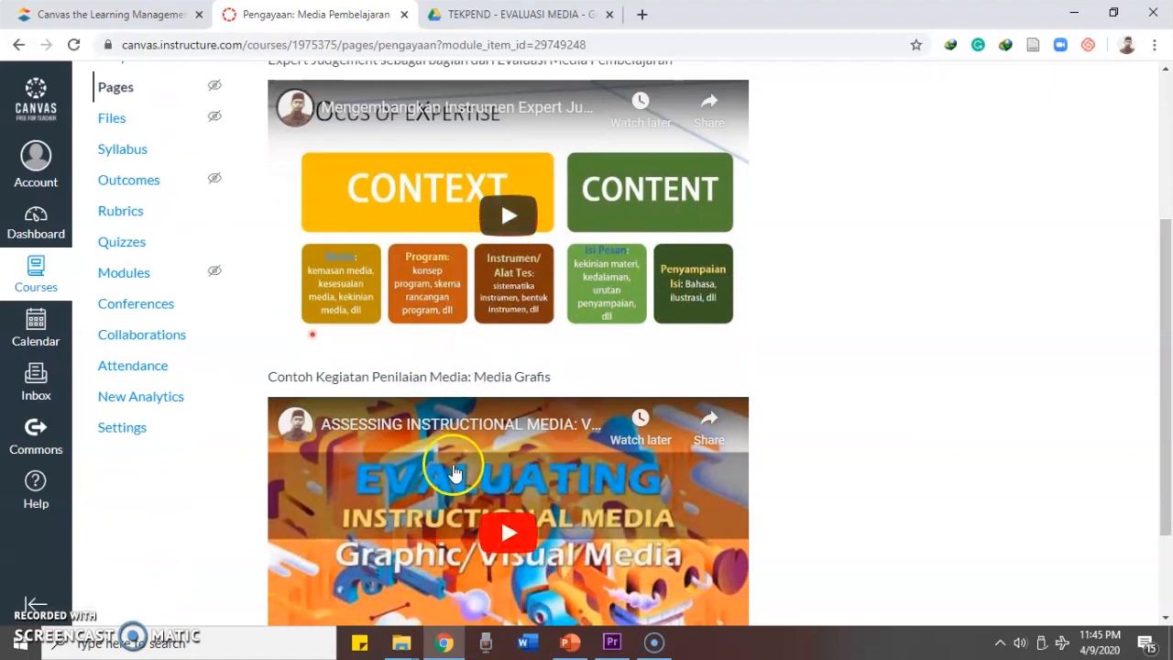
scroll(452, 450, "down", 2)
scroll(442, 237, "up", 5)
scroll(453, 275, "down", 2)
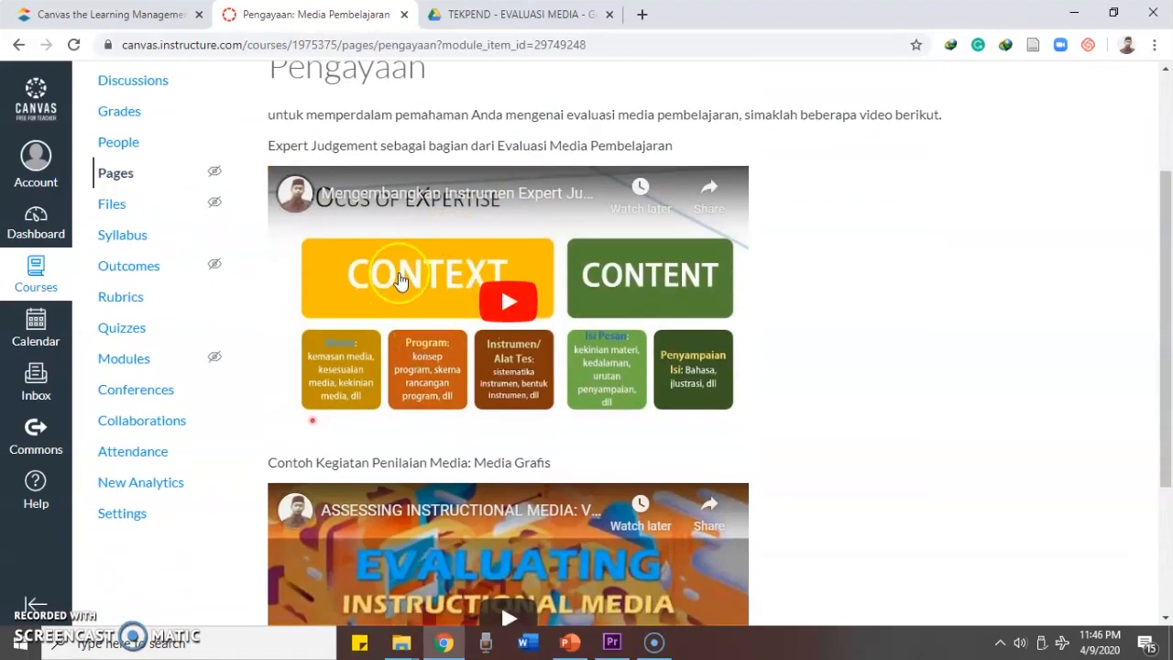
scroll(559, 326, "up", 2)
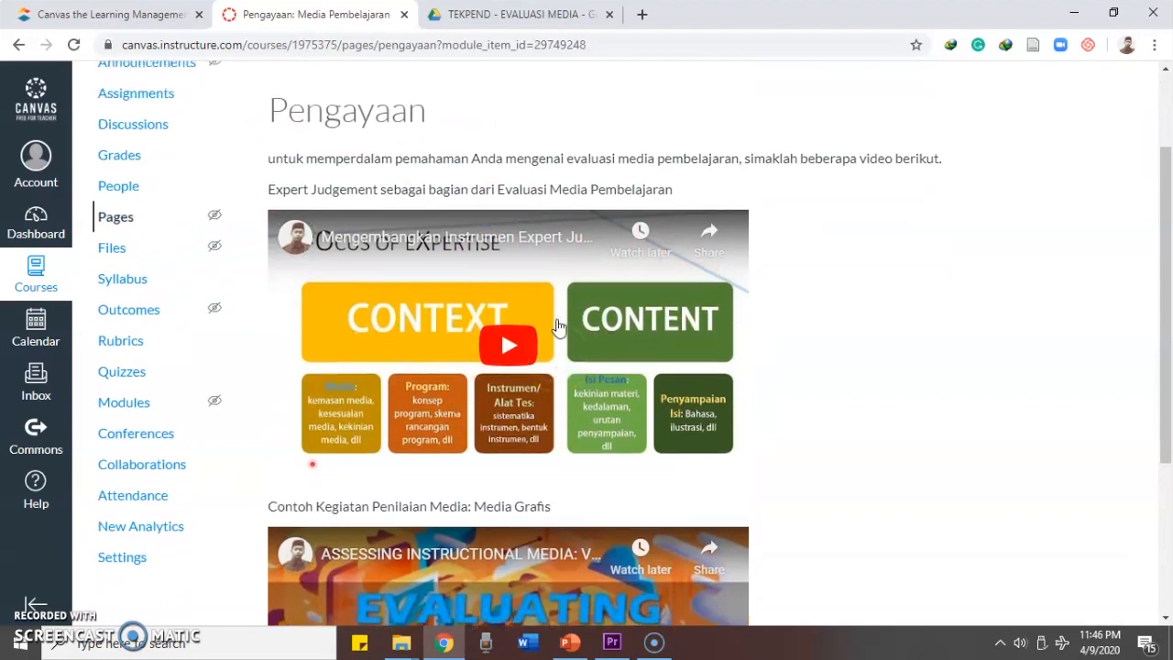
Open the Pengayaan page for editing and inspect the first video's source, dimensions and embed code in the media settings
left_click(1077, 161)
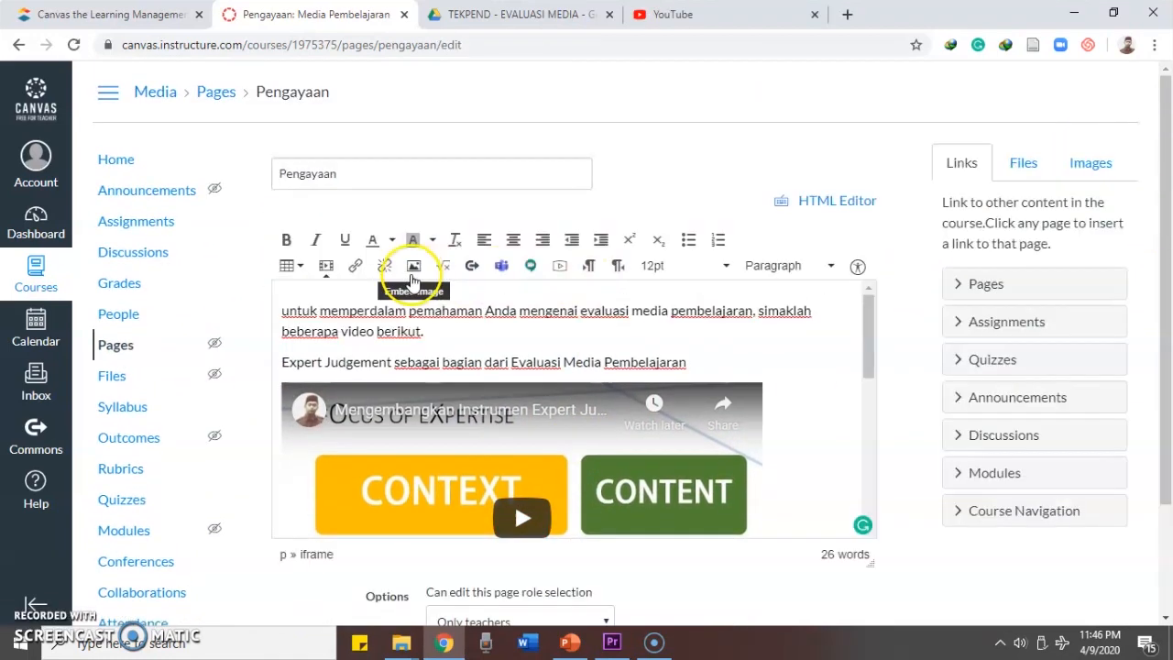
left_click(325, 267)
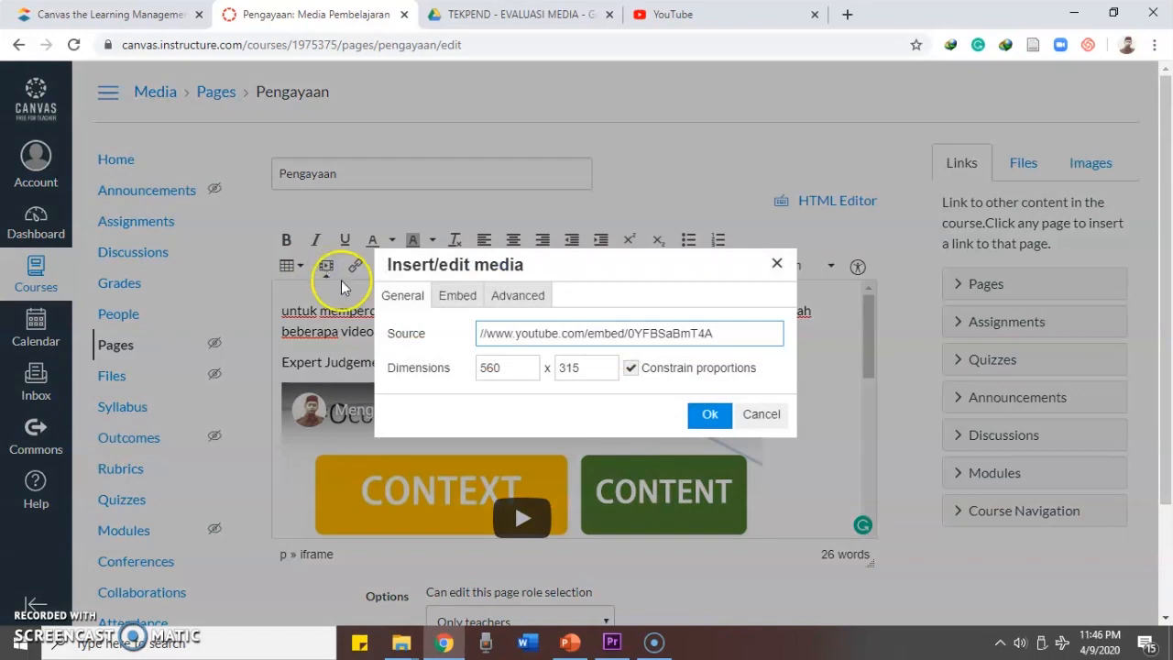
left_click(446, 298)
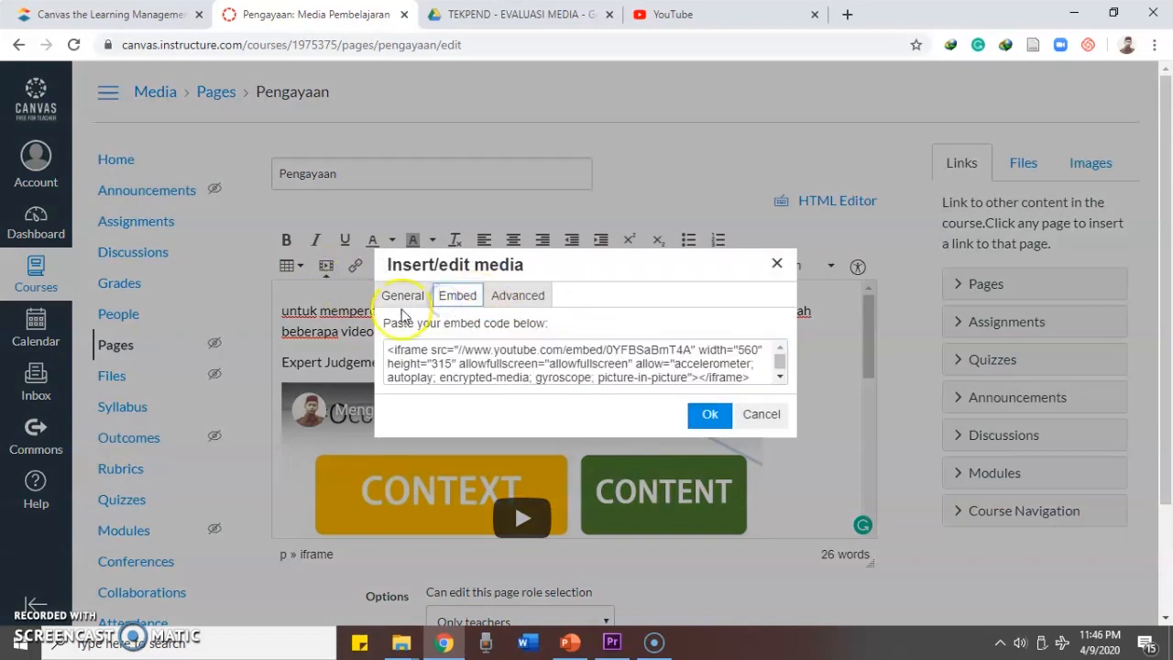
left_click(404, 297)
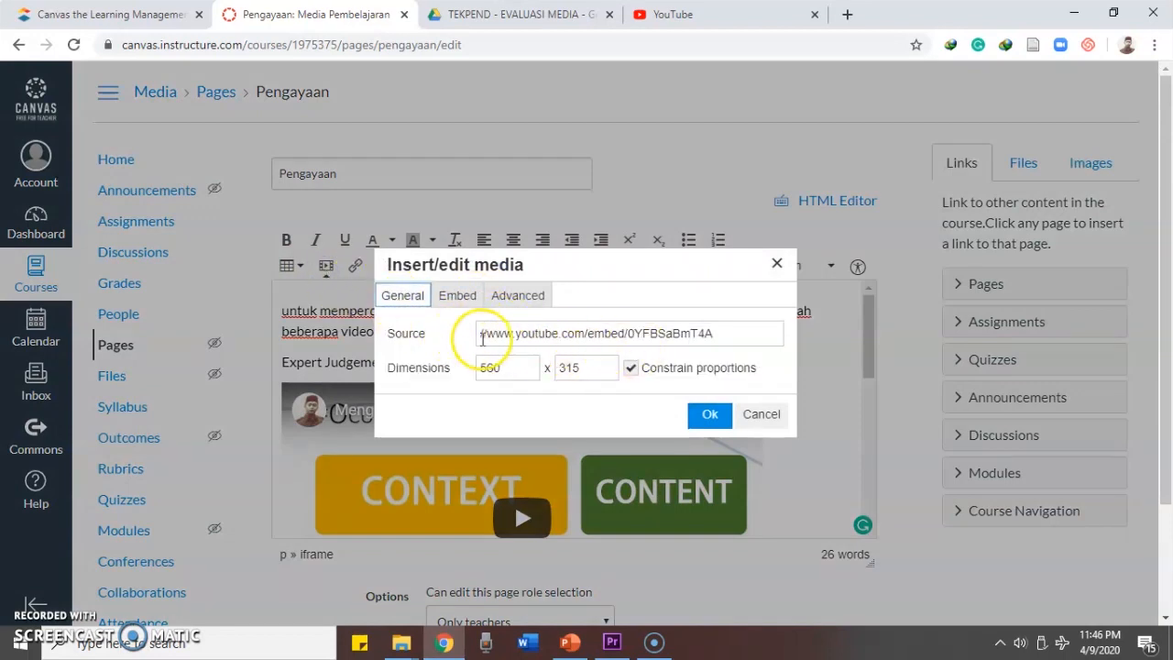
left_click(463, 298)
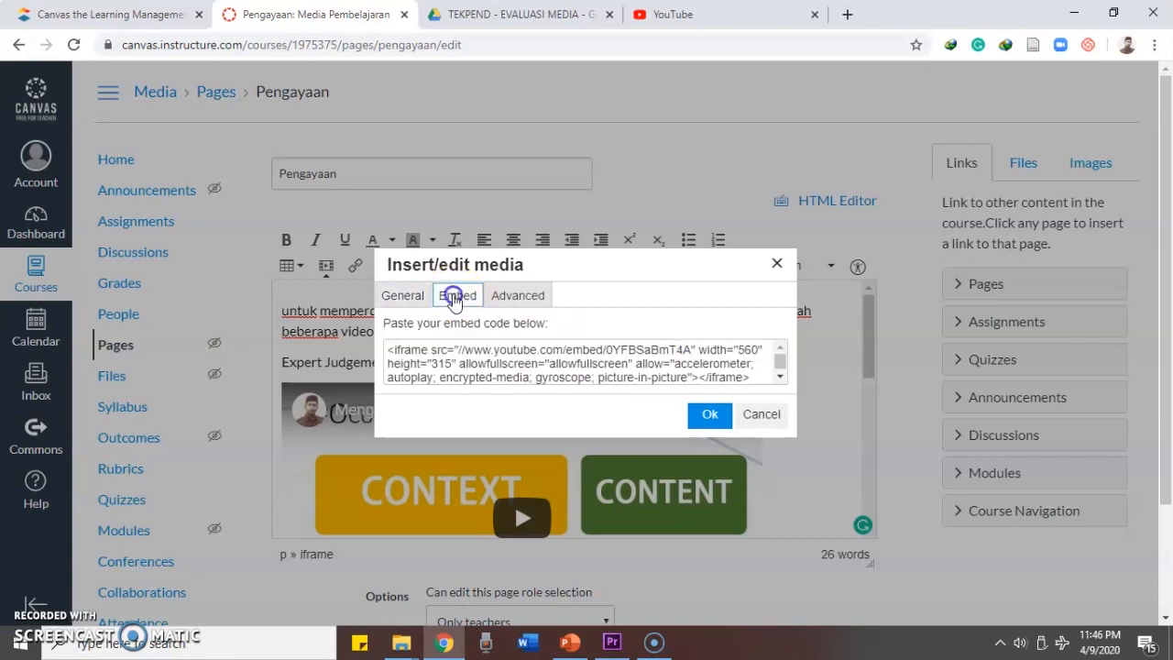
Switch to YouTube, open the video ASSESSING INSTRUCTIONAL MEDIA: VISUAL/GRAPHIC MEDIA and copy its embed code
left_click(640, 11)
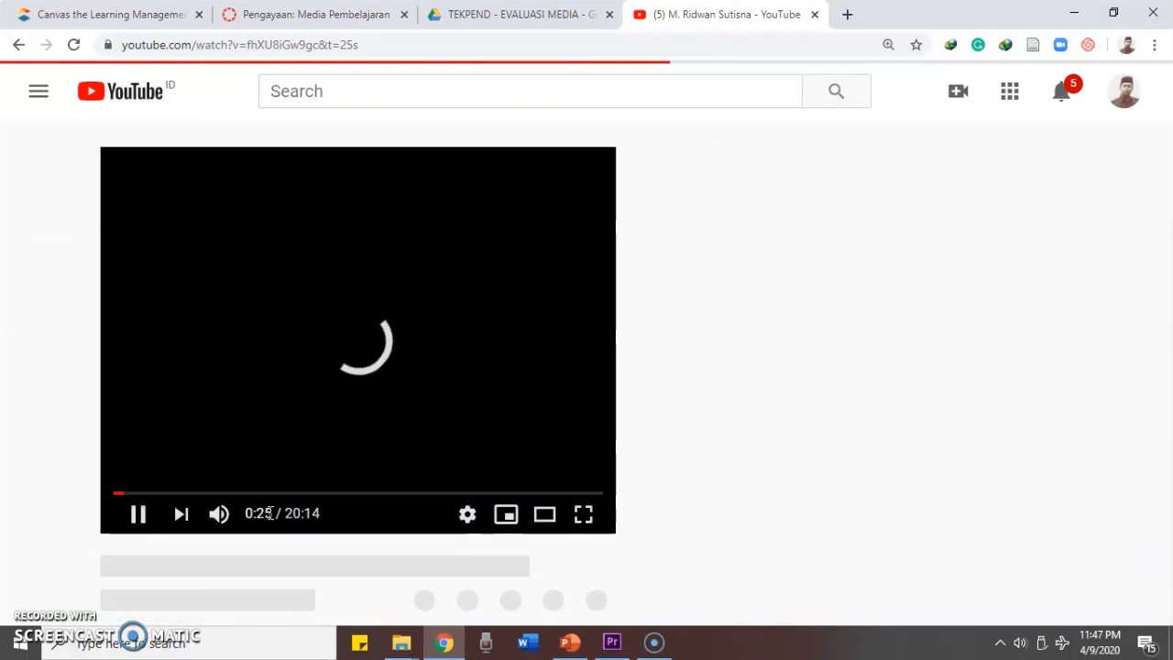
left_click(272, 440)
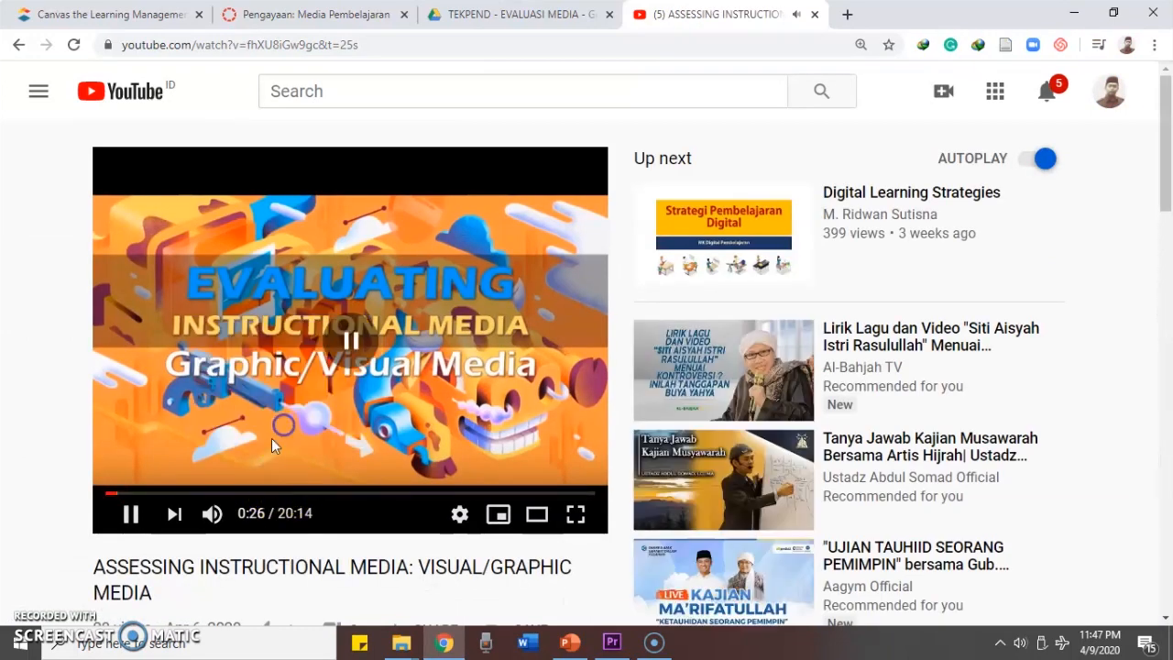
scroll(269, 443, "down", 3)
left_click(419, 380)
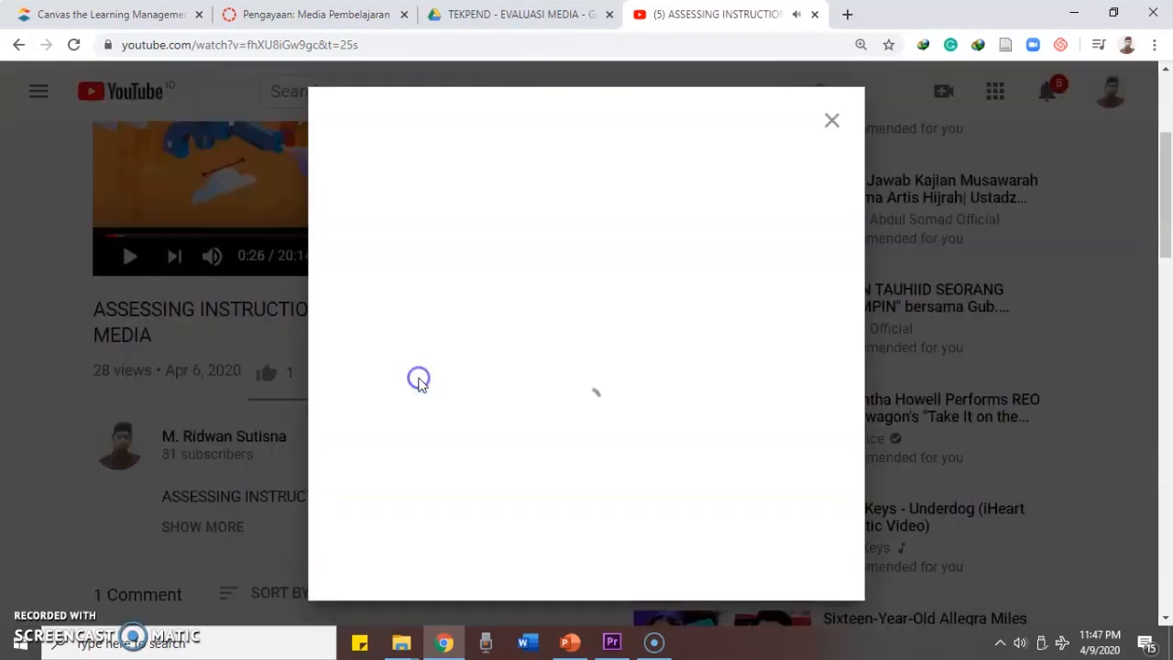
left_click(368, 303)
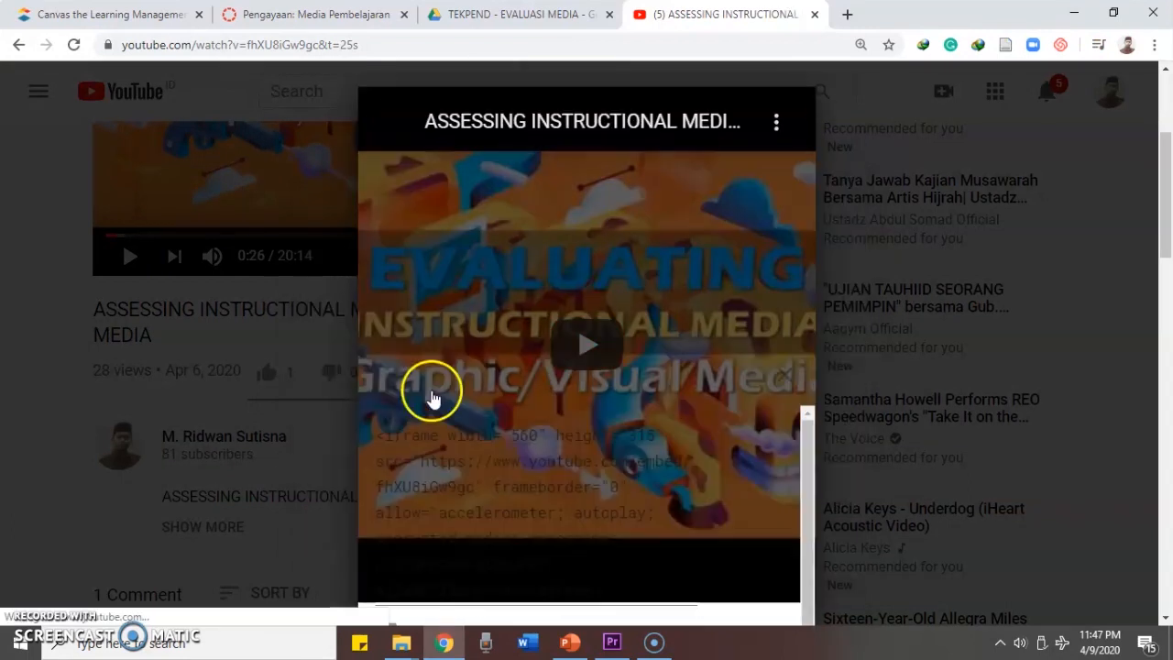
scroll(707, 524, "down", 5)
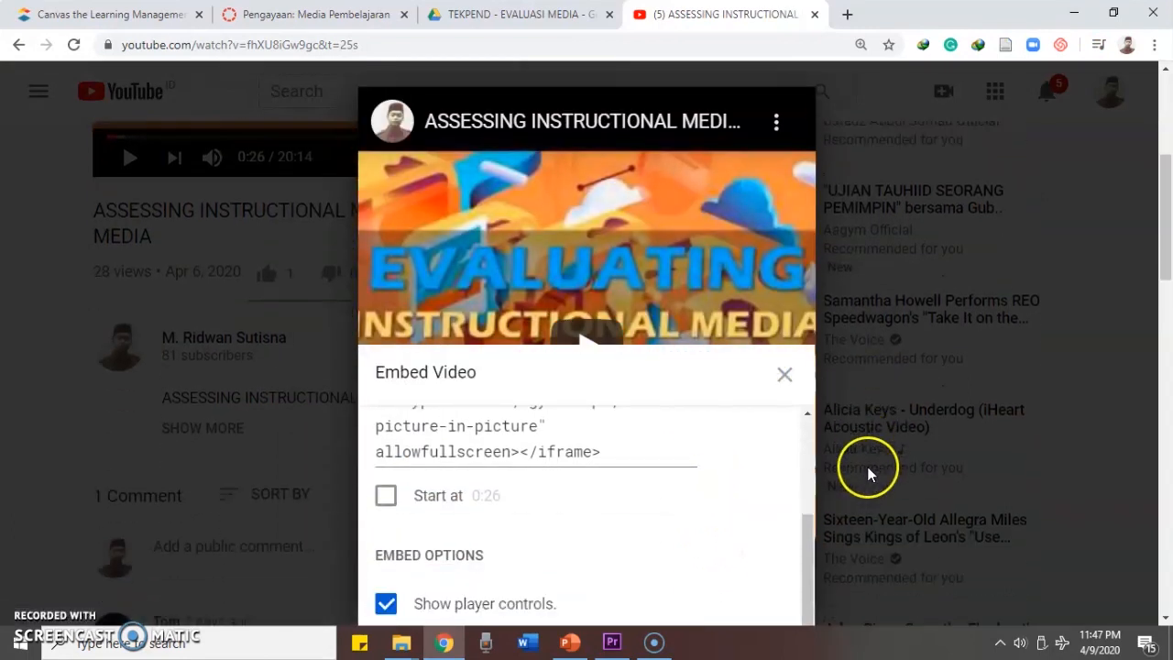
scroll(867, 466, "down", 2)
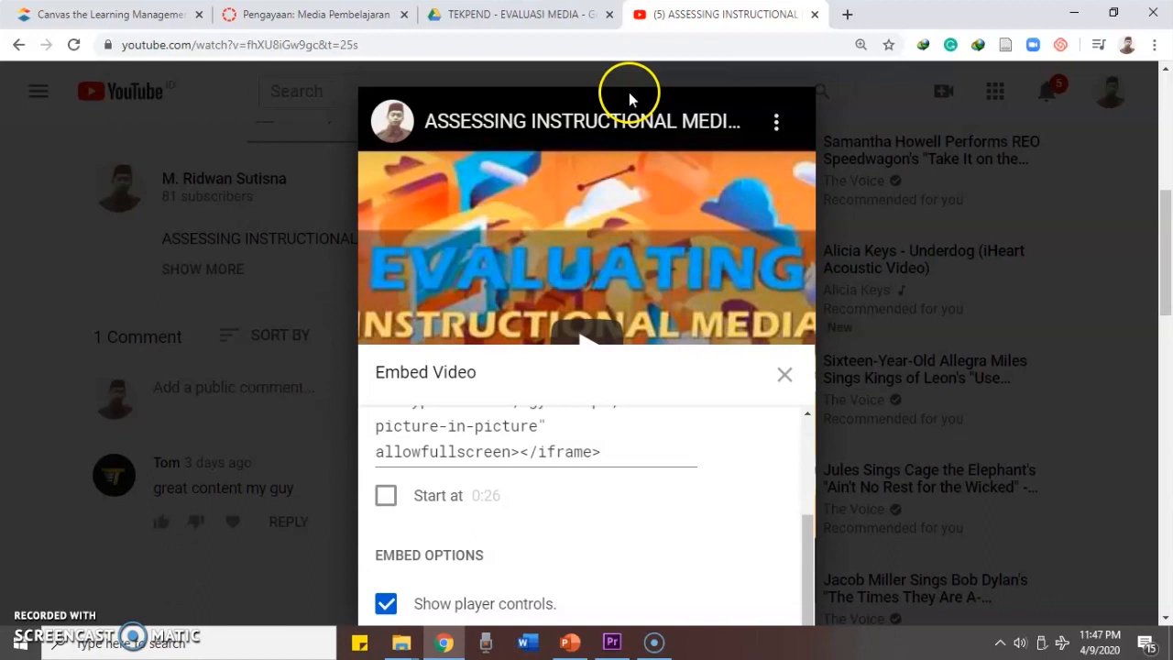
key("ctrl+minus")
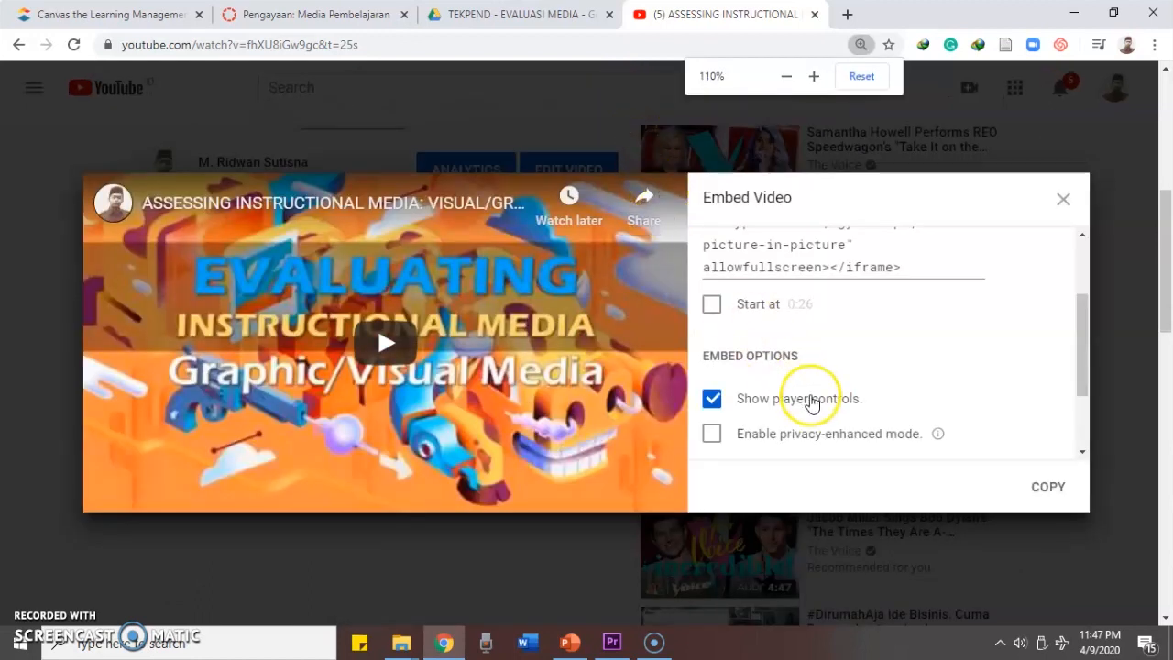
left_click(1044, 482)
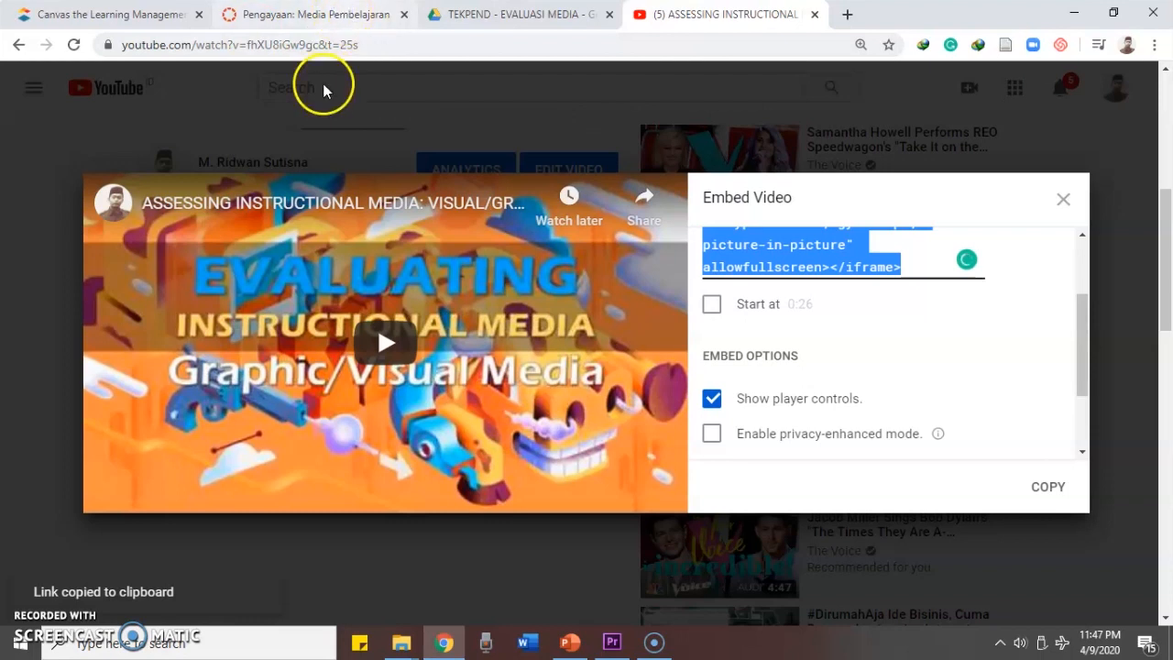
Return to the Pengayaan page in Canvas, close the media settings without applying changes, and save the page
left_click(303, 14)
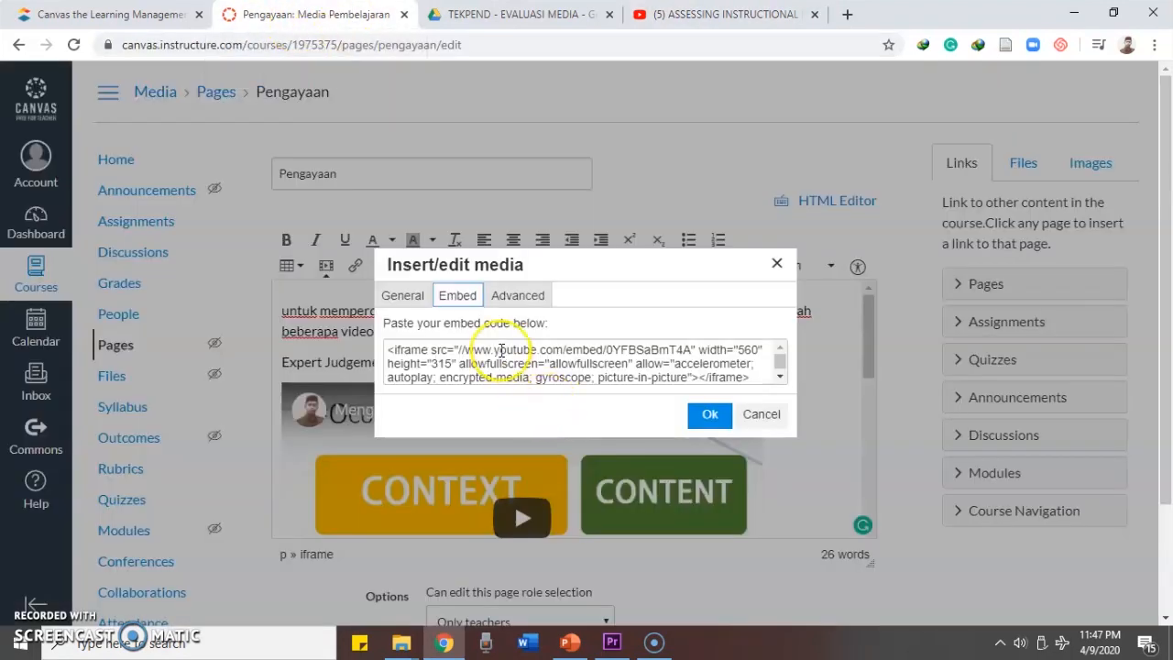
left_click(769, 417)
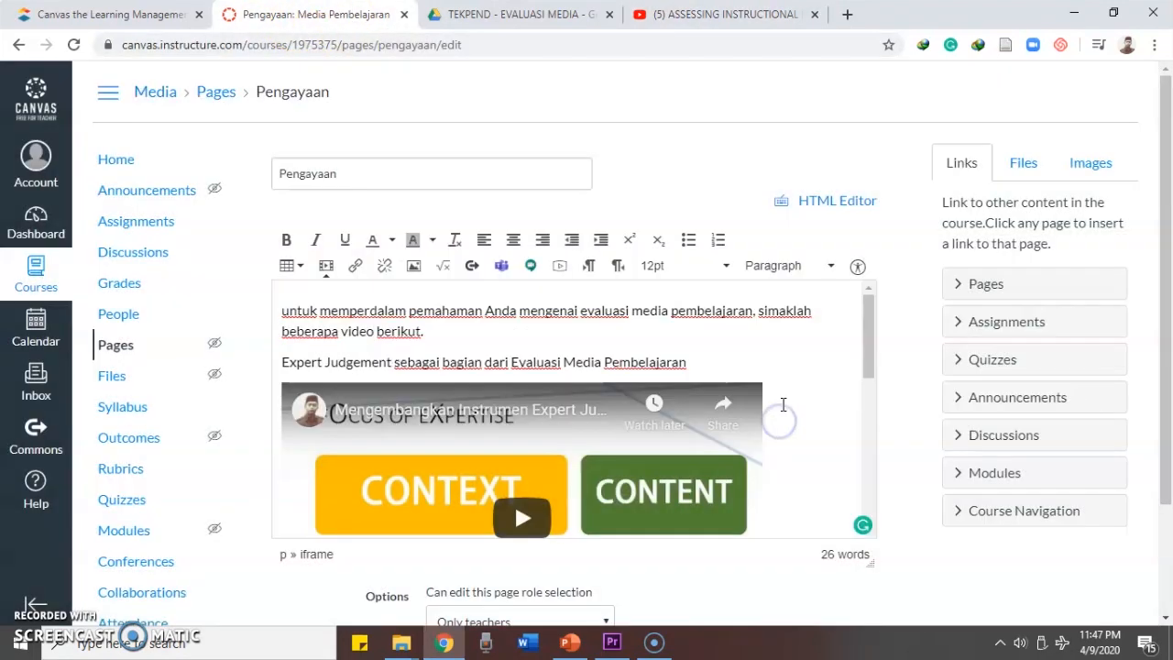
scroll(752, 406, "down", 5)
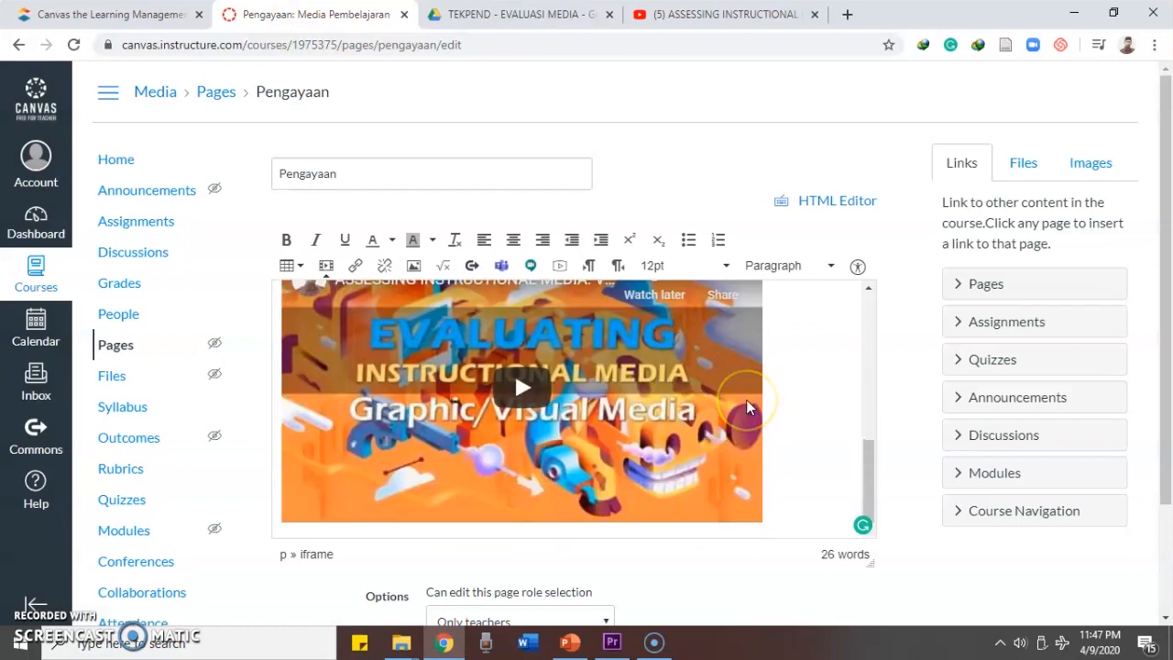
scroll(832, 383, "down", 3)
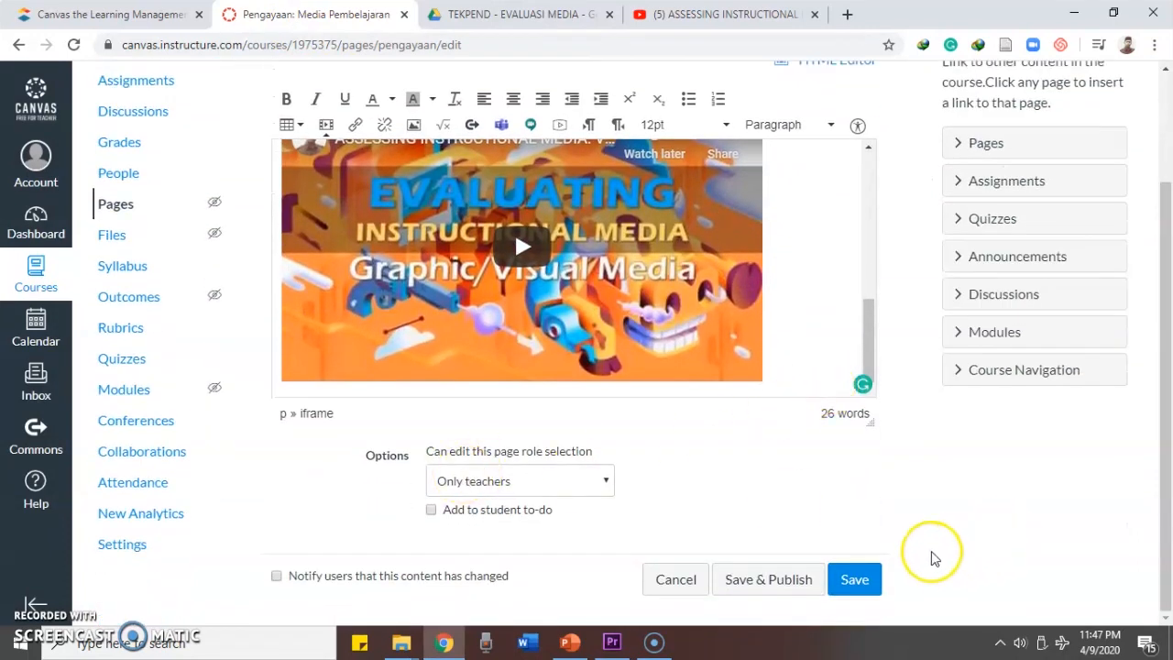
left_click(866, 579)
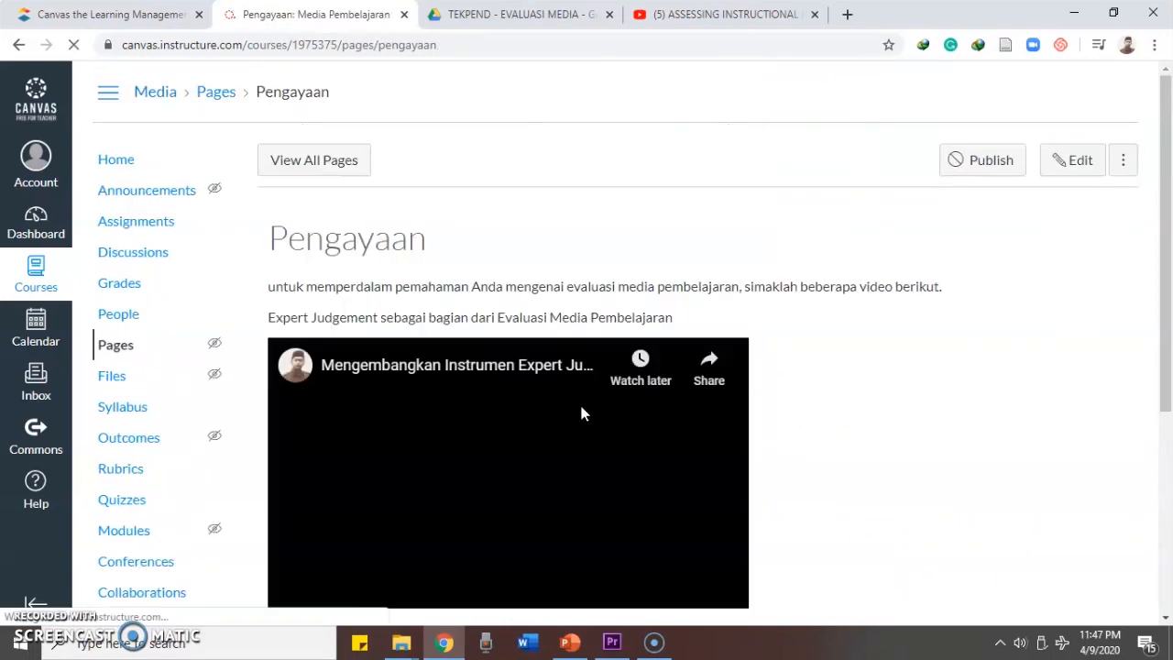
Return to the course home and open the Tugas Penilaian Media assignment in the Evaluasi Media Pembelajaran module
left_click(121, 165)
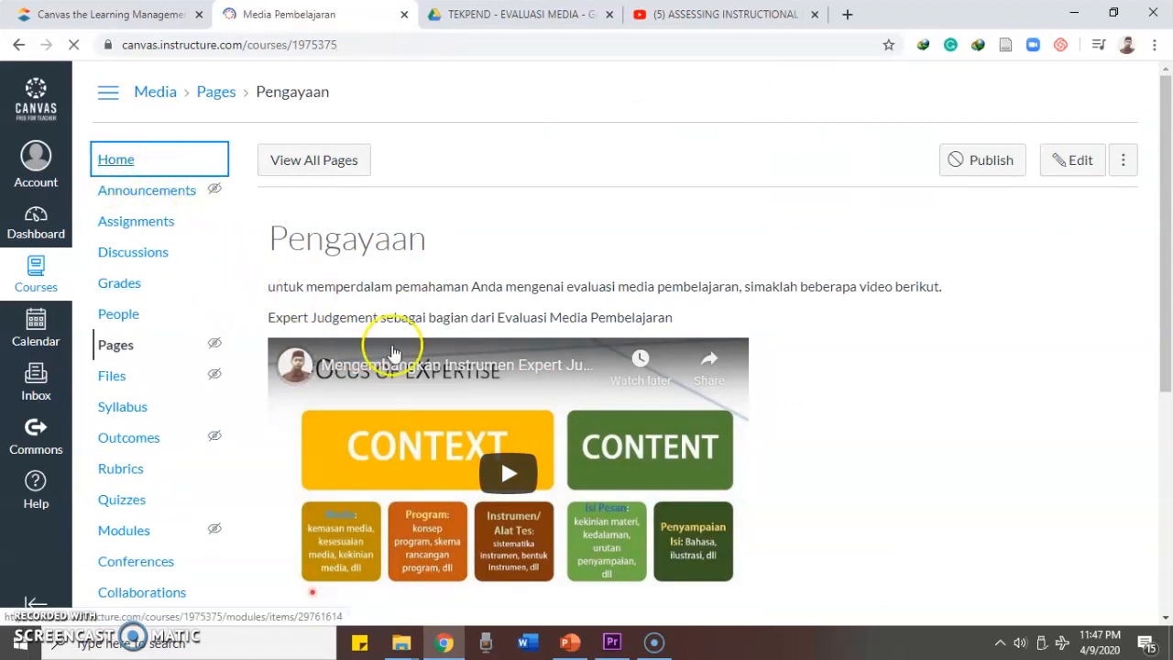
scroll(390, 339, "down", 1)
scroll(388, 367, "down", 4)
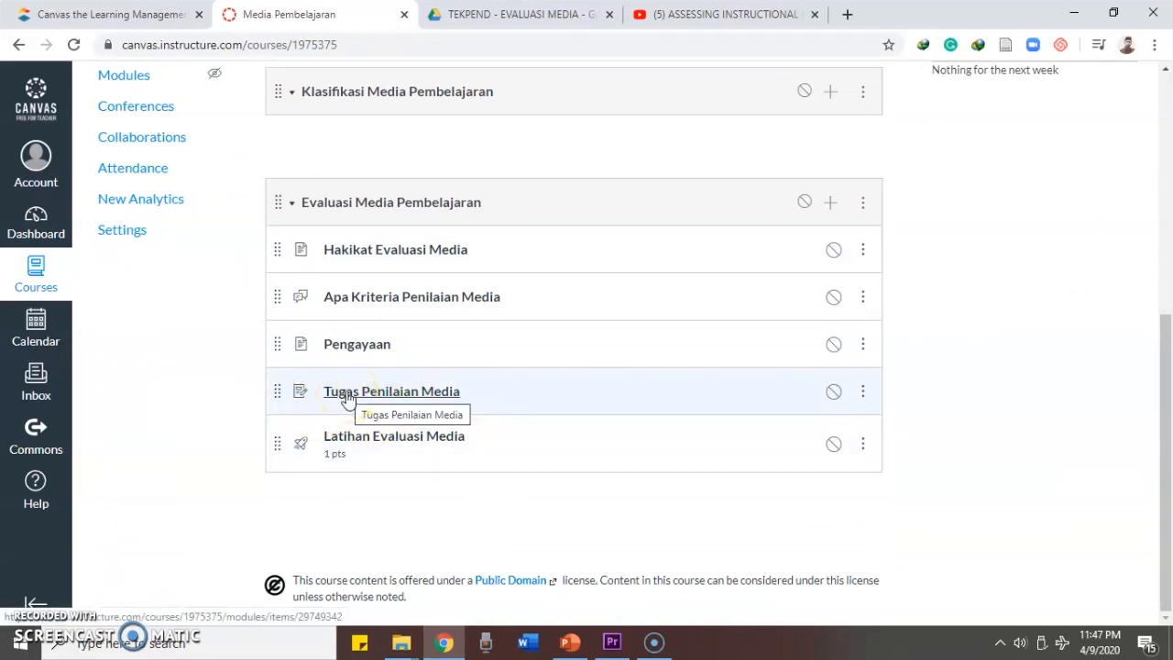
left_click(395, 394)
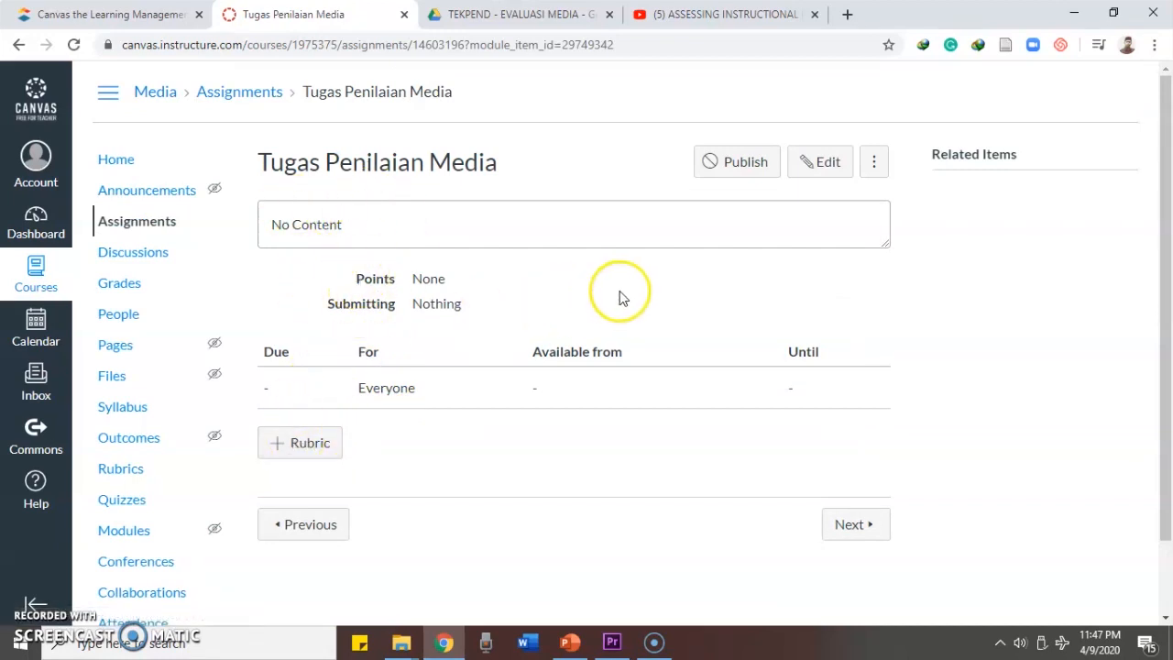
left_click(317, 220)
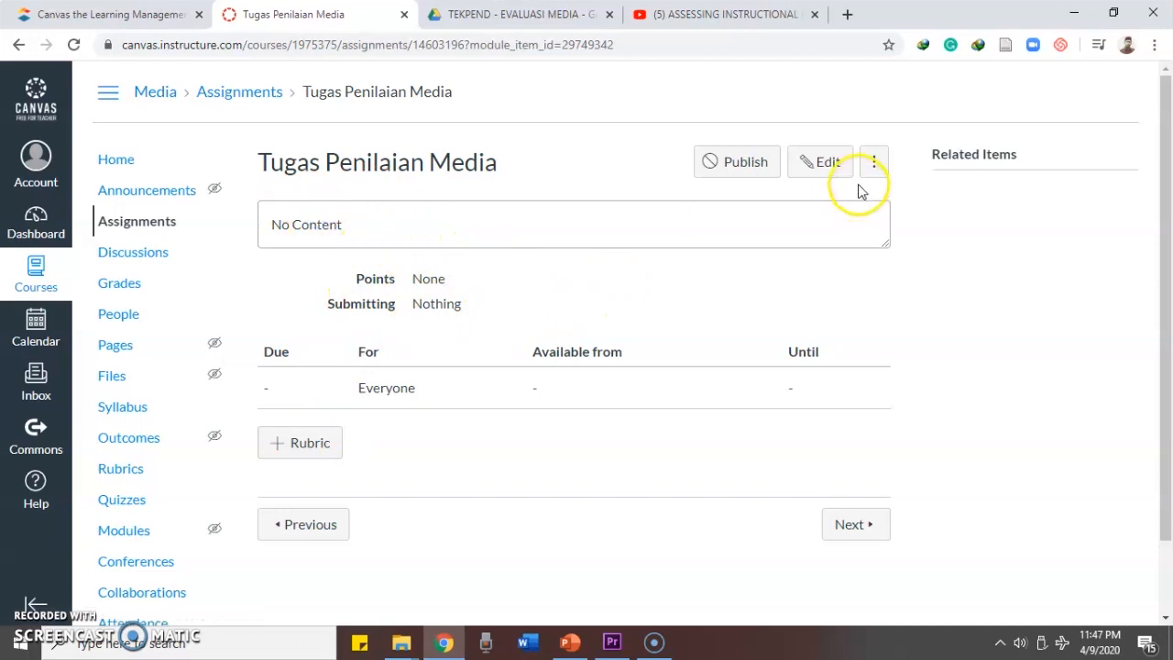
Open the Tugas Penilaian Media assignment for editing and enter the description "Nilailah media yang aada disekitar anda menggunakan format terlampir"
left_click(821, 162)
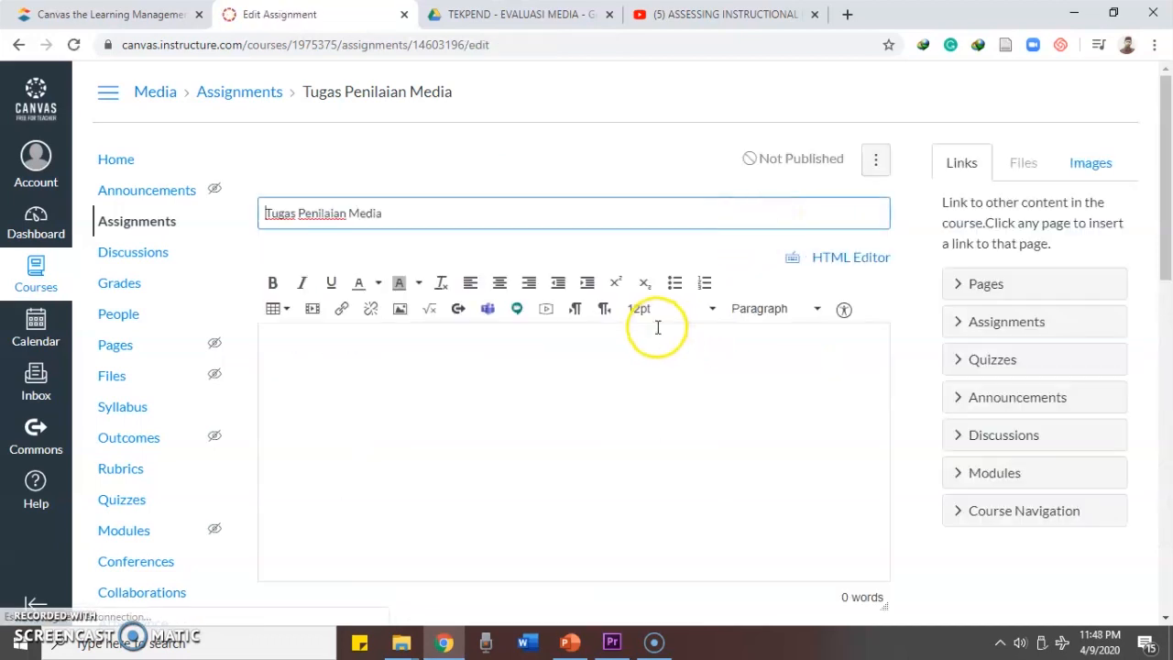
left_click(355, 371)
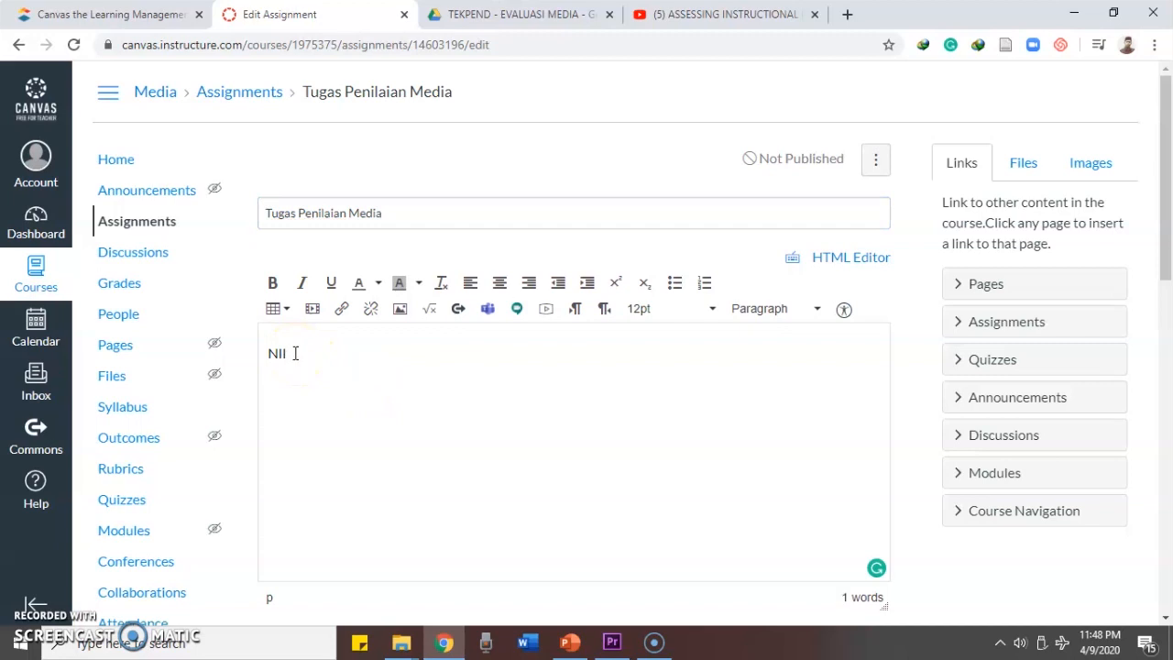
type("Ni")
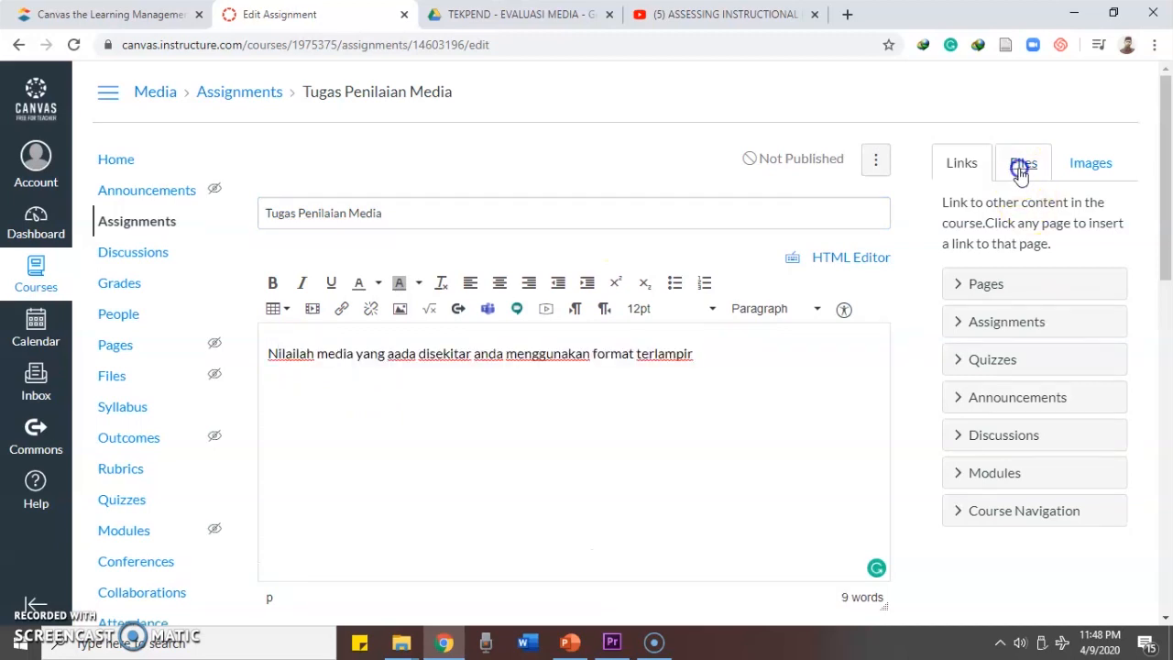
Upload RESUME PENILAIAN MEDIA - GRAFIS.docx to the course files from the assignment editor
left_click(1023, 165)
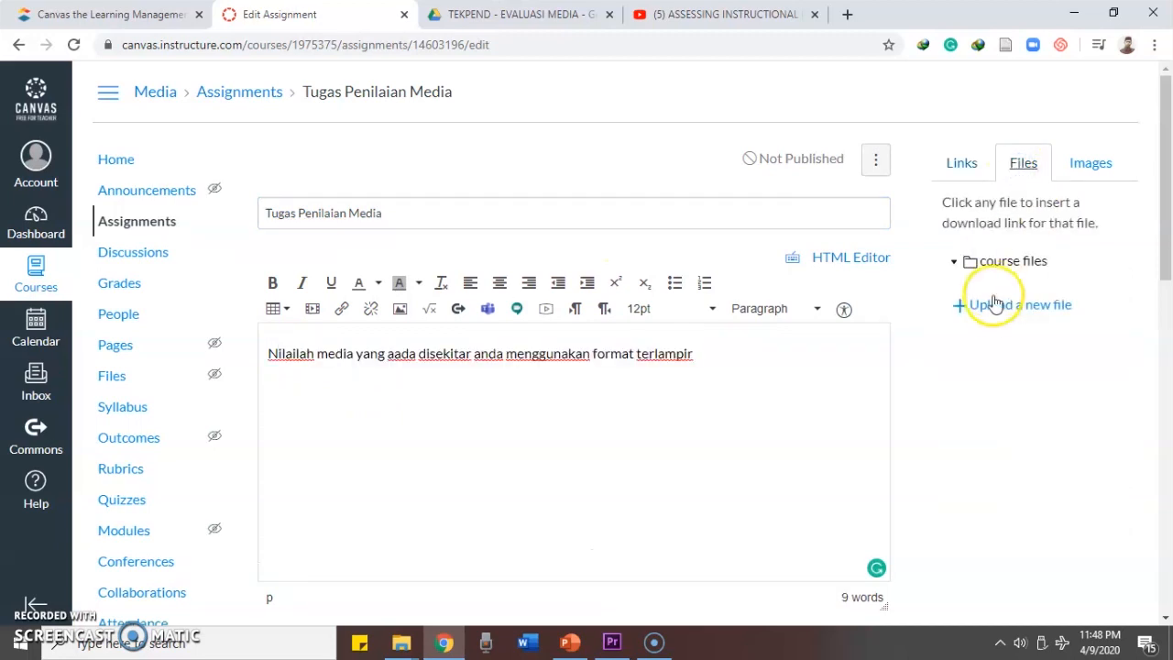
left_click(994, 305)
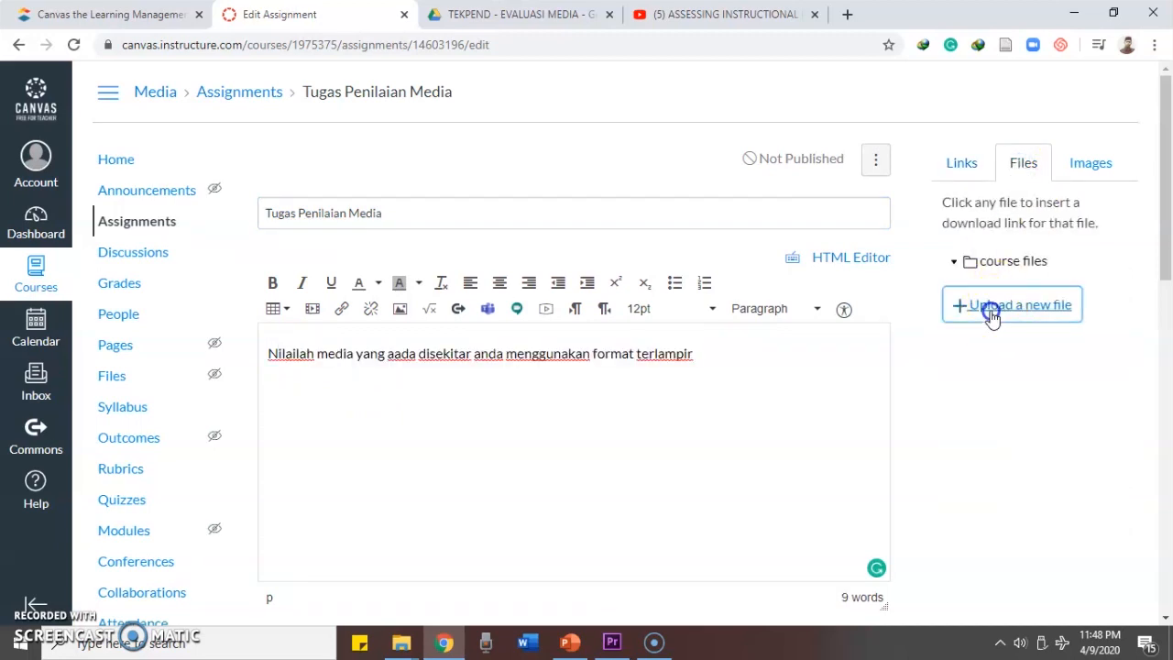
left_click(997, 358)
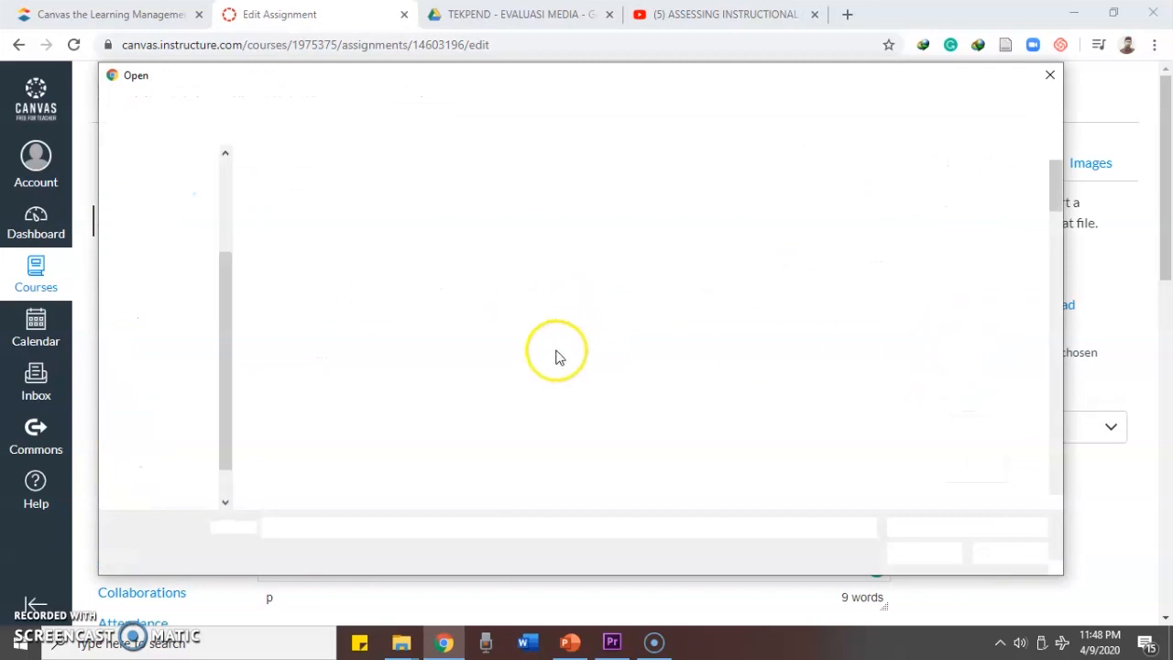
left_click(360, 308)
double_click(360, 311)
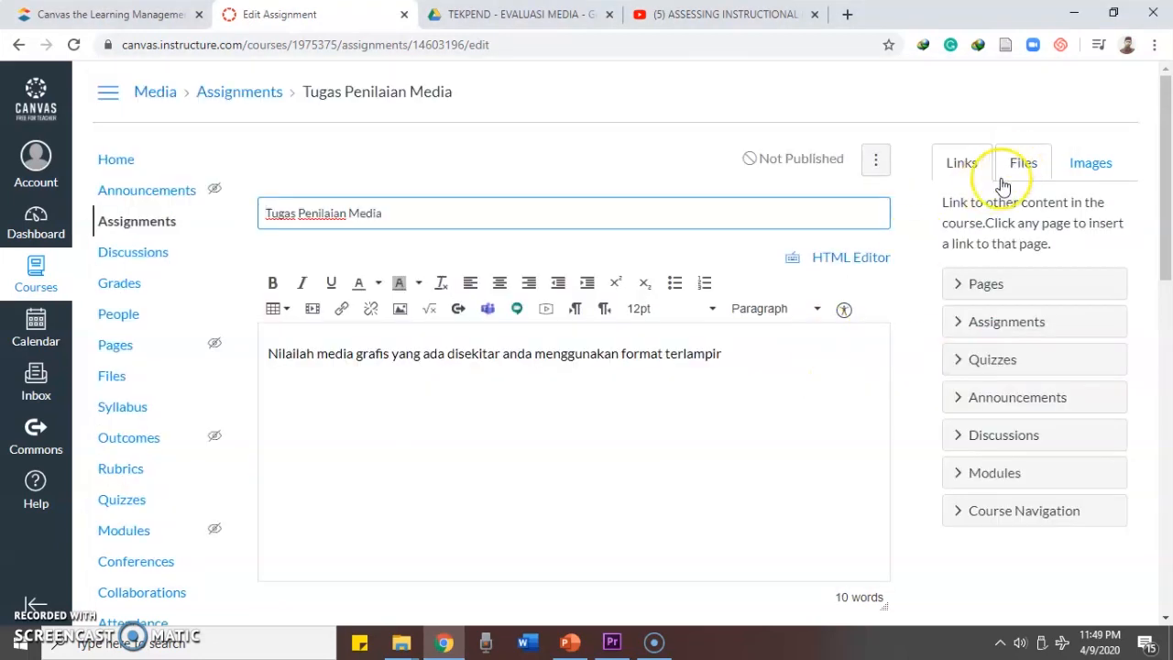
Link the words "format terlampir" in the description to RESUME PENILAIAN MEDIA - GRAFIS.docx and save the assignment
left_click_drag(620, 357, 713, 358)
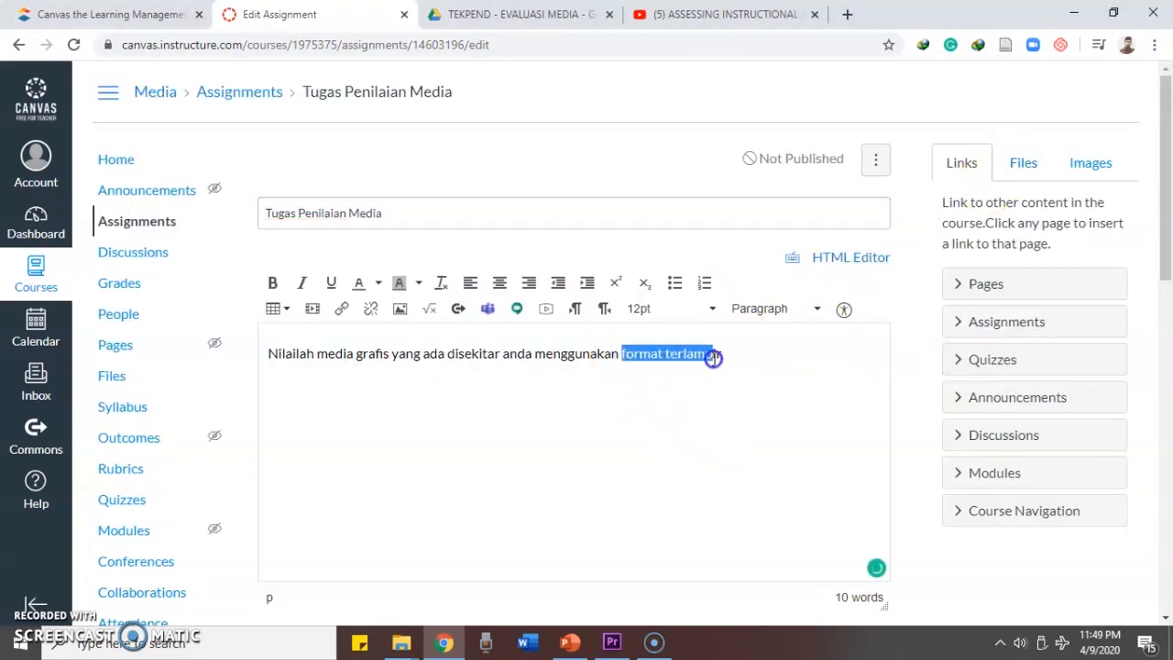
left_click(1022, 165)
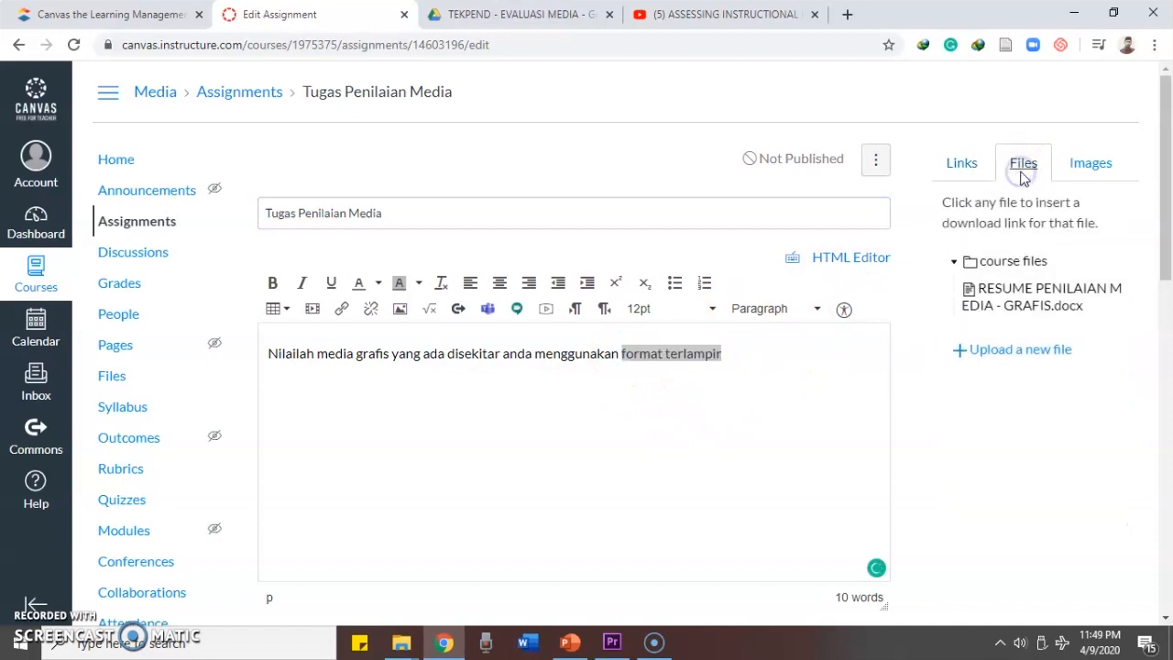
left_click(1034, 305)
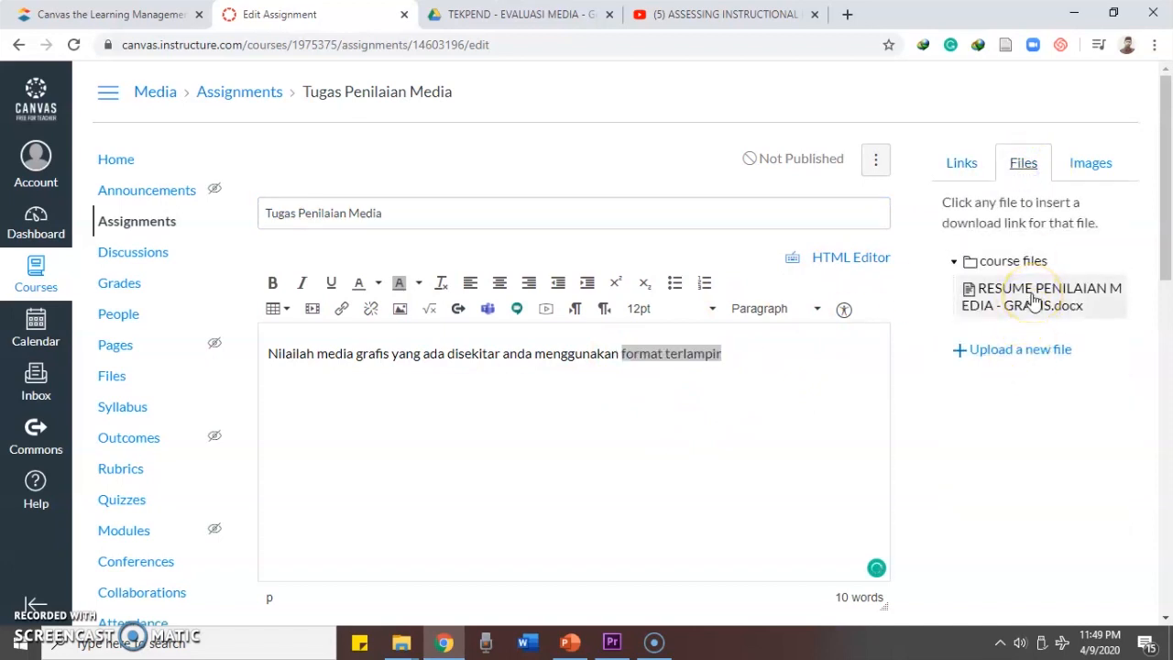
left_click(1033, 300)
left_click(741, 410)
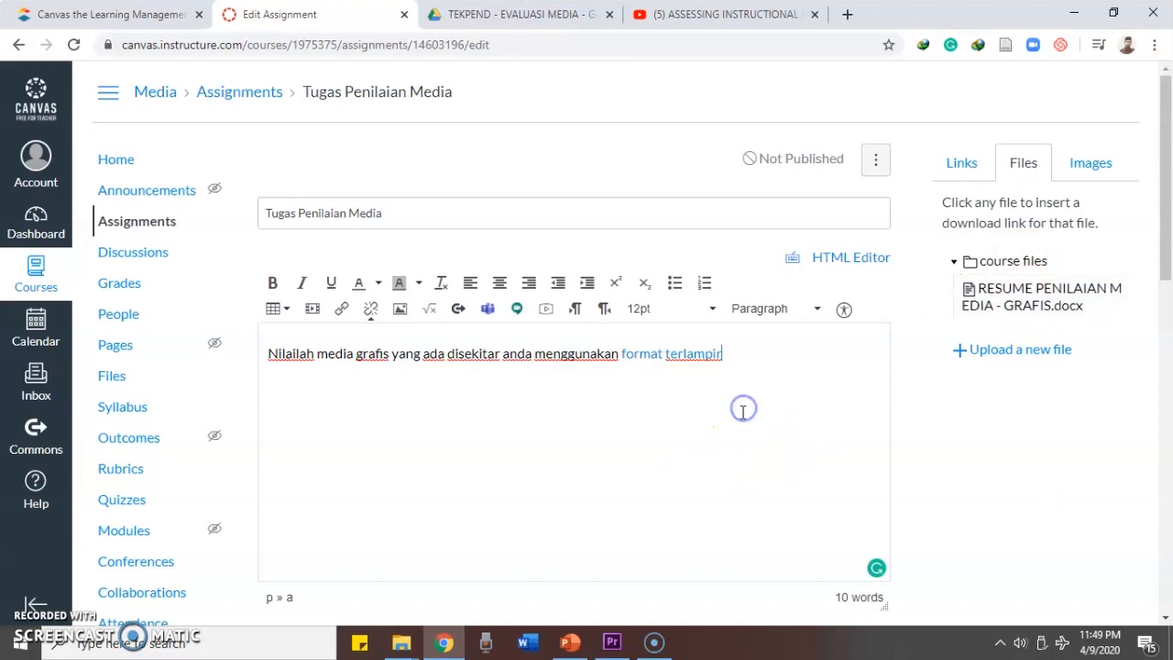
scroll(723, 403, "down", 10)
left_click(854, 551)
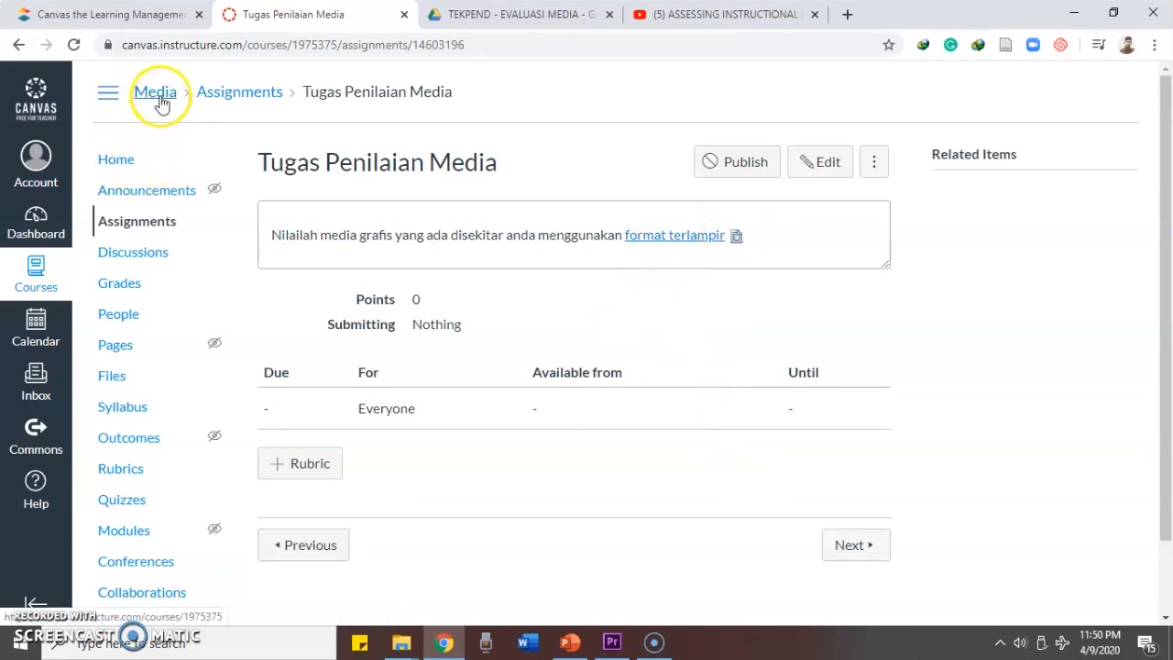
Return to the course home and open the Latihan Evaluasi Media quiz in the Evaluasi Media Pembelajaran module for editing
left_click(116, 159)
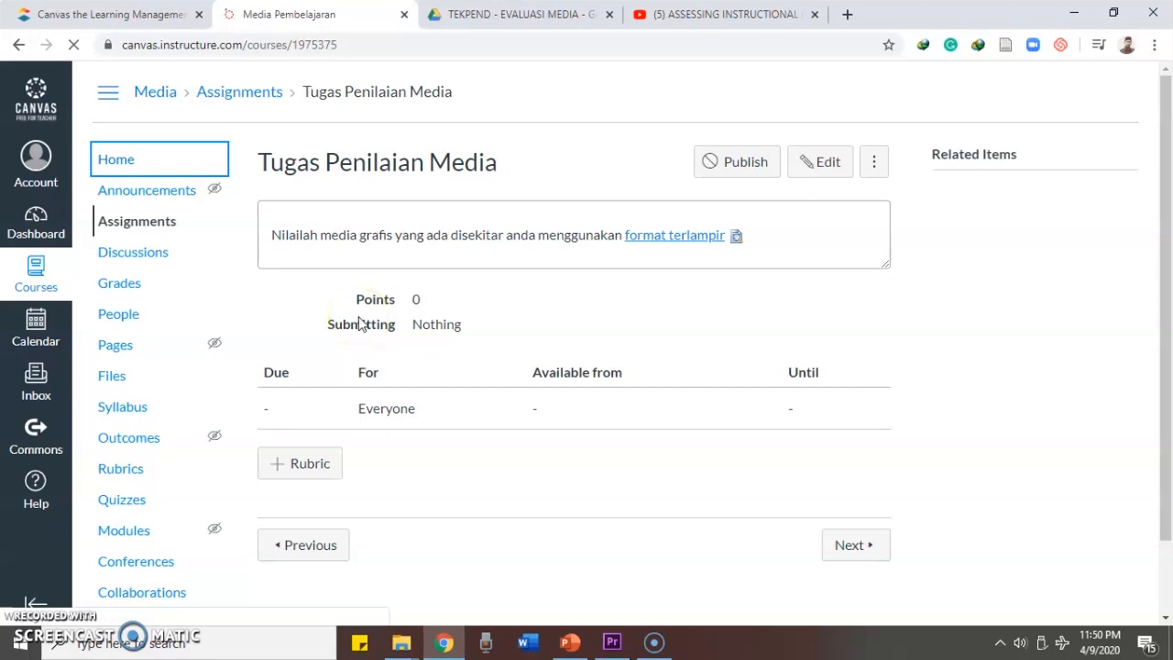
scroll(359, 317, "down", 5)
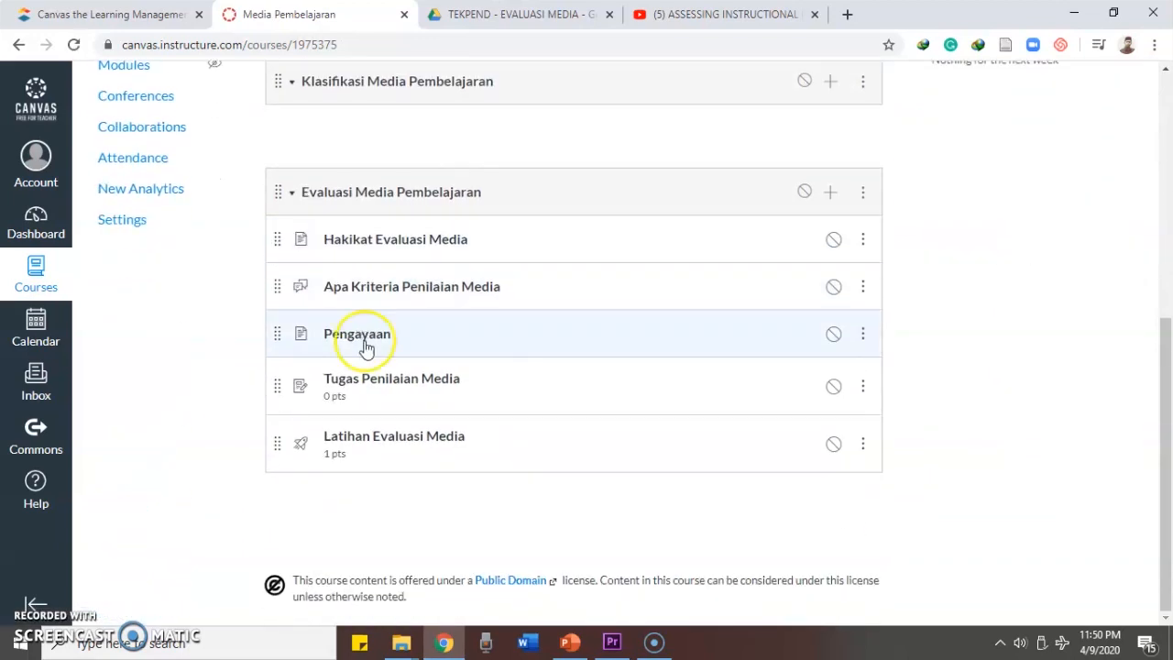
left_click(436, 447)
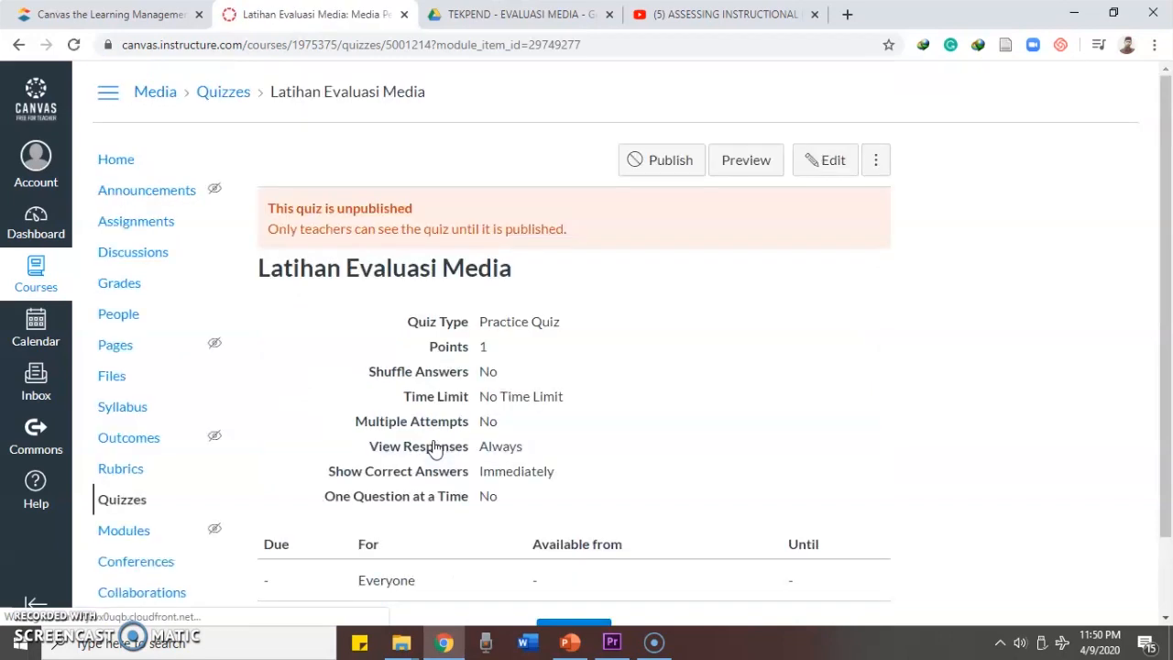
scroll(559, 375, "down", 1)
scroll(641, 294, "up", 1)
left_click(813, 162)
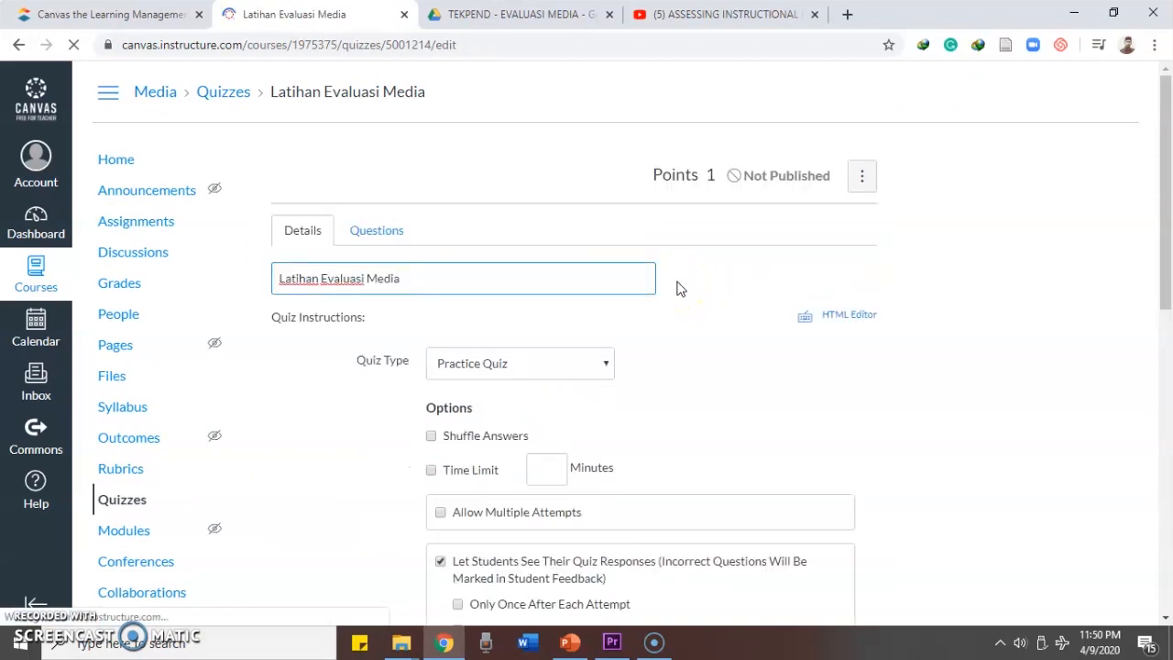
Examine the question list and the detail settings of the Latihan Evaluasi Media quiz
left_click(389, 239)
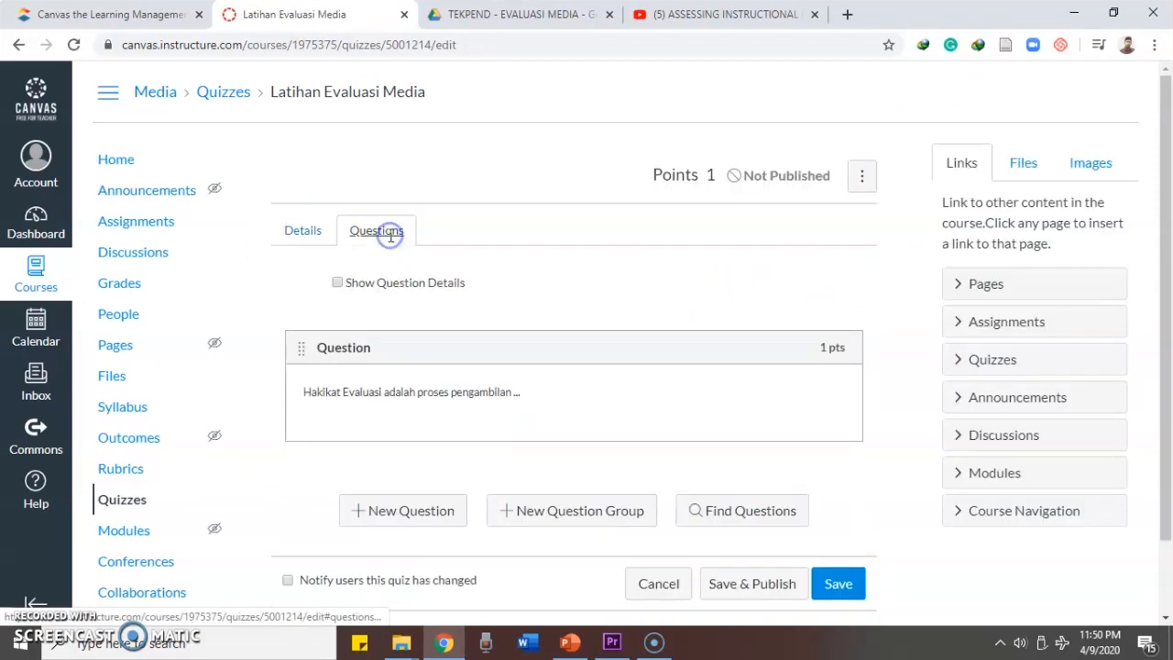
left_click(312, 240)
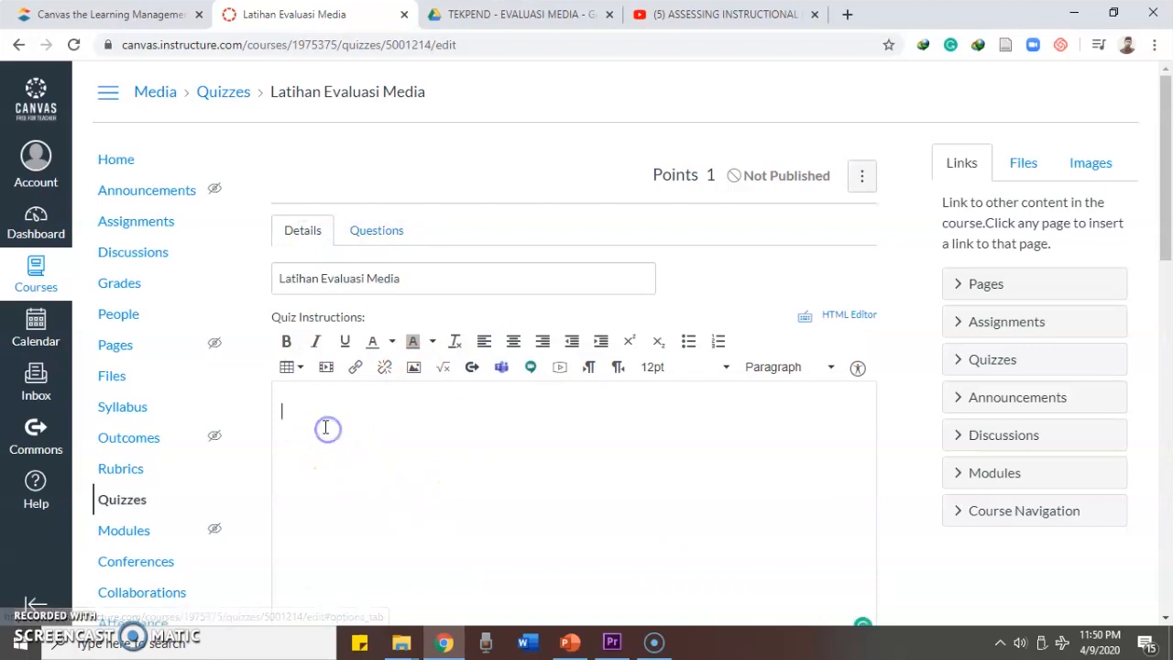
scroll(327, 426, "down", 4)
scroll(385, 316, "up", 4)
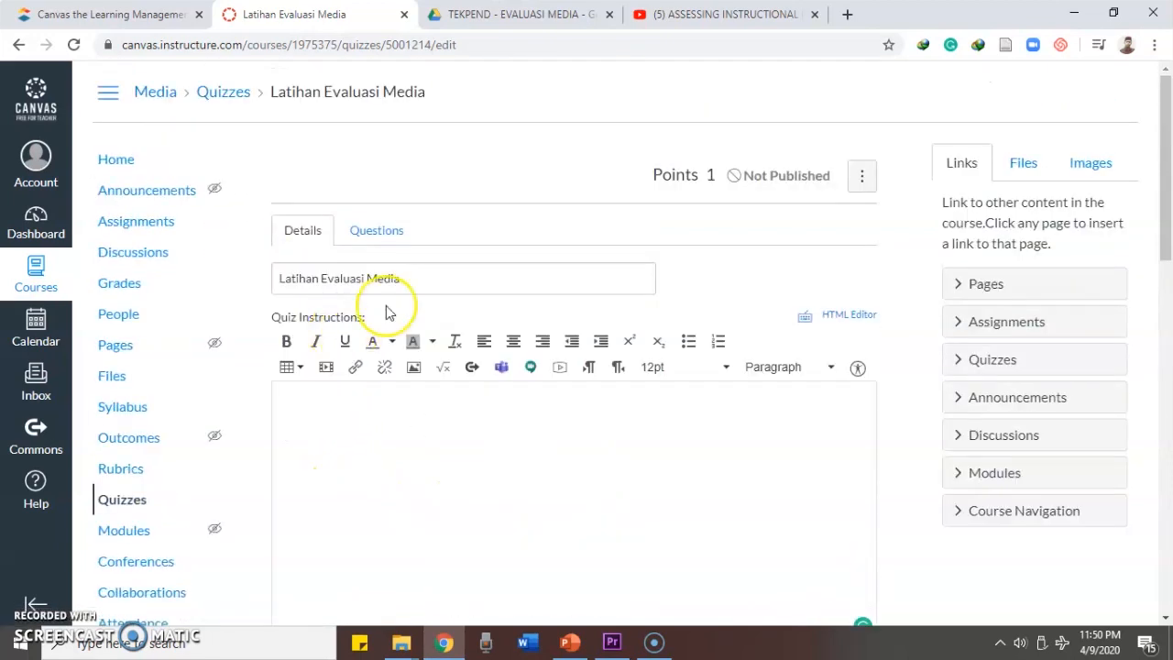
left_click(381, 230)
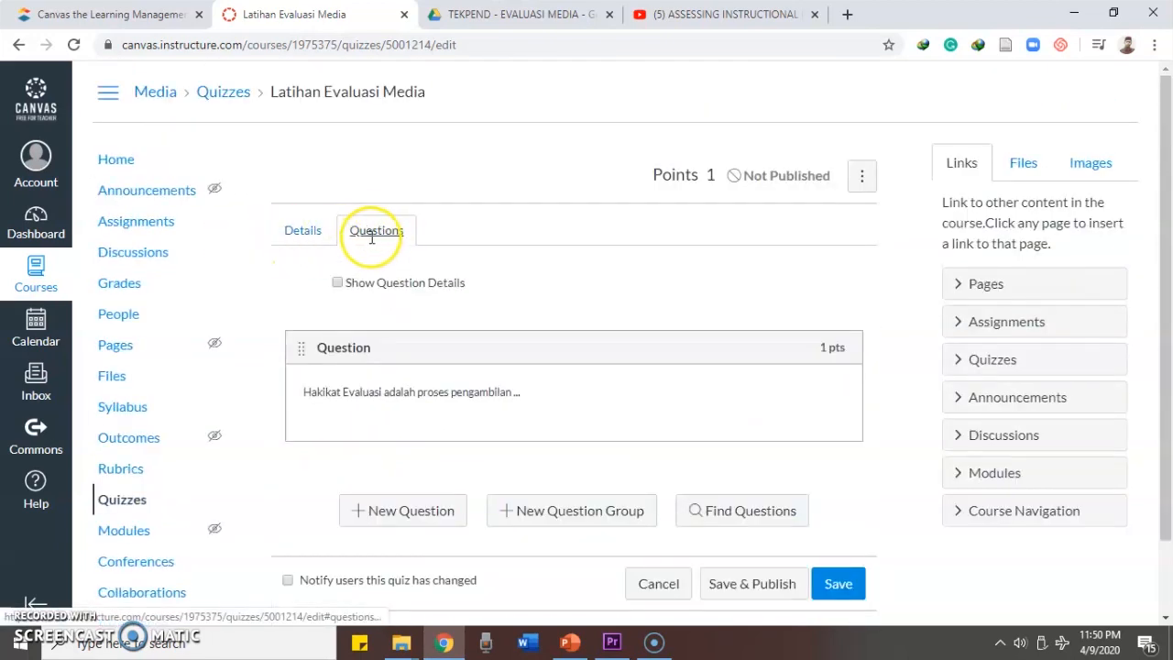
scroll(489, 332, "down", 2)
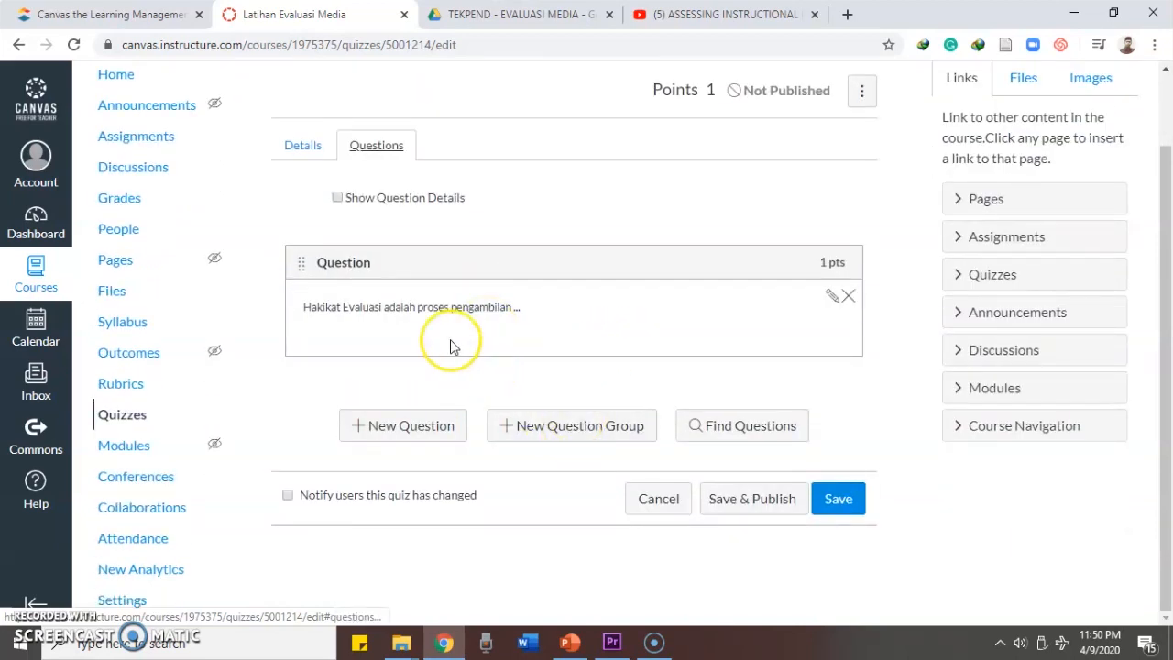
Examine the available question types and answer fields in a new quiz question, and discard the question
left_click(393, 431)
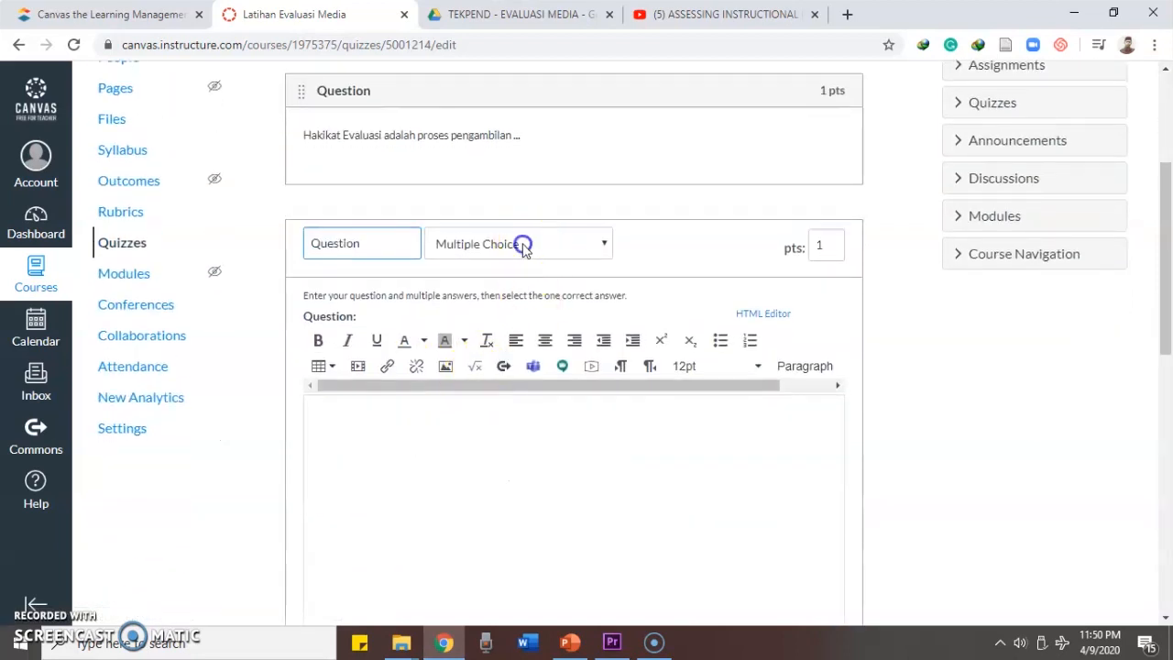
left_click(523, 242)
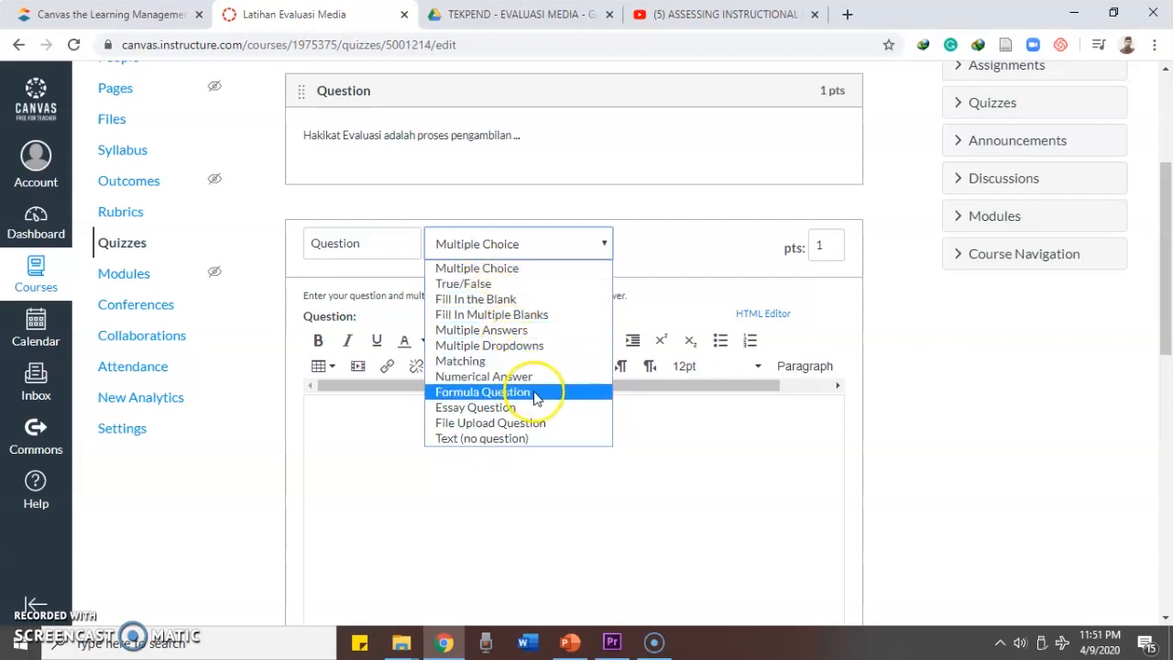
left_click(869, 325)
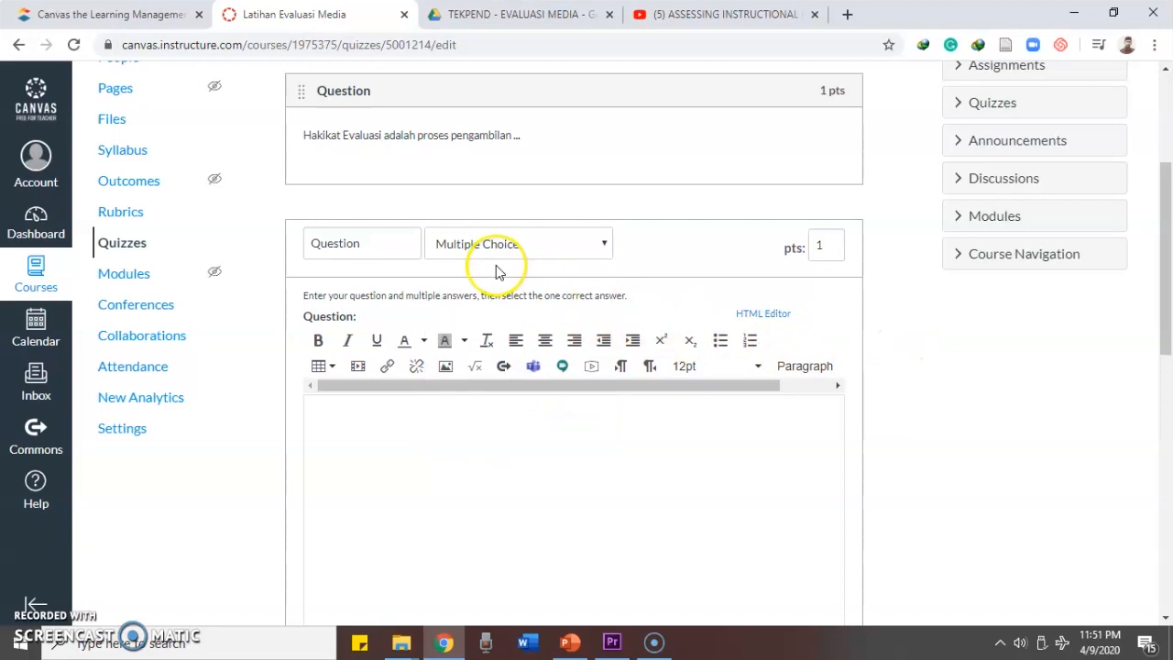
scroll(486, 330, "down", 6)
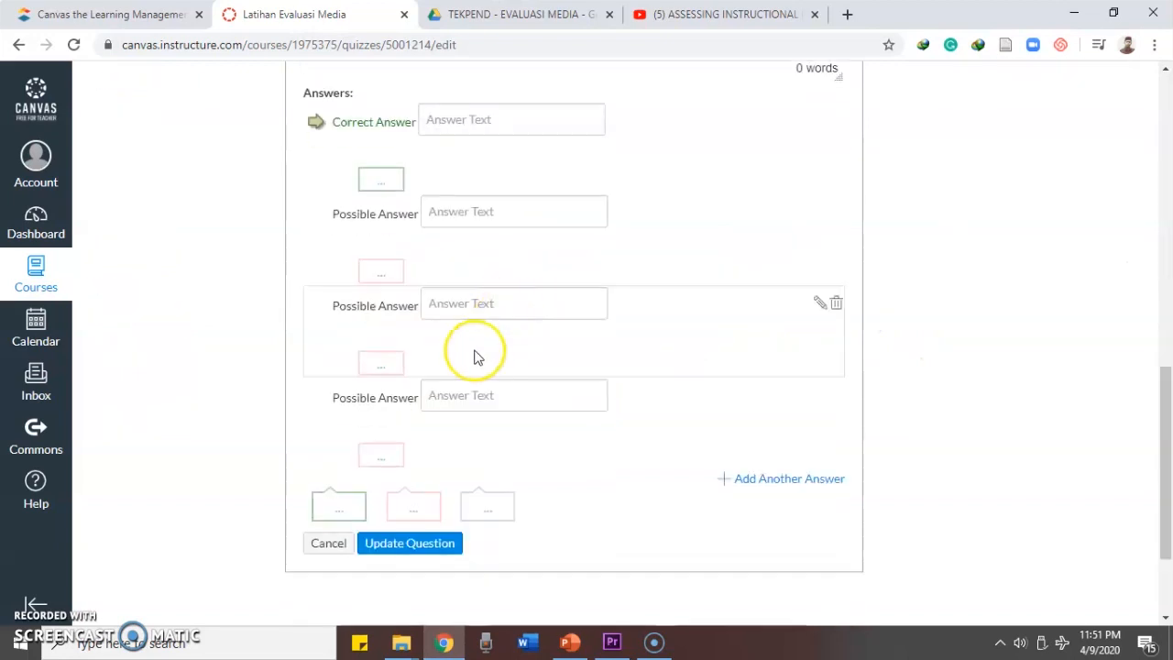
scroll(303, 494, "down", 1)
left_click(321, 457)
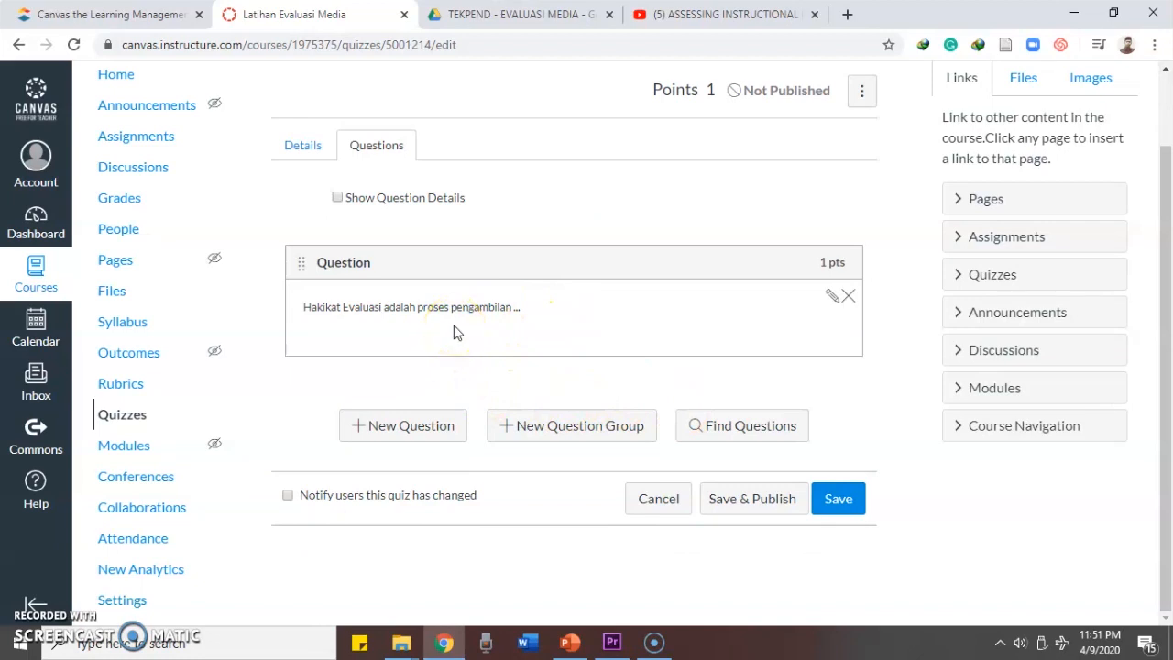
Return to the course home and review the items in the Hakikat, Klasifikasi and Evaluasi Media Pembelajaran modules
scroll(453, 332, "up", 2)
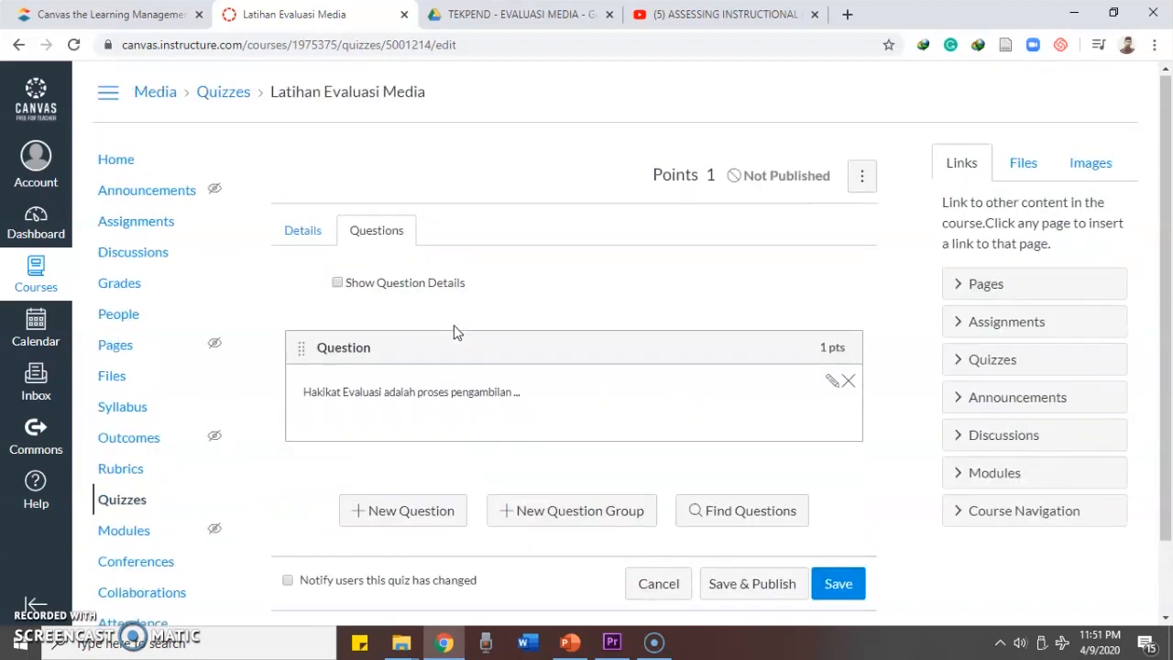
left_click(155, 92)
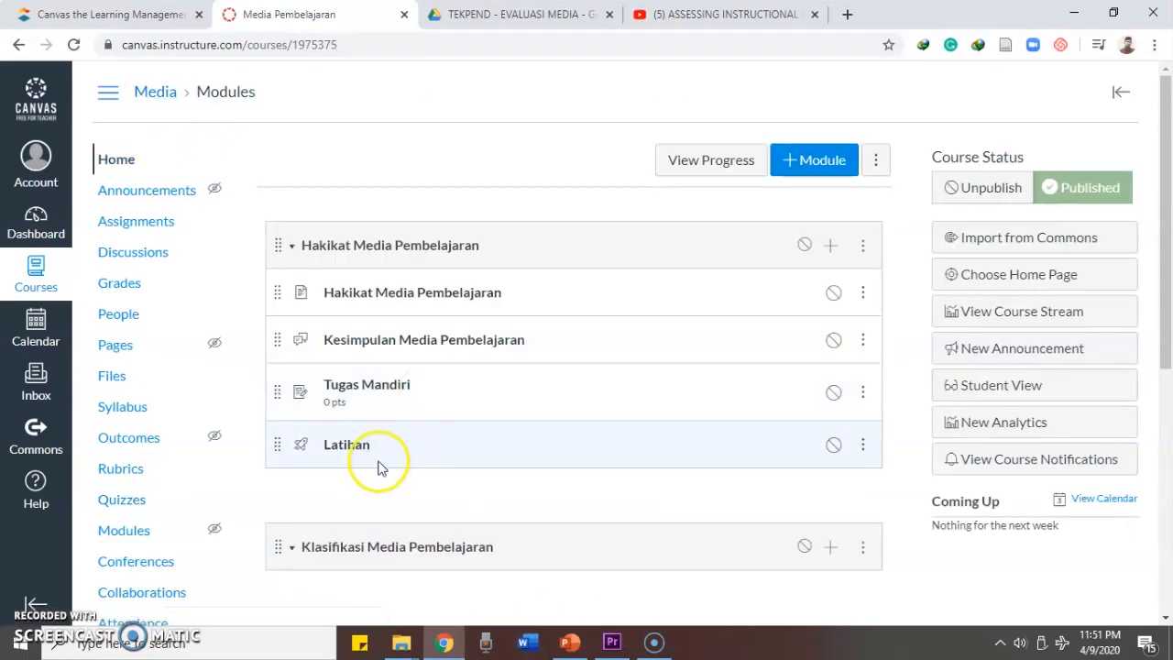
scroll(382, 467, "down", 5)
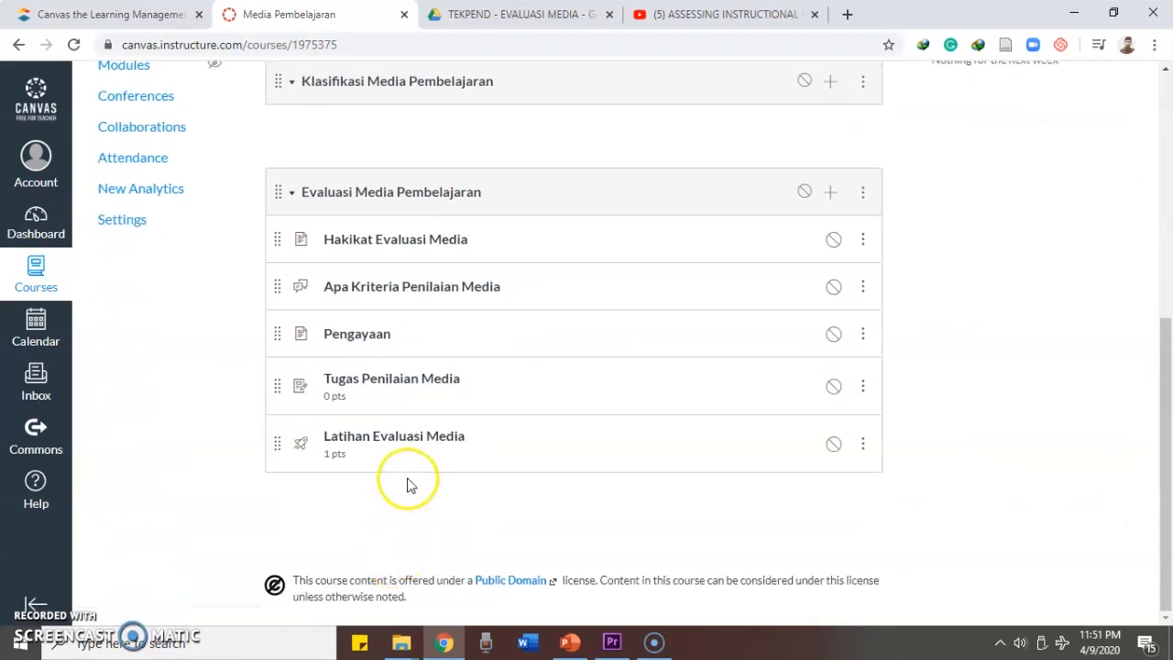
scroll(410, 484, "up", 5)
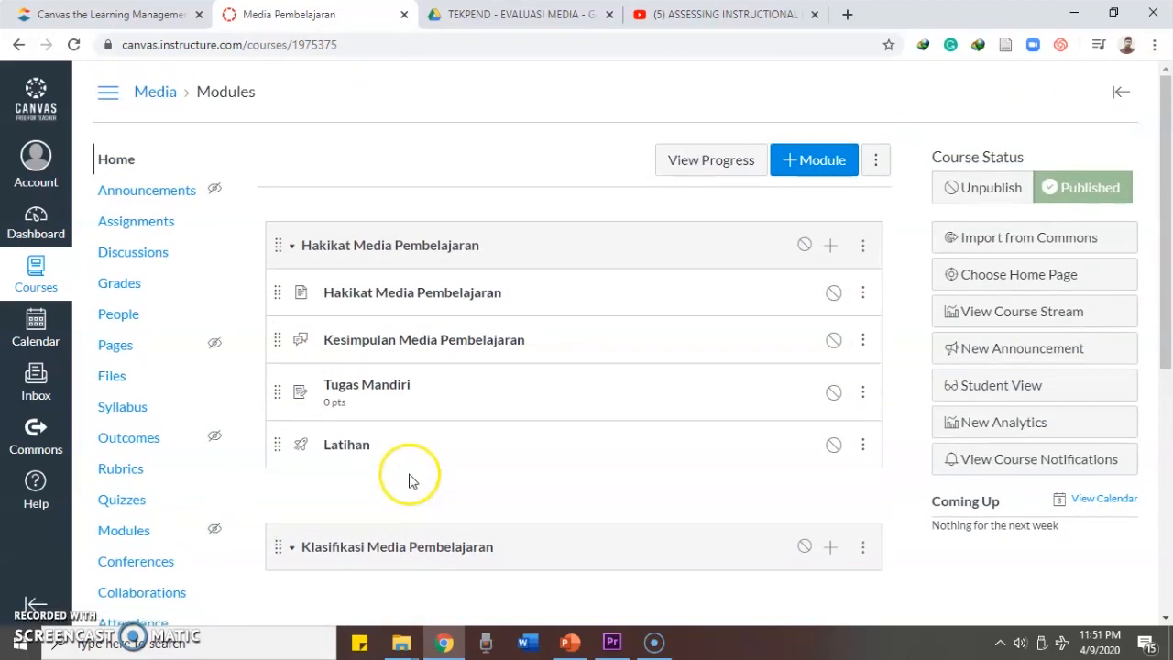
scroll(410, 475, "down", 5)
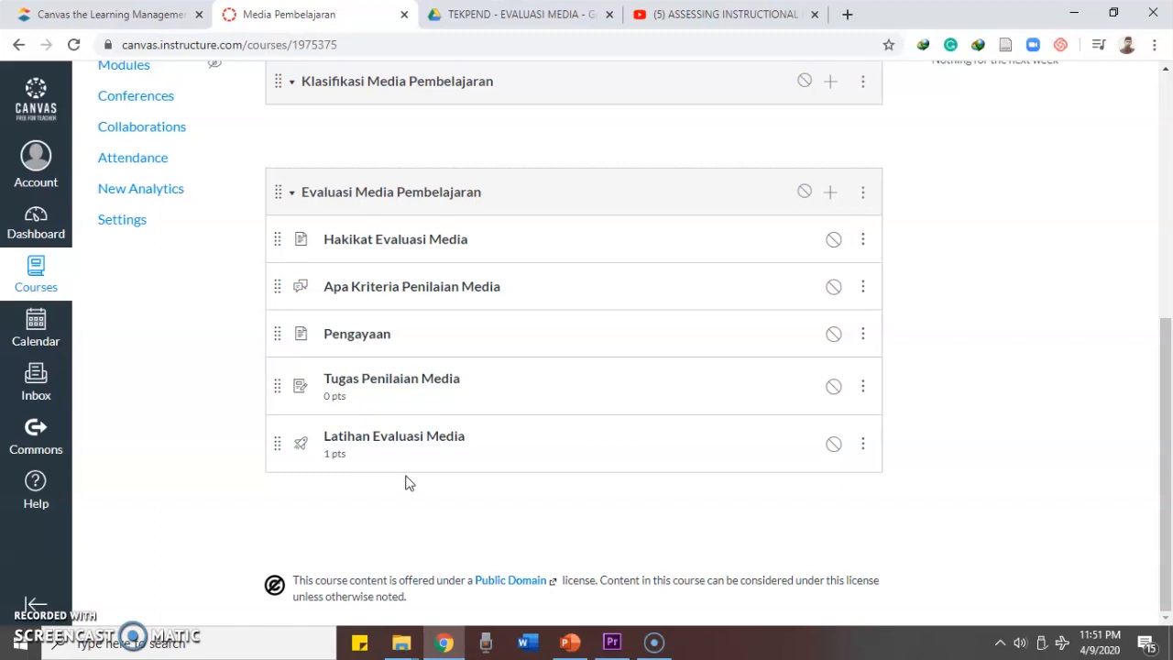
scroll(409, 483, "up", 2)
left_click(394, 498)
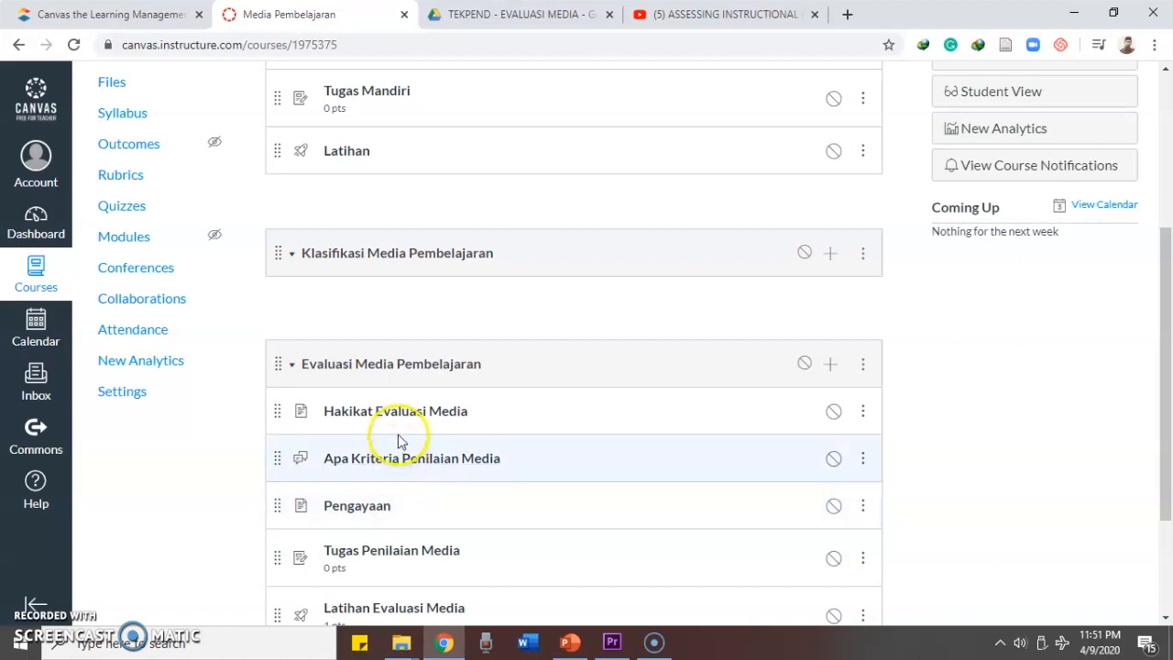
scroll(399, 445, "down", 2)
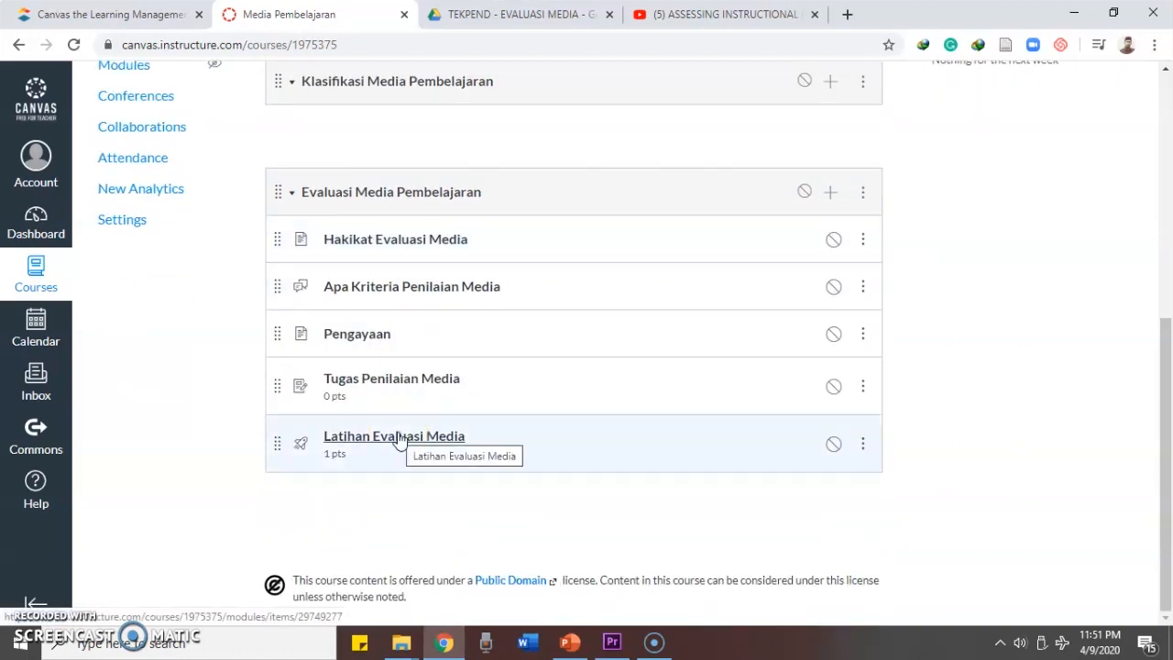
Open the course settings and review the course details down to the description and self-enrollment information
left_click(114, 223)
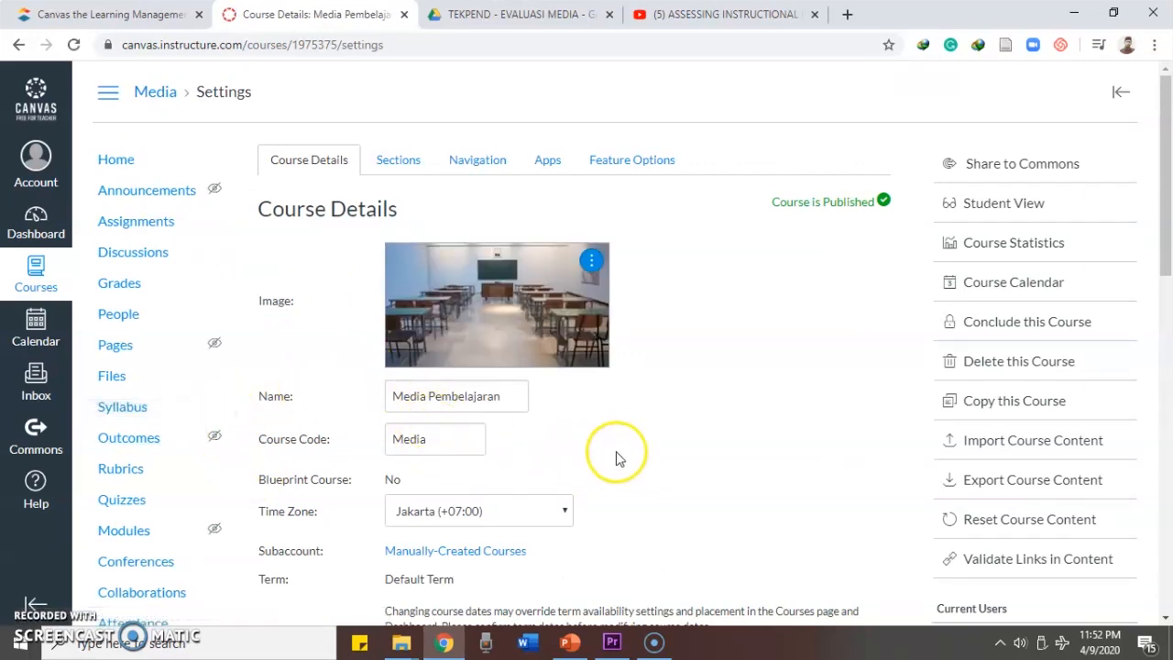
scroll(631, 453, "down", 3)
scroll(631, 453, "down", 6)
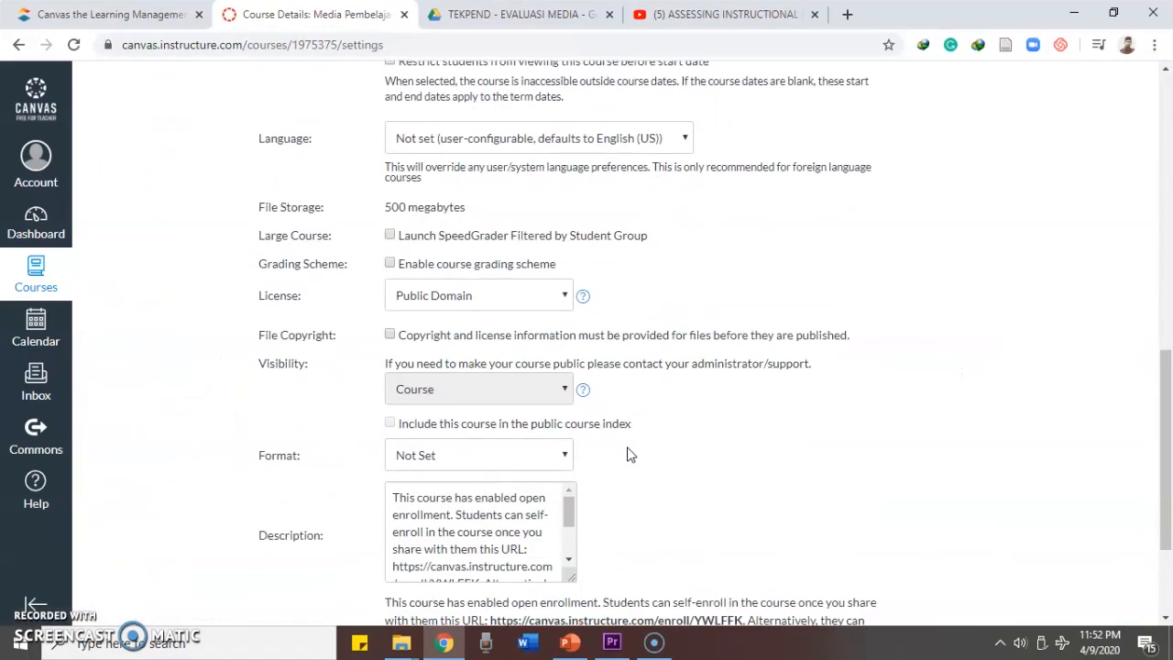
left_click(613, 450)
scroll(617, 382, "up", 4)
scroll(586, 348, "down", 4)
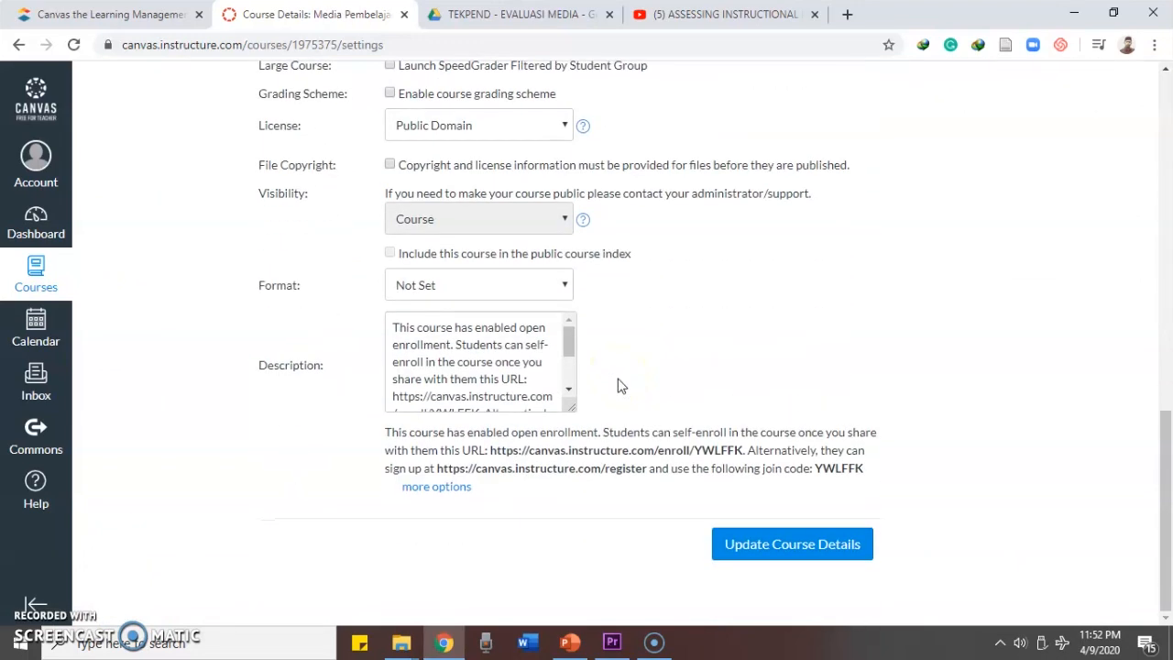
Expand the additional course options and review the enrollment, announcement, discussion and grade settings
left_click(434, 489)
scroll(495, 421, "down", 2)
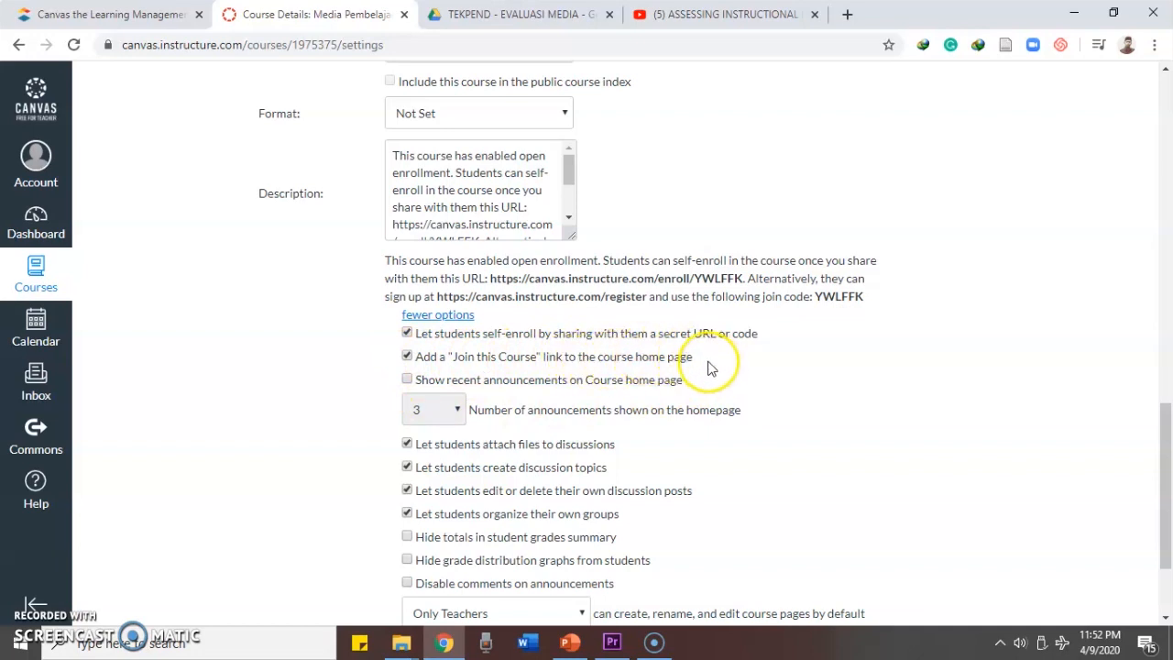
scroll(706, 366, "down", 3)
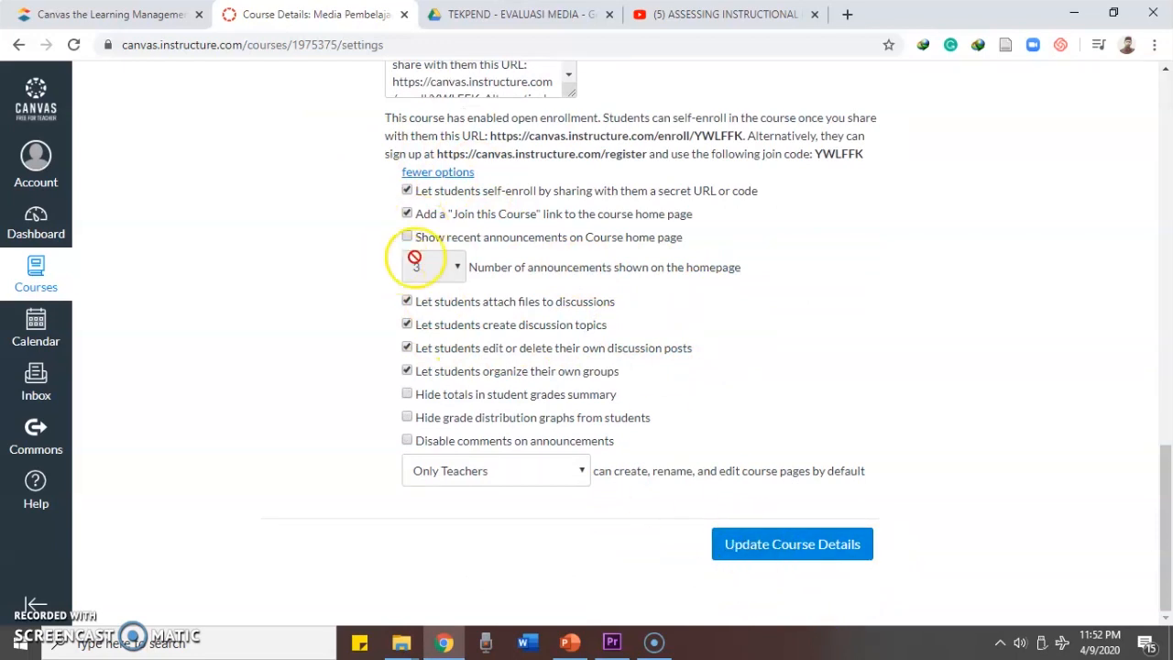
Save the course details and select the self-enrollment URL in the open enrollment text below the course description
left_click(742, 550)
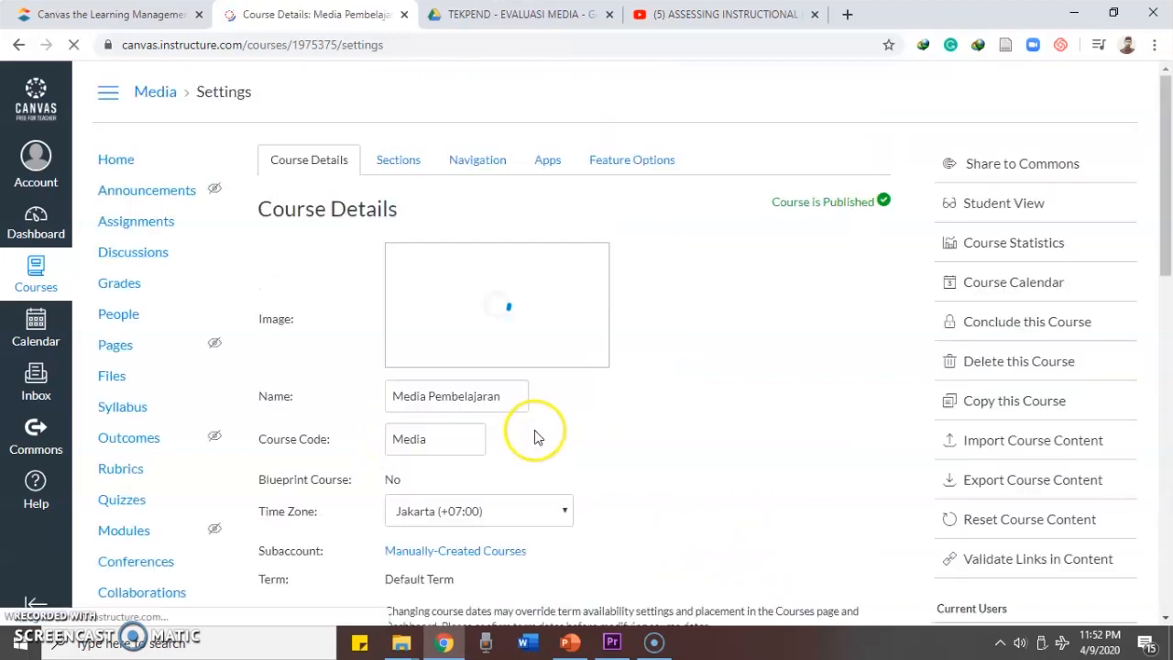
scroll(592, 412, "down", 13)
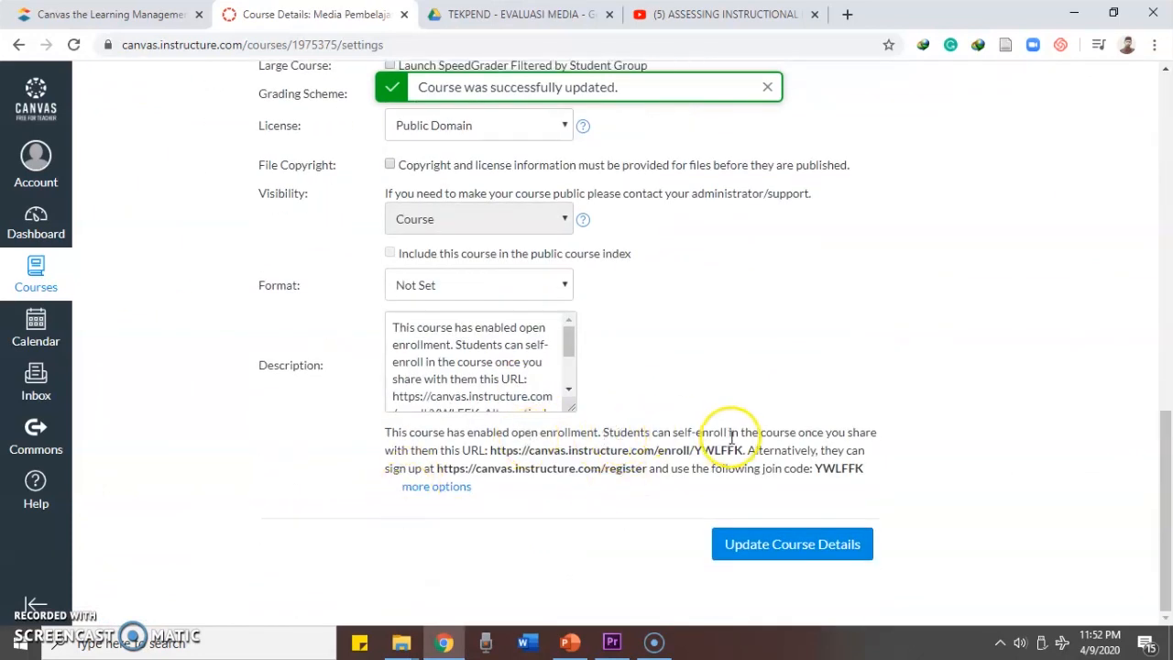
left_click_drag(371, 429, 886, 475)
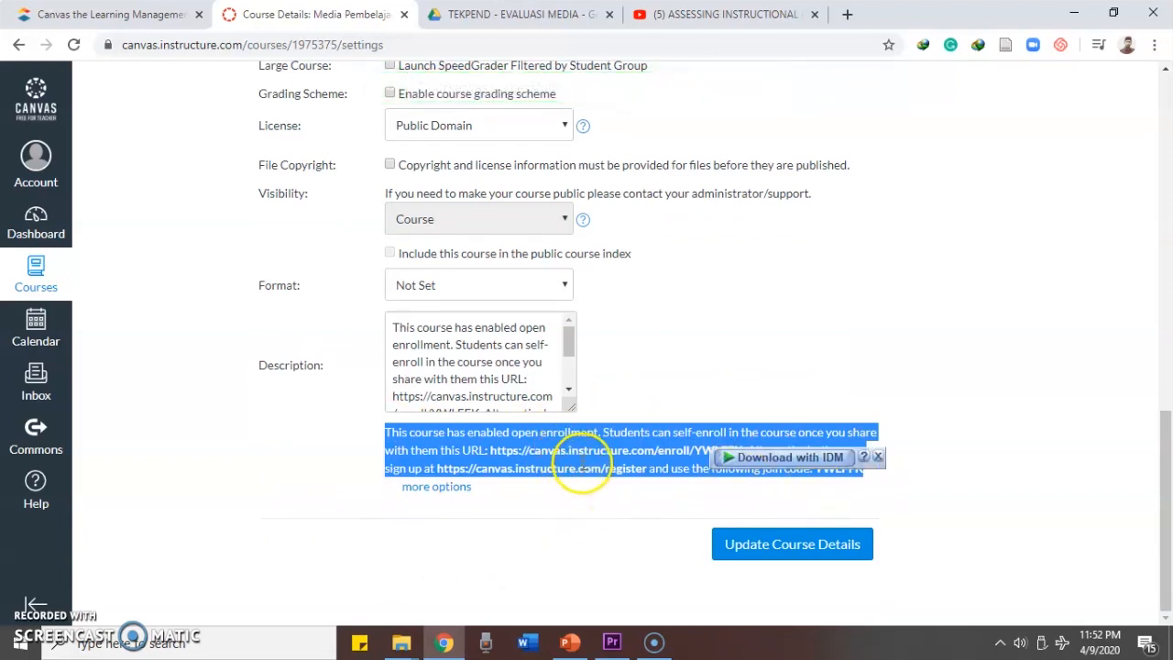
left_click(487, 452)
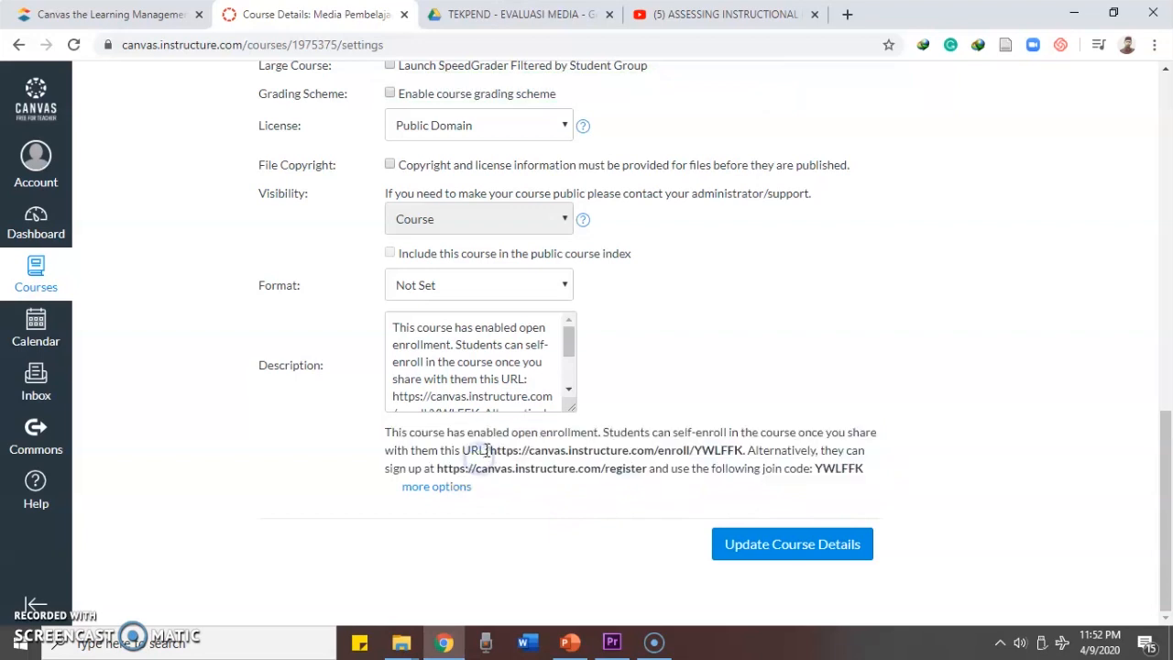
left_click_drag(491, 450, 743, 450)
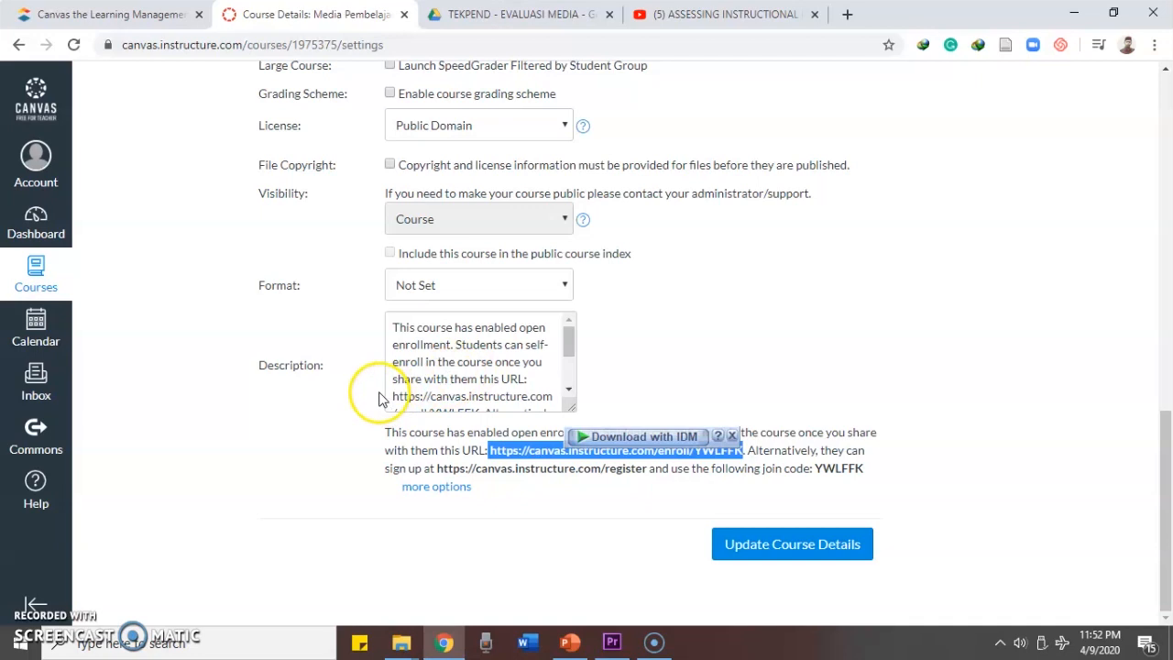
left_click(36, 156)
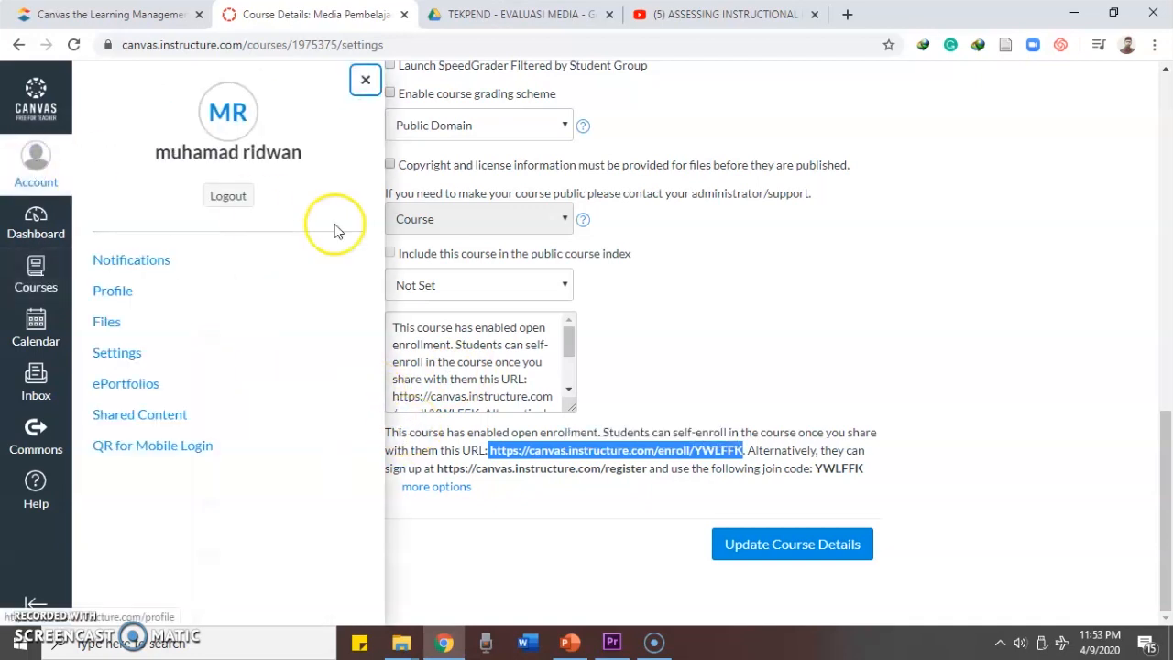
left_click(702, 300)
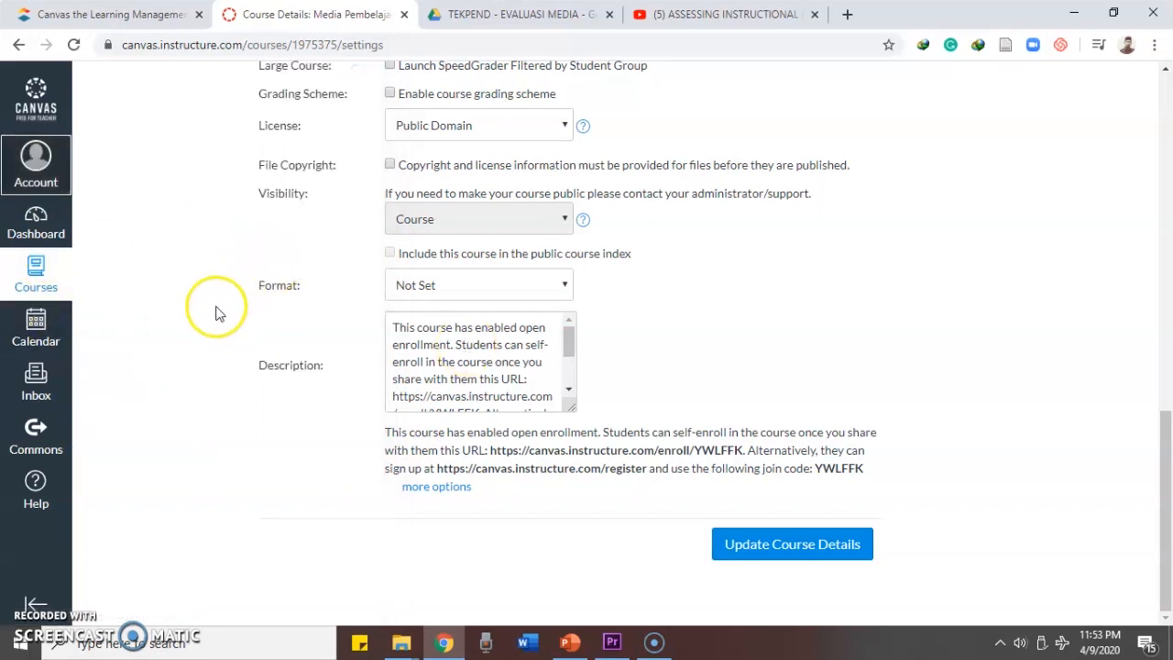
On the course's People page, submit two example e-mail addresses as students for the Media Pembelajaran section
scroll(562, 398, "up", 7)
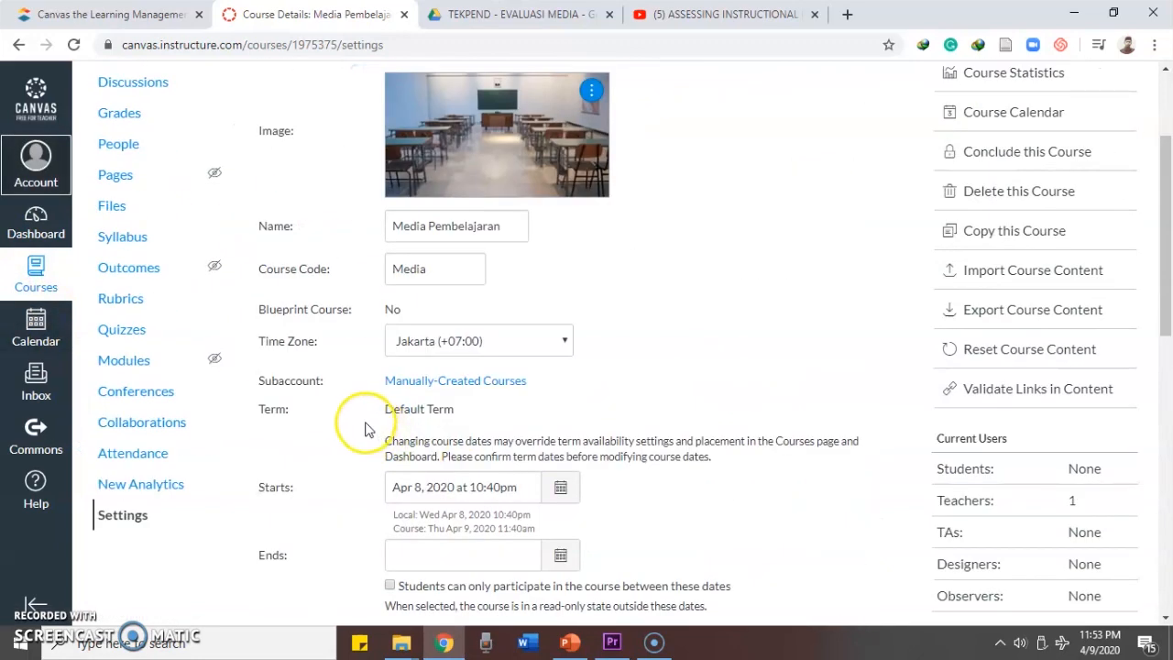
scroll(358, 419, "up", 1)
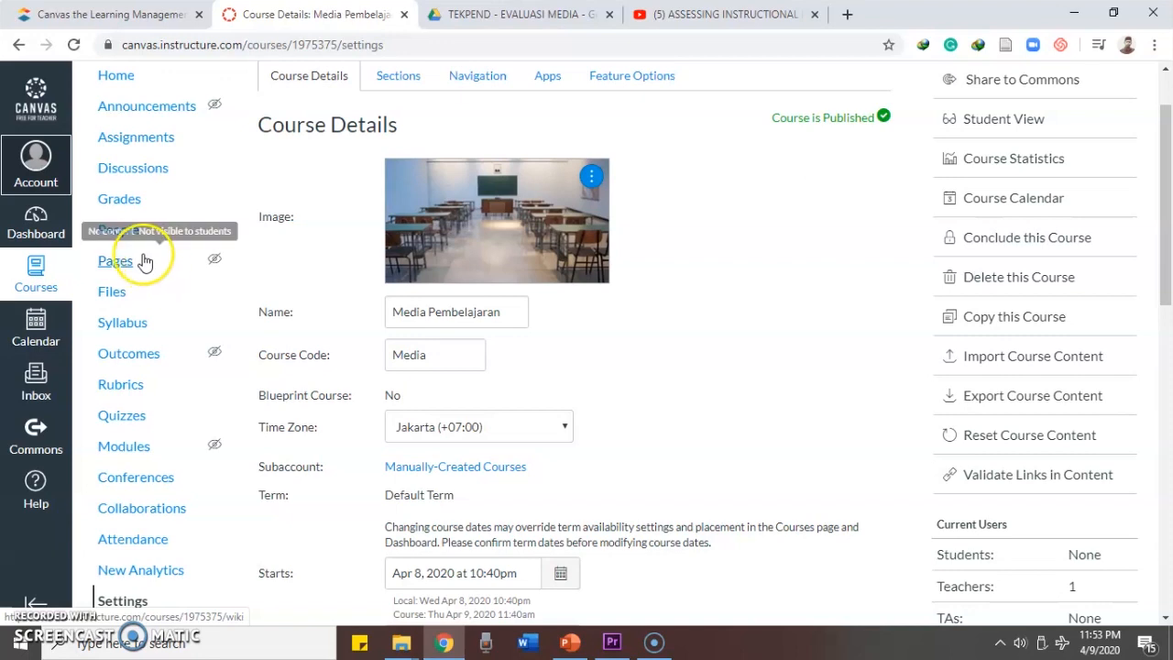
left_click(119, 232)
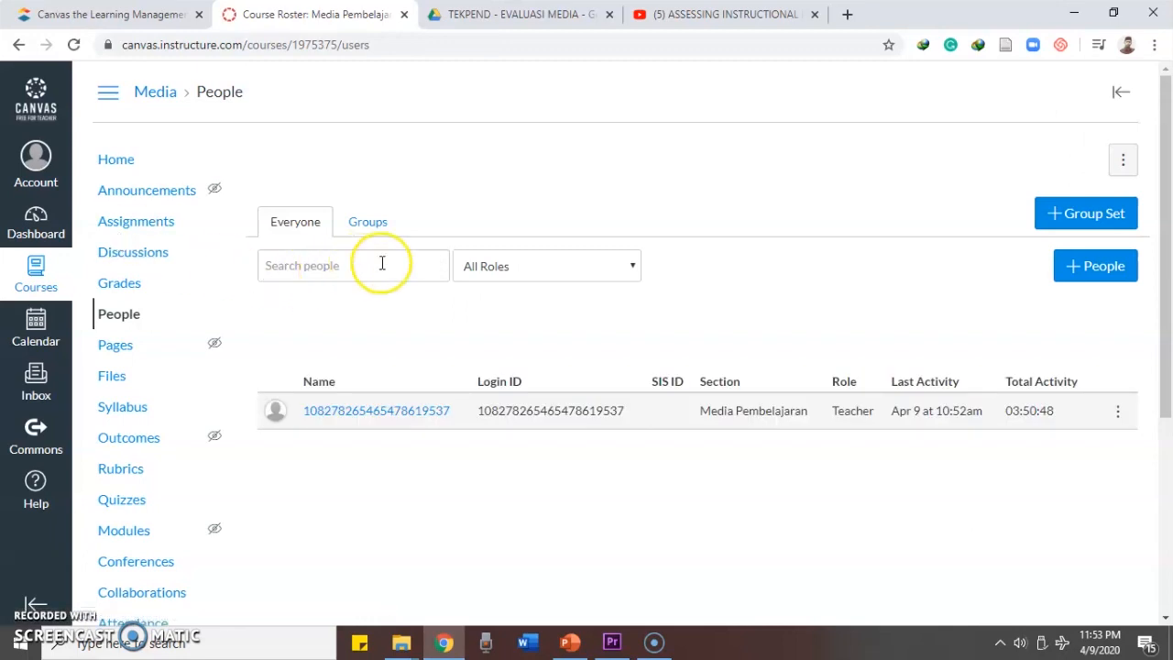
left_click(1074, 269)
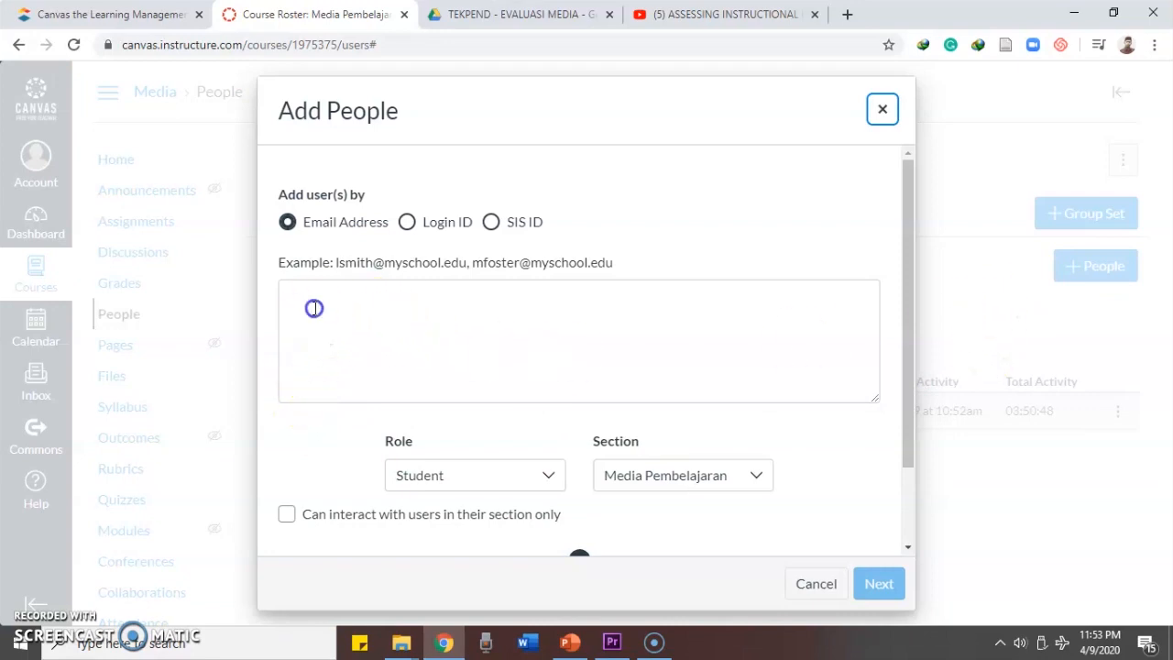
left_click(333, 350)
left_click(309, 304)
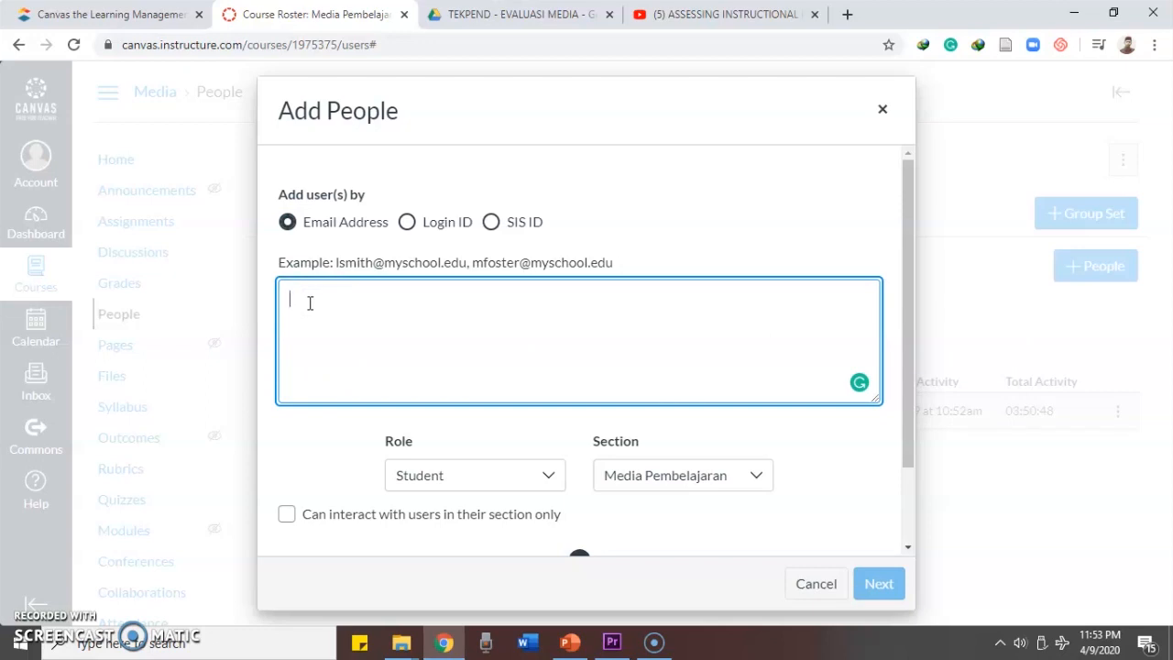
key("ctrl+v")
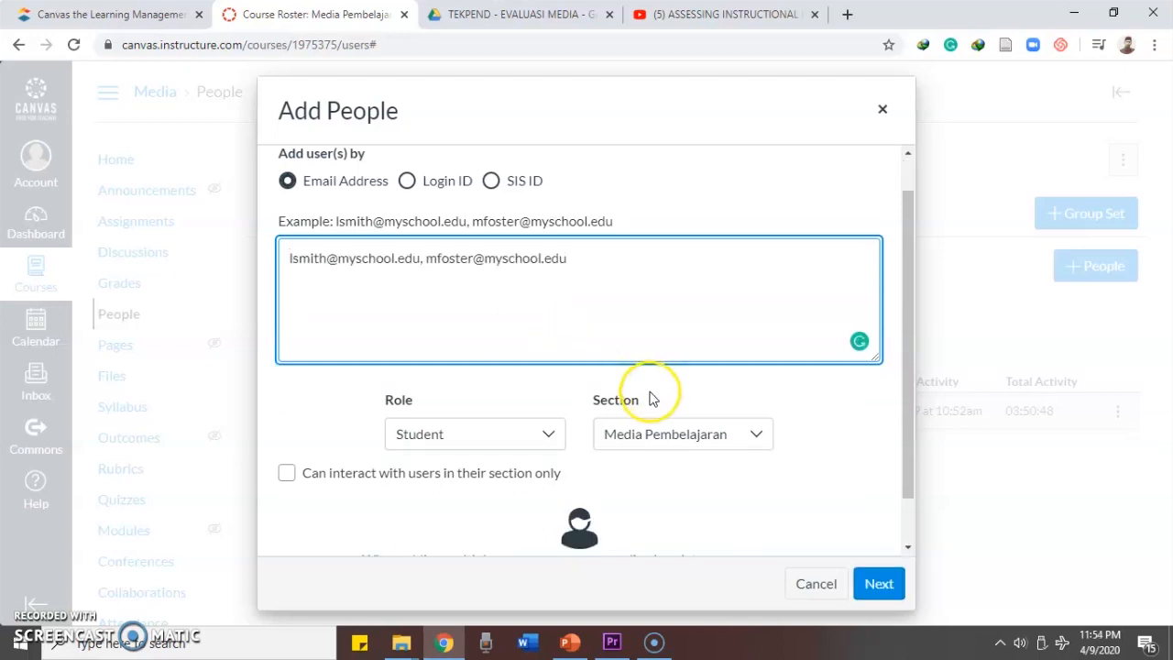
left_click(879, 583)
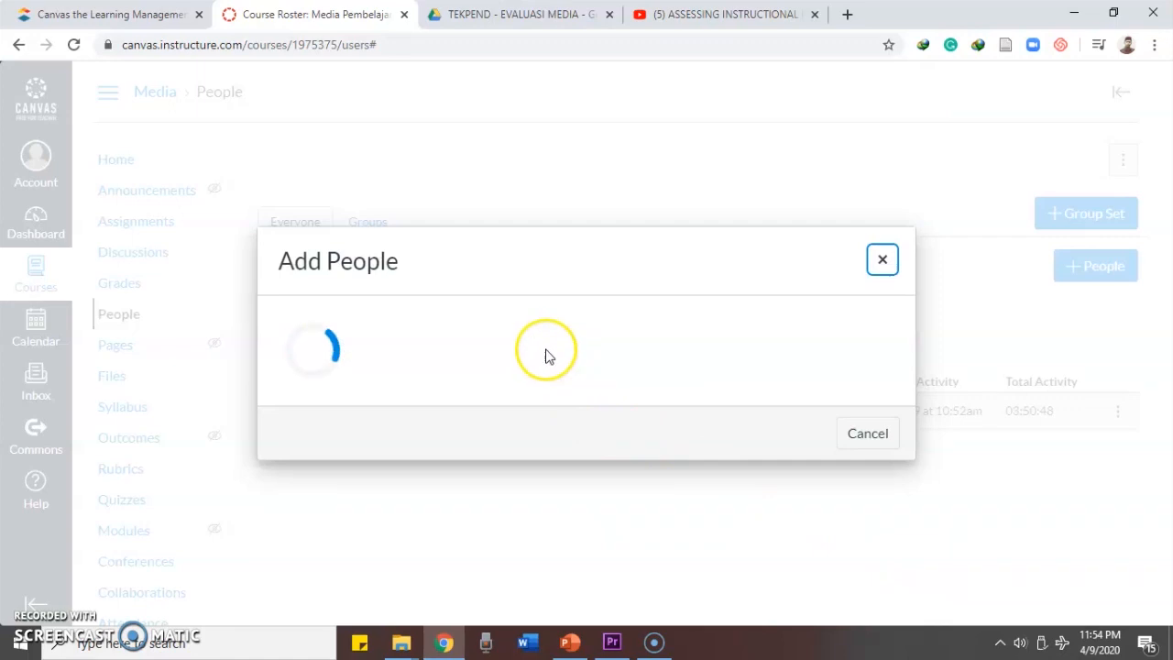
Select both unmatched addresses as new users, fill in their full names, and cancel adding people
left_click(377, 383)
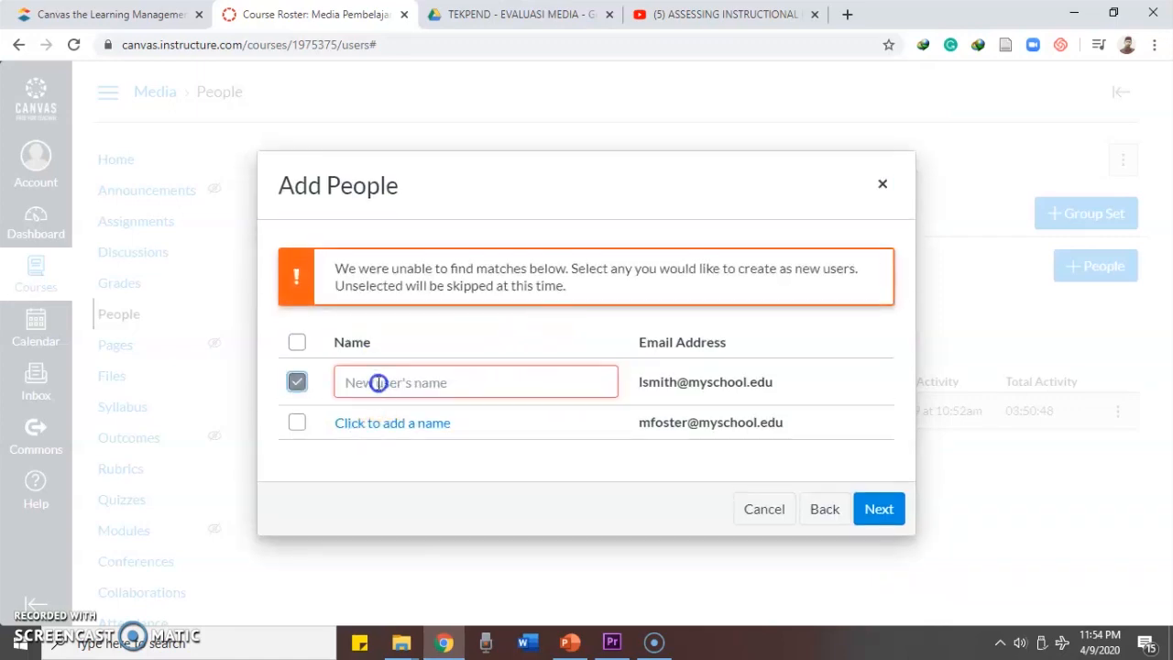
left_click(406, 395)
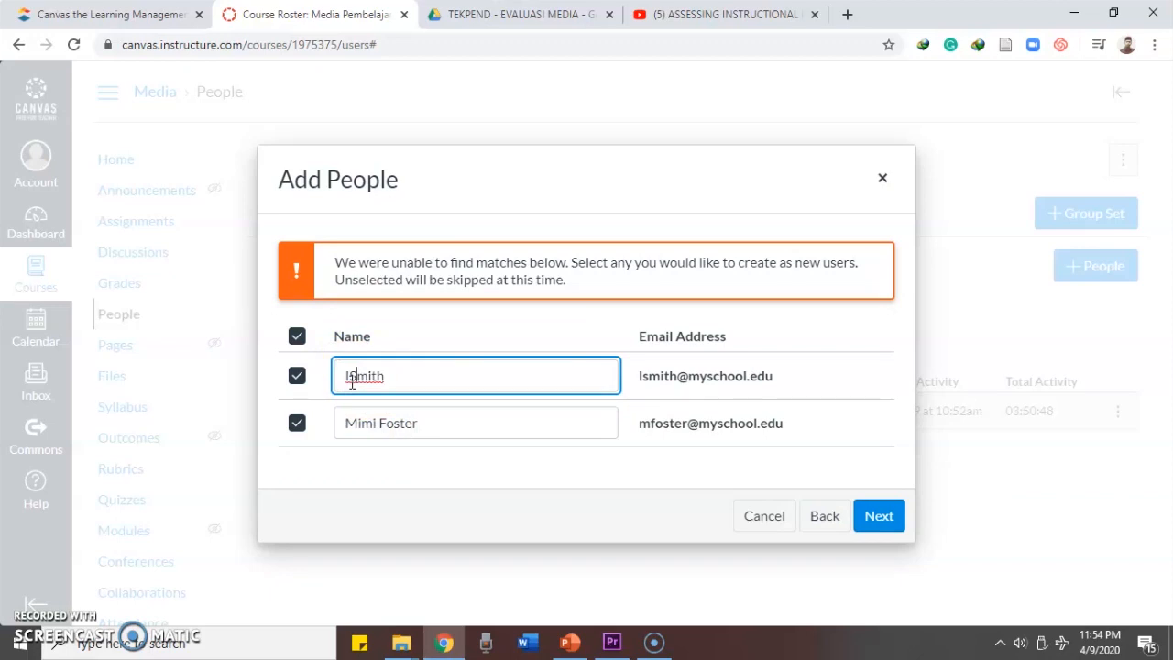
left_click(352, 382)
key("BackSpace")
type("Ida")
left_click(419, 485)
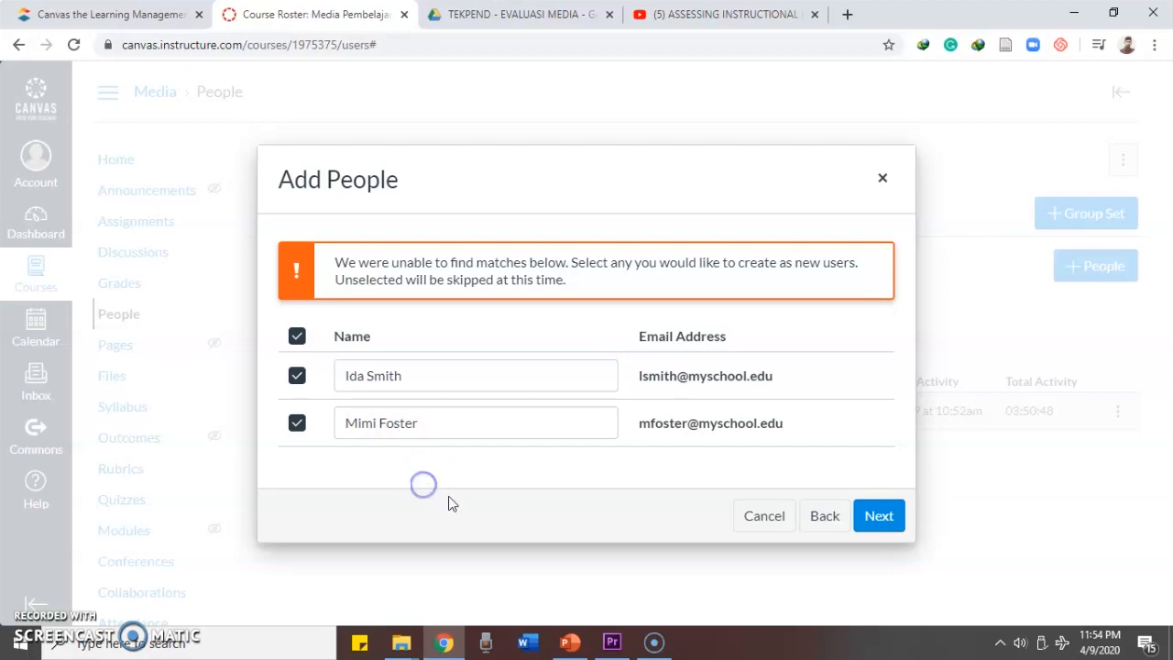
left_click(883, 516)
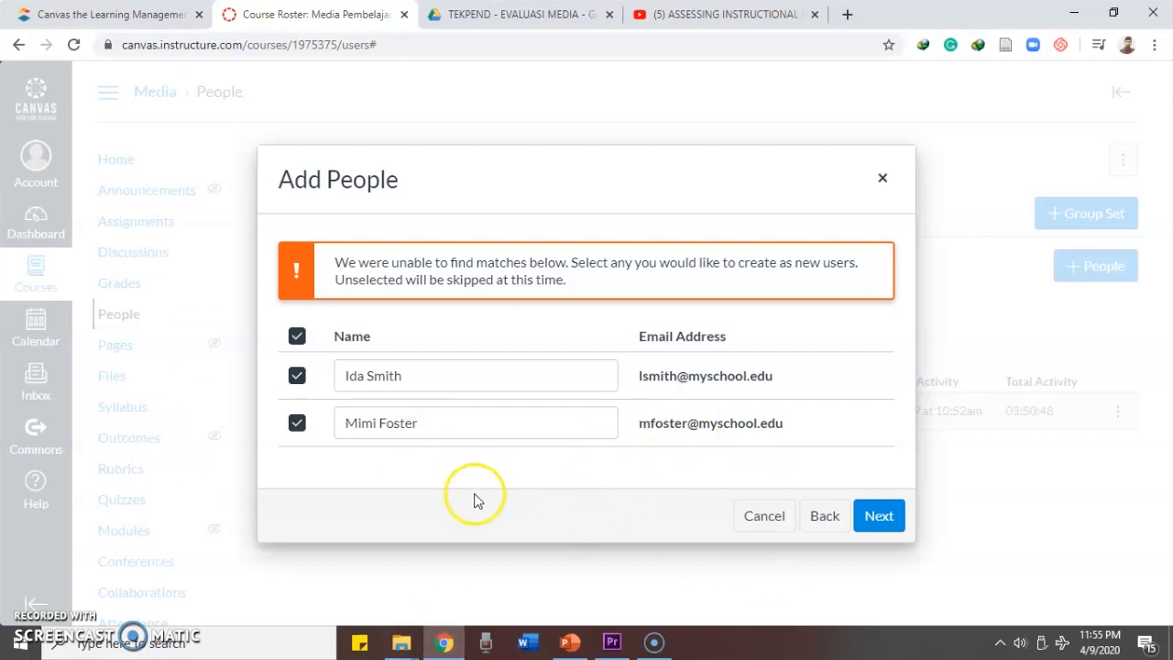
left_click(753, 518)
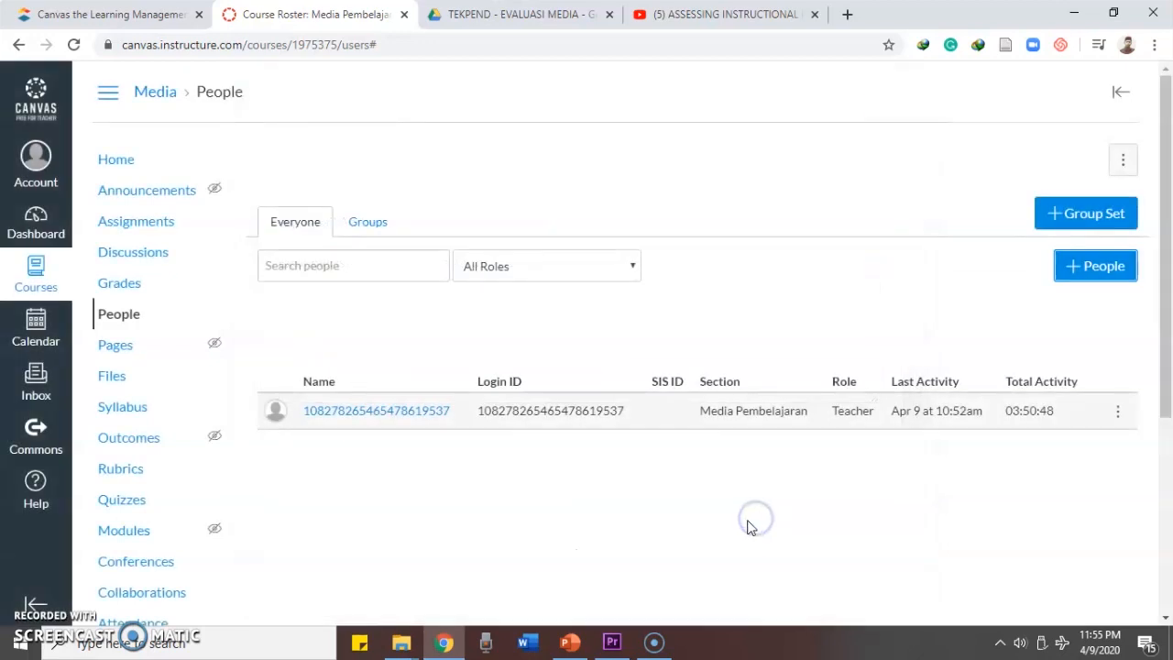
left_click(357, 537)
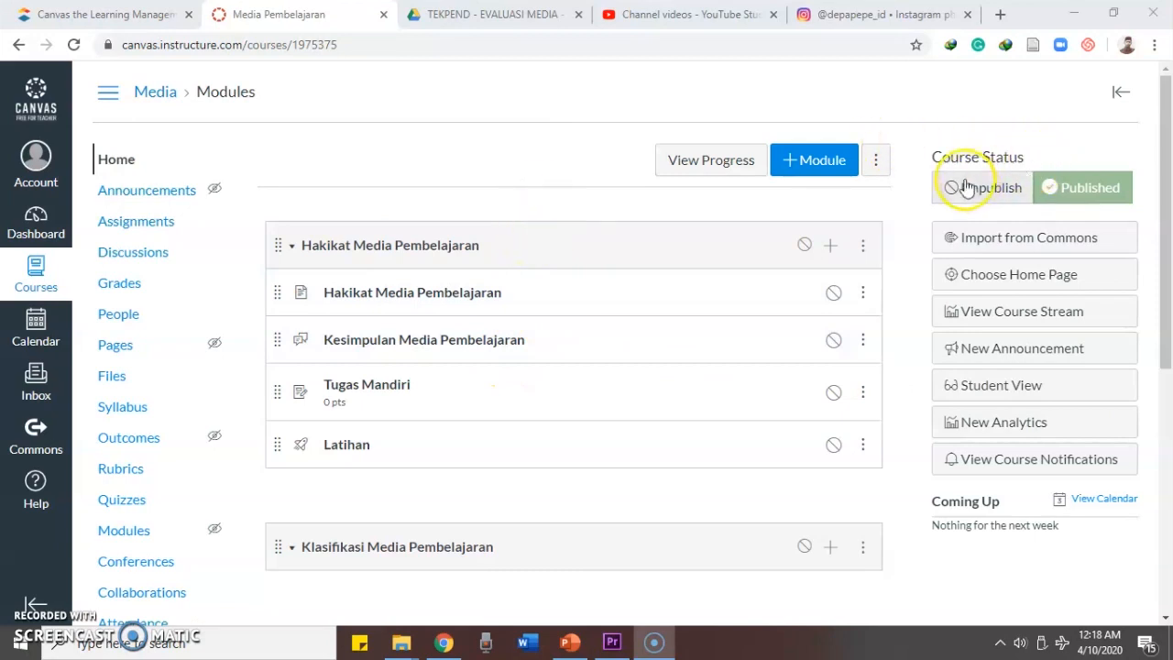
Unpublish the Media Pembelajaran course and publish it again from its home page
left_click(978, 205)
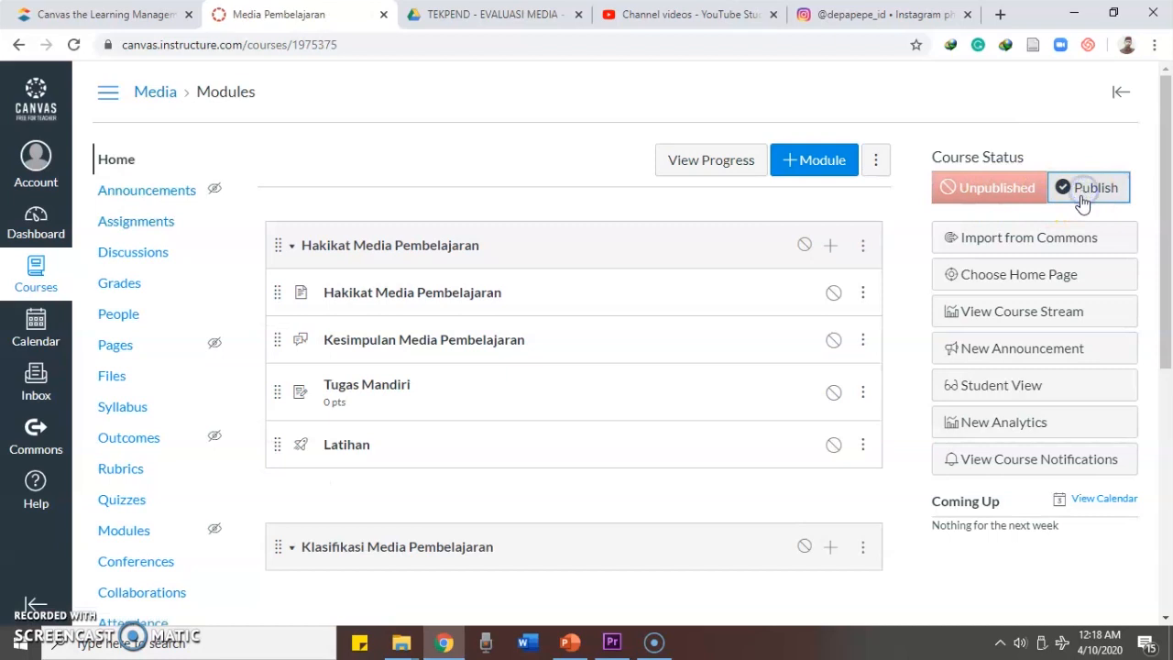
left_click(1081, 203)
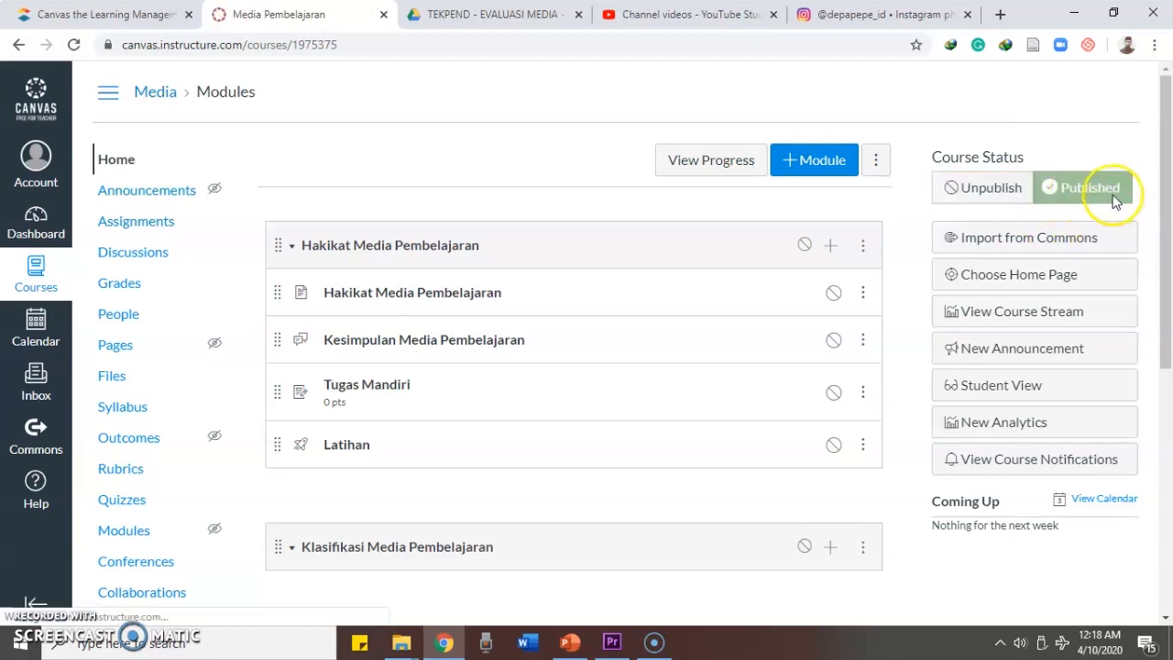
Publish the Evaluasi Media Pembelajaran module together with all its items
scroll(524, 261, "down", 5)
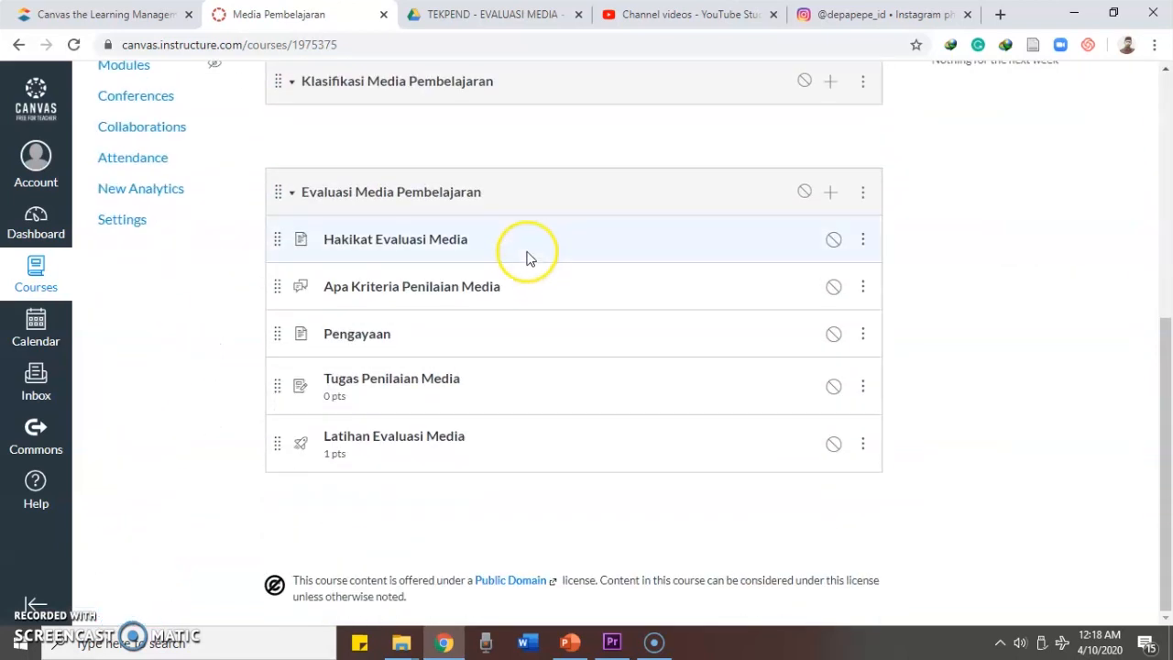
scroll(526, 257, "up", 2)
scroll(524, 254, "up", 3)
scroll(523, 257, "down", 5)
left_click(807, 196)
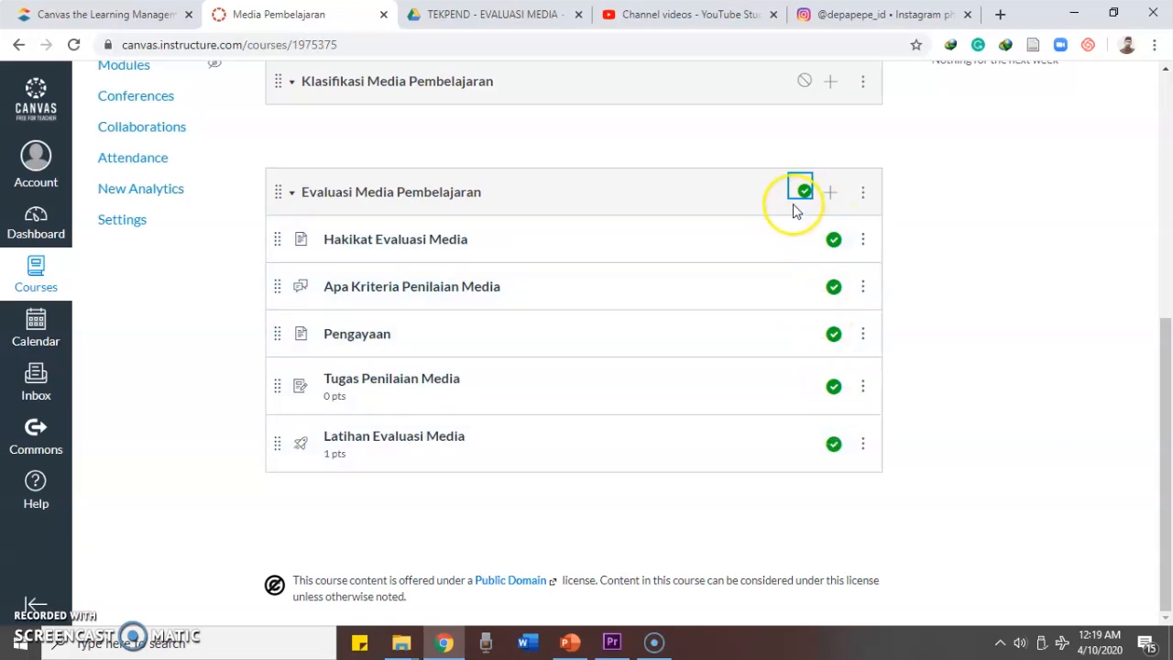
Compare the publication status of the Hakikat, Klasifikasi and Evaluasi Media Pembelajaran modules and their items
scroll(796, 207, "up", 3)
scroll(812, 278, "down", 3)
scroll(812, 196, "up", 5)
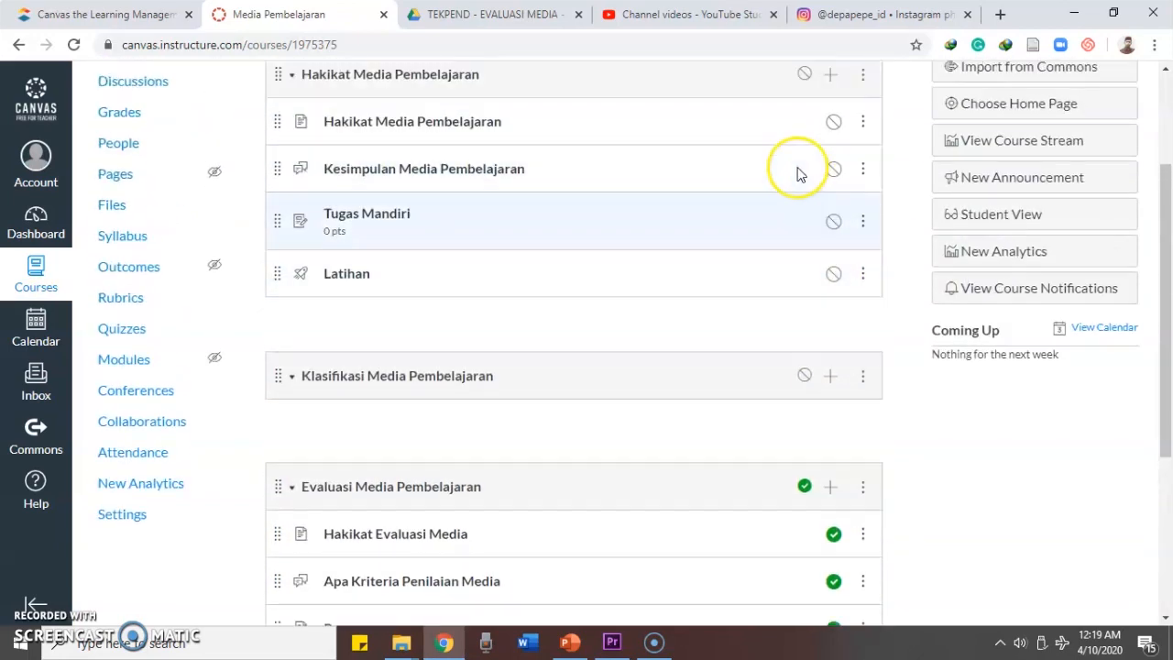
scroll(759, 203, "down", 5)
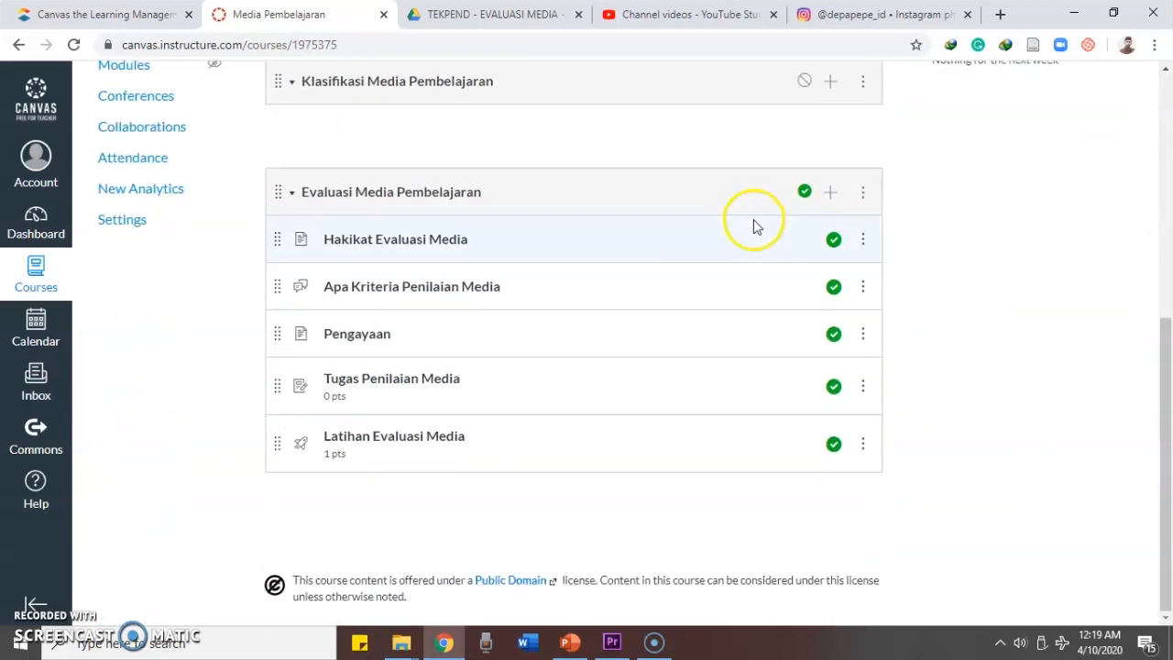
scroll(755, 219, "up", 2)
scroll(754, 219, "up", 1)
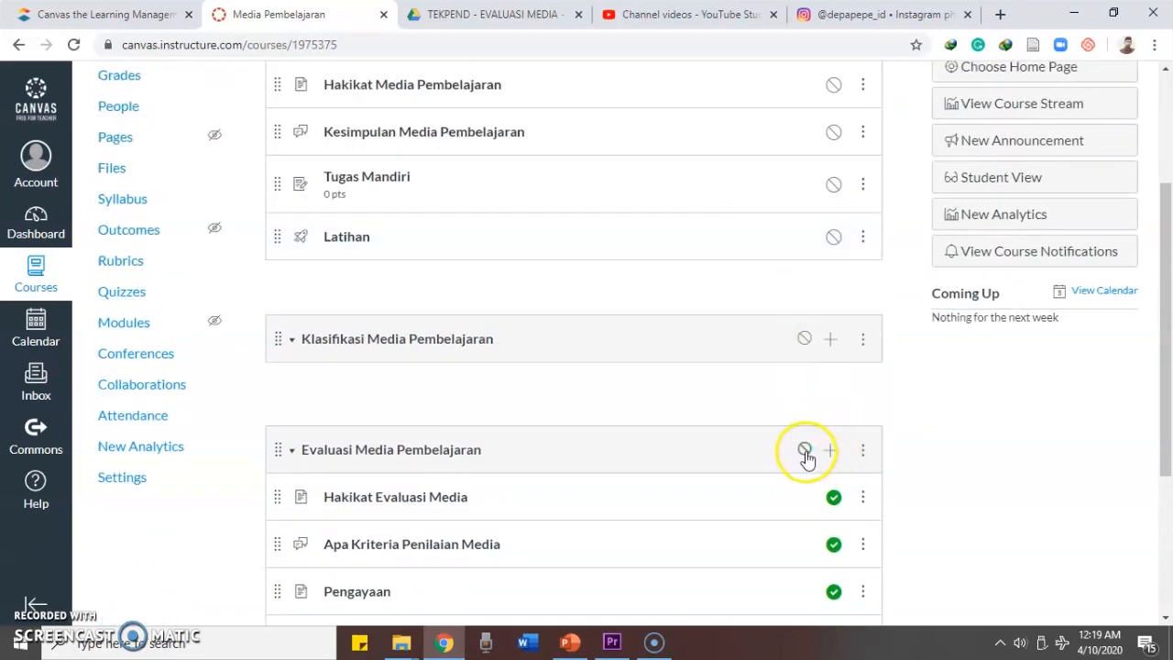
scroll(834, 500, "down", 3)
scroll(826, 458, "up", 5)
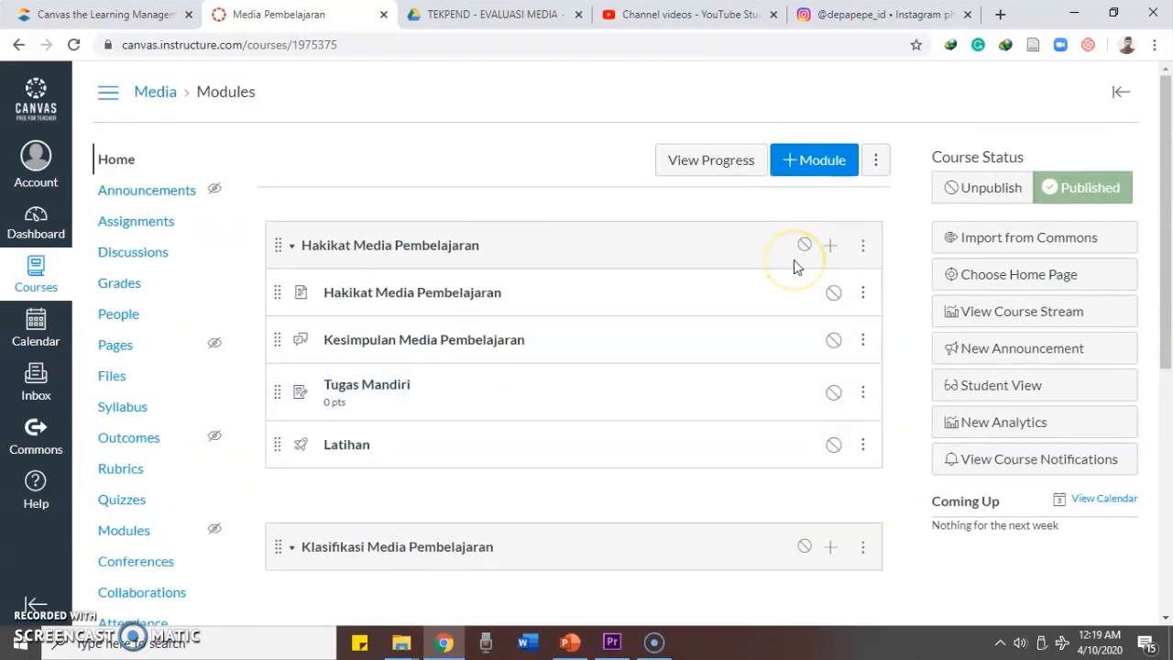
scroll(739, 357, "down", 5)
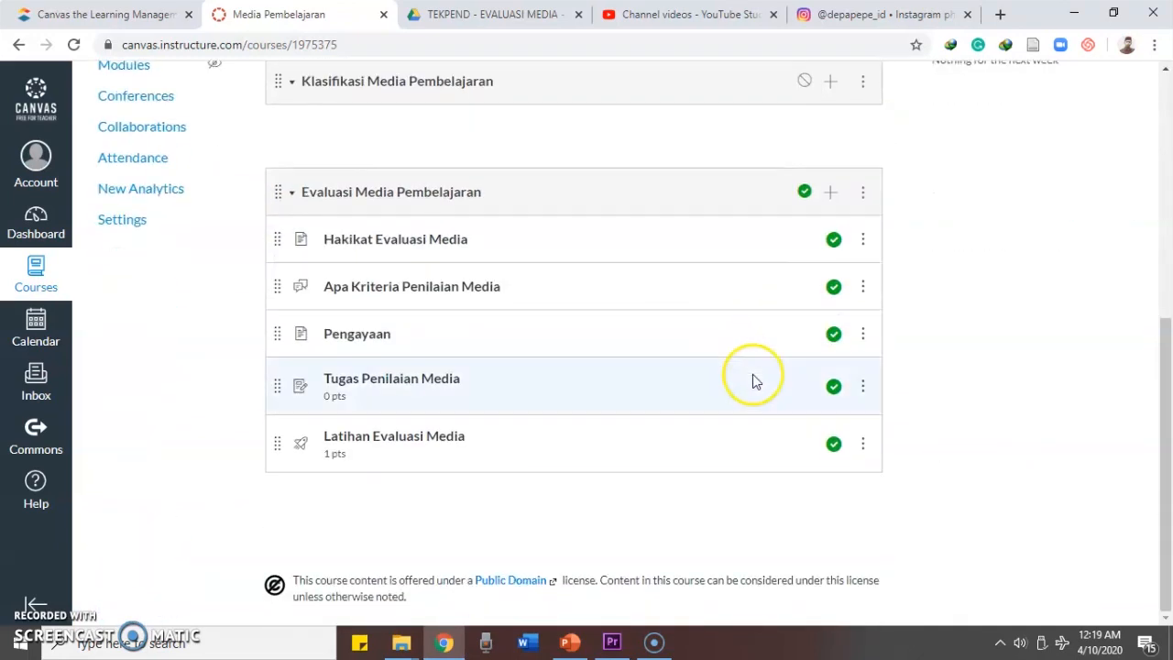
scroll(780, 452, "up", 3)
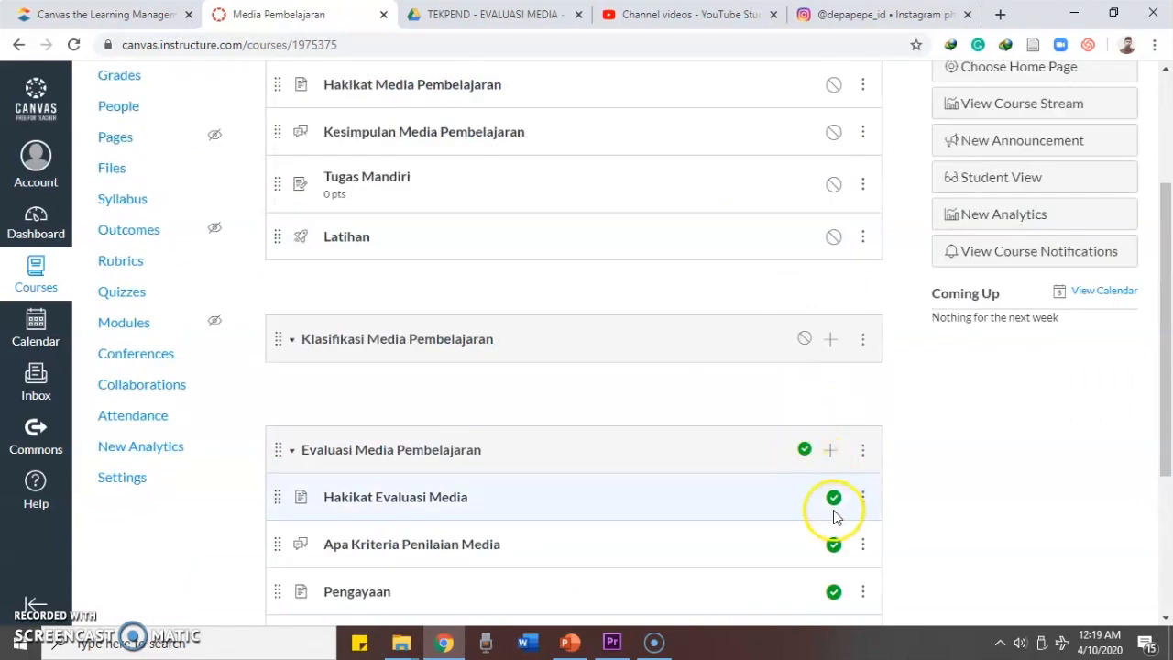
scroll(834, 515, "down", 3)
scroll(828, 492, "up", 5)
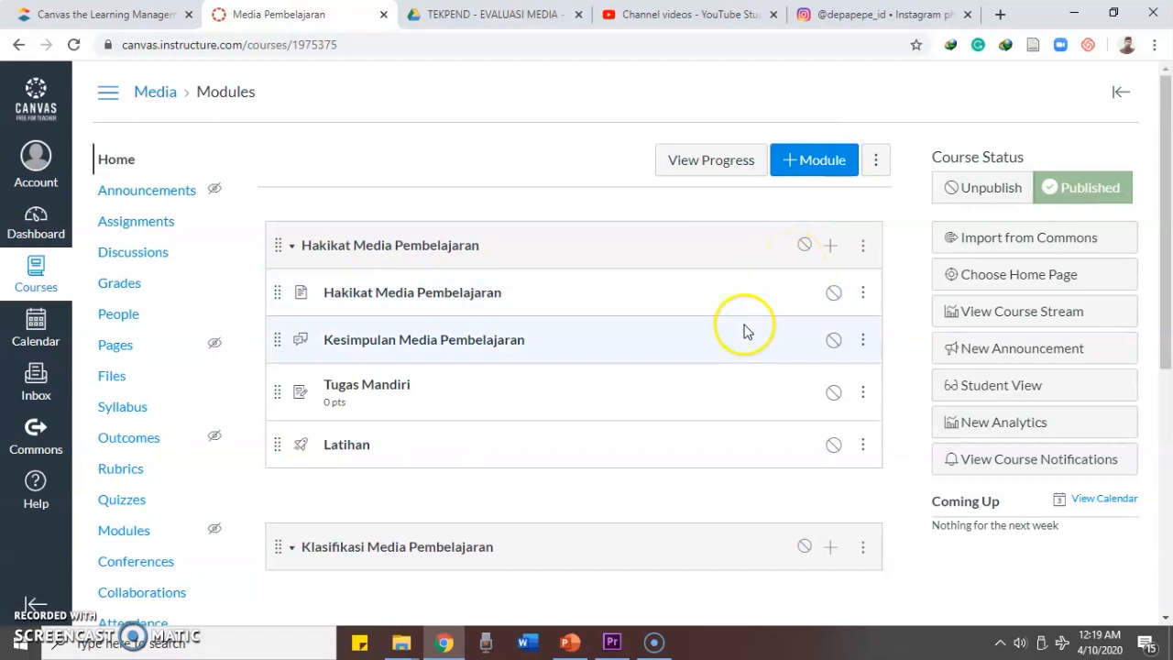
scroll(740, 362, "down", 5)
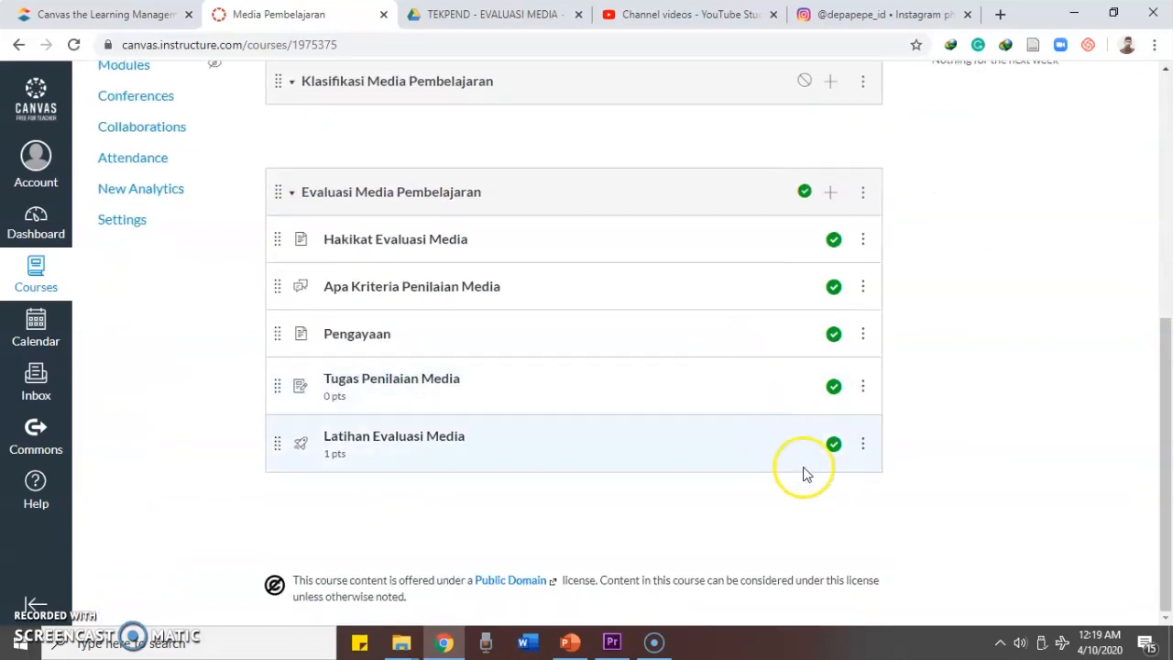